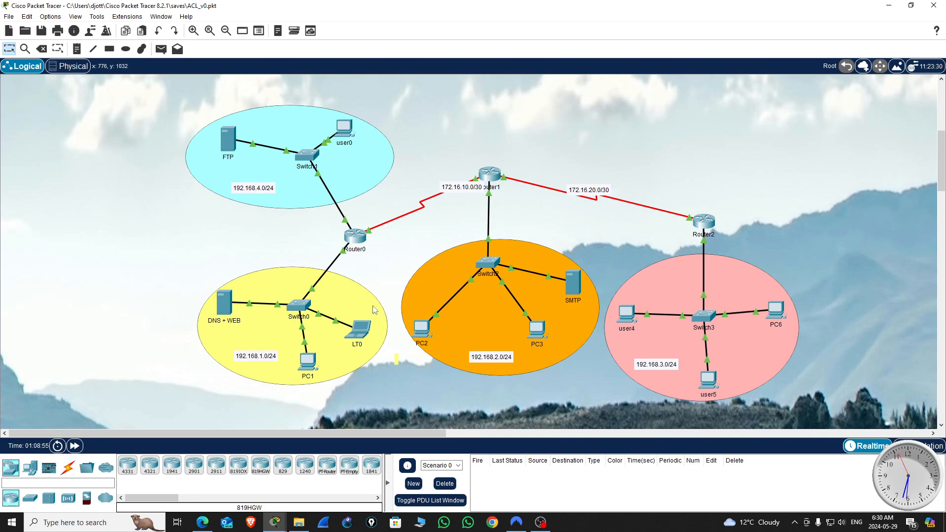
Step: Switch to the unsaved three-router workspace and place four 2960 switches: two beside Router0, one below Router1 and one below Router2
mouse_move(274, 523)
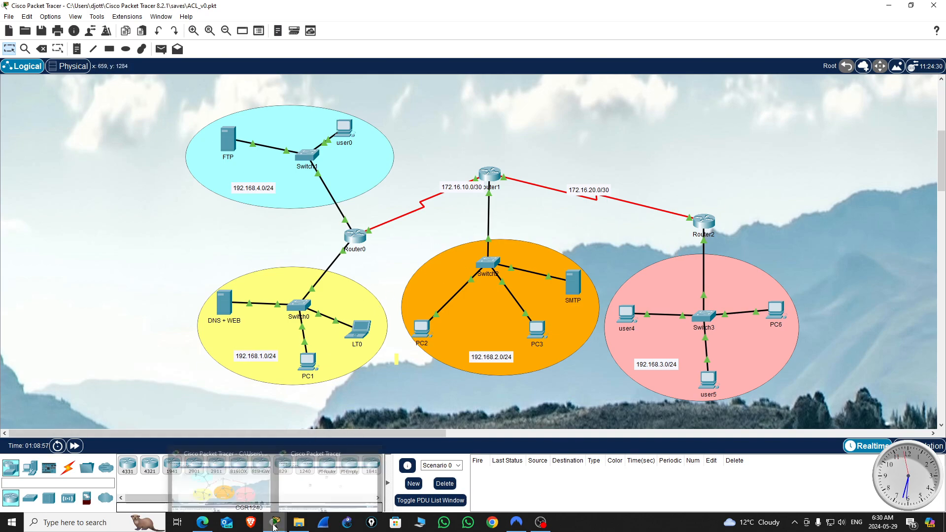
left_click(339, 486)
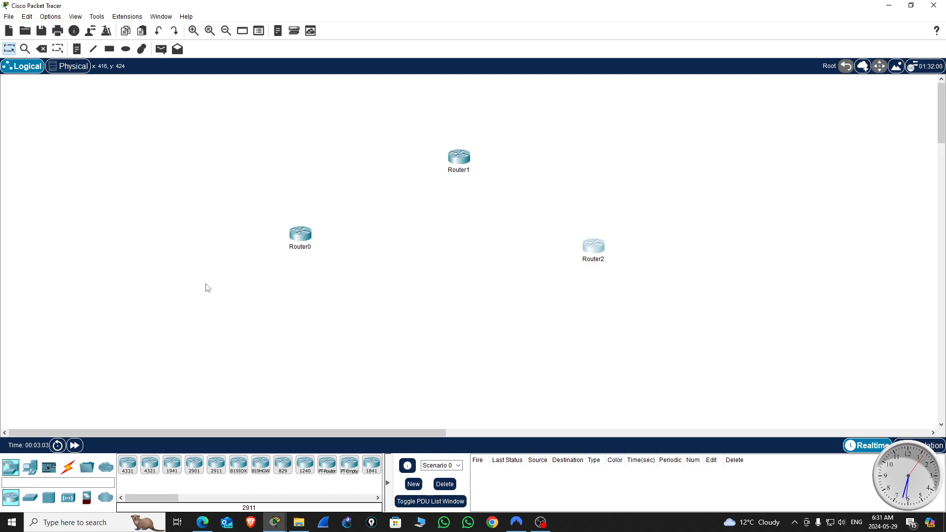
left_click(30, 497)
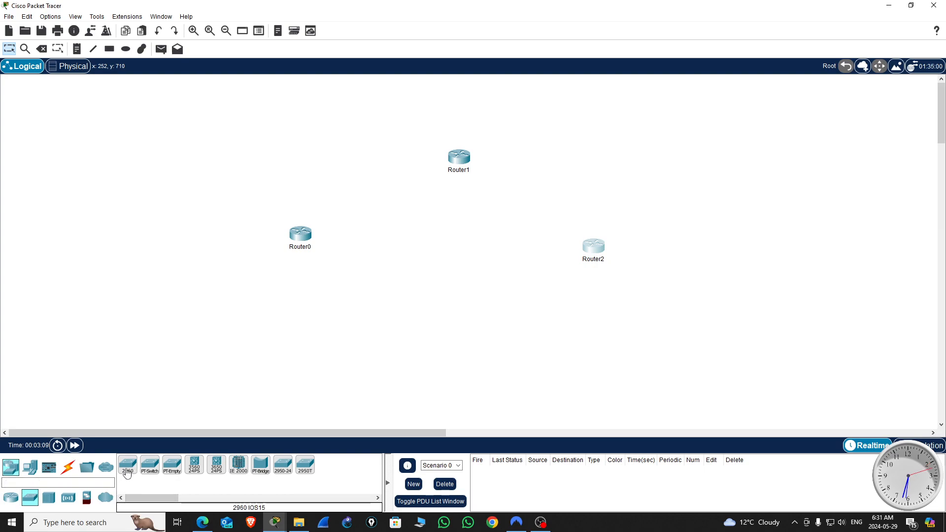
left_click_drag(129, 474, 217, 197)
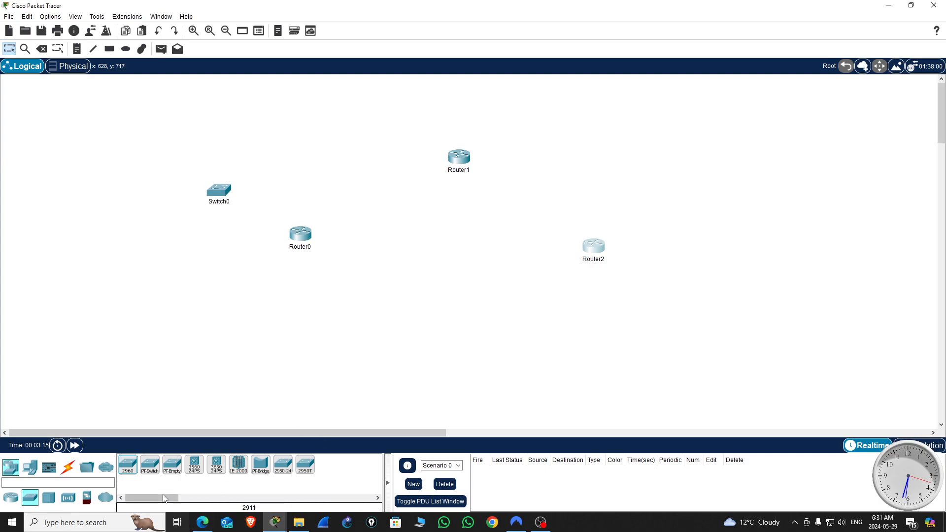
left_click(124, 472)
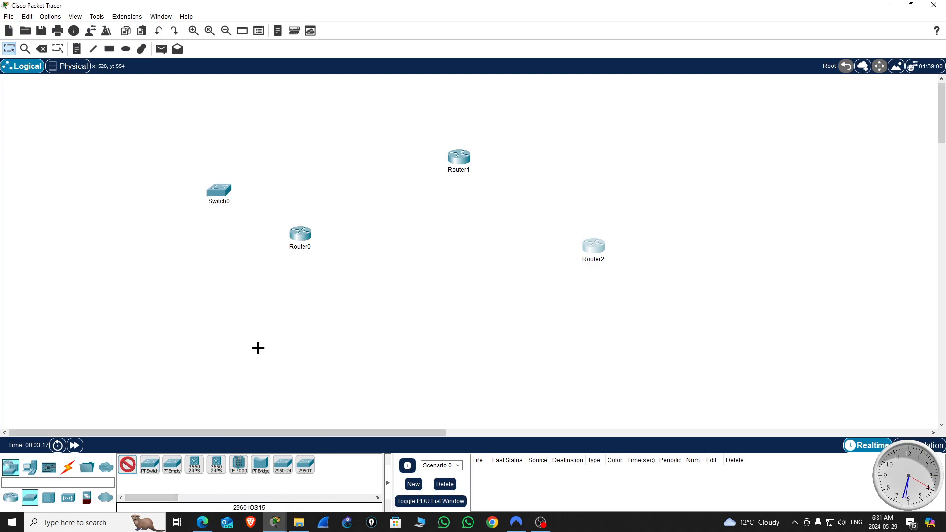
left_click(225, 325)
left_click(463, 234)
left_click(611, 310)
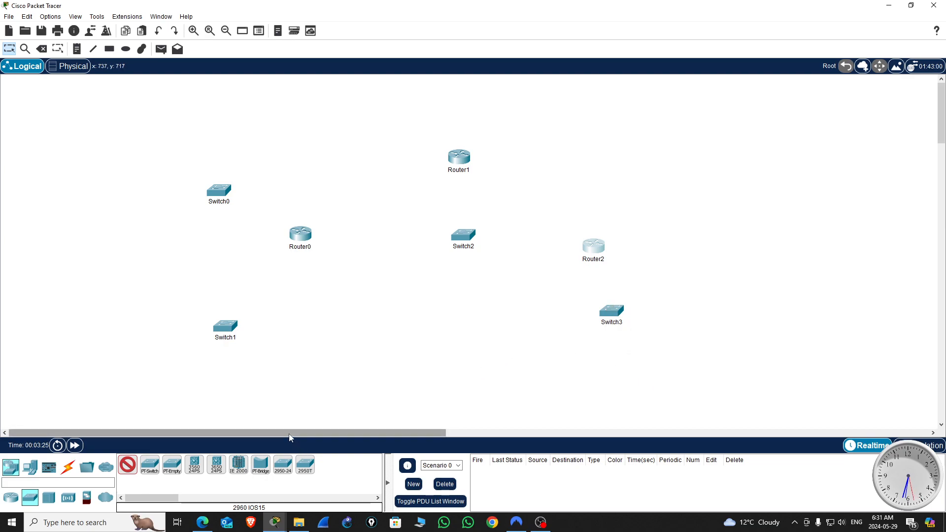
key("Escape")
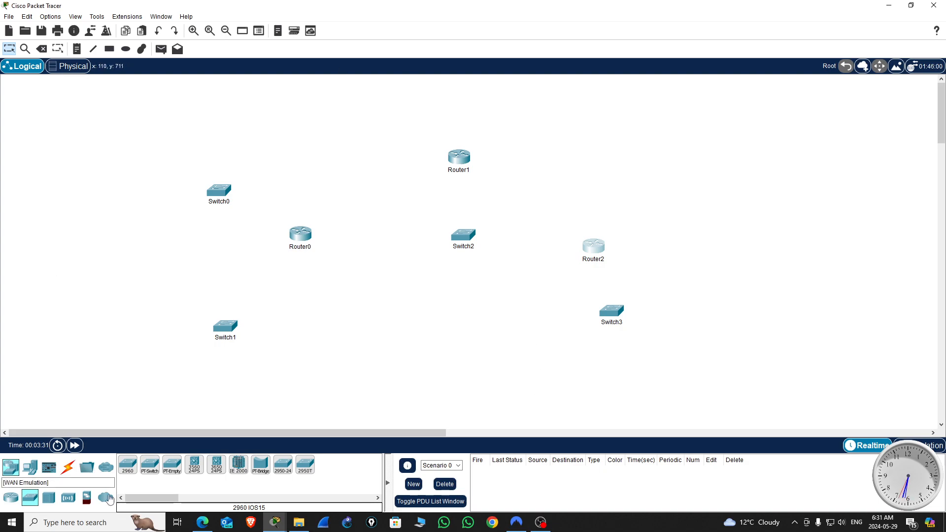
Step: Place seven PCs: one near Switch1, one near Switch0, two below Switch2 and three around Switch3
left_click(31, 470)
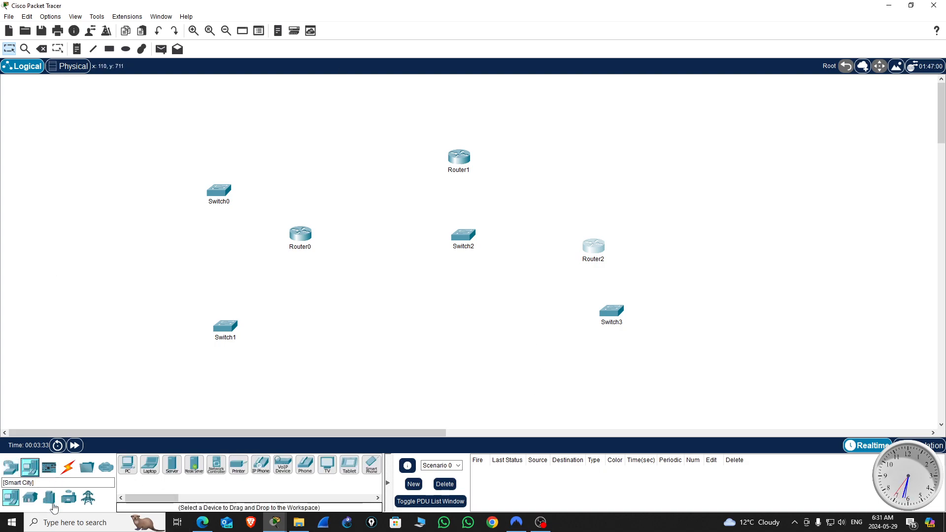
left_click(128, 467)
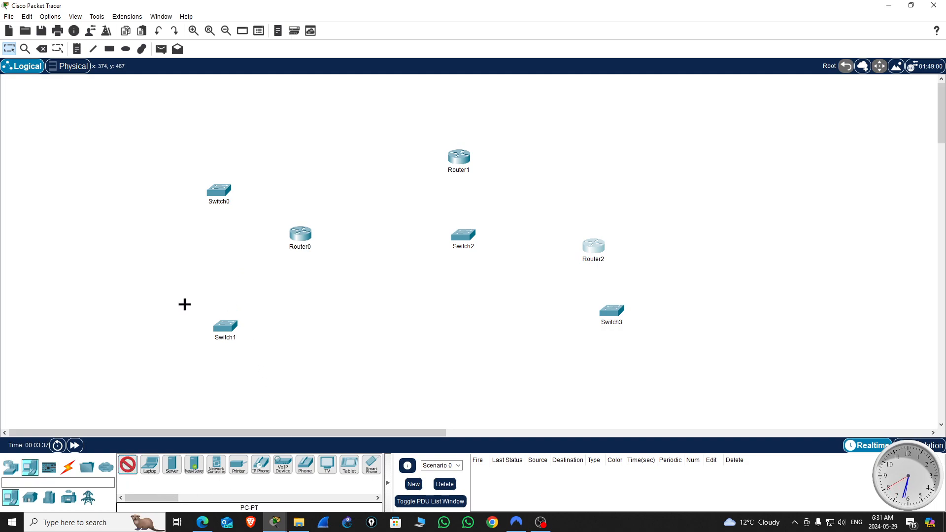
left_click(250, 365)
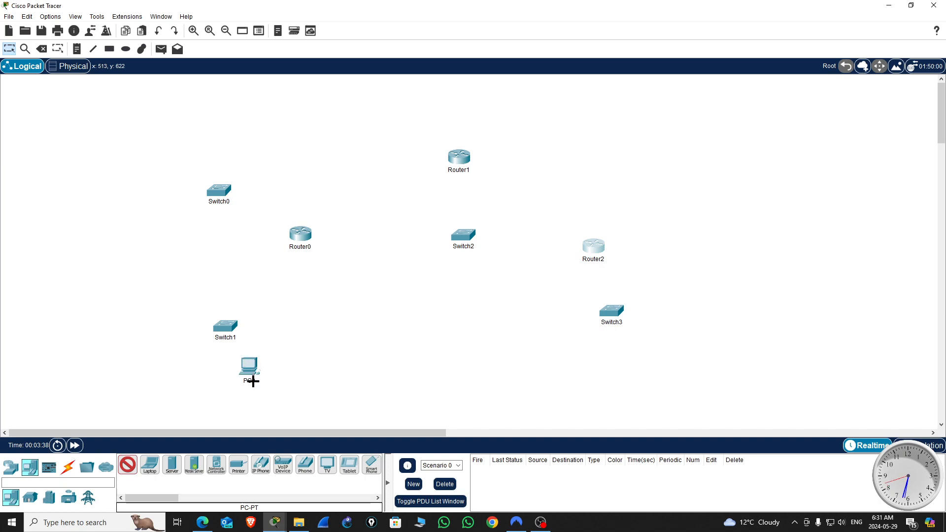
left_click(220, 149)
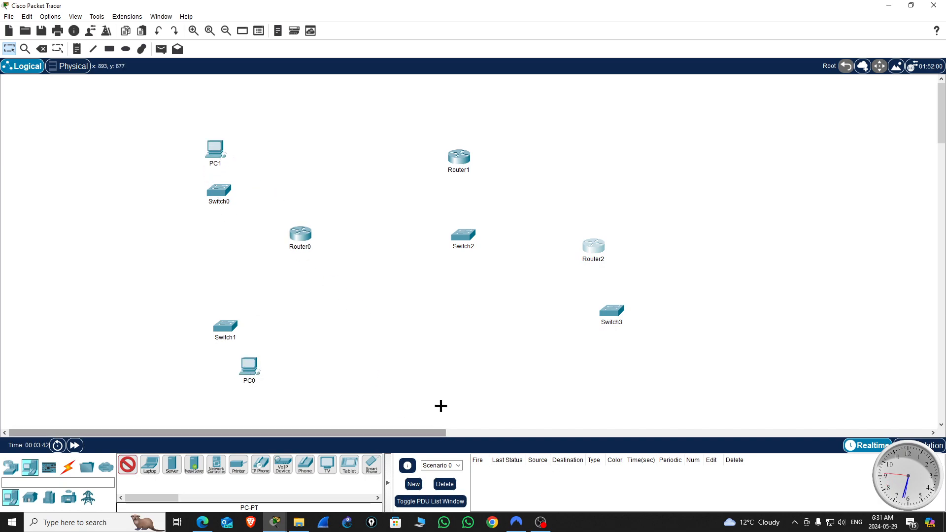
left_click(435, 298)
left_click(475, 295)
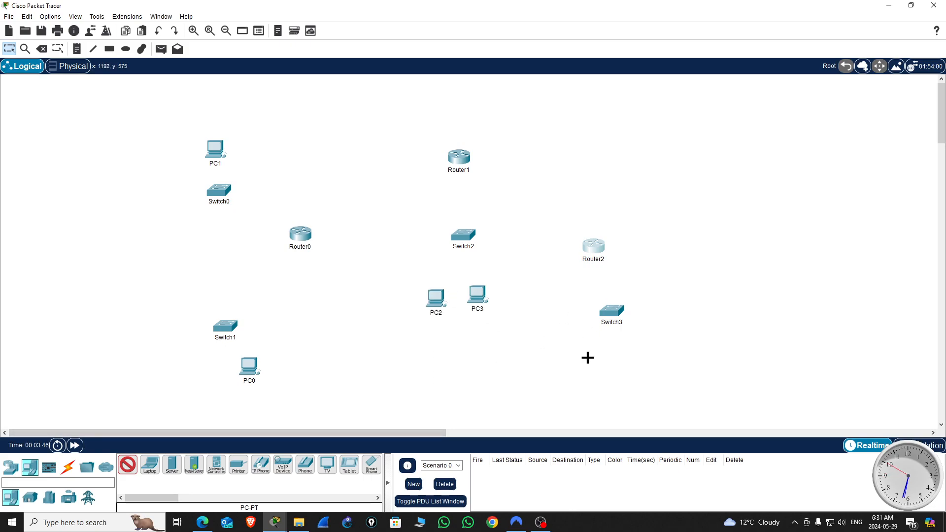
left_click(598, 373)
left_click(690, 338)
left_click(707, 276)
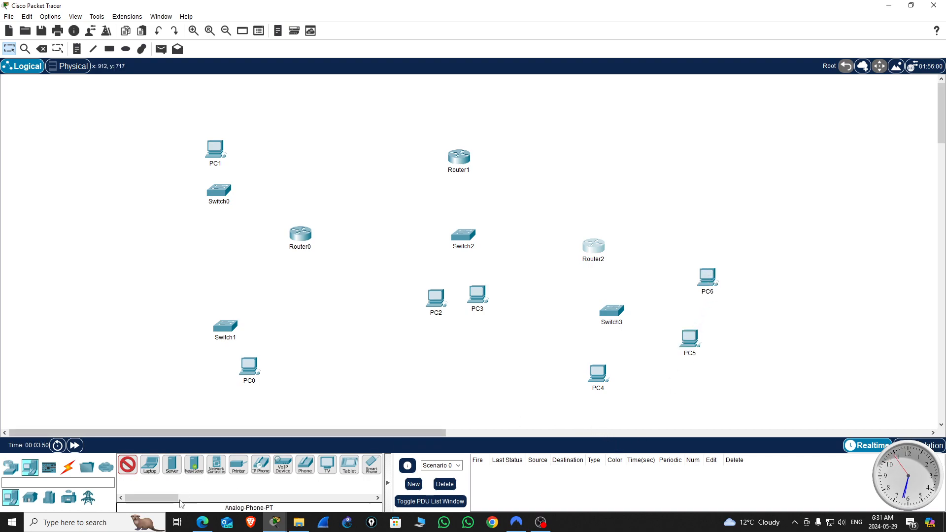
key("Escape")
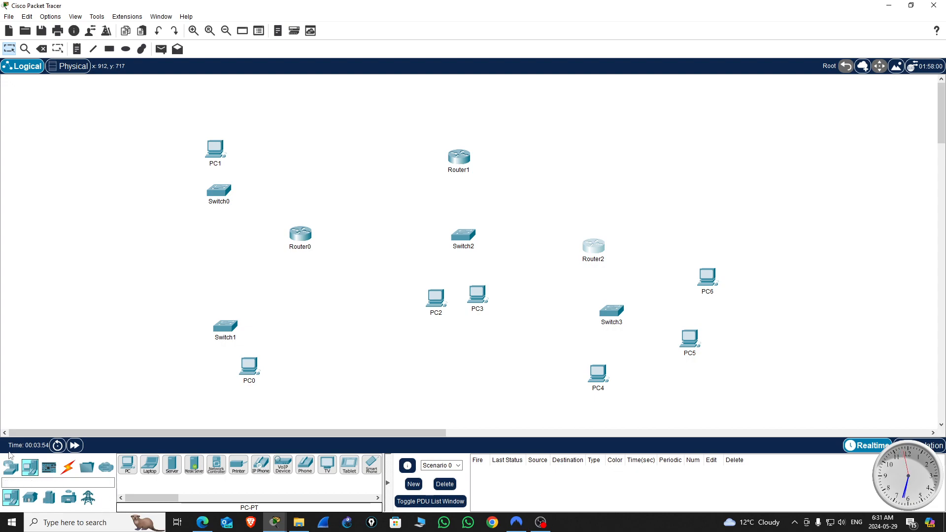
Step: Place one server each beside Switch0, Switch1 and Switch2, and add a laptop next to PC0
left_click(180, 468)
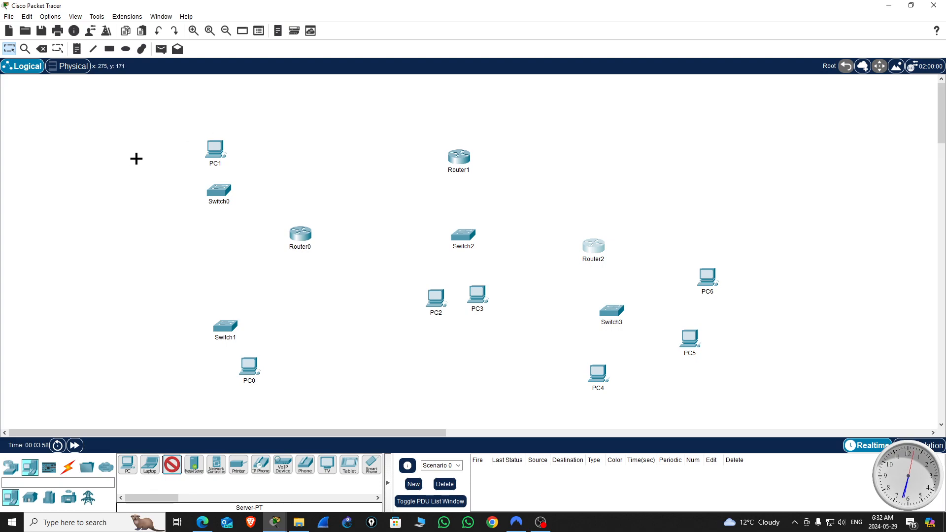
left_click(144, 161)
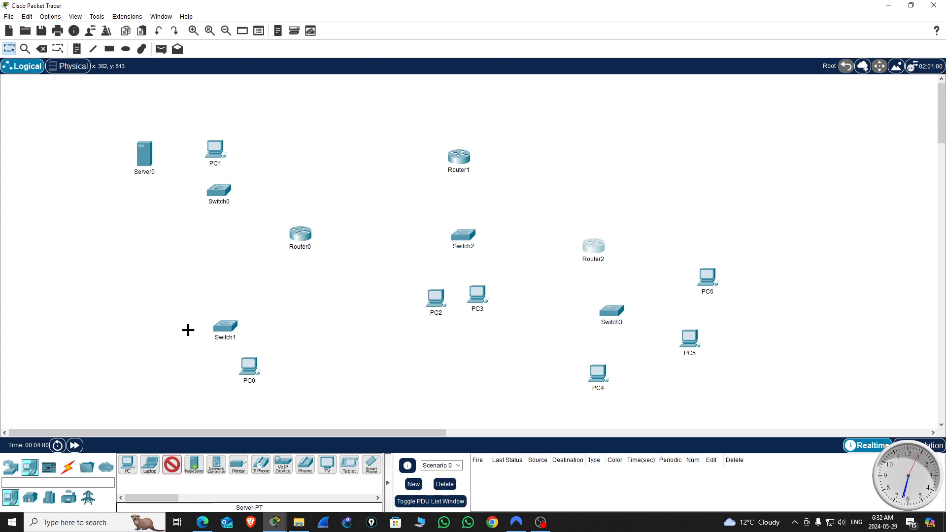
left_click(165, 332)
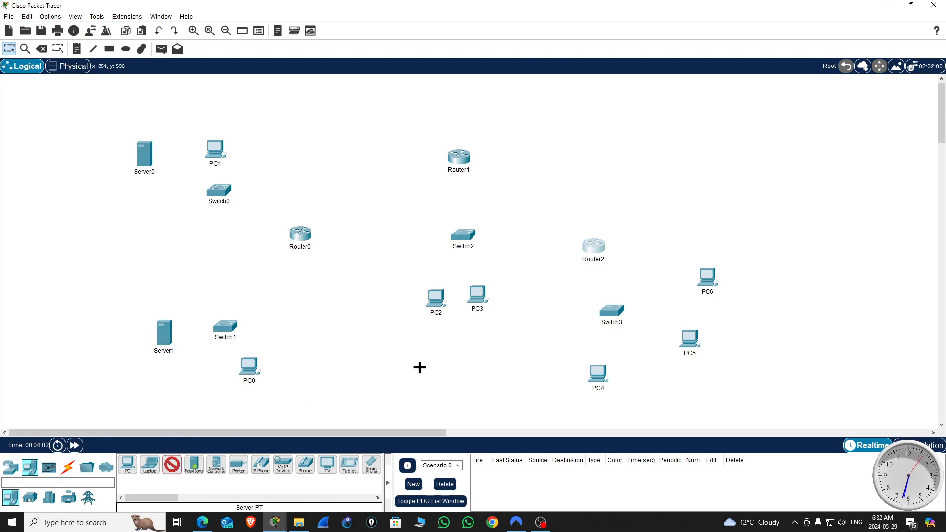
left_click(516, 264)
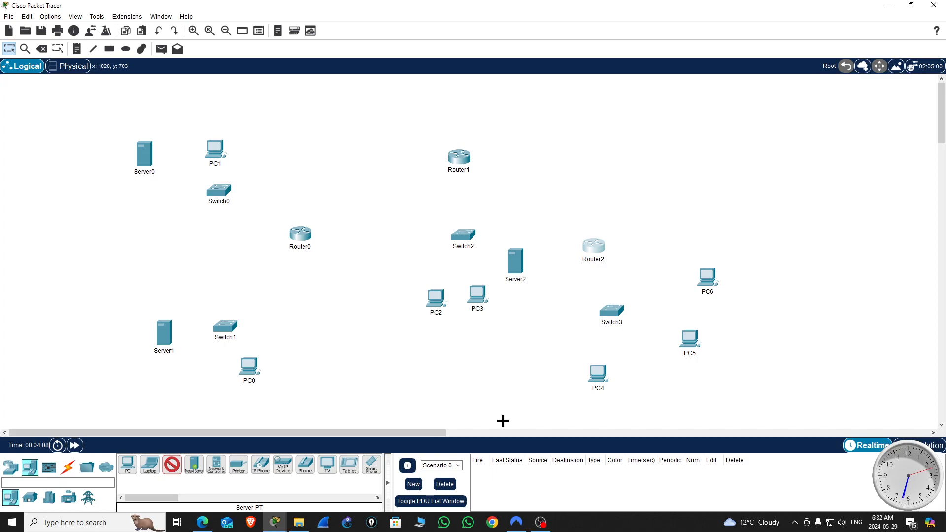
key("Escape")
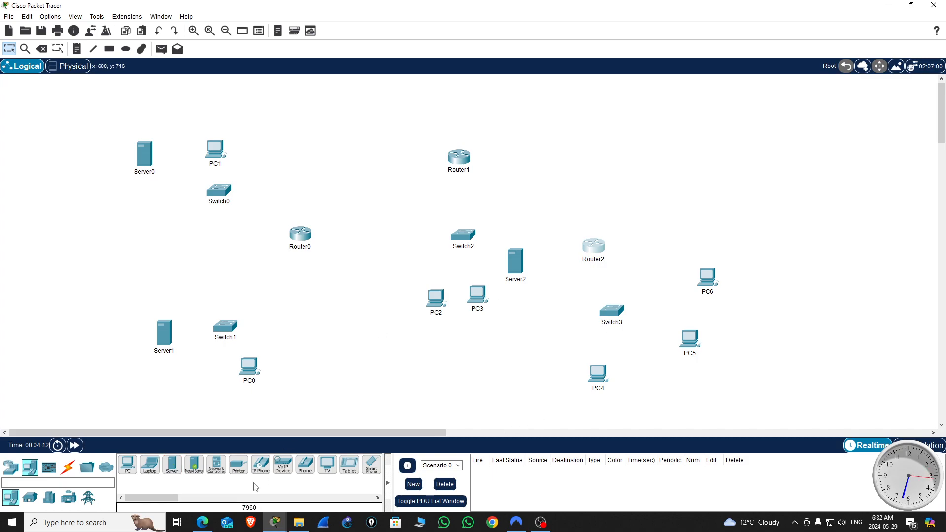
left_click(151, 467)
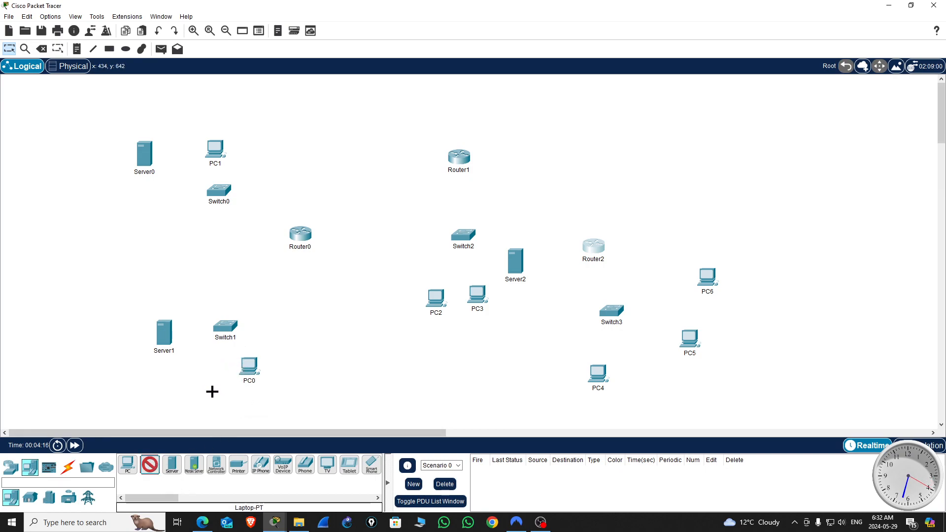
left_click(276, 345)
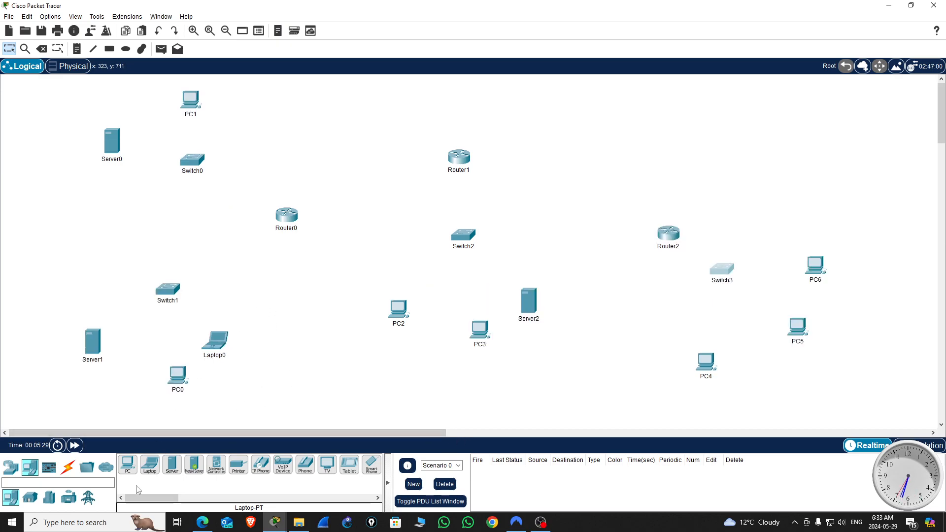
Step: Link Router0 to Router1 and Router1 to Router2 using automatically chosen connections
left_click(67, 470)
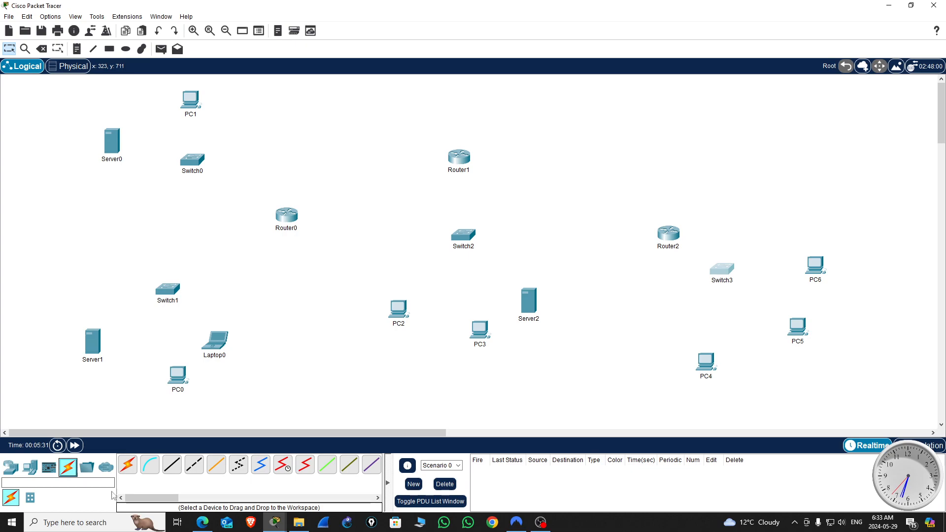
left_click(129, 466)
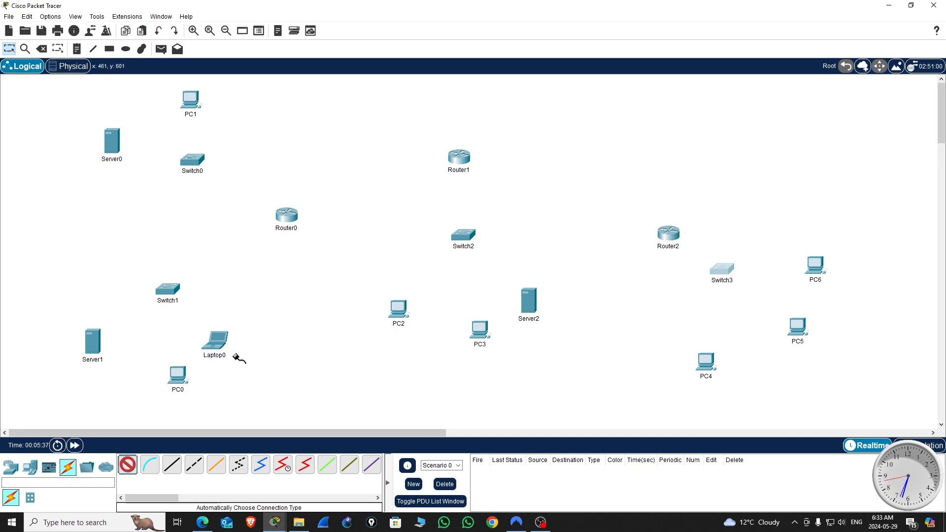
left_click(293, 218)
left_click(458, 159)
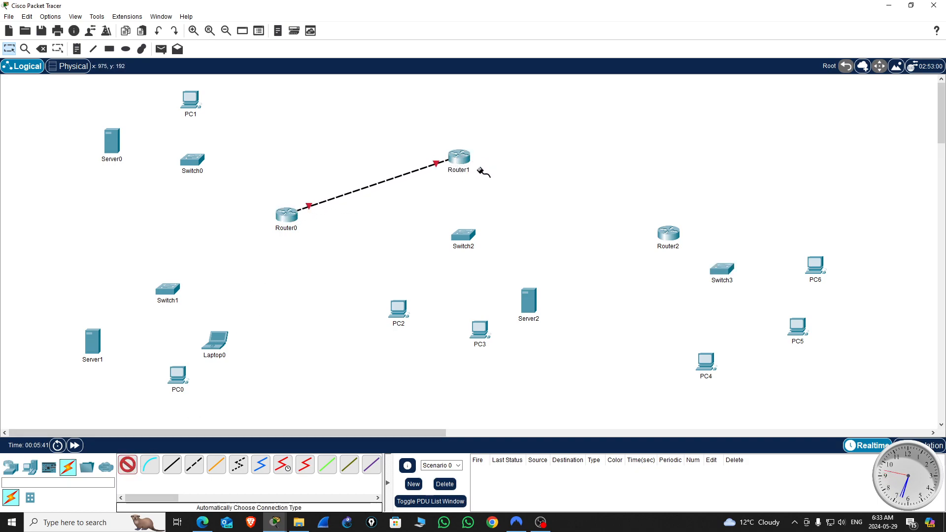
left_click(458, 157)
left_click(666, 233)
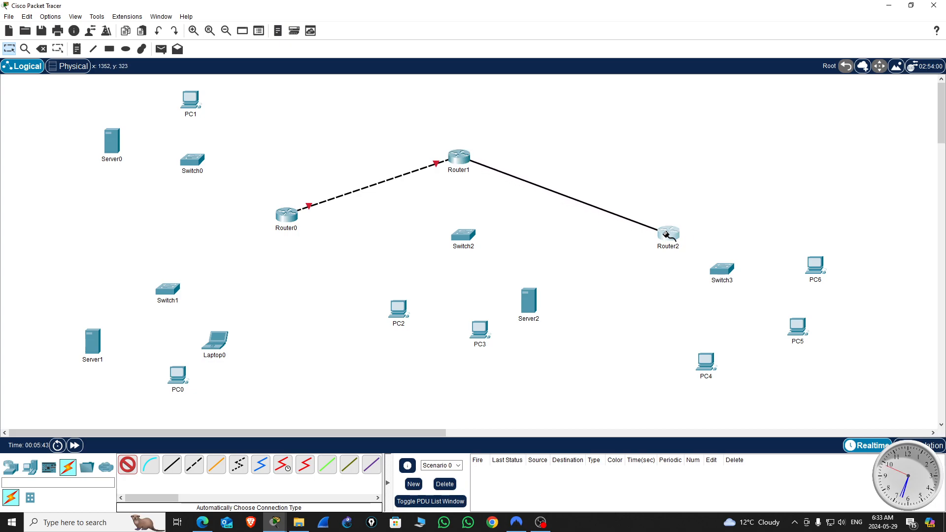
Step: Connect Router0 to Switch0 and Switch1, Router1 to Switch2, and Router2 to Switch3 with automatically chosen cables
left_click(288, 218)
left_click(197, 164)
left_click(286, 214)
left_click(179, 291)
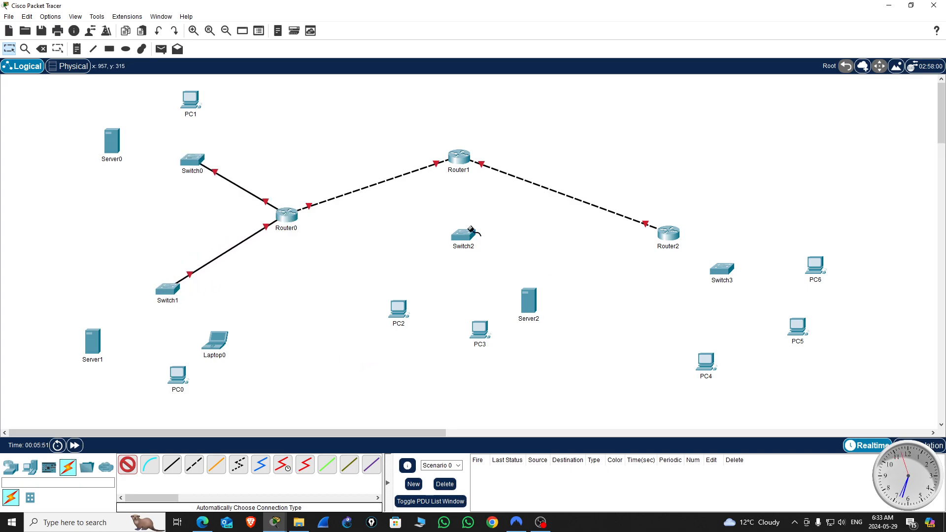
left_click(459, 159)
left_click(466, 239)
left_click(674, 238)
left_click(723, 270)
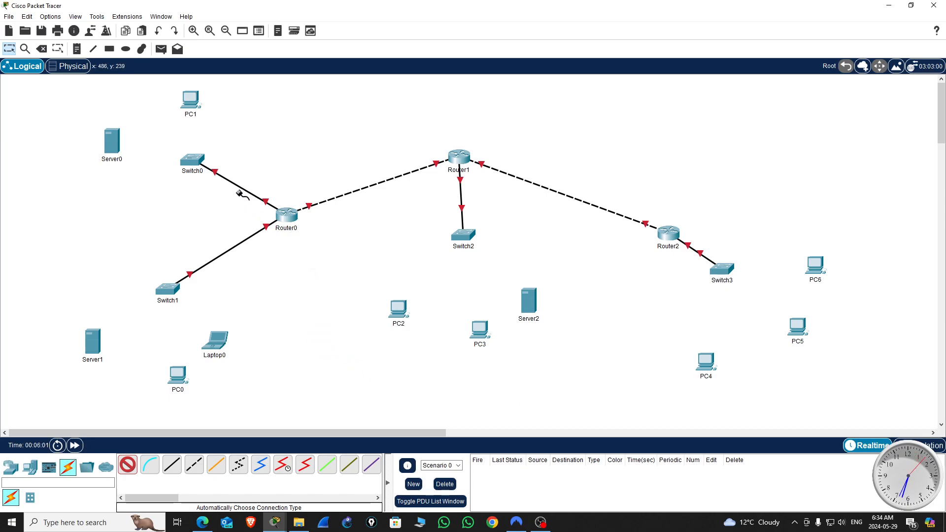
Step: Connect Switch0 to PC1 and Server0 with automatically chosen cables
left_click(194, 162)
left_click(191, 99)
left_click(176, 157)
left_click(112, 143)
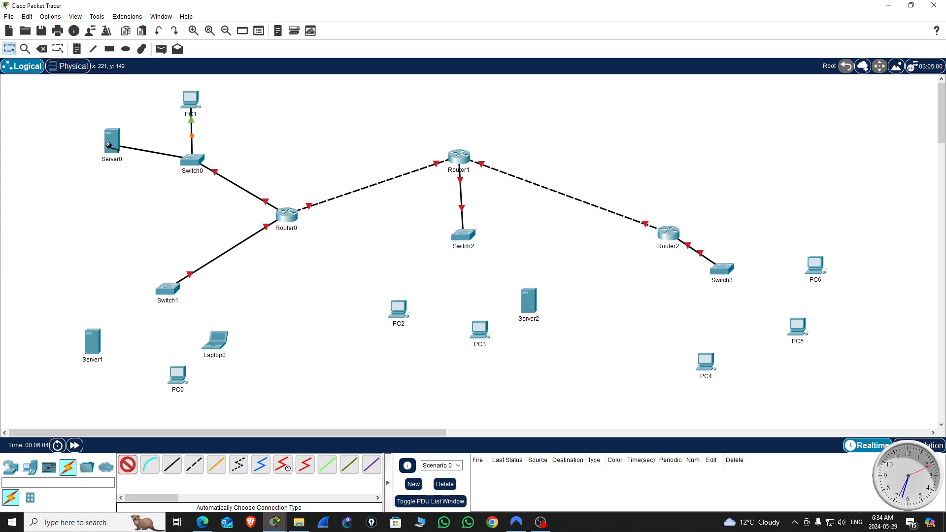
Step: Connect Server1, PC0 and Laptop0 to Switch1 with automatically chosen cables
left_click(164, 291)
left_click(90, 335)
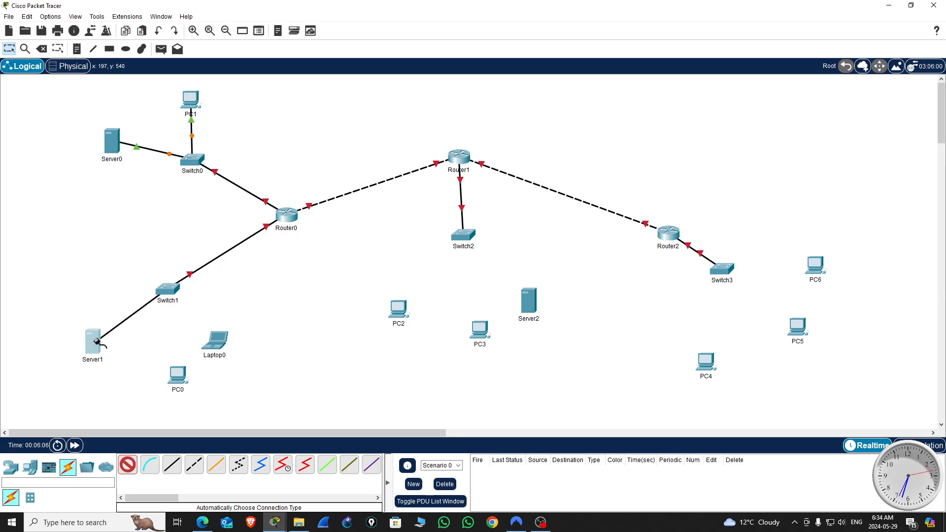
left_click(165, 291)
left_click(181, 373)
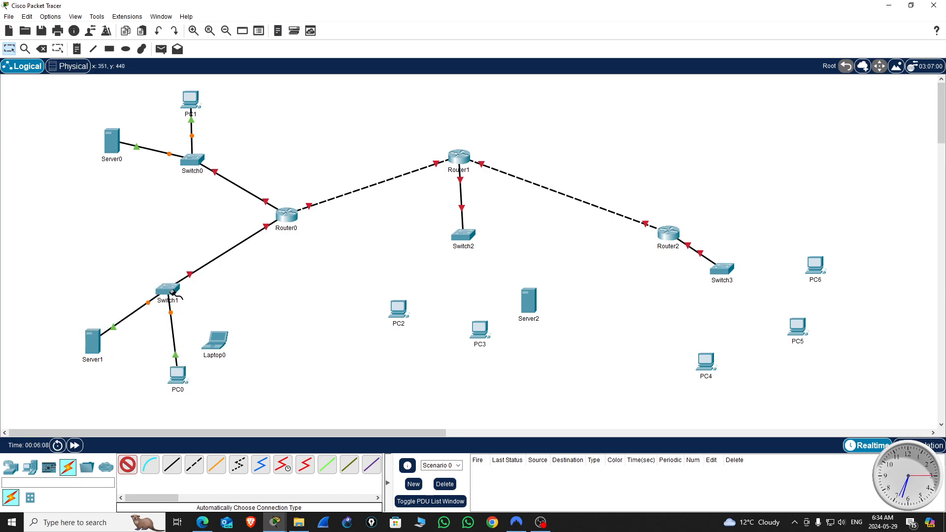
left_click(214, 340)
left_click(170, 291)
Step: Connect Switch2 to PC2, PC3 and Server2 with automatically chosen cables
left_click(463, 235)
left_click(397, 308)
left_click(476, 237)
left_click(480, 328)
left_click(470, 238)
left_click(529, 300)
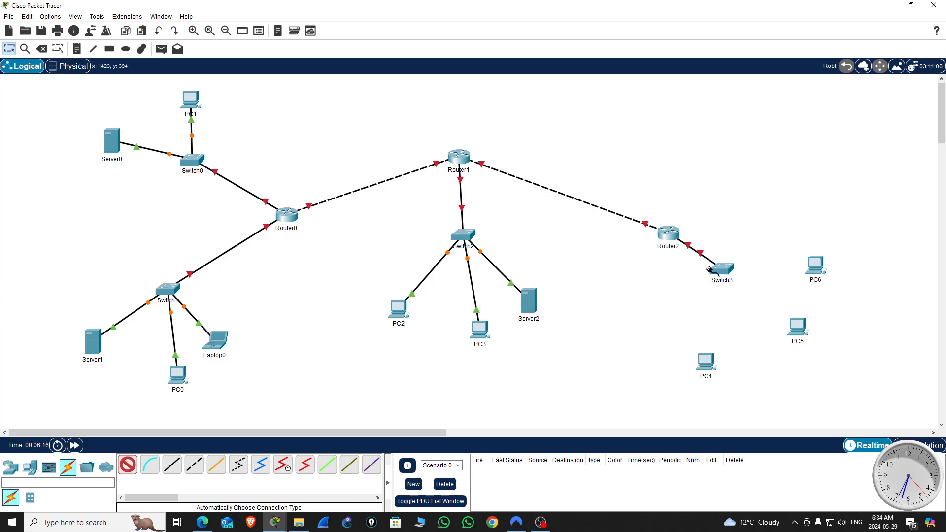
Step: Connect PC4, PC5 and PC6 to Switch3 with automatically chosen cables, and end the cabling
left_click(723, 270)
left_click(707, 360)
left_click(723, 270)
left_click(797, 328)
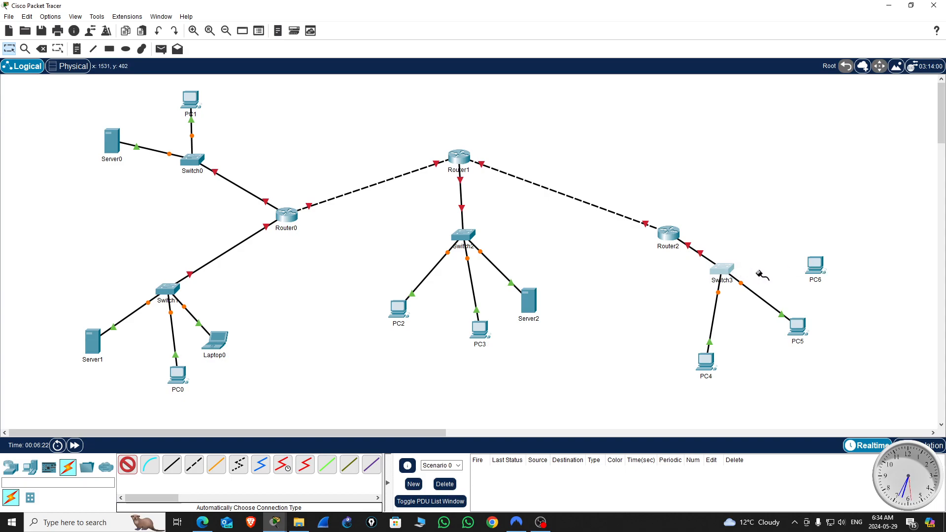
left_click(814, 266)
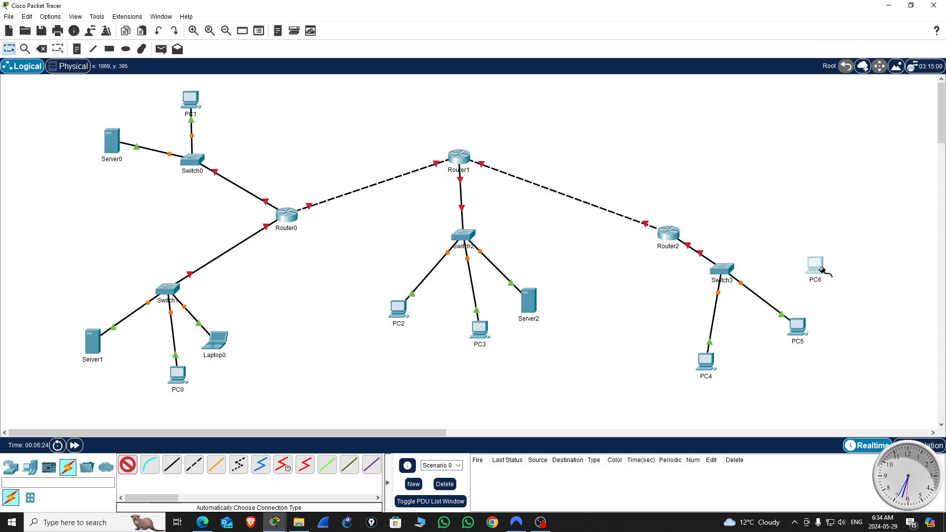
left_click(732, 270)
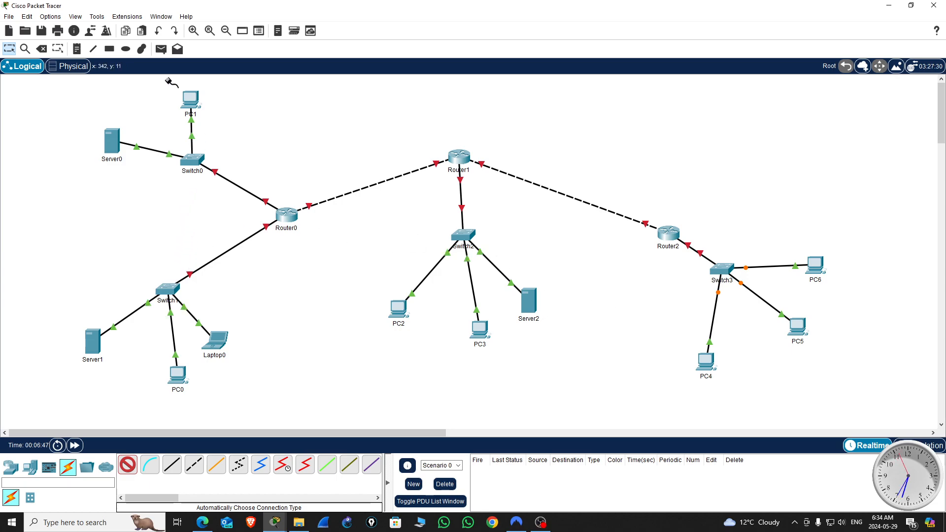
key("Escape")
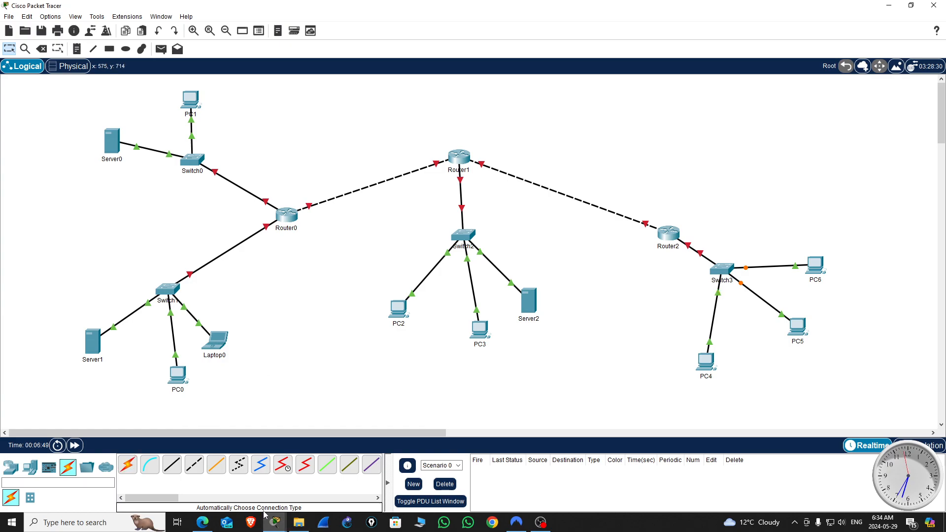
Step: Check the device names in the ACL_v0 example and rename Server0 in the new topology as FTP
left_click(273, 523)
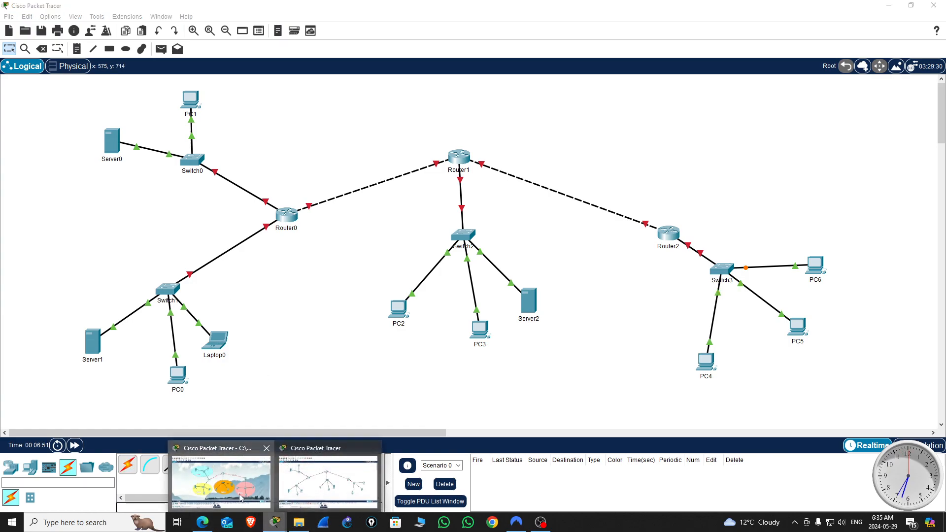
left_click(221, 480)
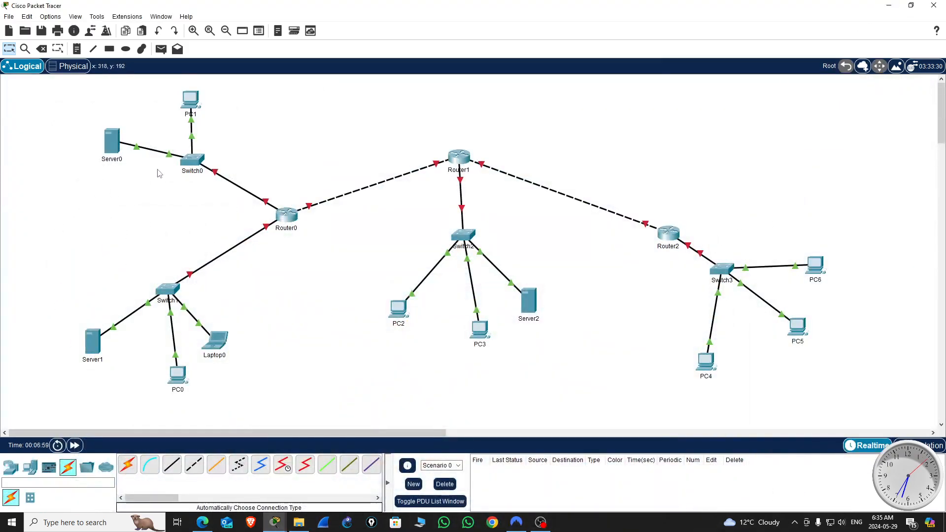
left_click(113, 160)
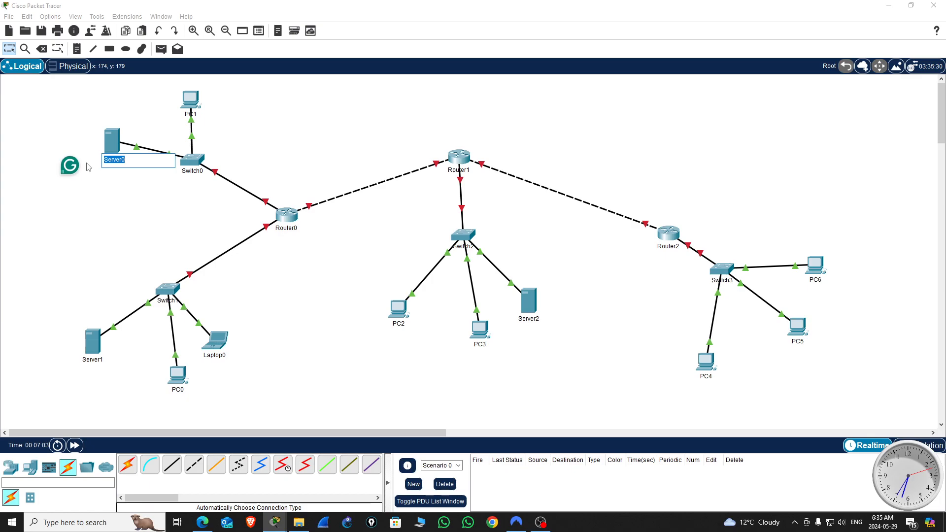
type("FTP")
Step: Rename PC1 as user0 and move it to the upper right of Switch0
left_click(196, 115)
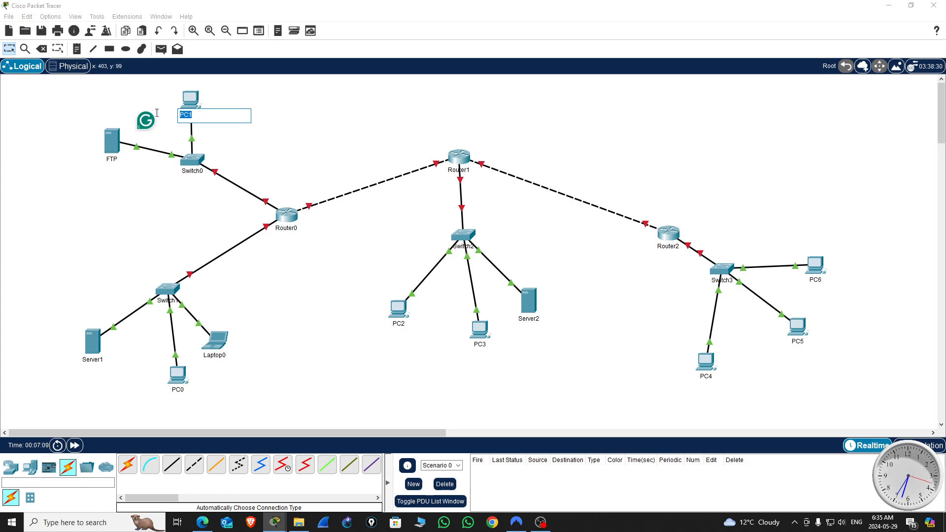
type("user0")
left_click(323, 148)
left_click_drag(190, 101, 234, 116)
Step: Rename Switch0, which connects FTP and user0, as SW4
left_click(191, 173)
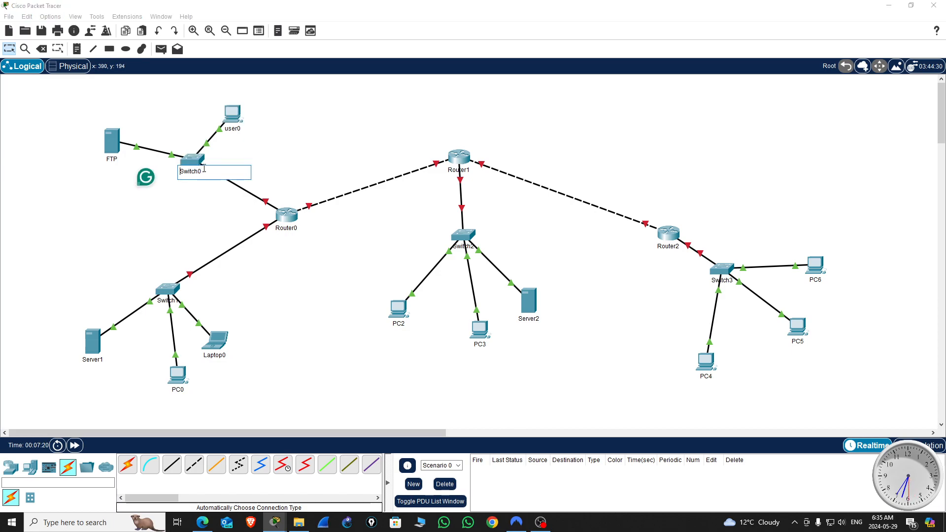
left_click_drag(202, 170, 171, 172)
type("SW")
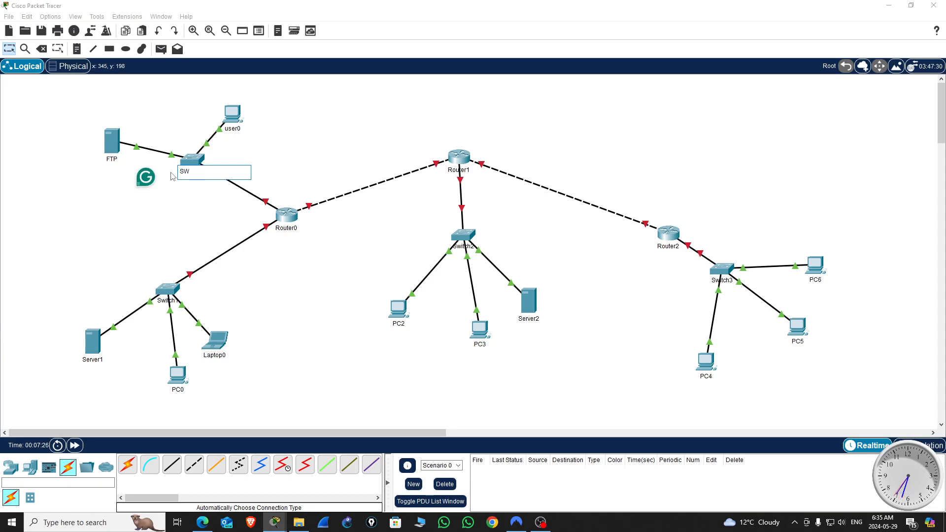
type("1")
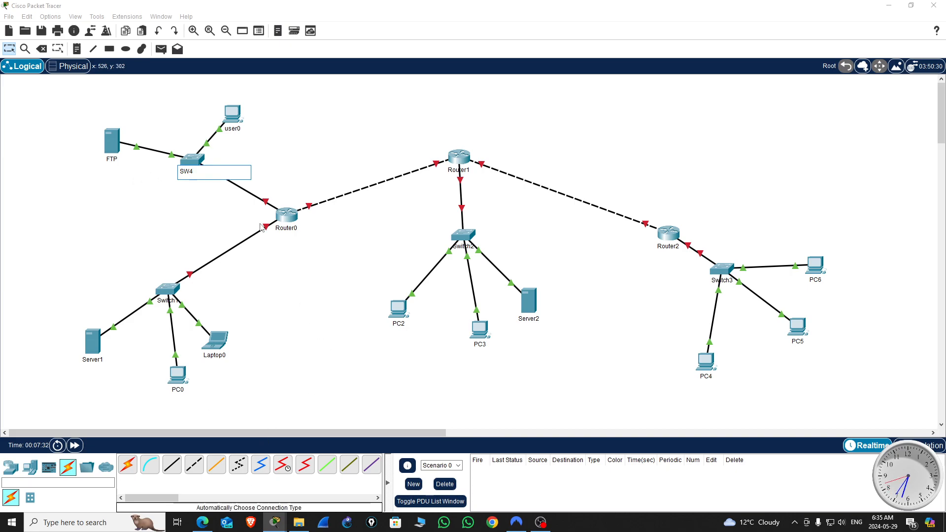
left_click(313, 286)
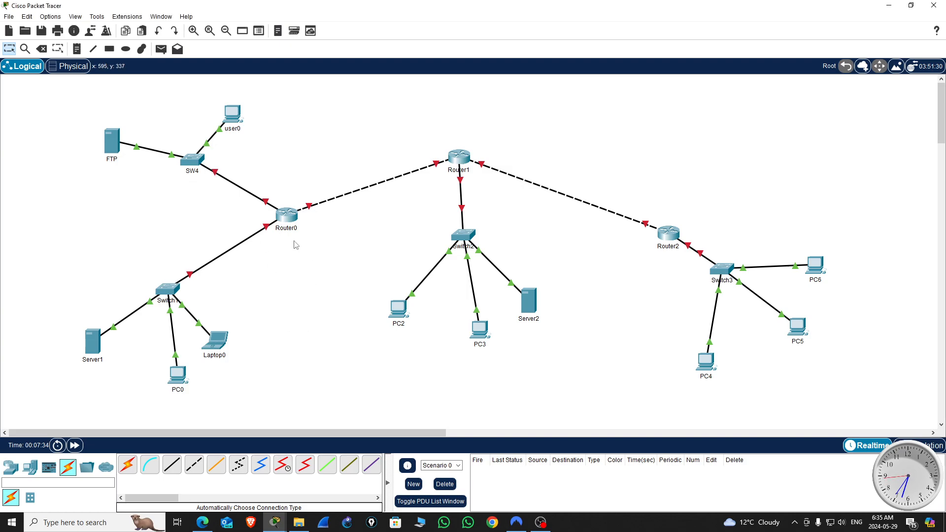
Step: Rename Router0 as R1 and Router1 as R2
left_click(287, 228)
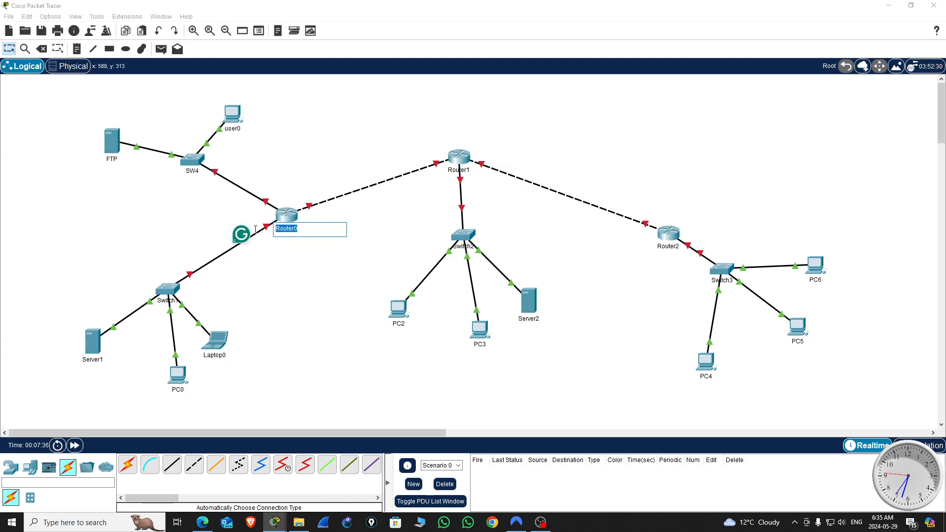
type("R1")
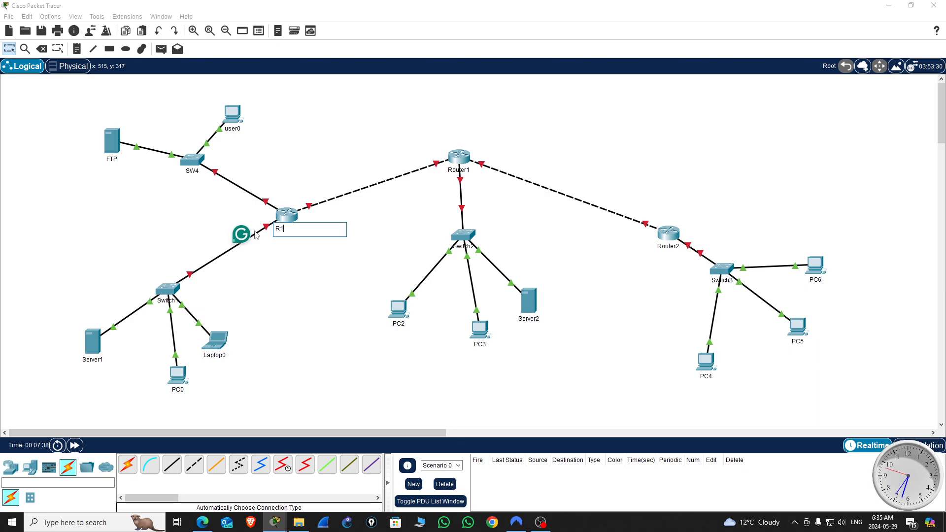
left_click(458, 170)
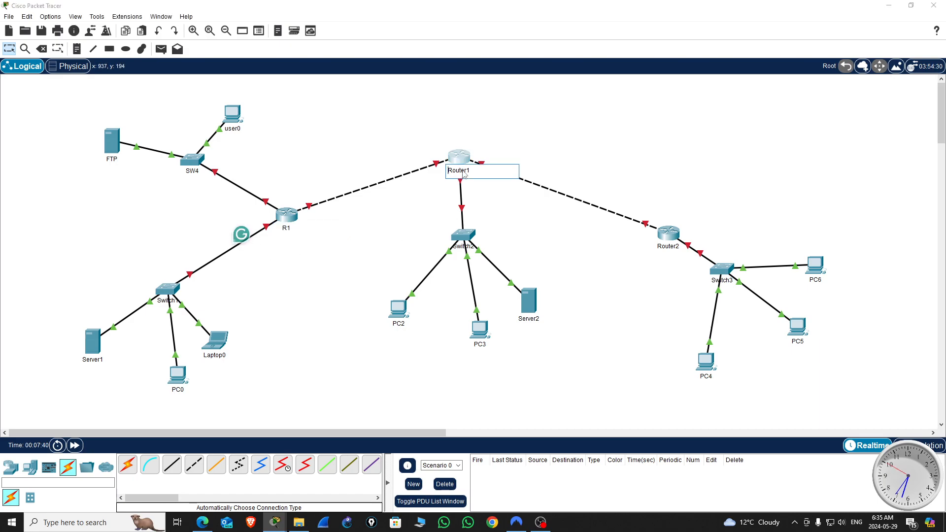
type("R2")
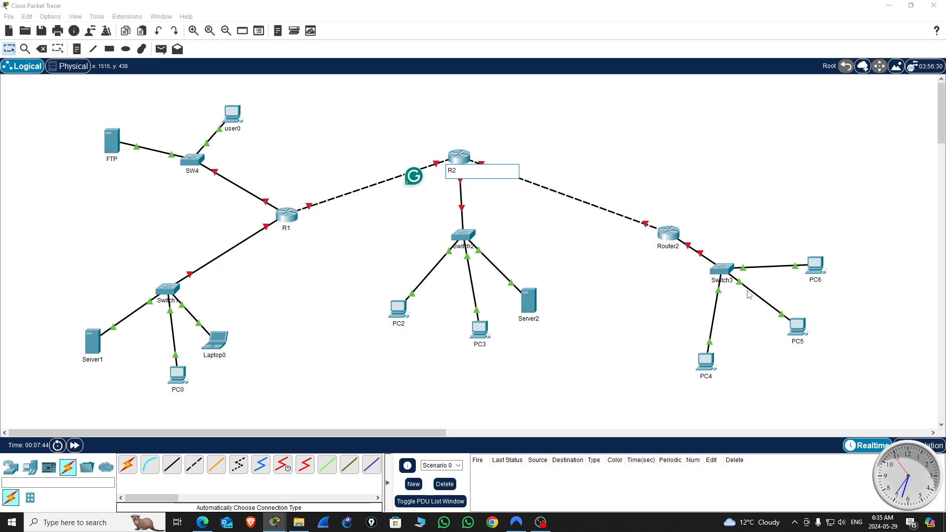
Step: Replace the name of Router2 with R3
left_click(667, 246)
left_click_drag(646, 250, 646, 252)
type("R3")
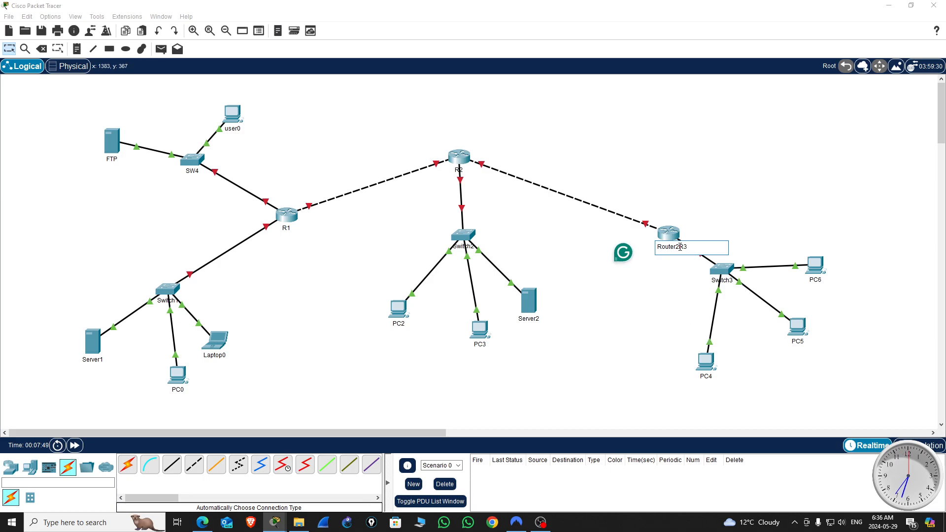
key("BackSpace")
key("BackSpace")
key("BackSpace")
key("BackSpace")
key("BackSpace")
key("BackSpace")
key("BackSpace")
key("BackSpace")
key("BackSpace")
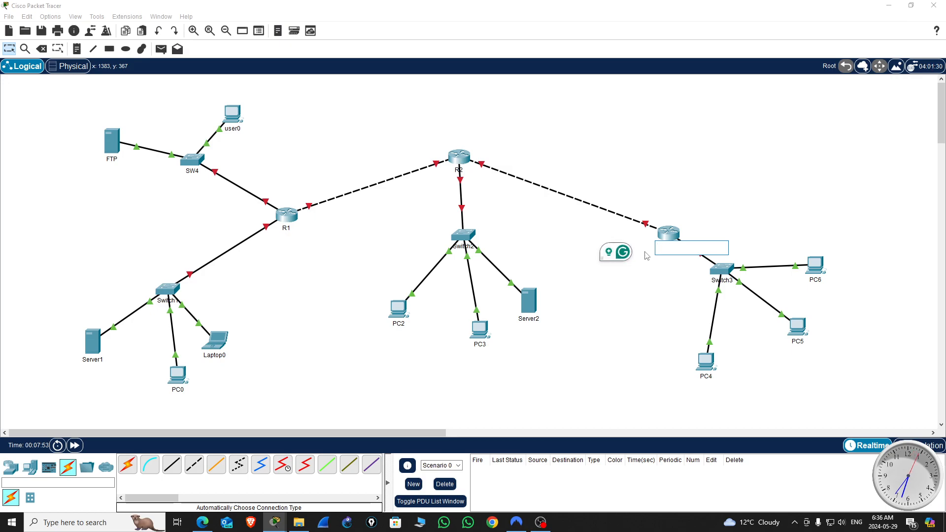
type("R3")
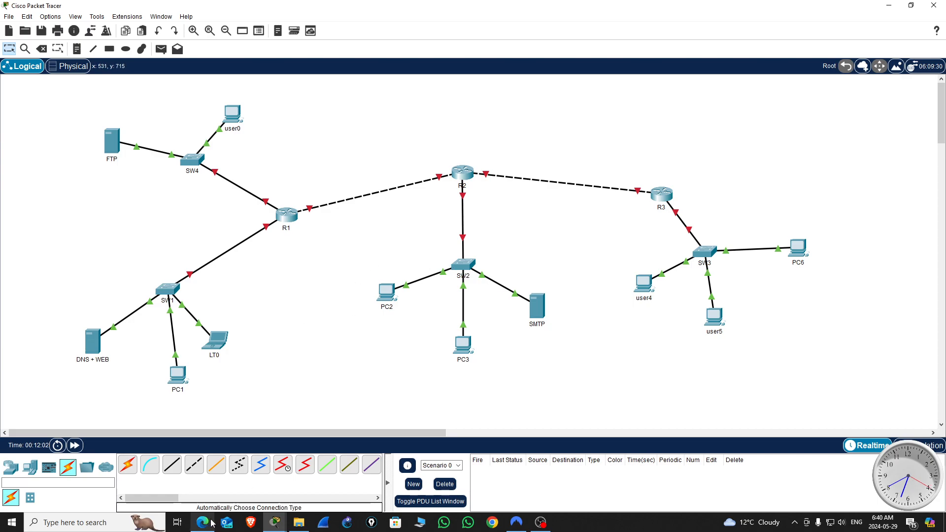
Step: Examine the layout and coloured network areas of the ACL_v0 example, and return to the new topology
left_click(238, 485)
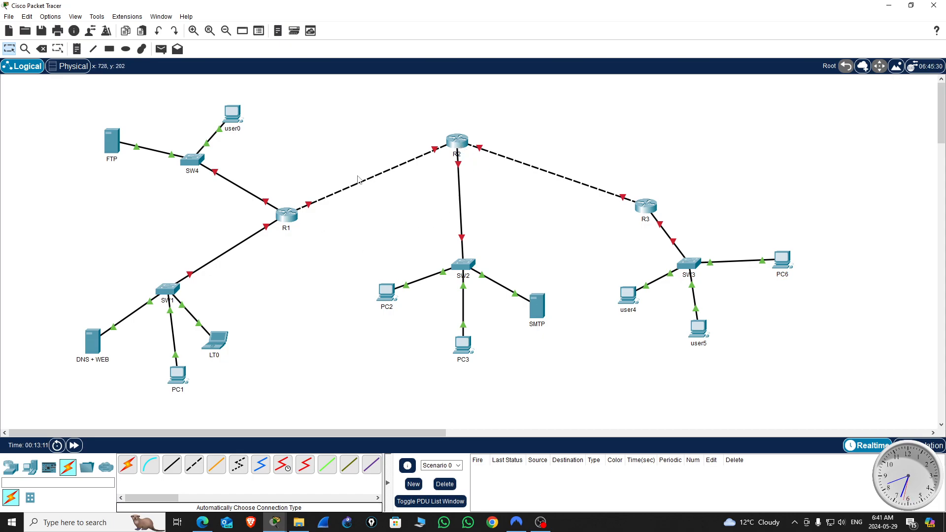
left_click(273, 527)
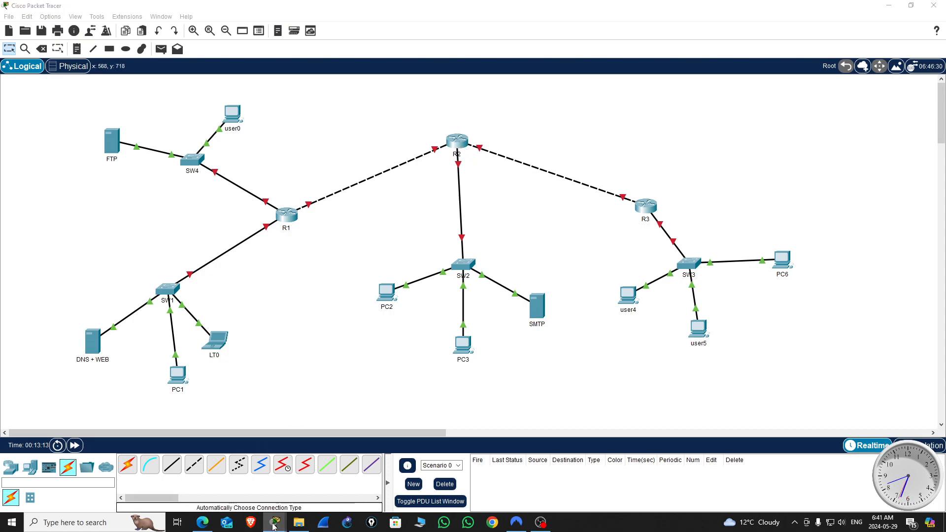
left_click(244, 490)
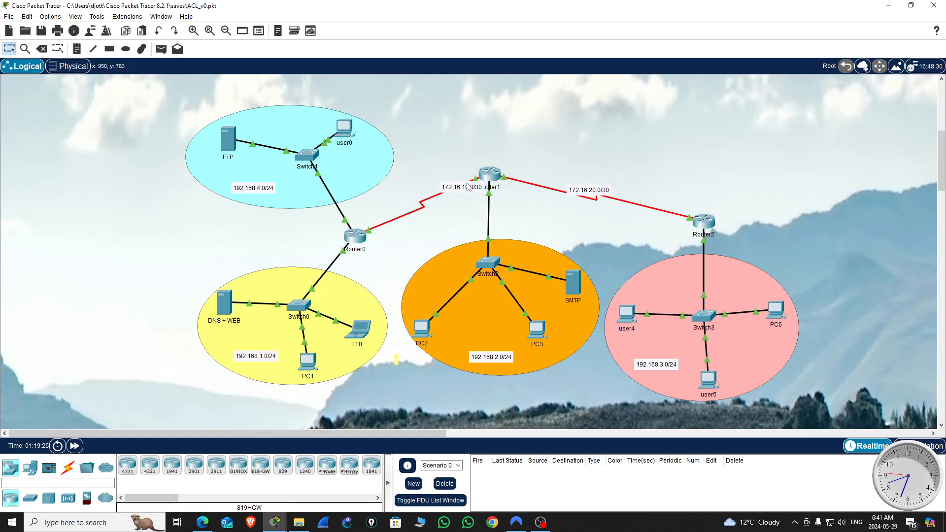
left_click(890, 7)
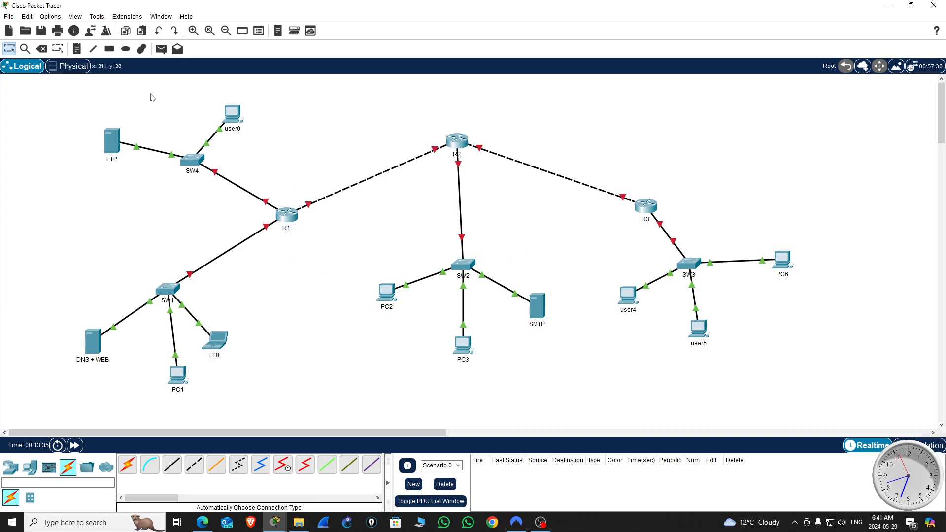
Step: Draw a light yellow (#ffff7f) filled ellipse with a black outline around SW1, DNS + WEB, PC1 and LT0
left_click(126, 49)
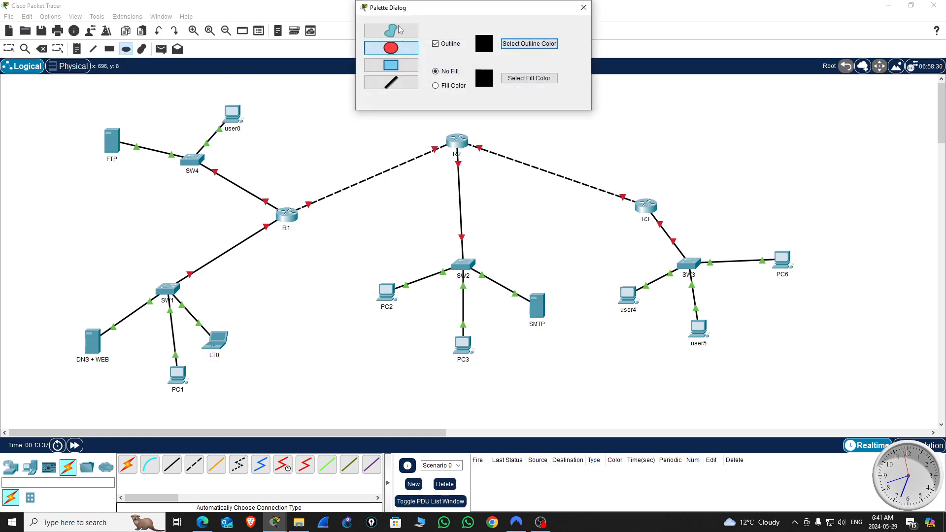
left_click(437, 87)
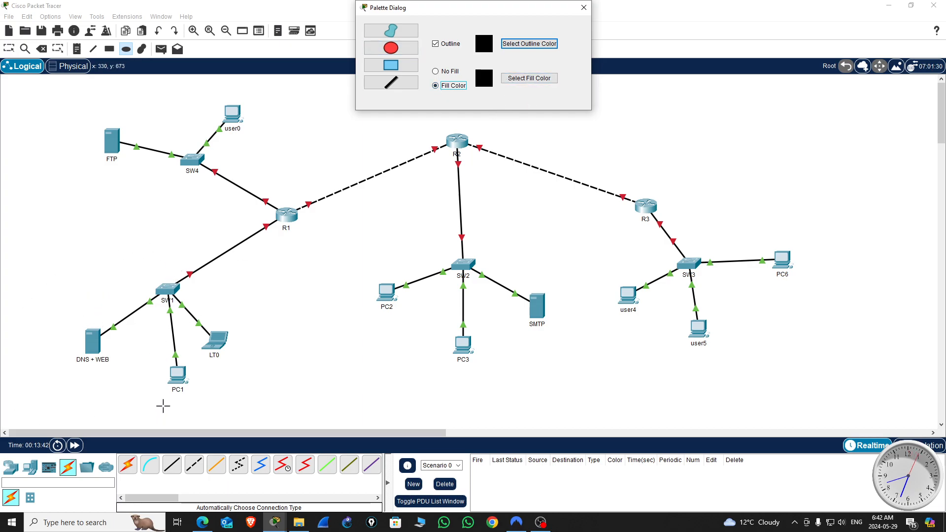
left_click(533, 82)
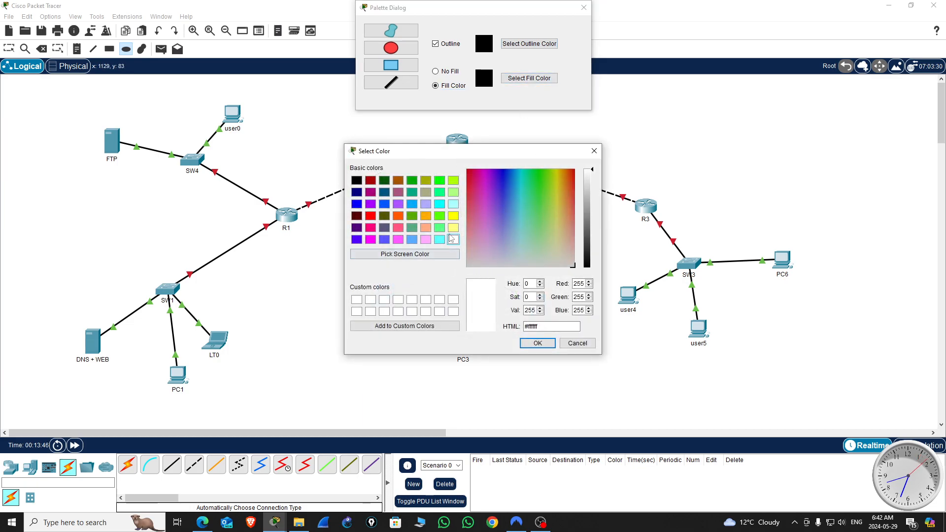
left_click(453, 227)
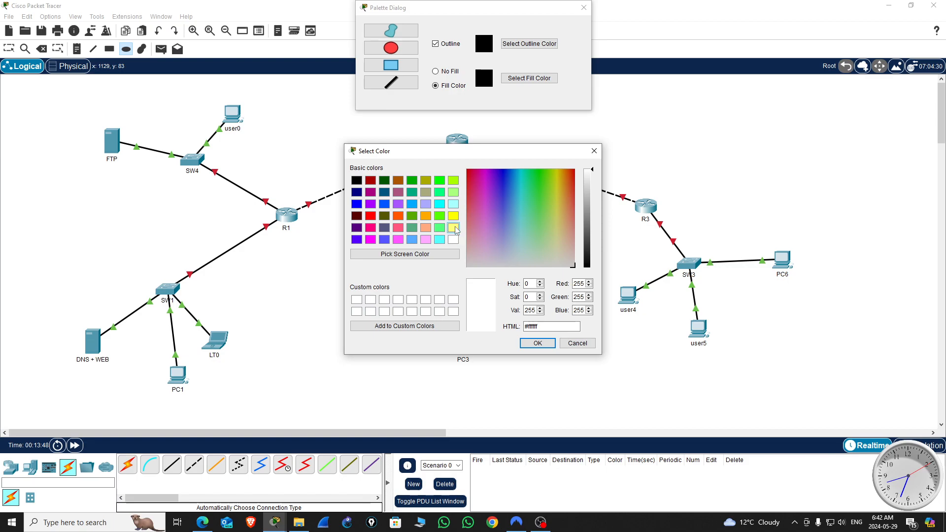
left_click(538, 343)
left_click(393, 51)
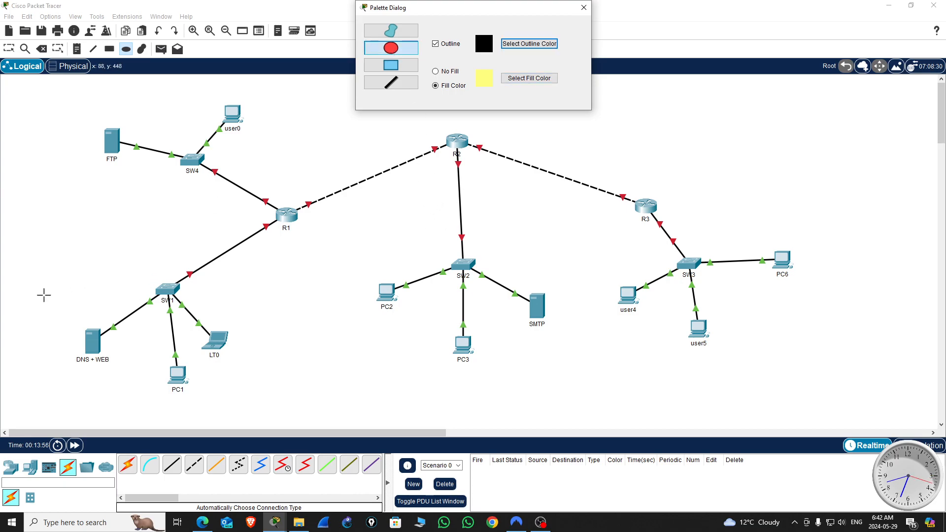
left_click_drag(50, 283, 264, 400)
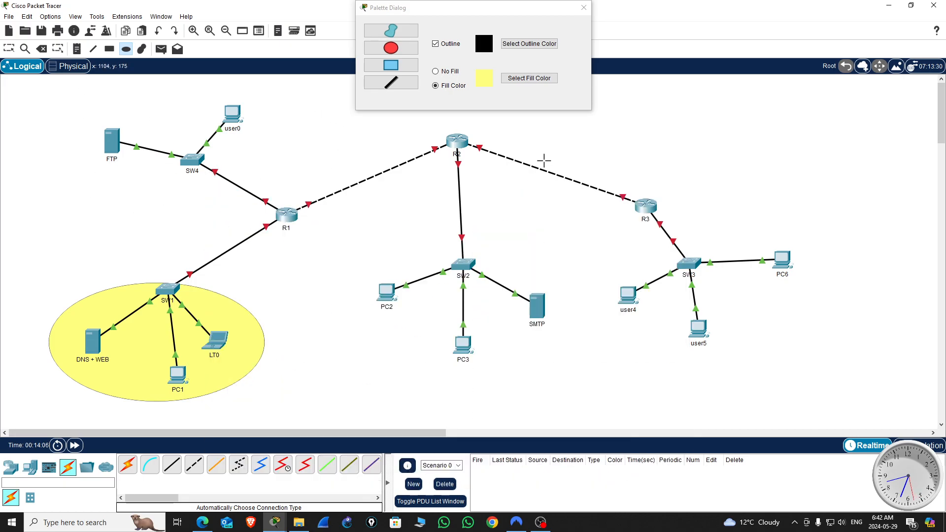
Step: Draw a light cyan (#aaffff) filled ellipse around SW4, FTP and user0
left_click(505, 80)
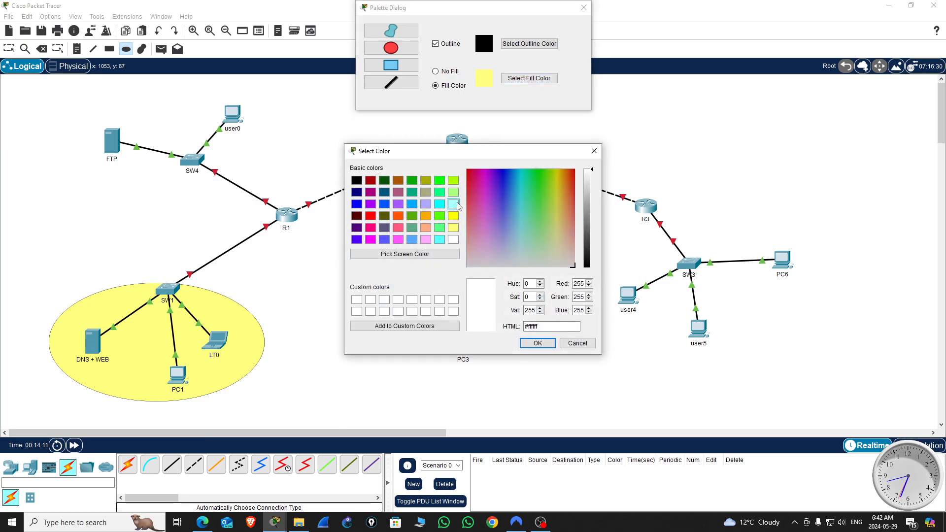
left_click(453, 204)
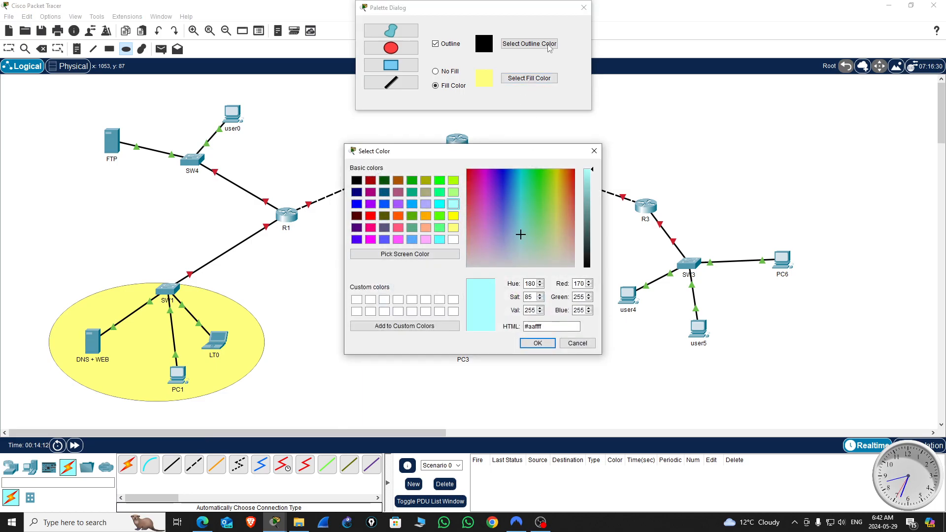
left_click(439, 239)
left_click(453, 204)
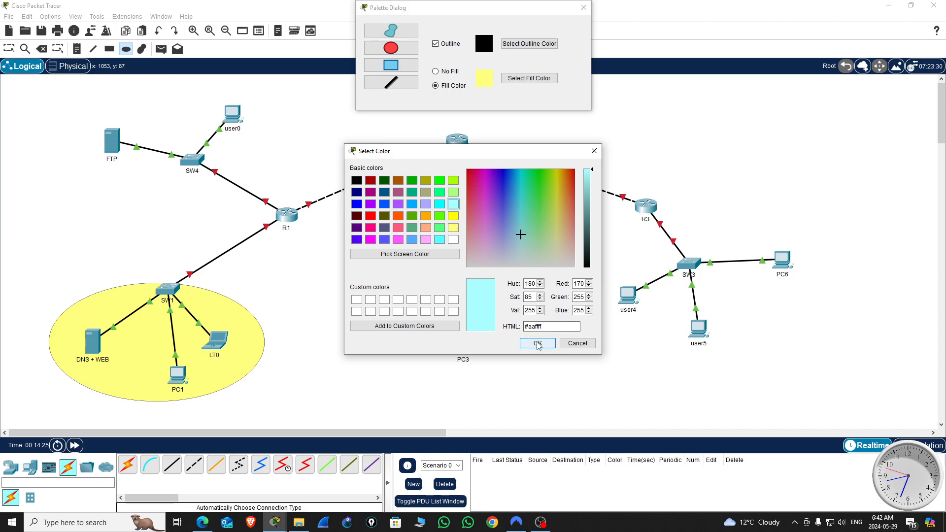
left_click(537, 343)
left_click(391, 48)
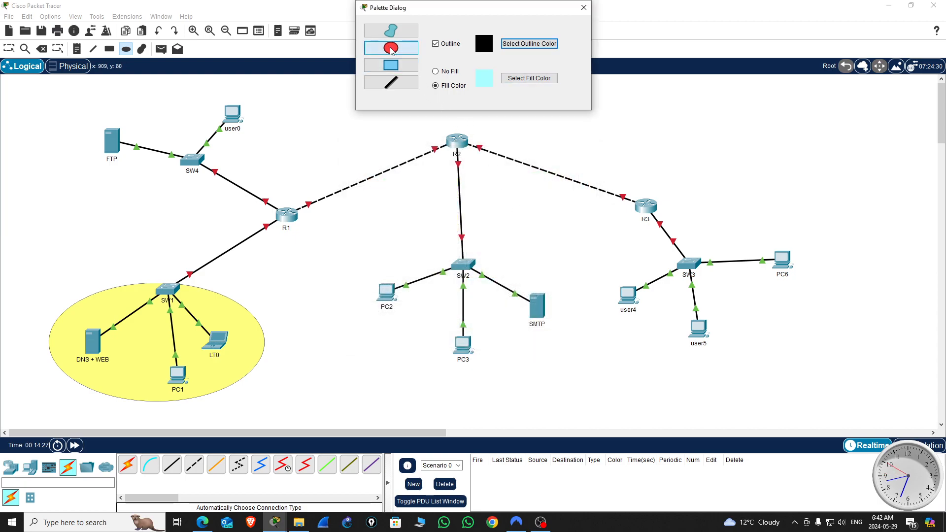
left_click_drag(76, 103, 268, 186)
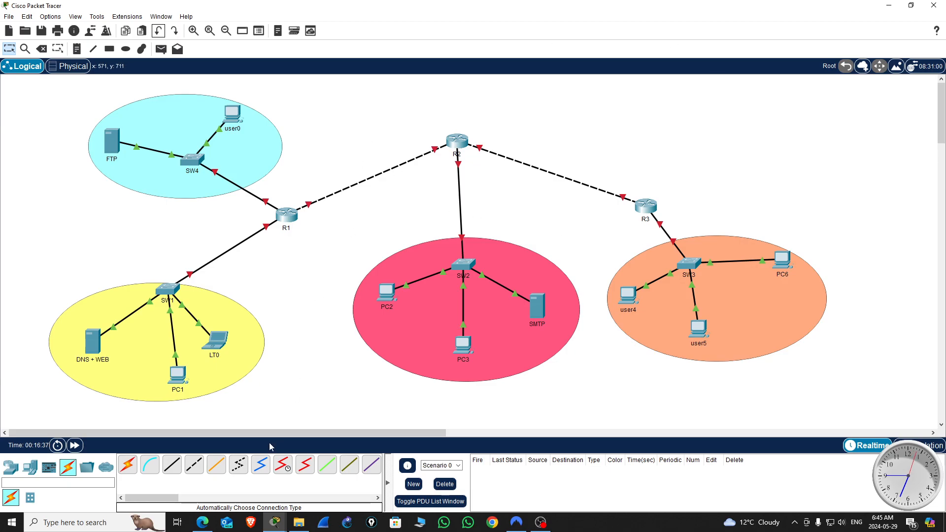
Step: Check the subnet labels in the ACL_v0 example and add the note 192.168.1.0/24 beside PC1 in the new topology's yellow area
mouse_move(276, 524)
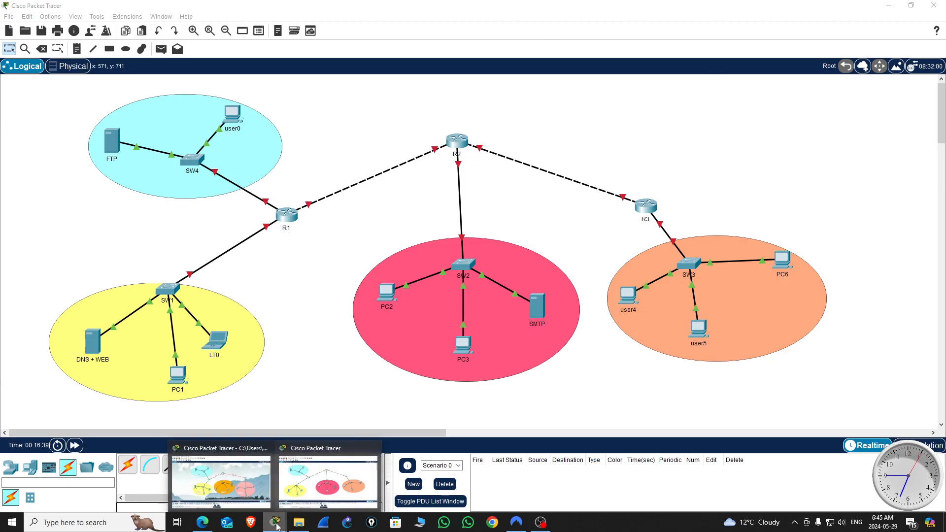
left_click(237, 484)
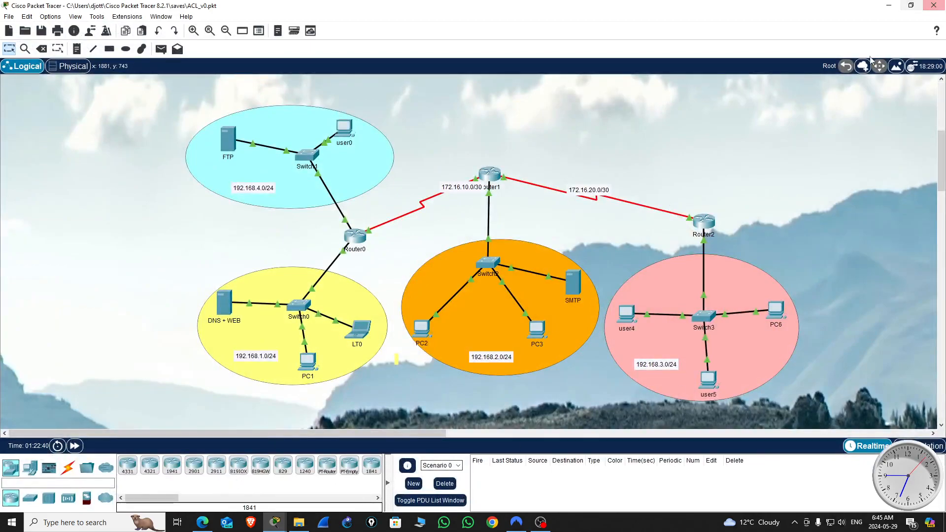
left_click(890, 6)
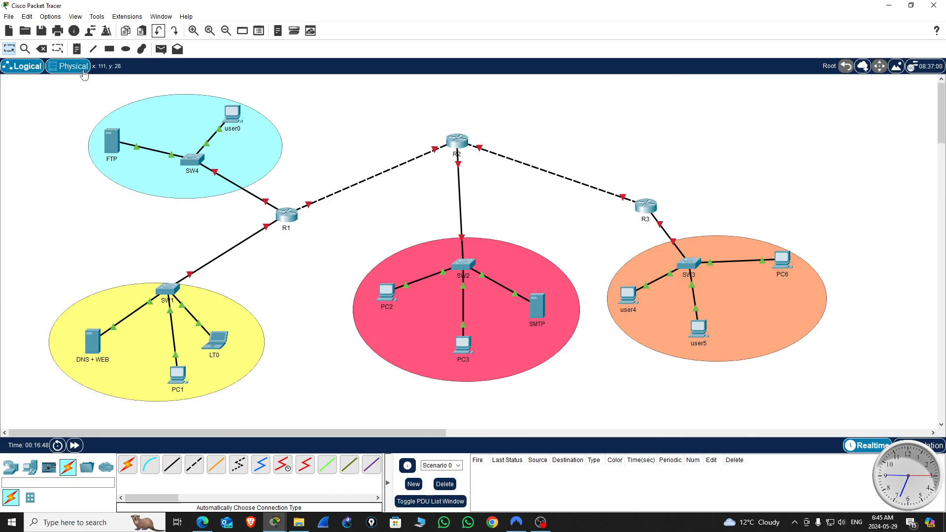
left_click(76, 48)
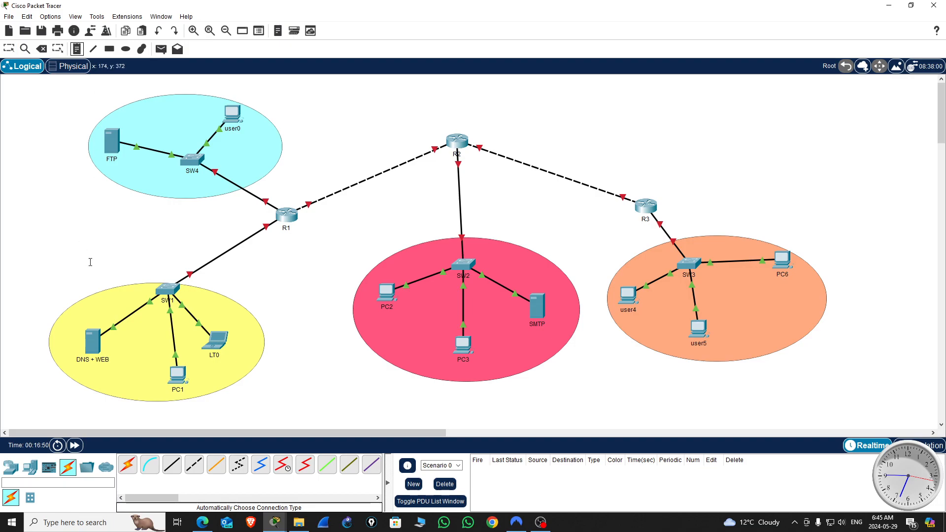
left_click(109, 380)
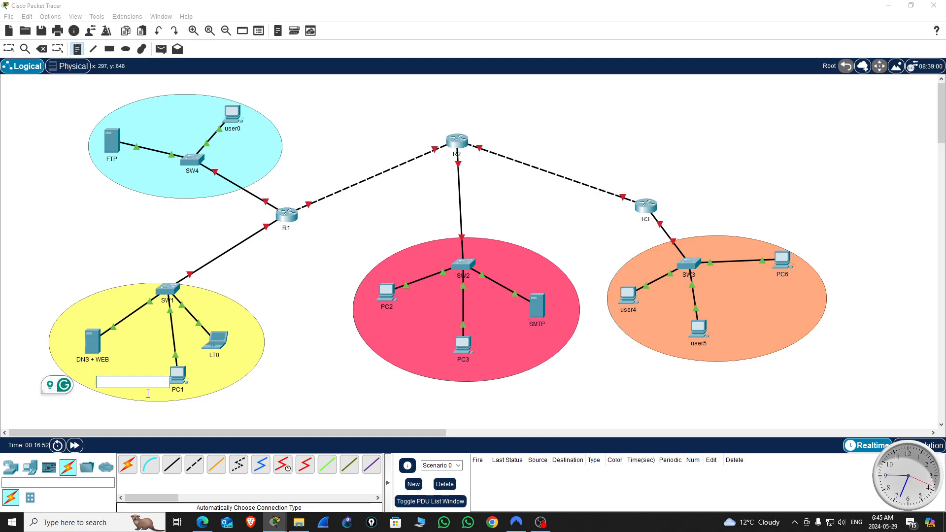
type("19")
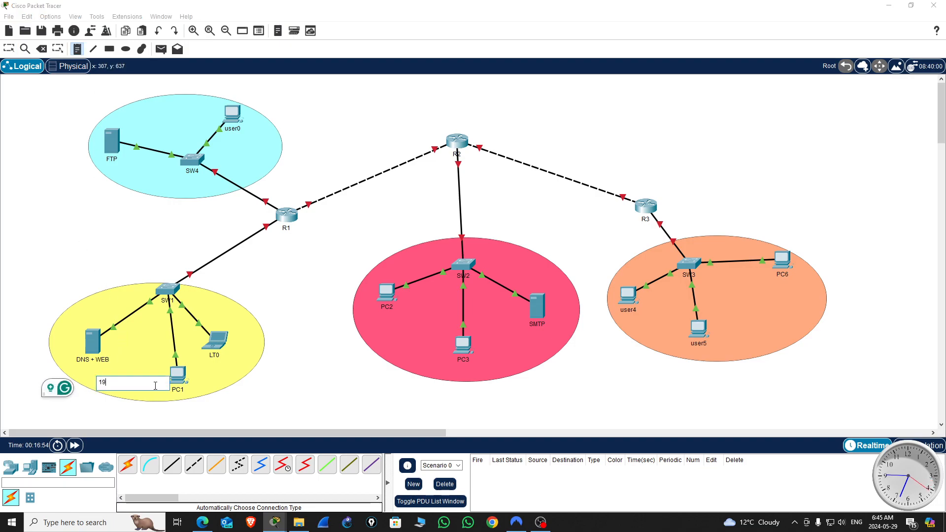
type("2.168.1.0/24")
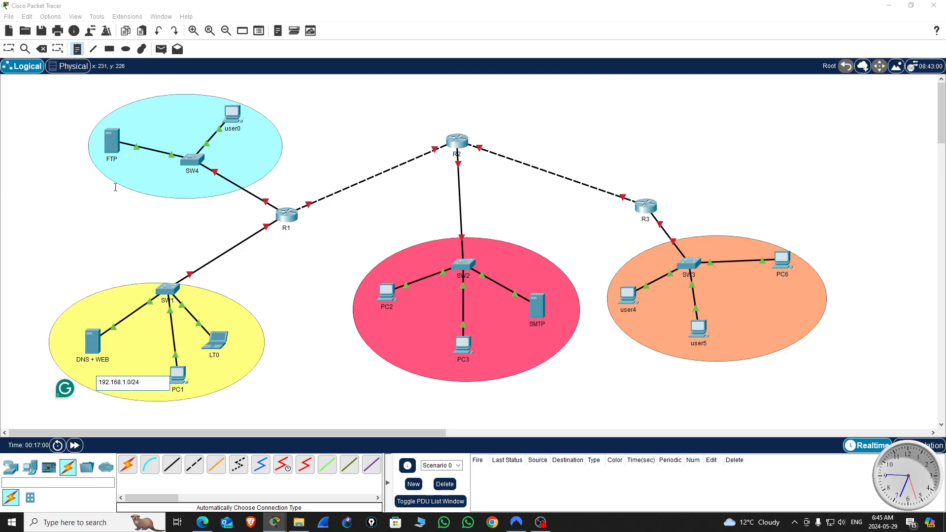
Step: Add the note 192.168.4.0/24 below SW4 in the cyan network area
left_click(156, 183)
type("19")
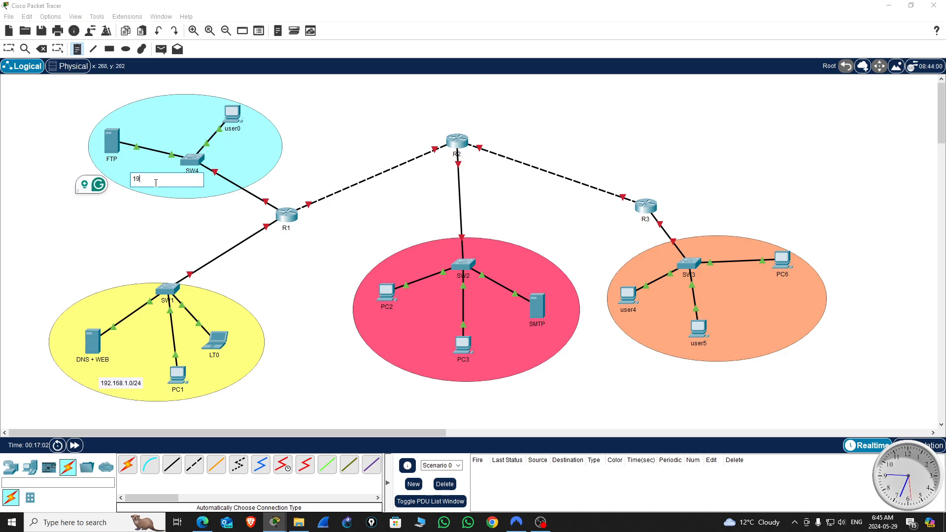
type("2.168.4.")
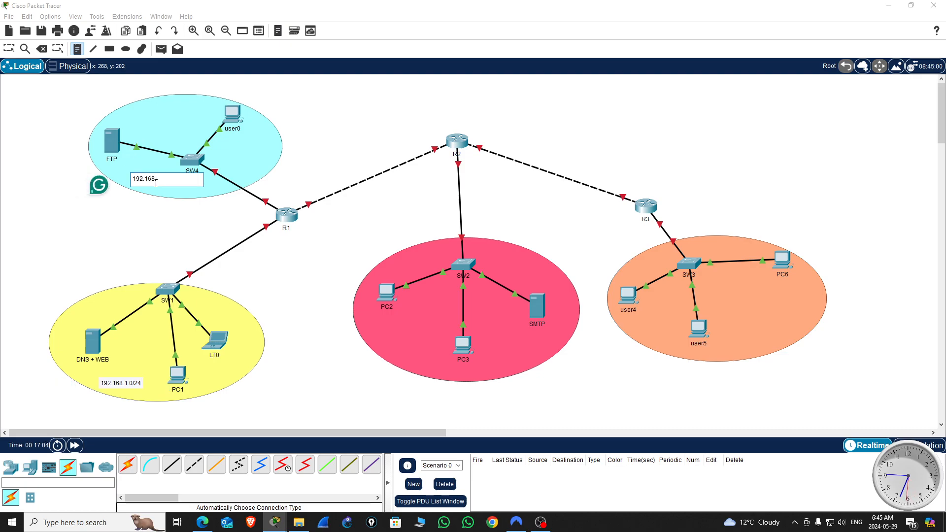
type("0/24")
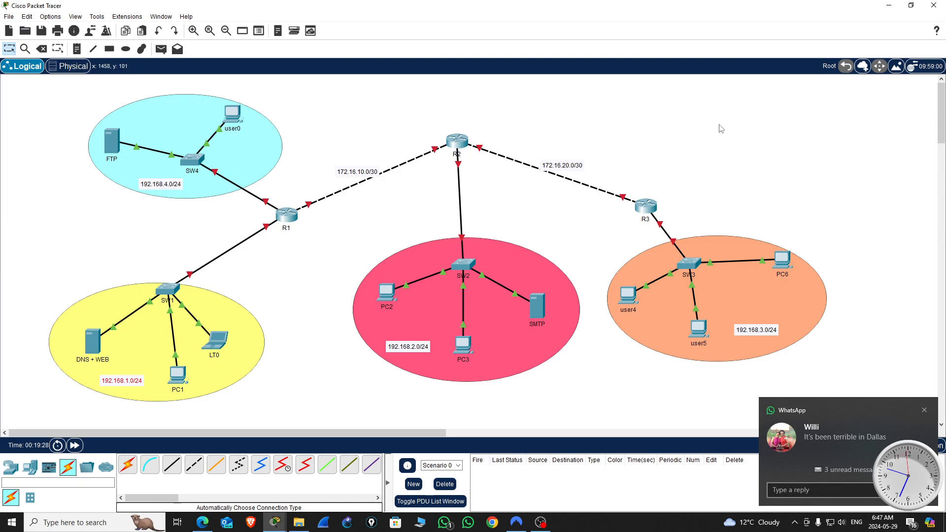
Step: Browse for a workspace background image in the saves/images folder of the user profile's Cisco Packet Tracer 8.2.1 directory
left_click(897, 66)
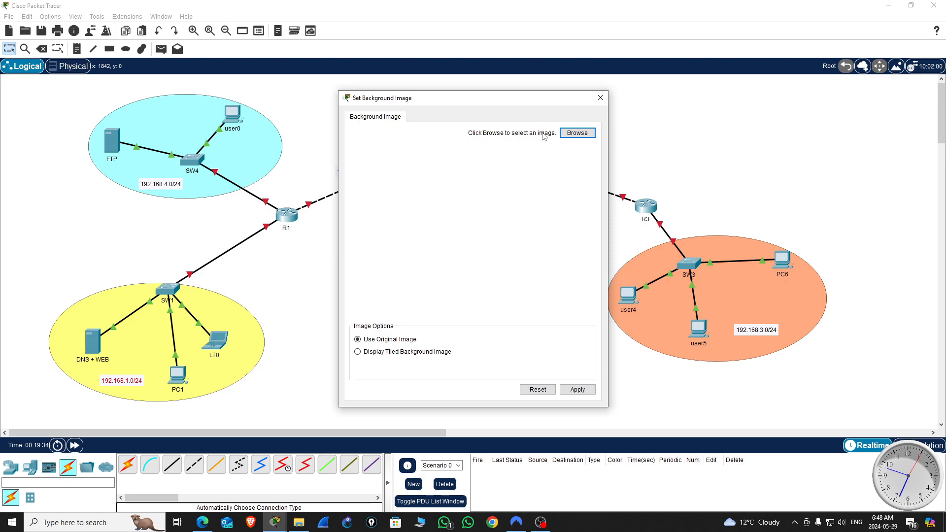
left_click(579, 137)
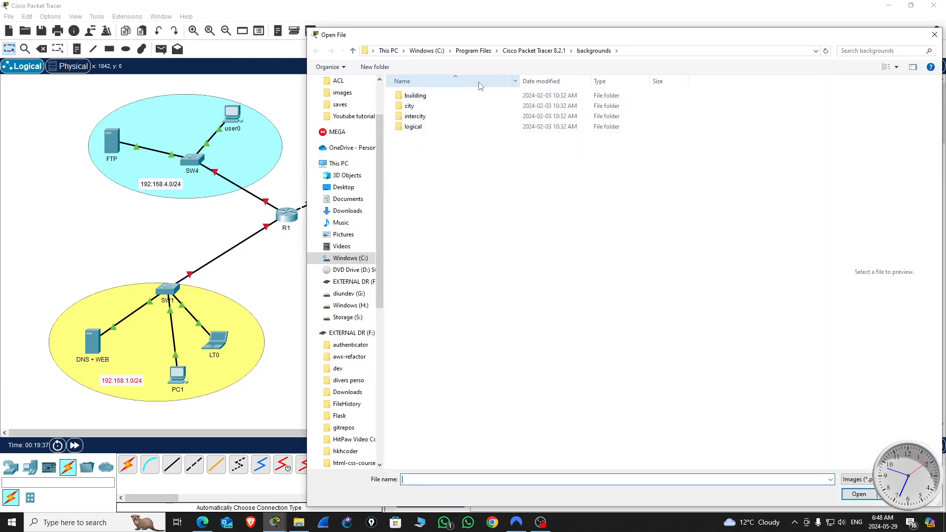
left_click(315, 258)
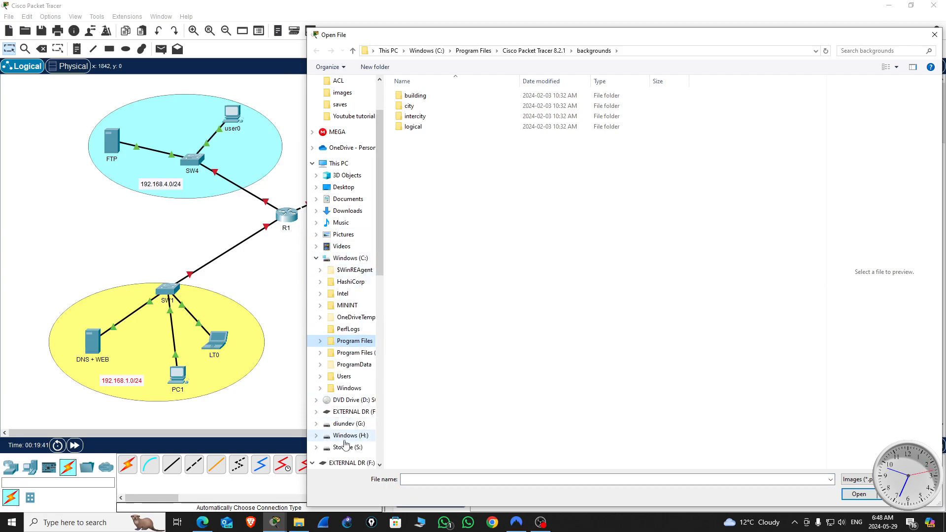
left_click(321, 376)
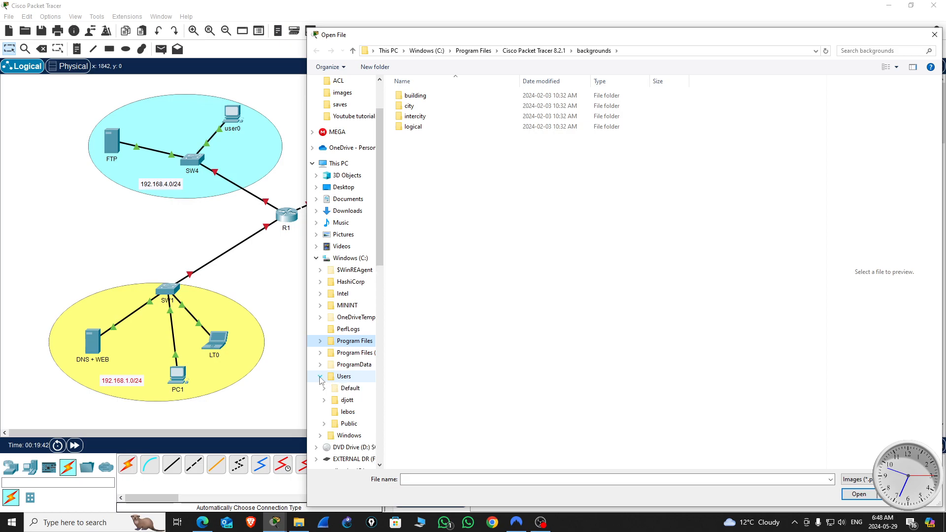
left_click(347, 401)
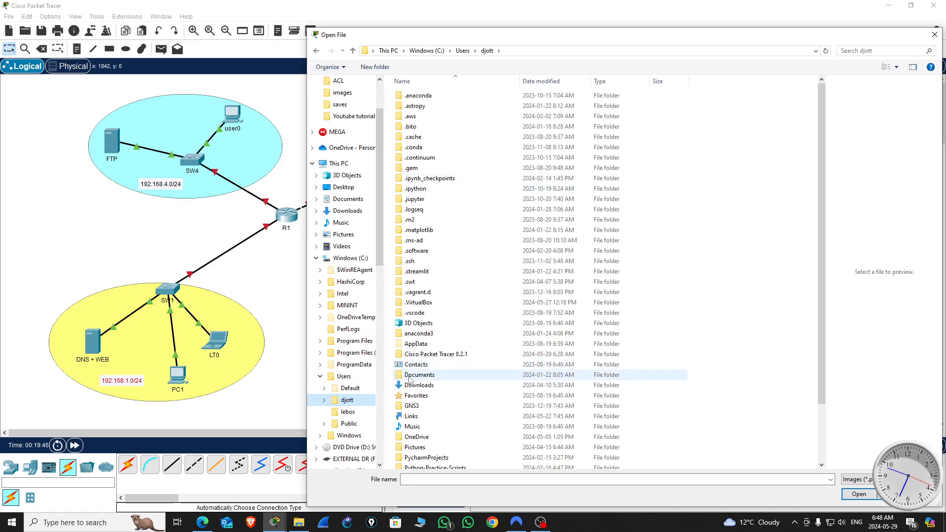
left_click(435, 356)
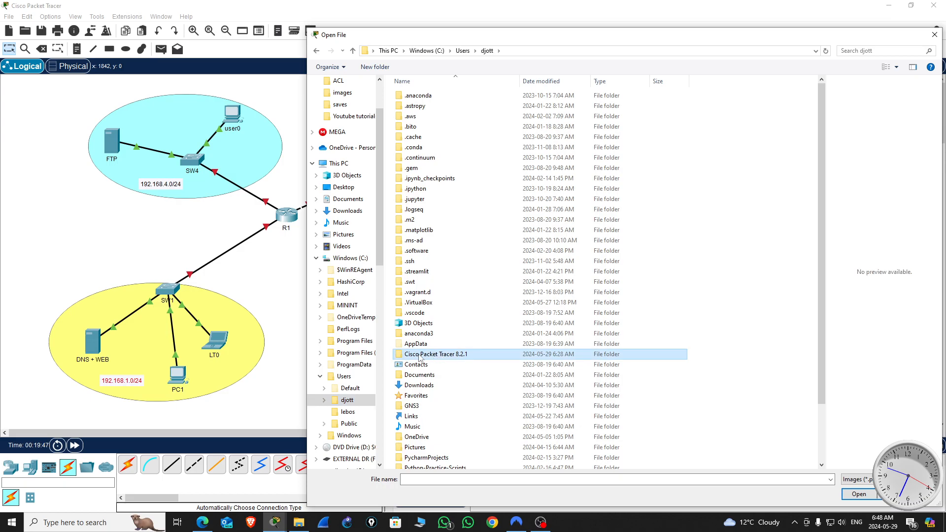
double_click(422, 358)
left_click(411, 117)
double_click(412, 117)
double_click(419, 107)
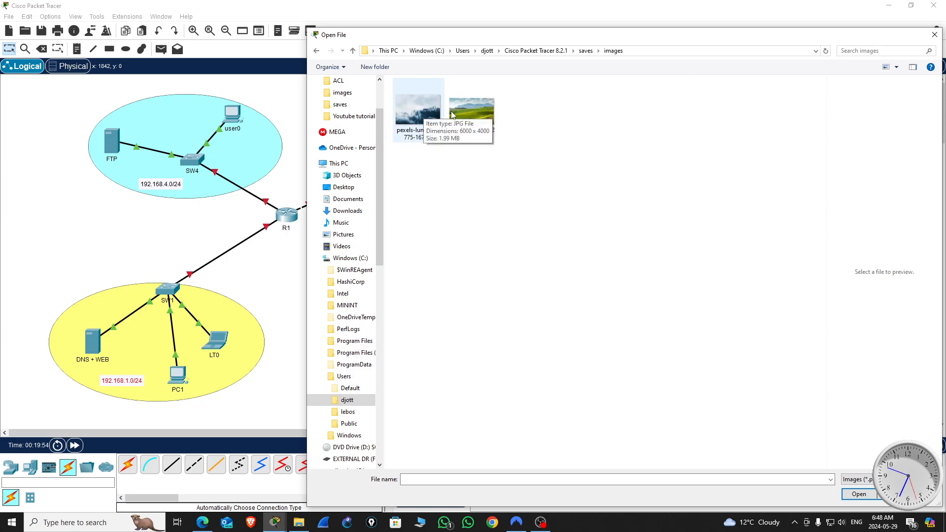
left_click(420, 116)
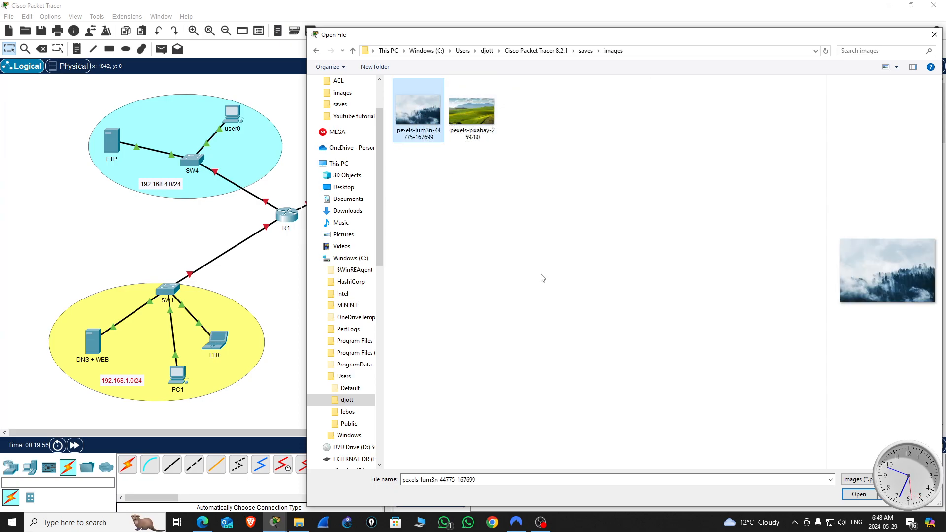
left_click(862, 495)
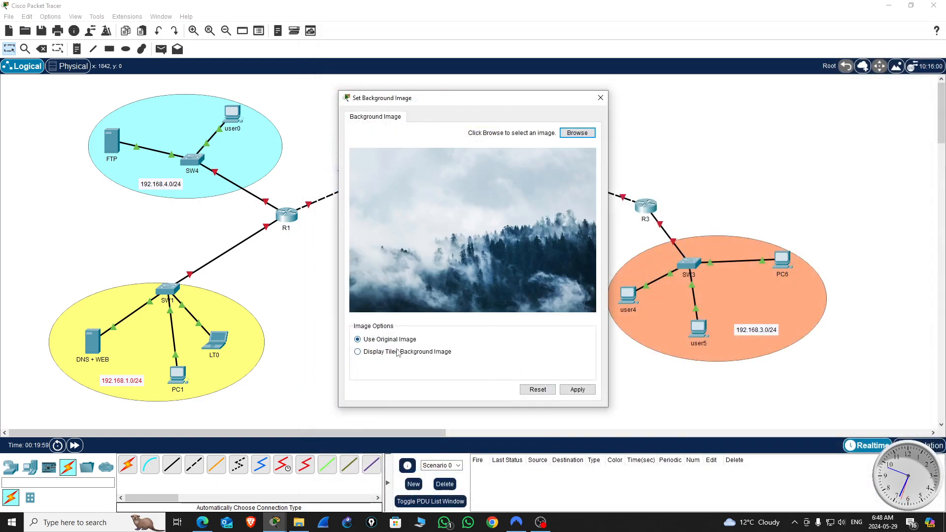
left_click(580, 390)
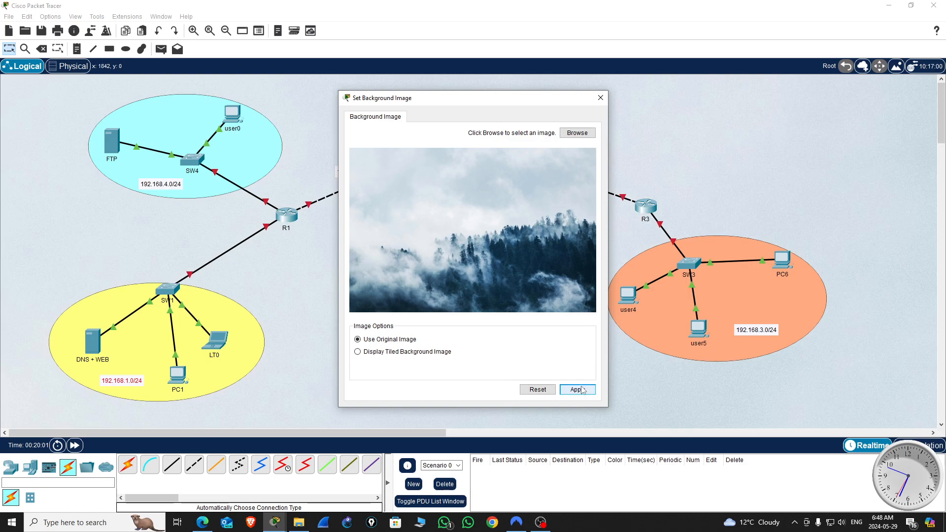
left_click(600, 98)
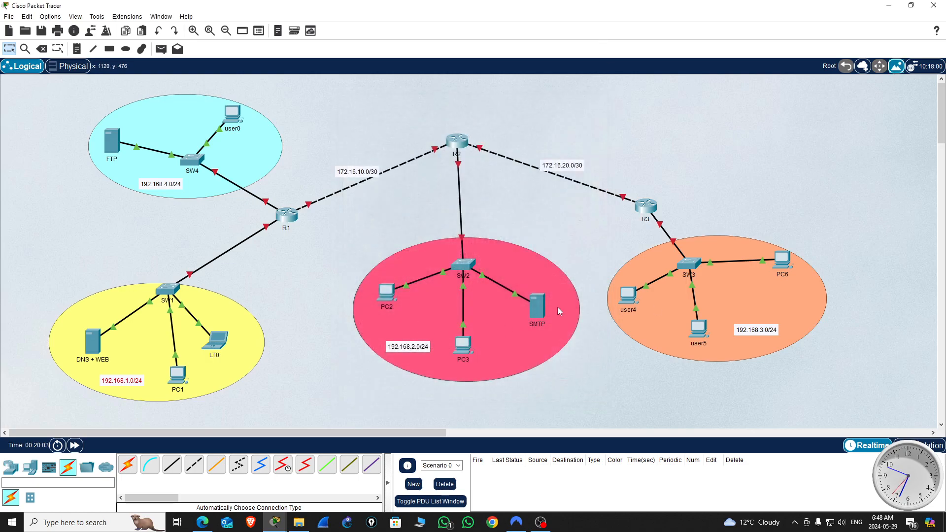
Step: Select the entire topology with its areas and labels, and move it further down over the background image
mouse_move(940, 137)
left_mouse_down()
mouse_move(939, 196)
mouse_move(935, 126)
left_mouse_up()
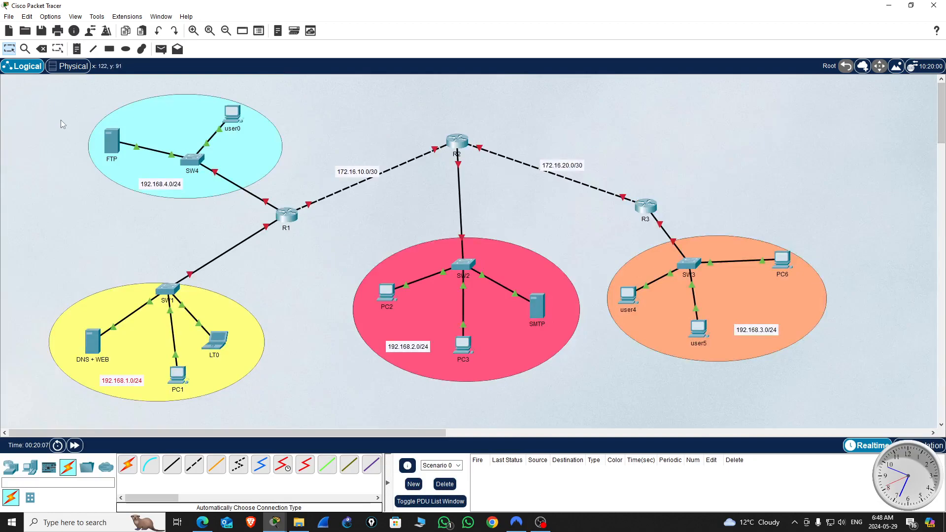
left_click_drag(24, 86, 923, 415)
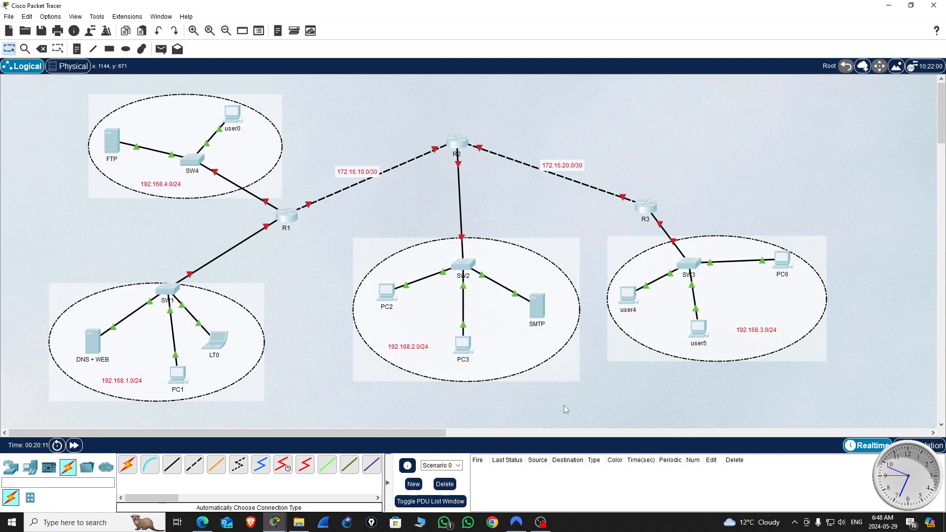
left_click_drag(458, 143, 468, 248)
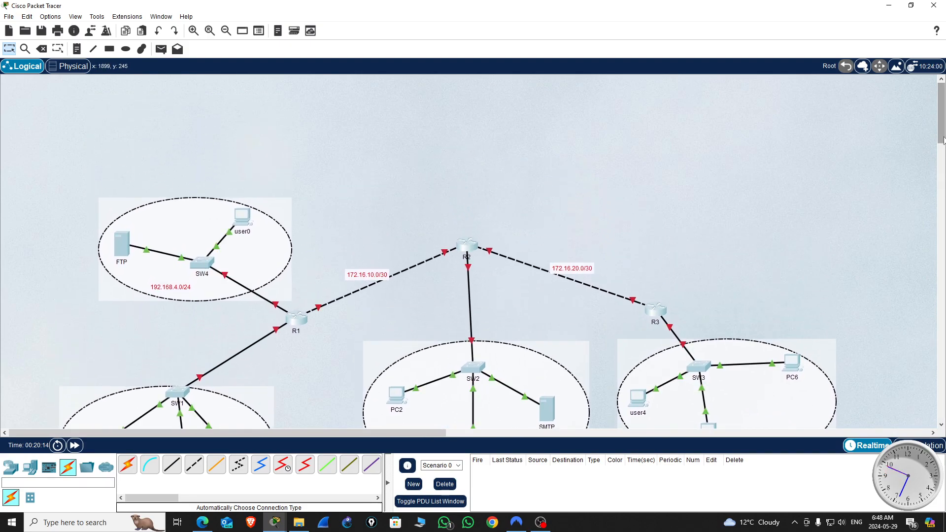
left_click(941, 200)
left_click_drag(475, 152, 482, 371)
left_click_drag(941, 169, 941, 201)
left_click(481, 186)
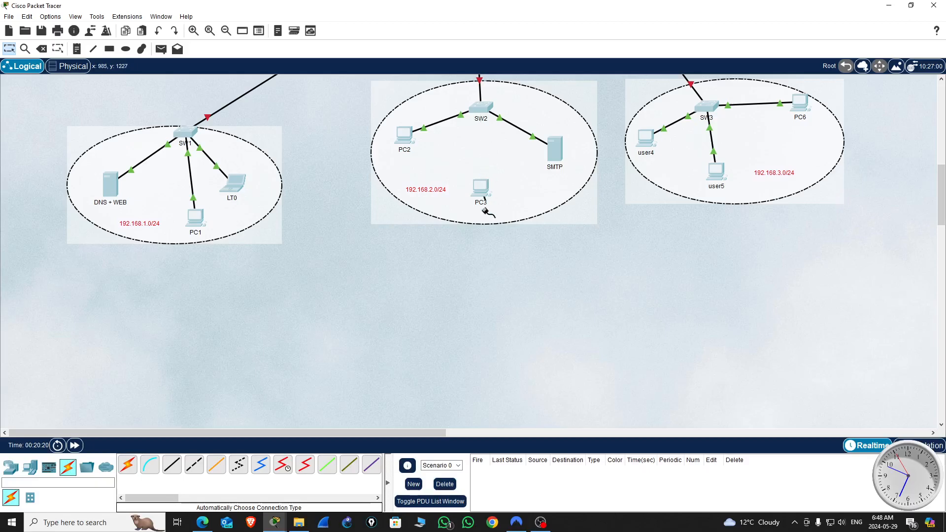
Step: Reattach the loose end of PC3's cable to port FastEthernet0/3 on SW2
left_click(481, 108)
left_click(647, 283)
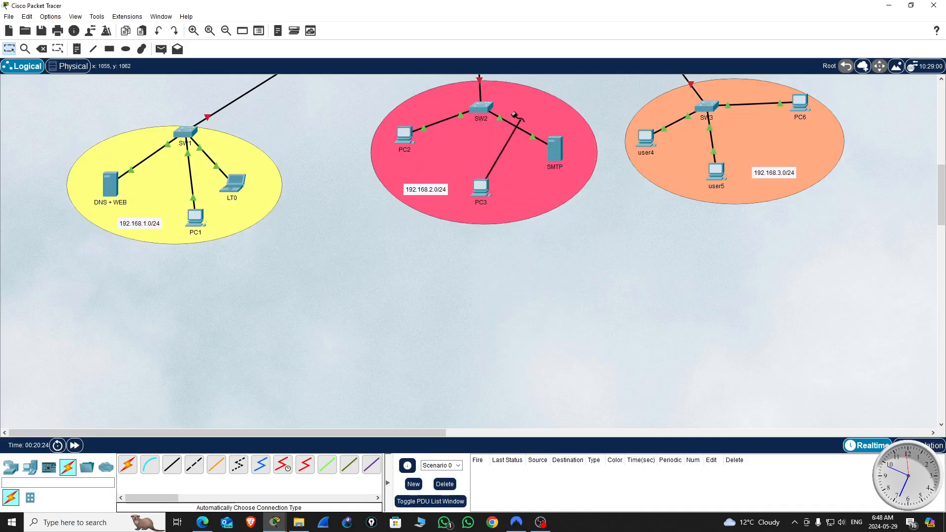
left_click(486, 110)
left_click(481, 108)
left_click(482, 109)
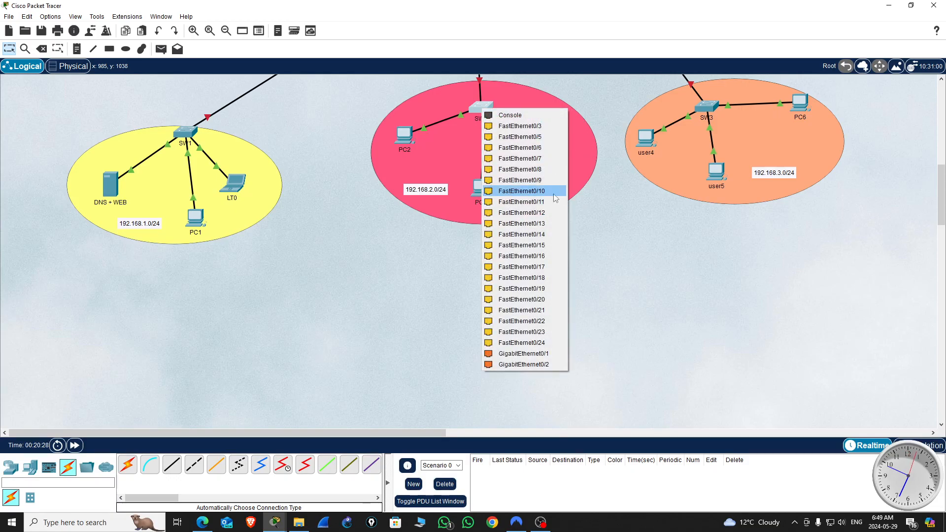
left_click(526, 127)
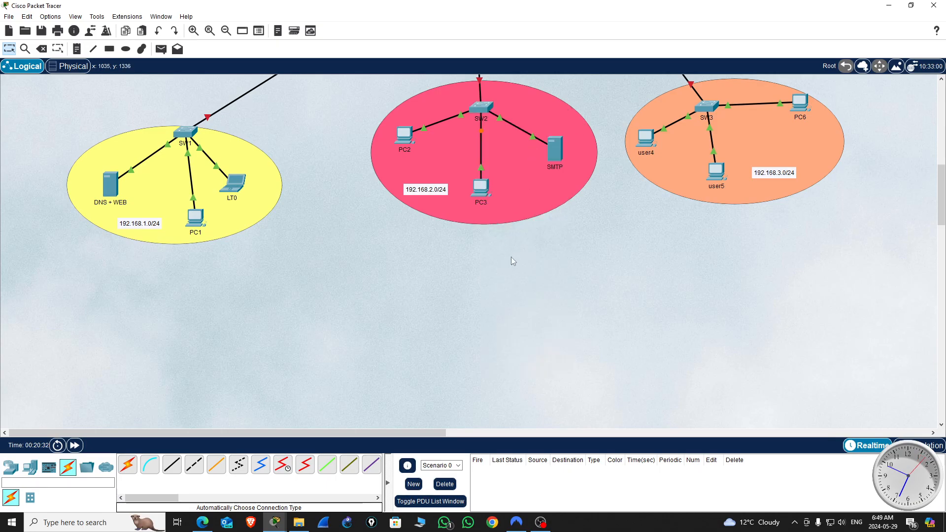
Step: Set PC1's static IPv4 address to 192.168.1.5 in its IP configuration
left_click_drag(943, 220, 917, 175)
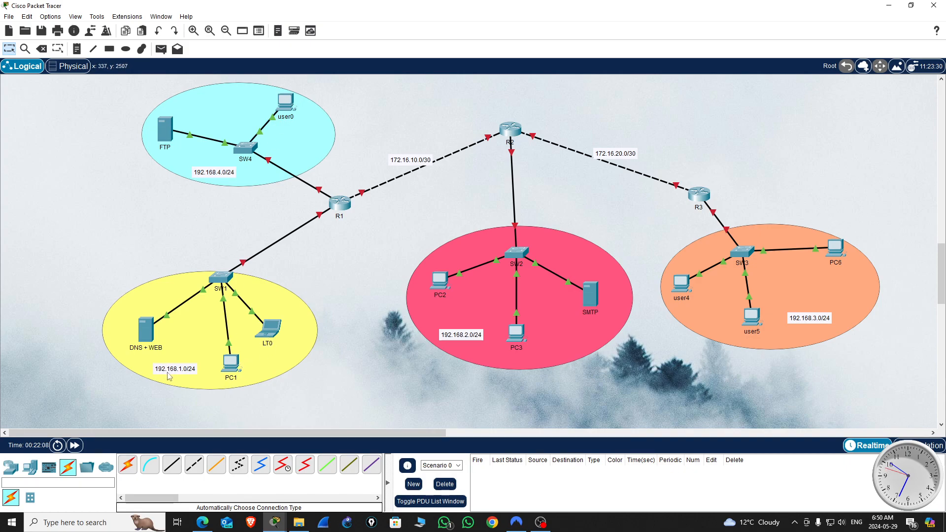
left_click(232, 364)
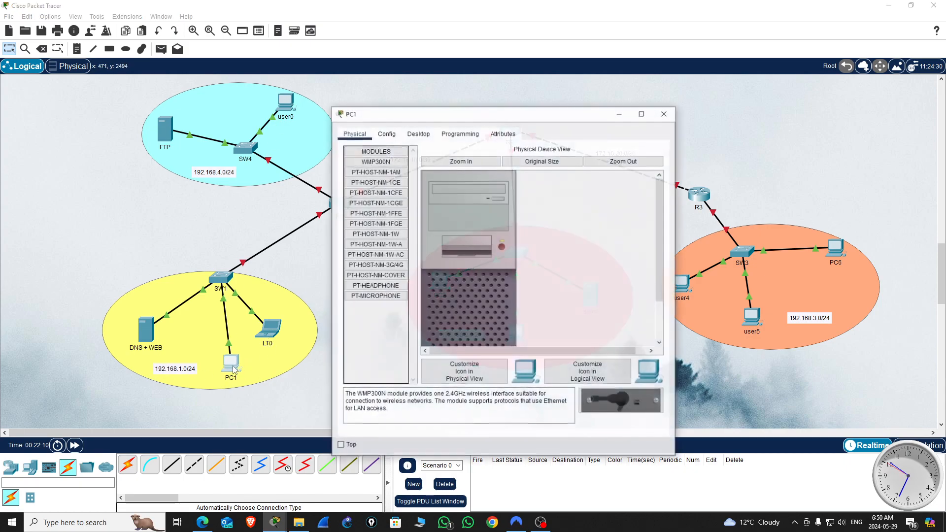
left_click(419, 134)
left_click(372, 177)
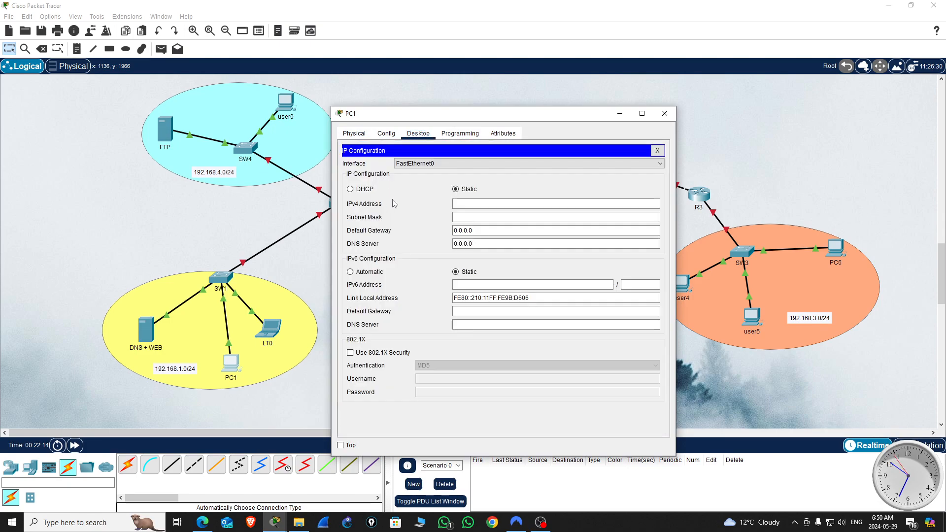
left_click_drag(569, 113, 759, 90)
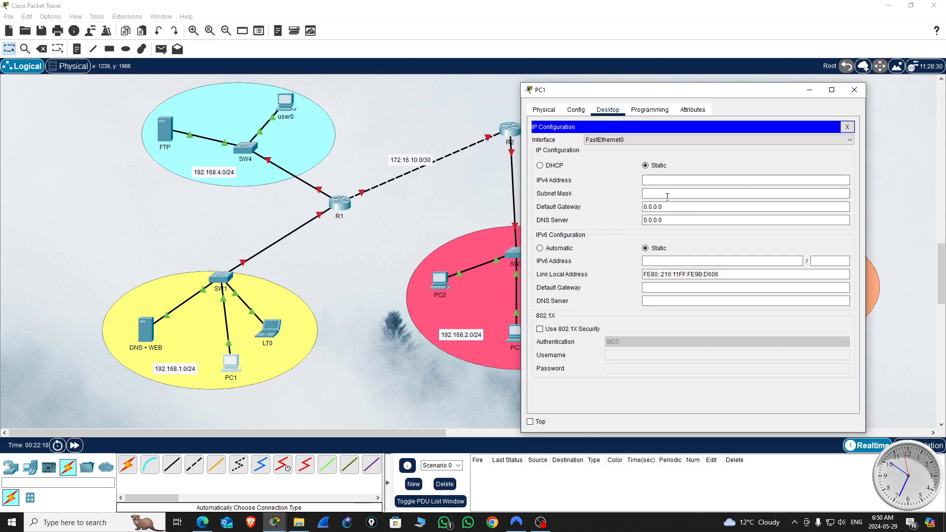
left_click(651, 179)
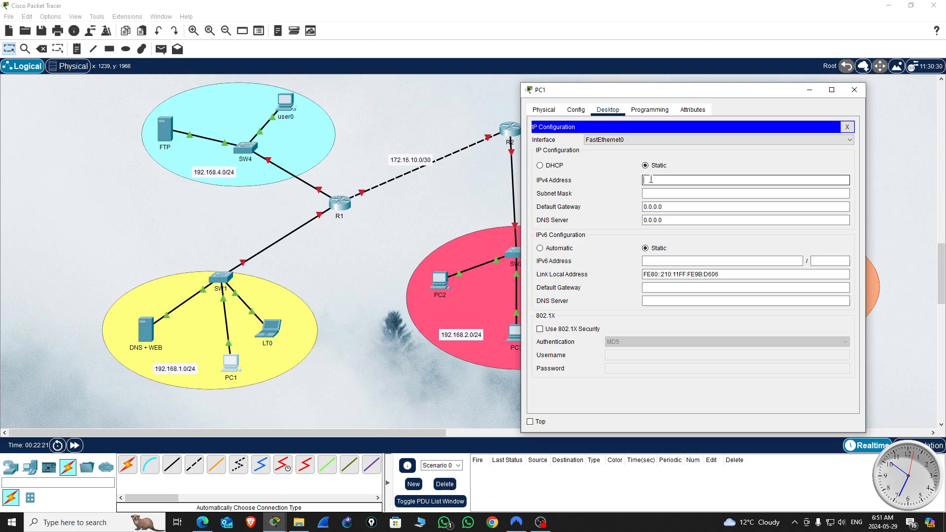
type("192.168.1.5")
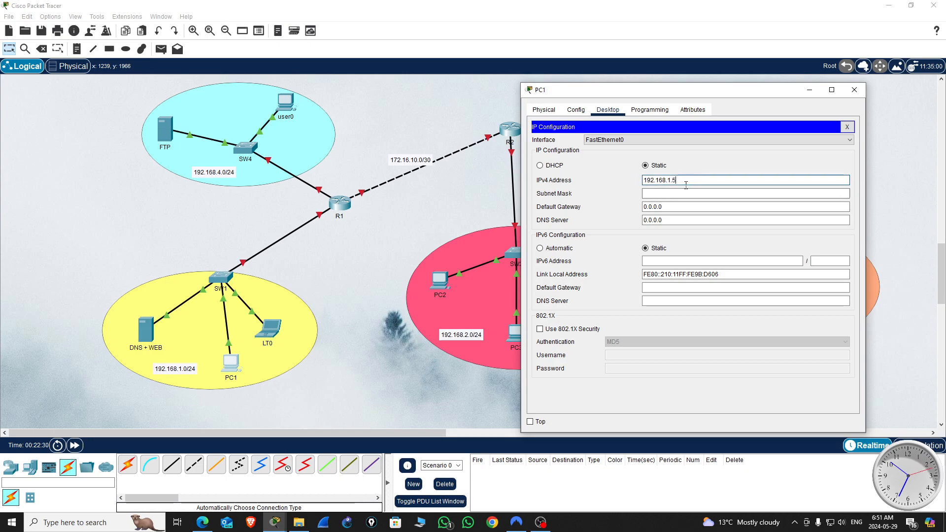
left_click_drag(679, 175, 587, 185)
key("ctrl+c")
key("Tab")
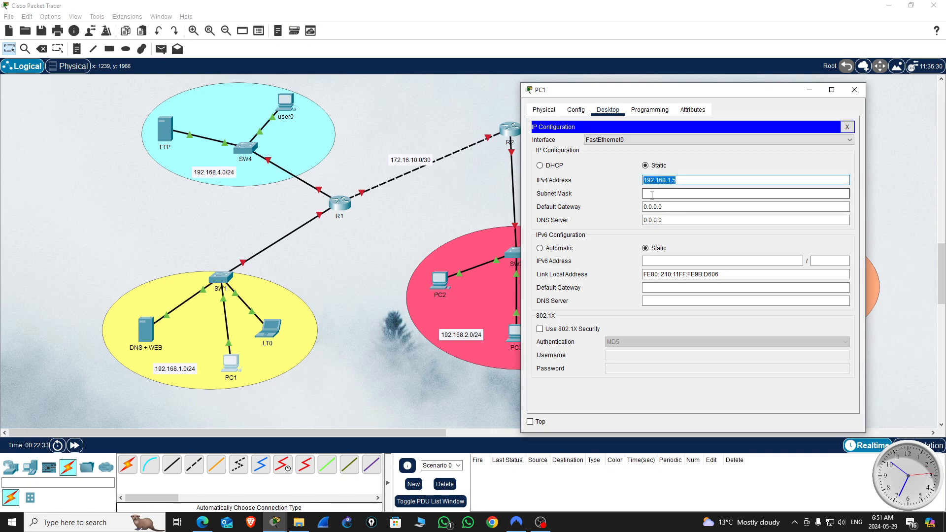
Step: Complete PC1's static IP configuration with subnet mask 255.255.255.0, default gateway 192.168.1.1 and DNS server 192.168.1.6
key("Tab")
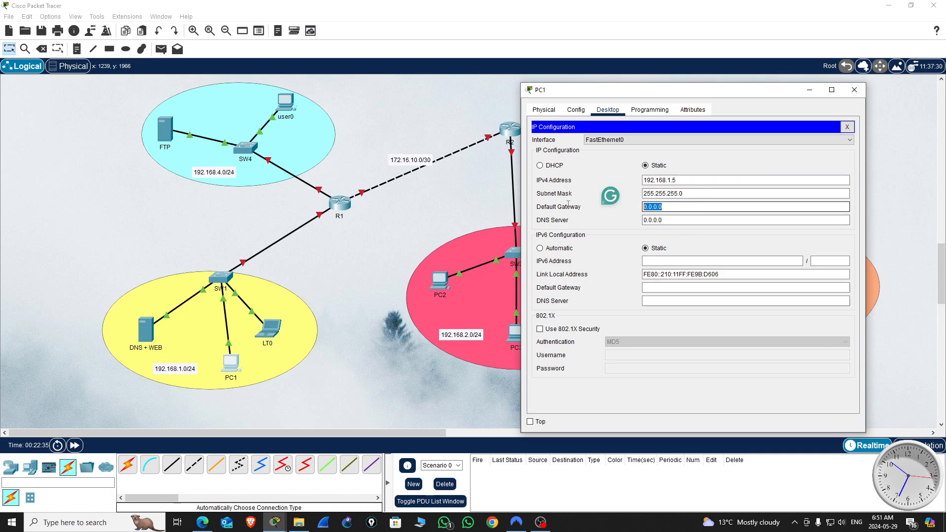
key("ctrl+v")
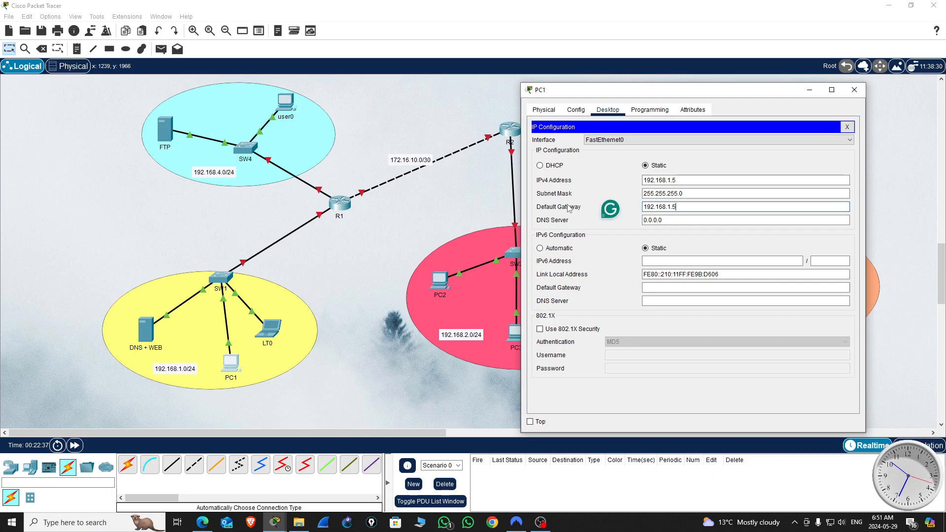
type("1")
left_click_drag(665, 220, 630, 223)
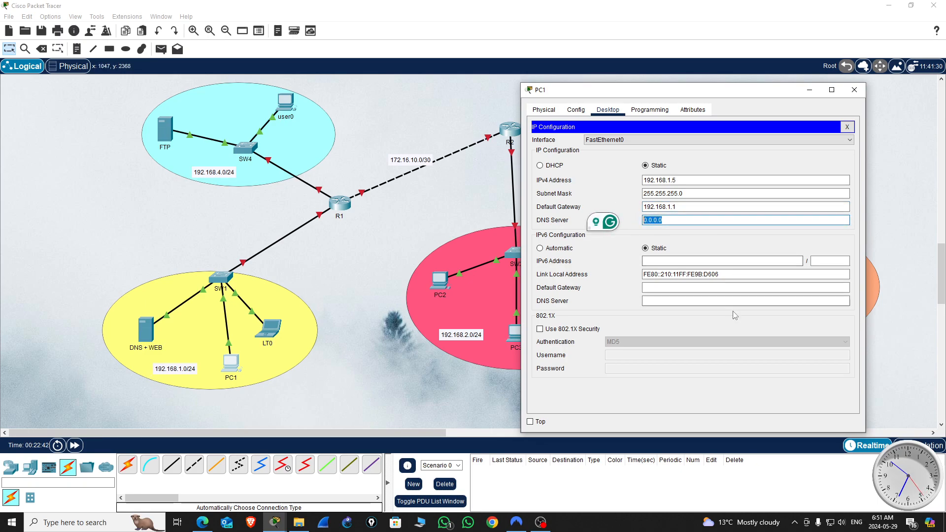
type("192.168.1.5")
key("BackSpace")
type("6")
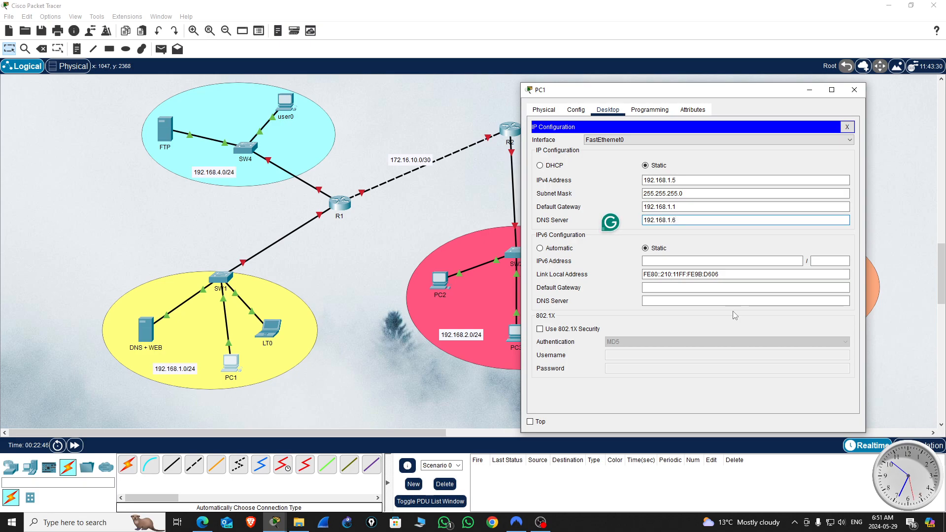
left_click(856, 91)
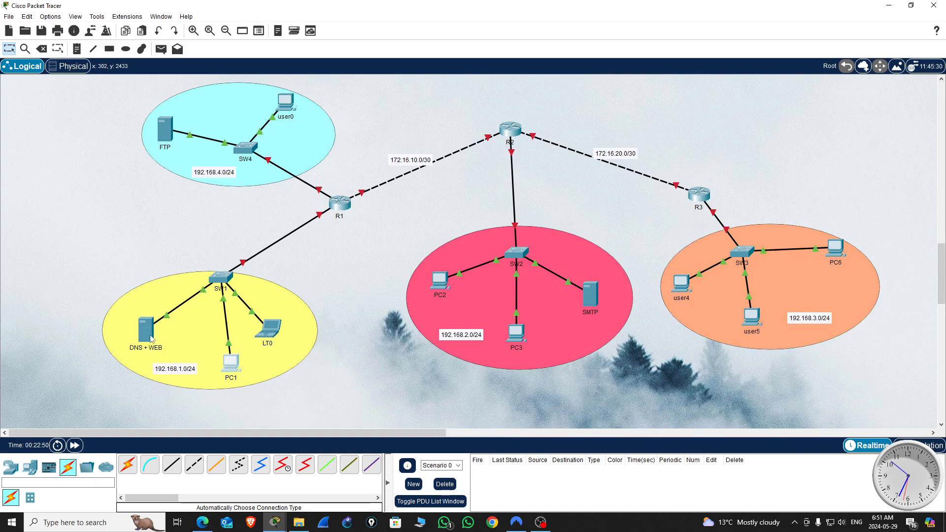
Step: Give the DNS + WEB server the static IPv4 address 192.168.1.6 with subnet mask 255.255.255.0
left_click(149, 340)
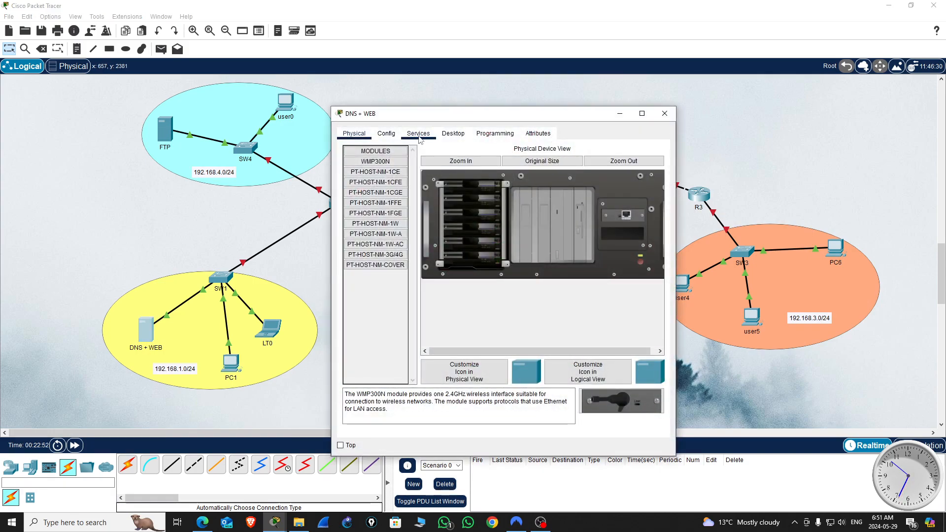
left_click(453, 134)
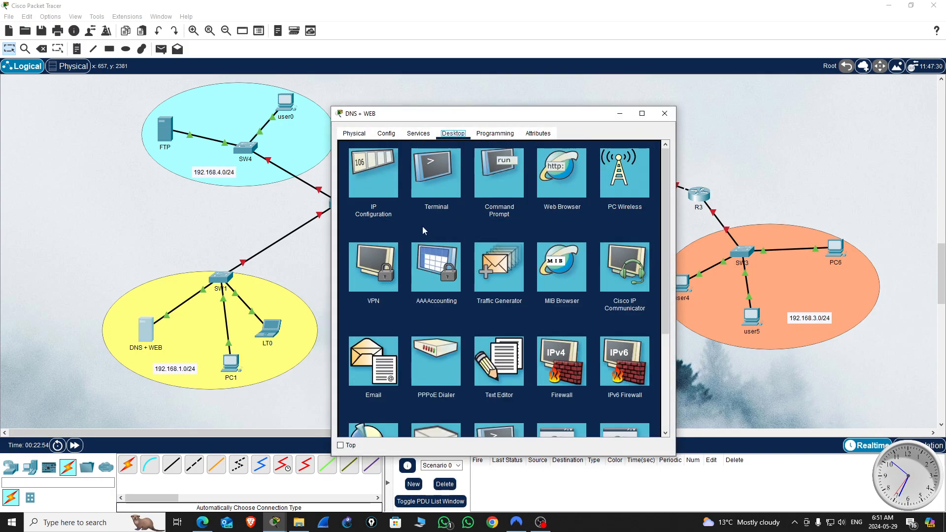
left_click(372, 167)
left_click(467, 191)
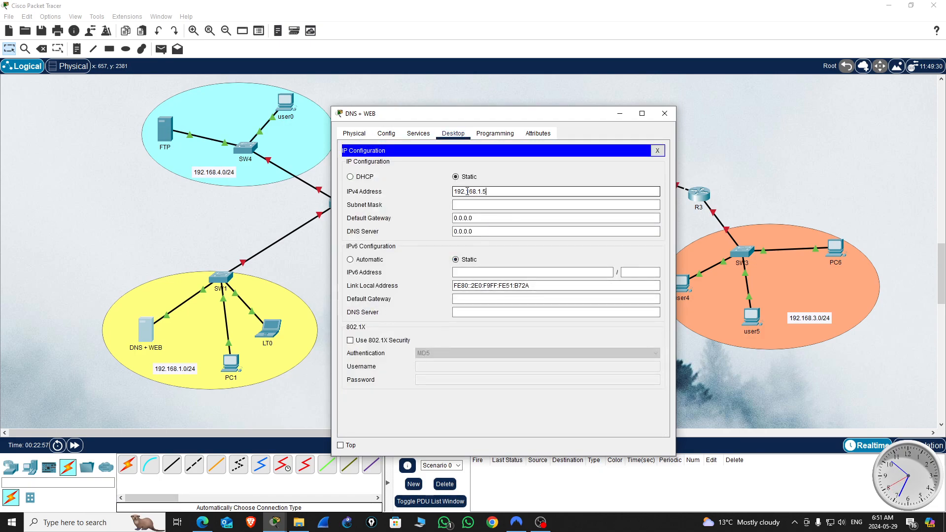
type("192.168.1.6")
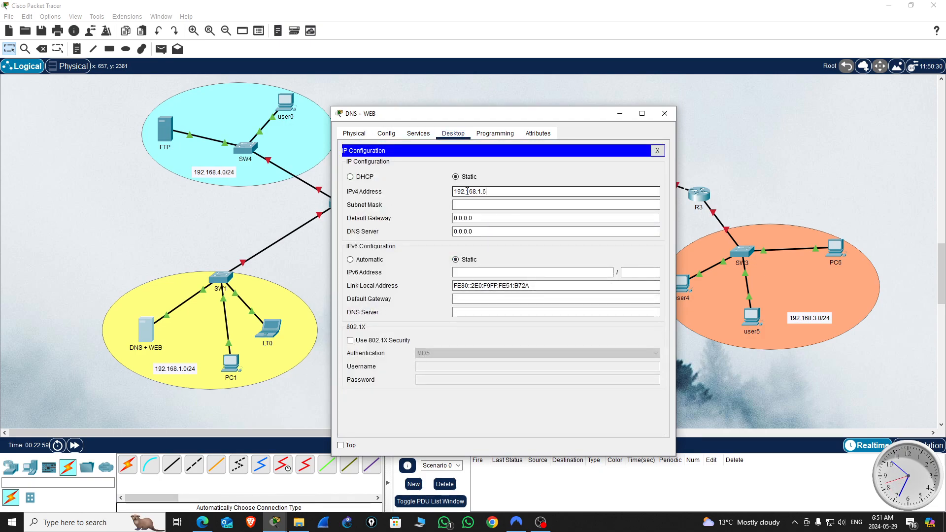
left_click(483, 204)
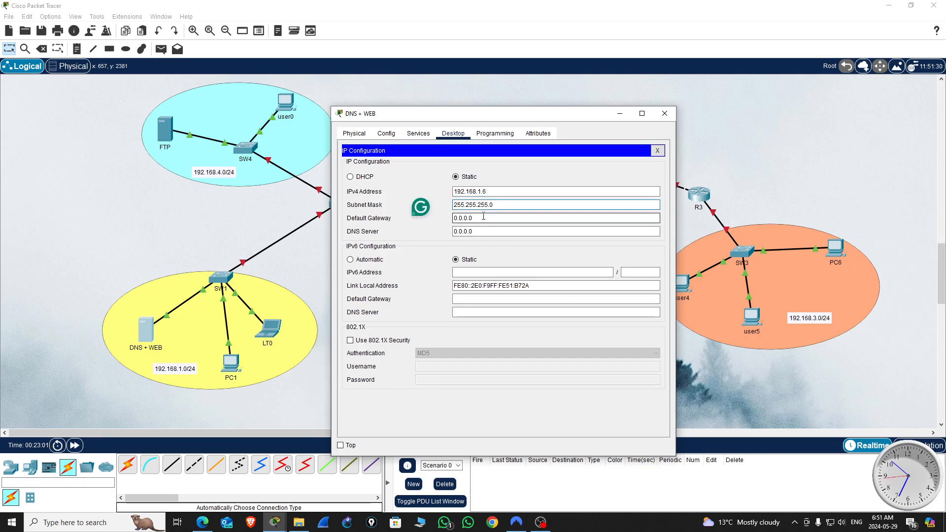
Step: Set the DNS + WEB server's default gateway to 192.168.1.1 and its DNS server to 192.168.1.6, and close its configuration
key("Tab")
type("192.168.1.")
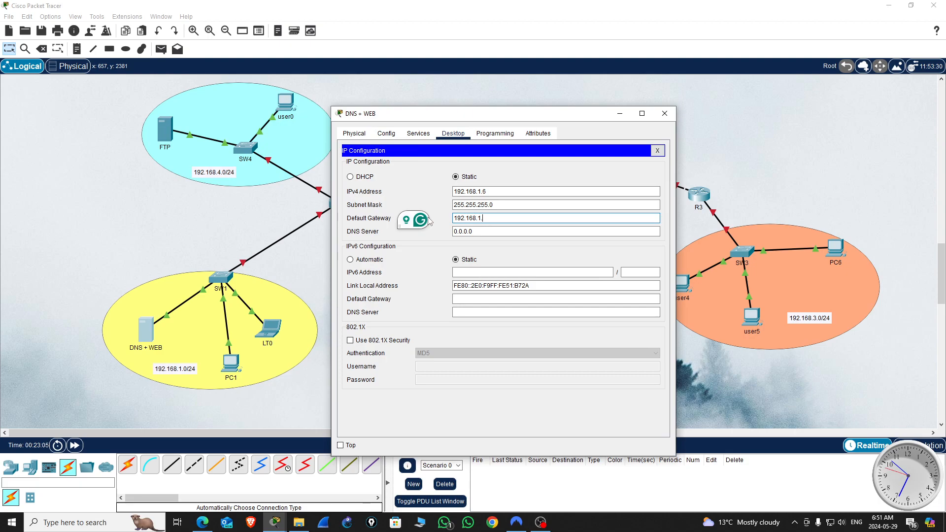
type("51")
key("Tab")
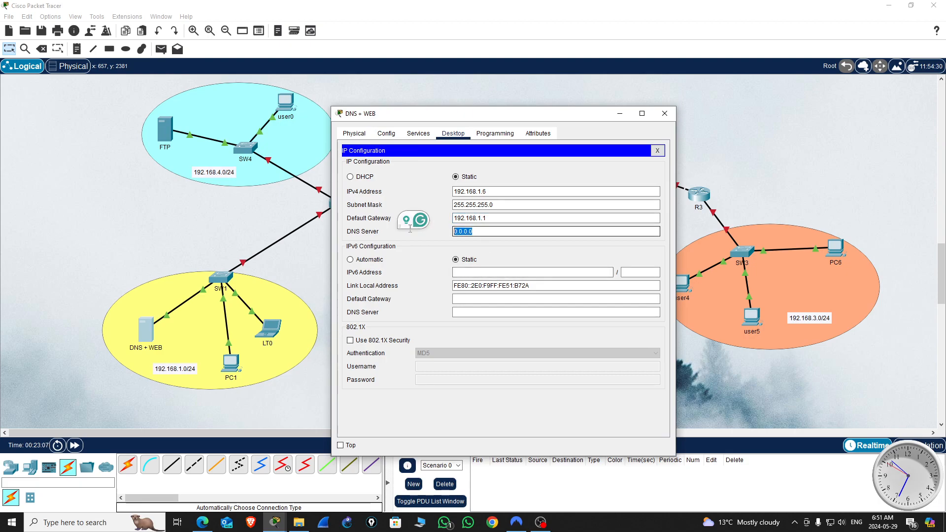
type("192.168.1.5")
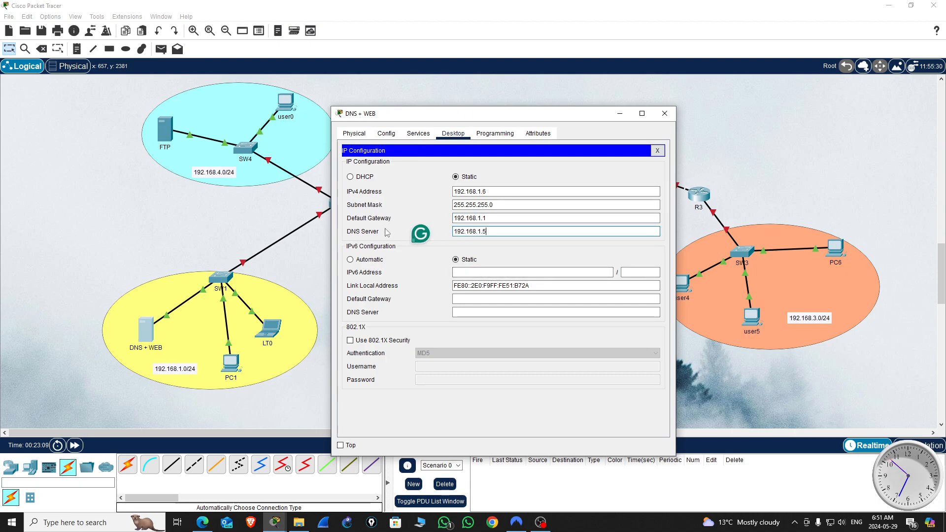
type("6")
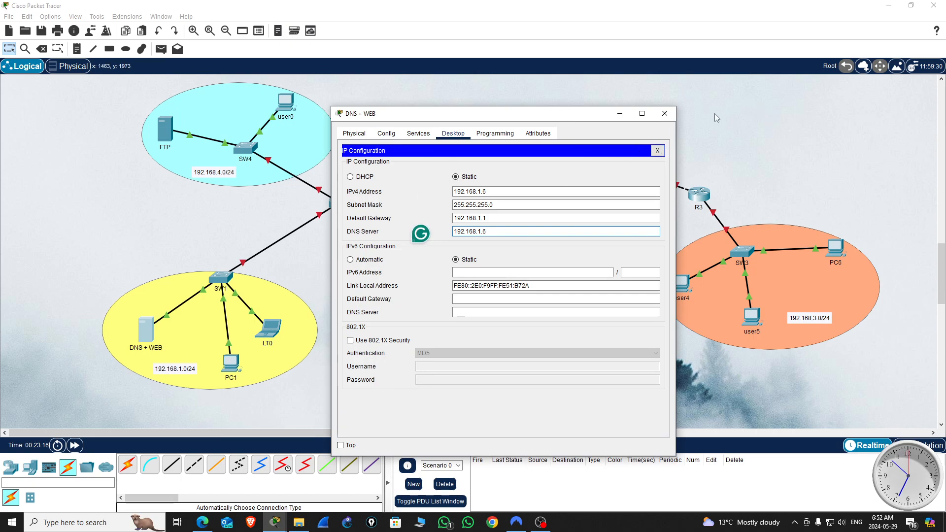
left_click(665, 115)
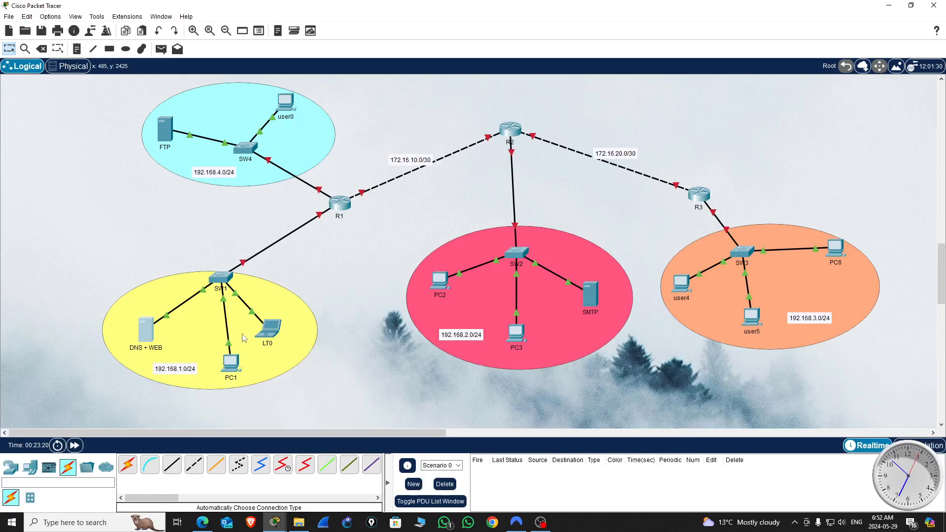
Step: Give laptop LT0 the static IPv4 address 192.168.1.7 with subnet mask 255.255.255.0
left_click(276, 333)
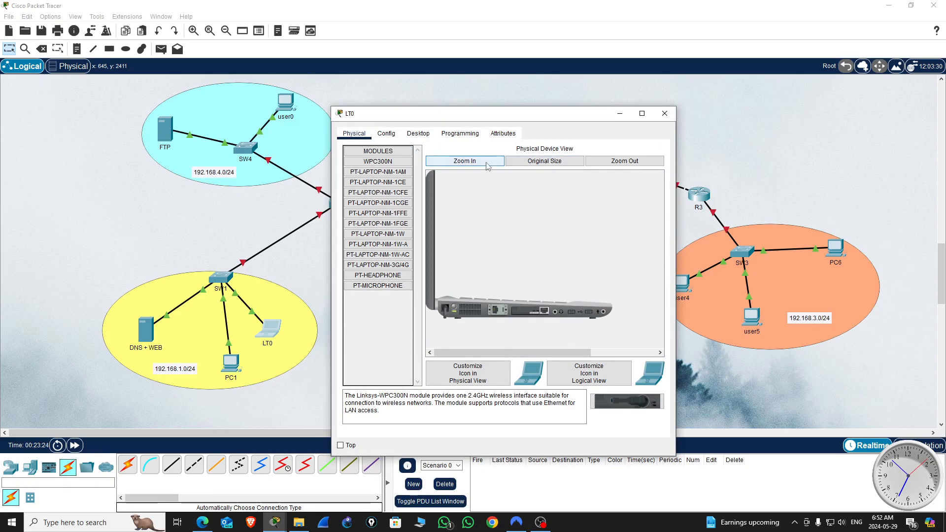
left_click(419, 134)
left_click(386, 197)
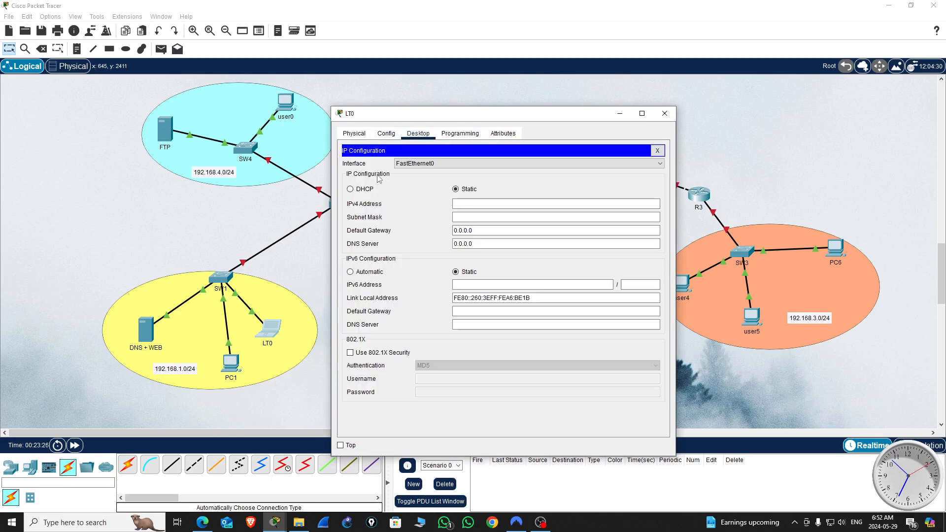
left_click(469, 206)
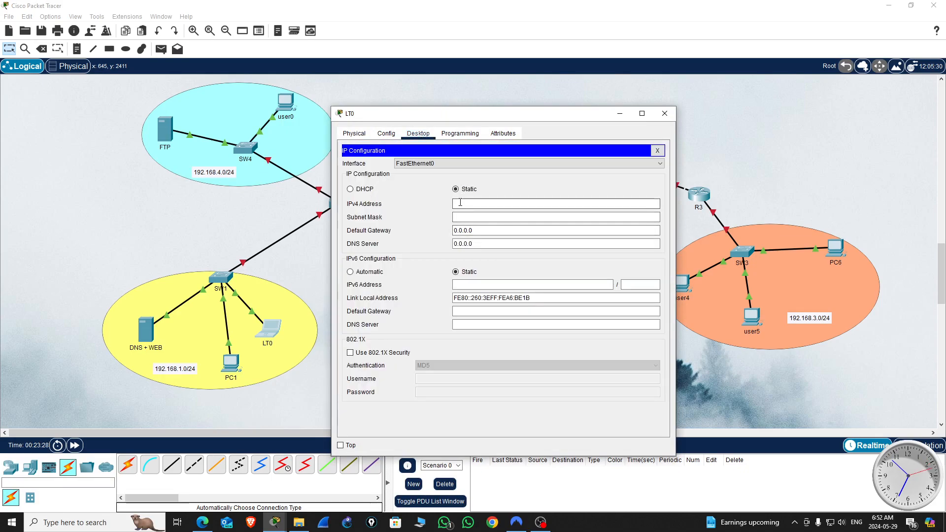
type("192.168.1.7")
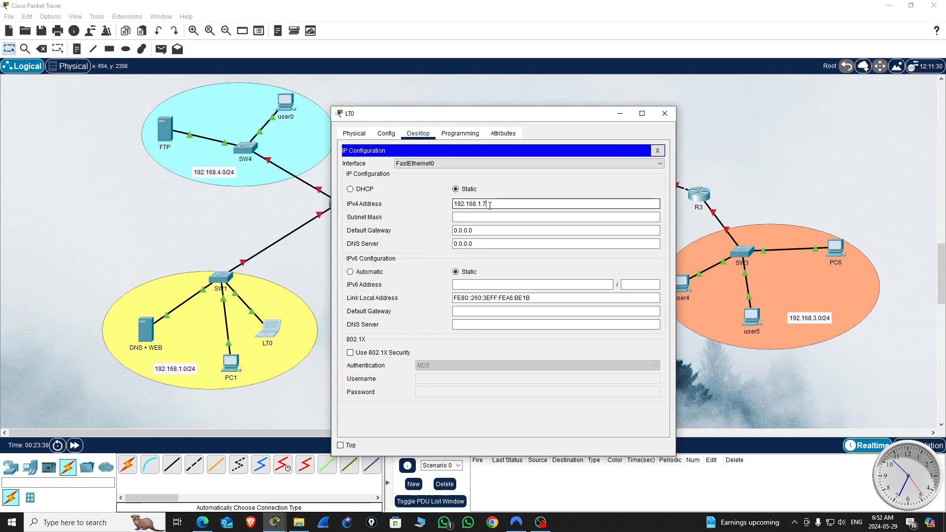
left_click(468, 217)
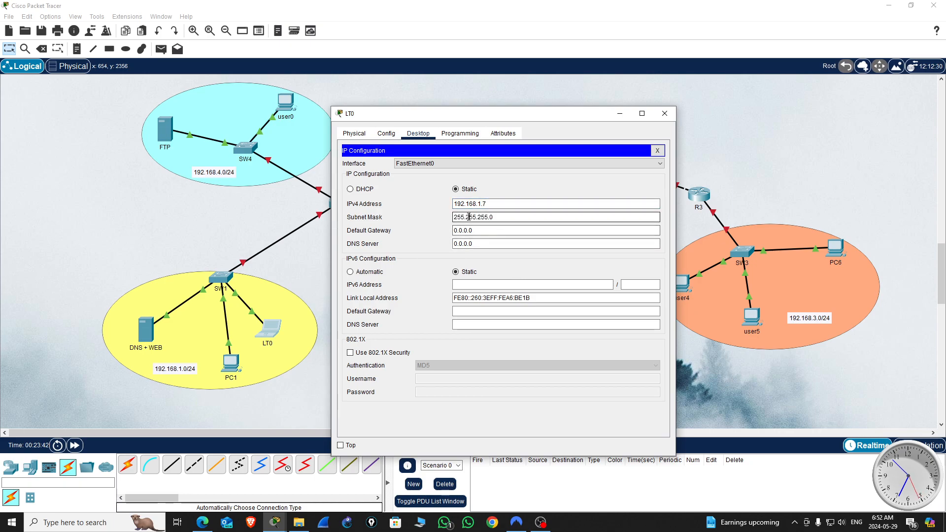
Step: Set LT0's default gateway to 192.168.1.1 and its DNS server to 192.168.1.6, and close its configuration
key("Tab")
type("192.168.1.5")
key("BackSpace")
type("1")
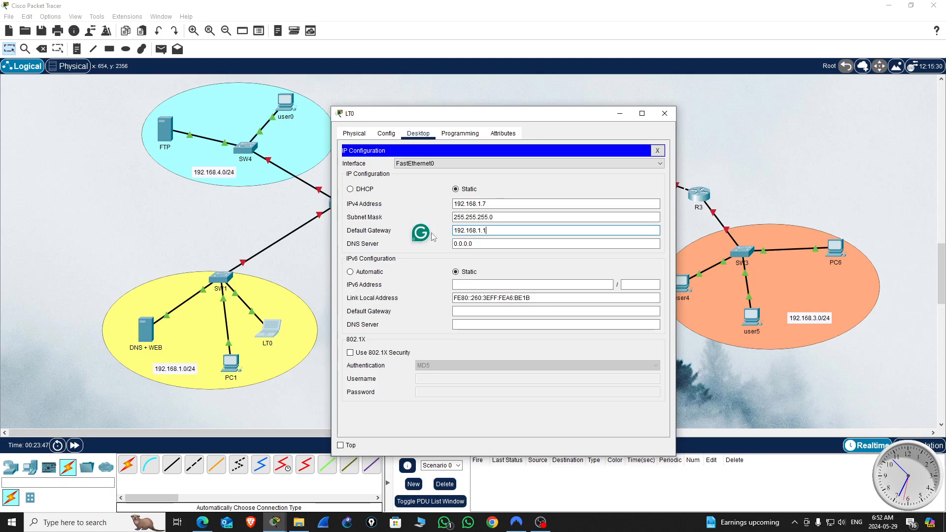
left_click(480, 245)
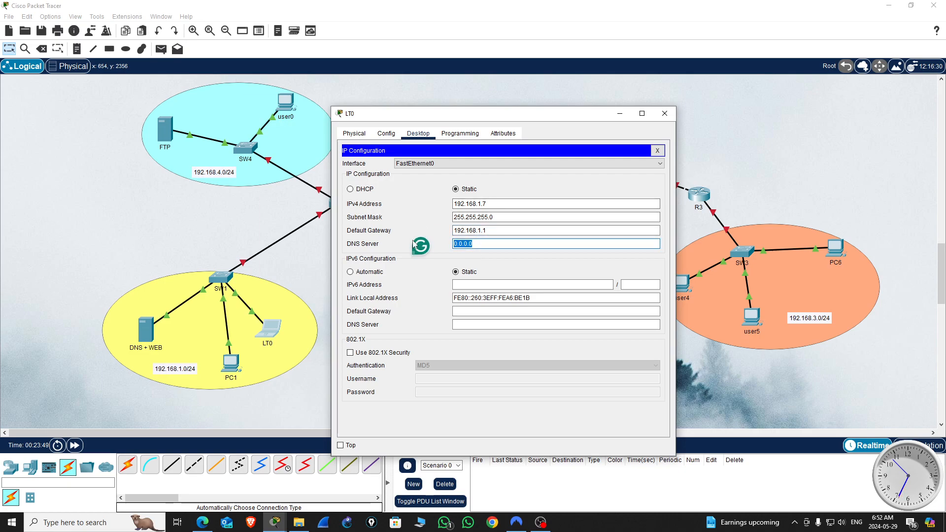
type("192.168.1.5")
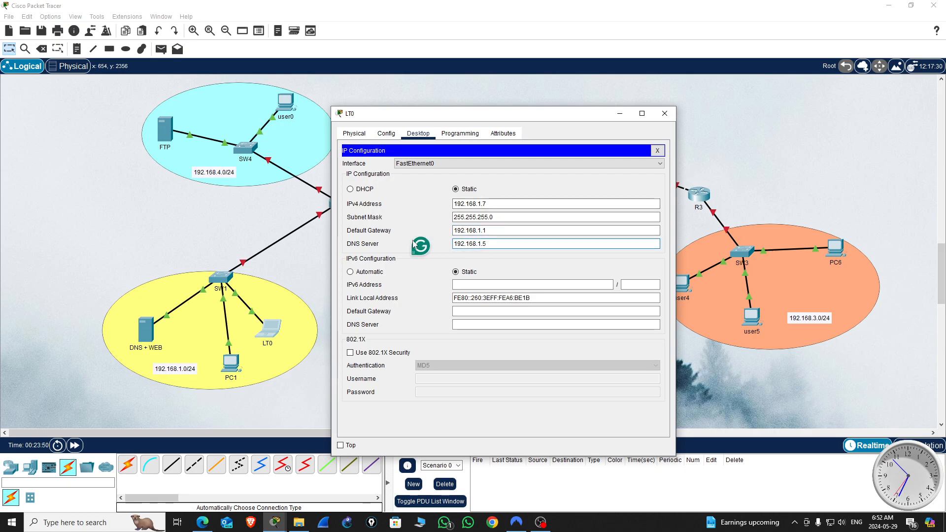
key("BackSpace")
type("6")
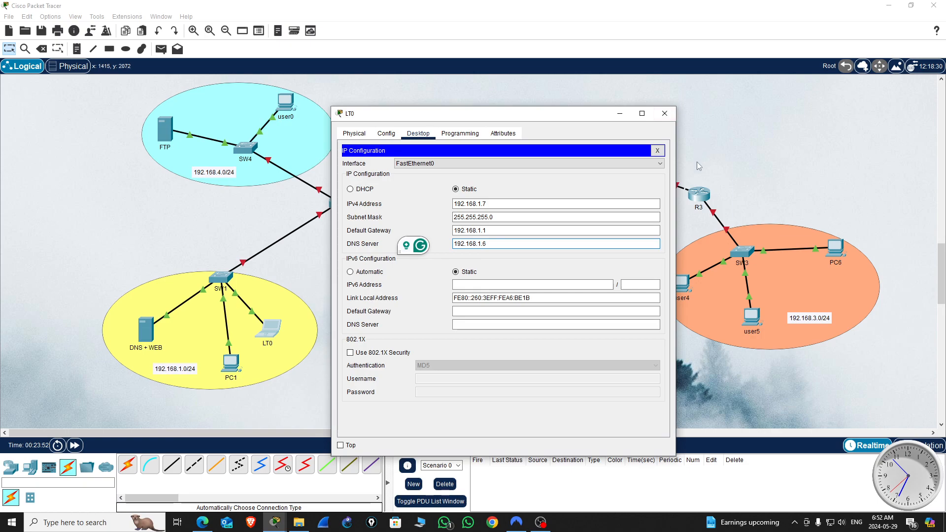
left_click(665, 115)
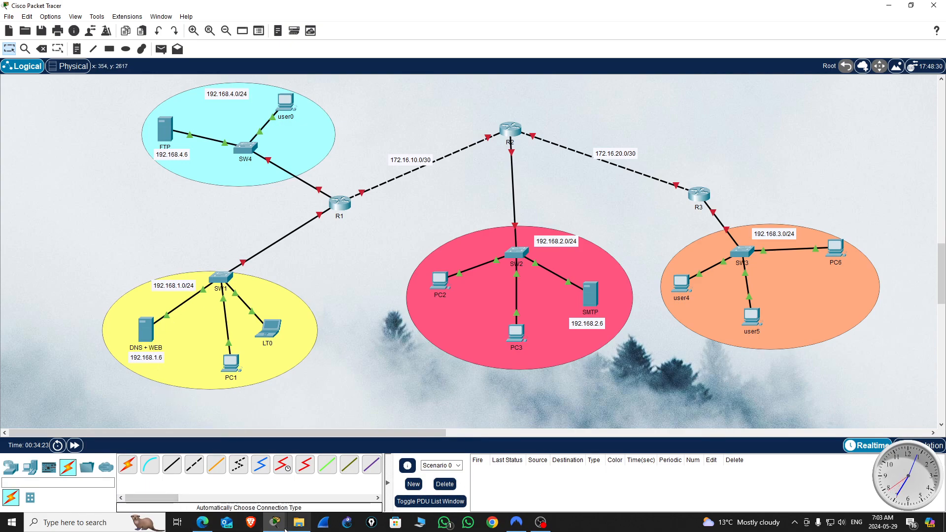
Step: Check the ACL_v0 reference topology, and shift the 192.168.4.6 label in the new topology just below the FTP server's name
mouse_move(275, 522)
left_click(197, 475)
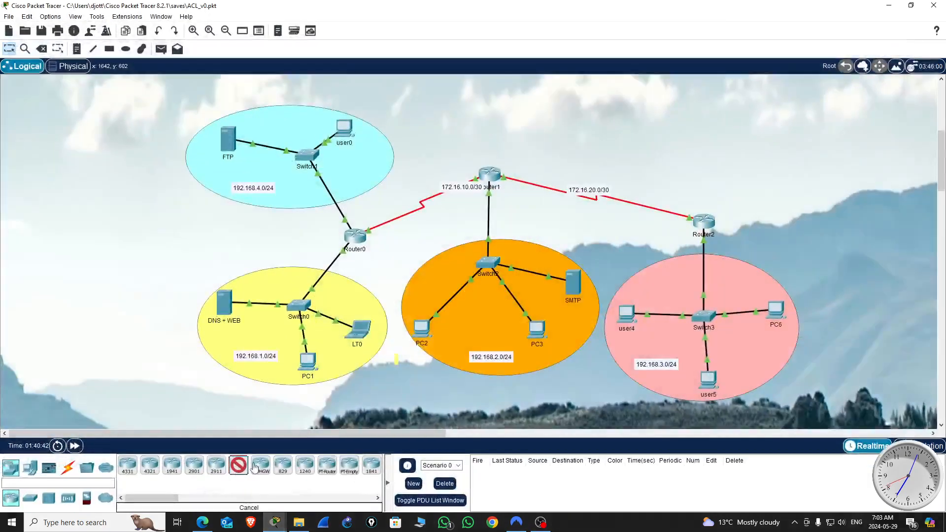
left_click(890, 7)
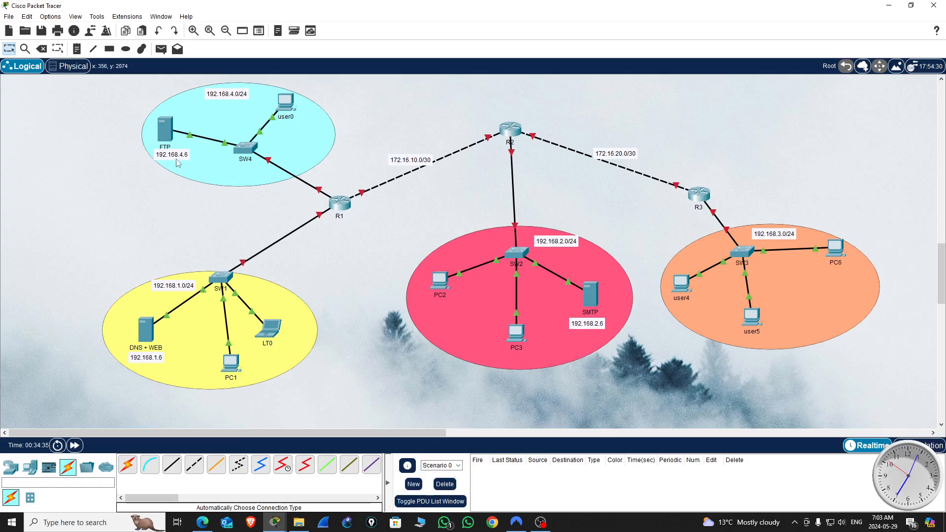
left_click_drag(178, 157, 174, 160)
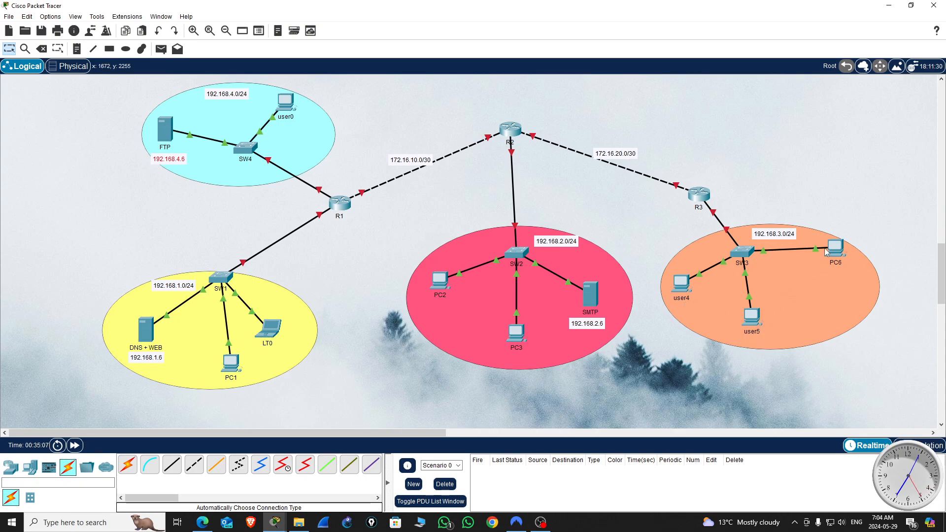
Step: Examine user4's IPv4 address, subnet mask, gateway and DNS server in its IP configuration, and close the device window
left_click(681, 285)
left_click(695, 313)
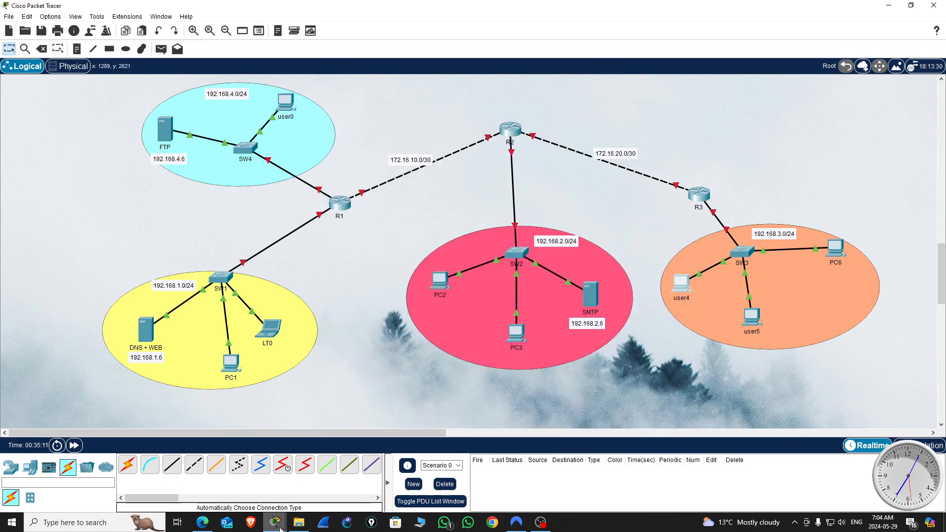
mouse_move(275, 522)
left_click(355, 489)
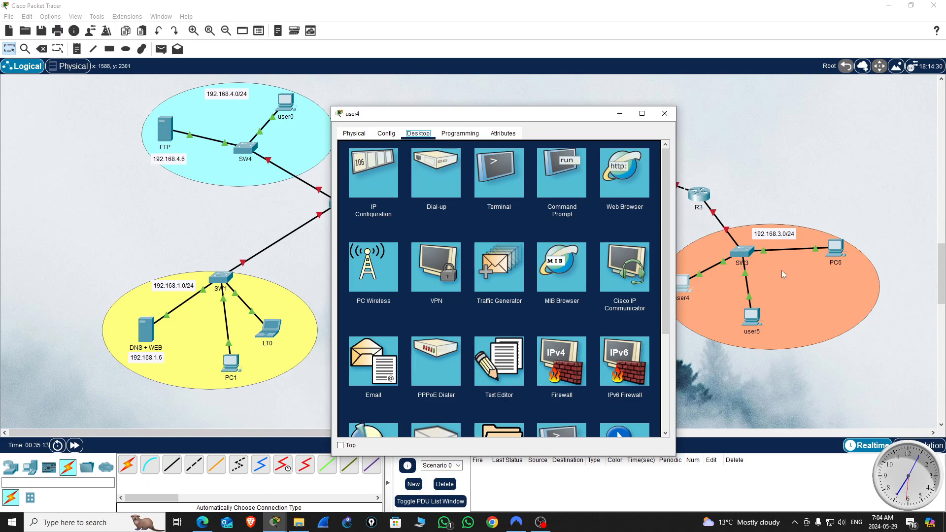
left_click_drag(579, 115, 490, 87)
left_click(281, 145)
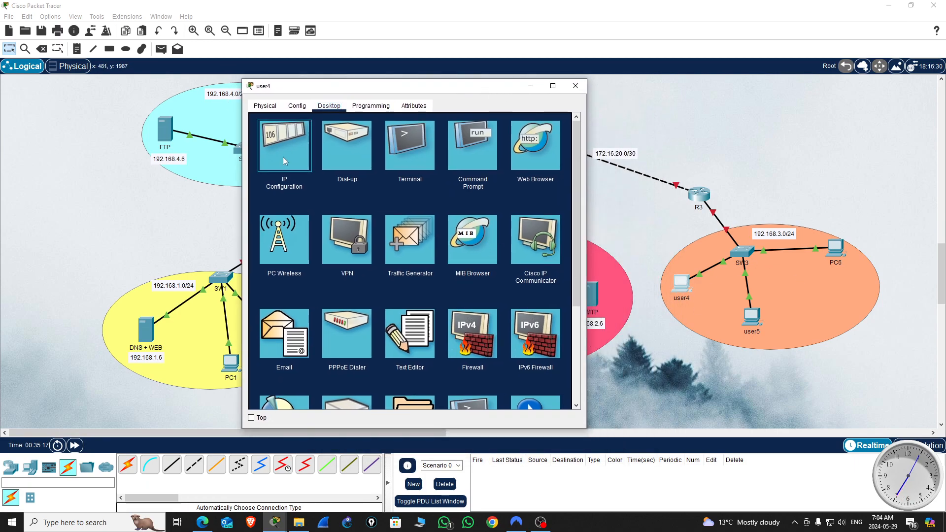
left_click_drag(399, 177, 380, 176)
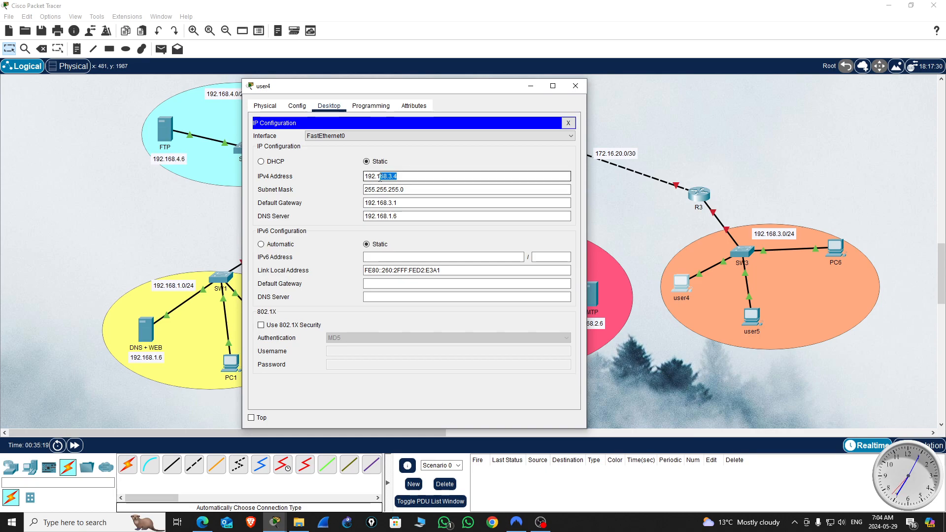
left_click(577, 87)
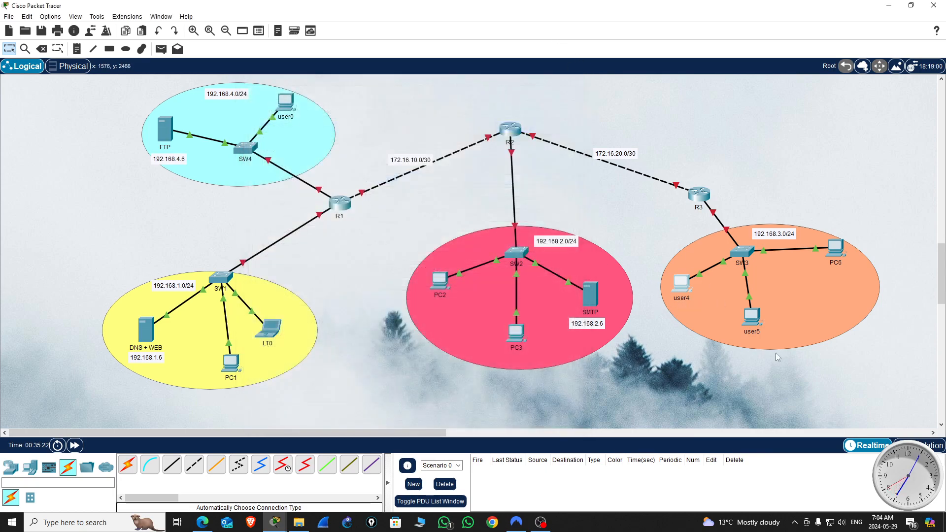
Step: Examine user5's IPv4 address, subnet mask, gateway and DNS server in its IP configuration, and close the device window
double_click(753, 317)
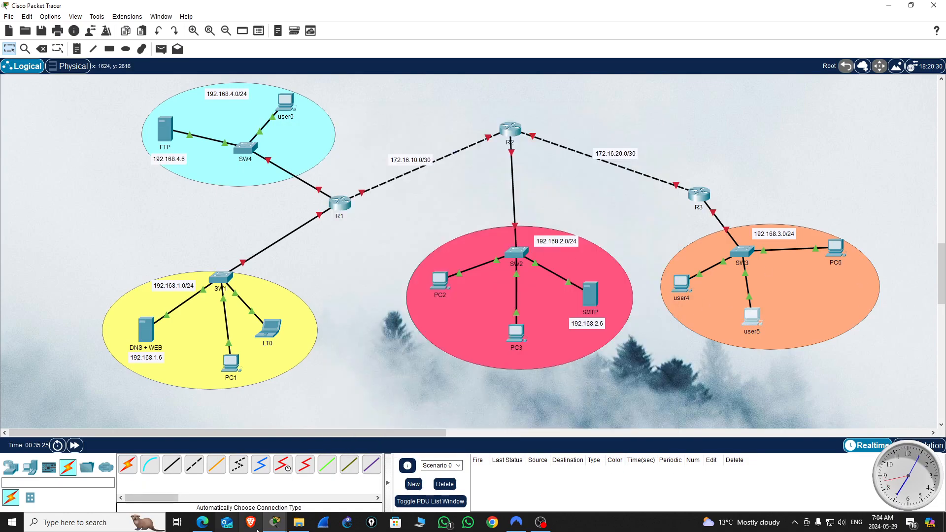
left_click(275, 522)
left_click(362, 488)
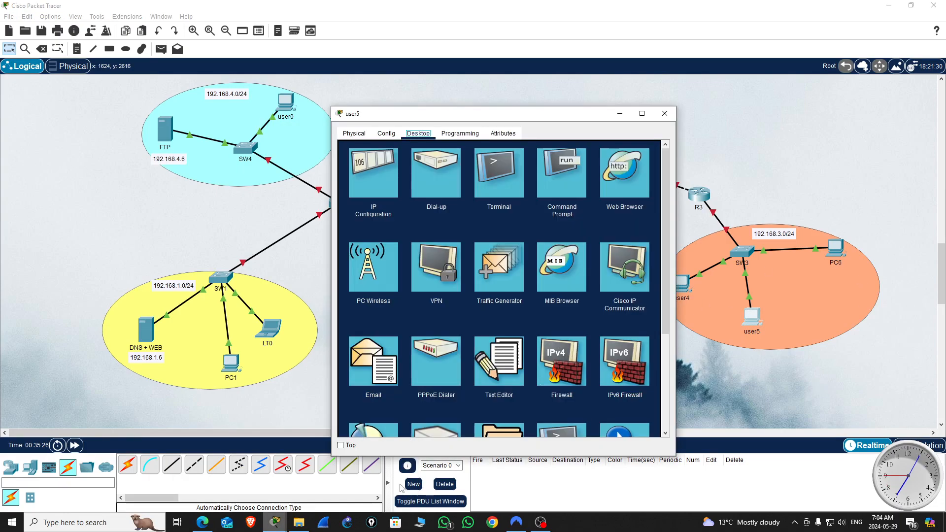
left_click(367, 213)
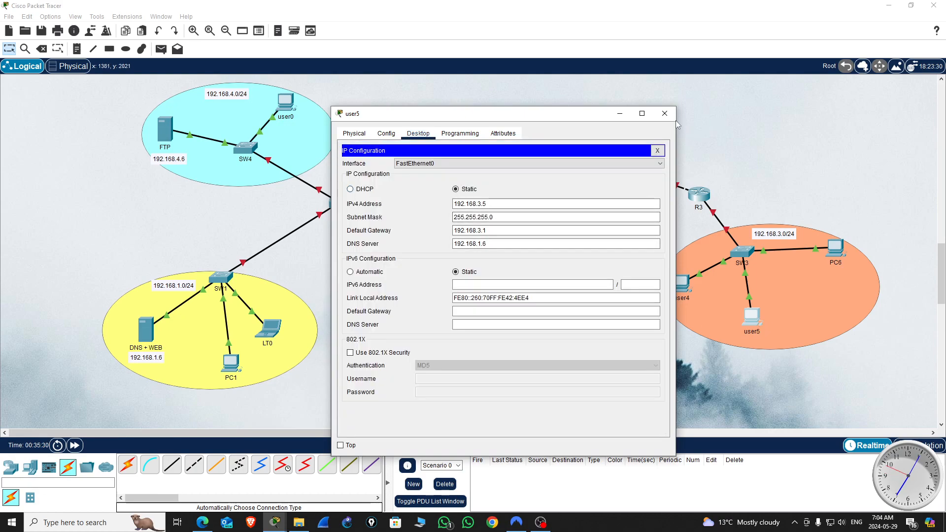
left_click(664, 113)
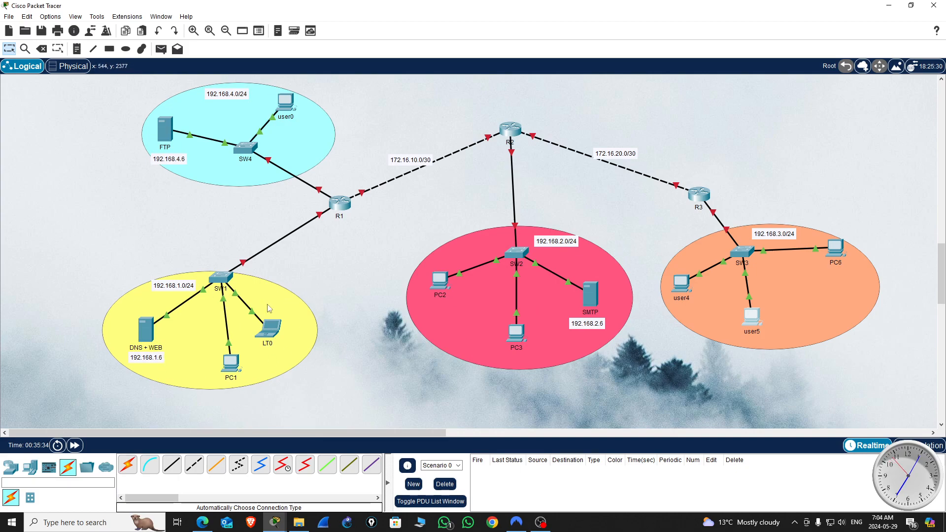
Step: Examine PC1's static IP, gateway and DNS server settings, and close the device window
left_click(236, 369)
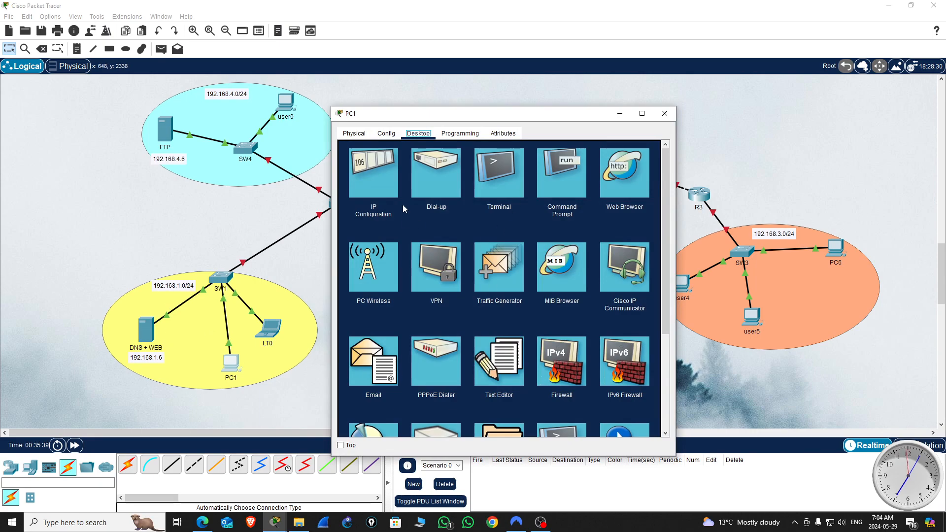
left_click(380, 173)
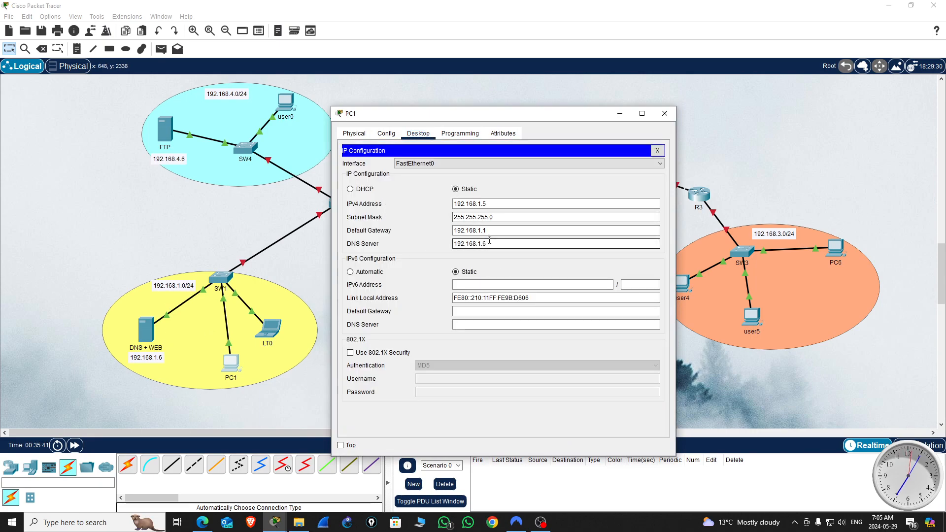
left_click(664, 113)
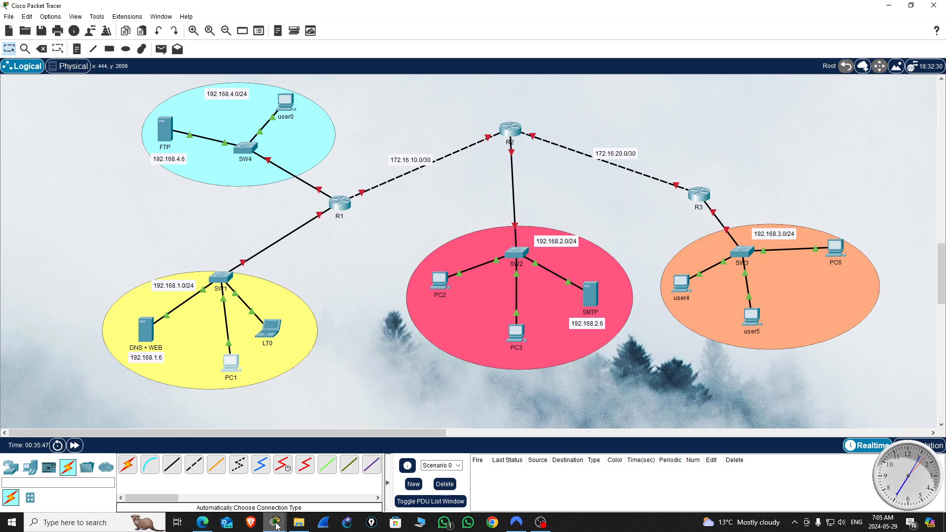
Step: Look over the ACL_v0 reference topology to compare its networks and router links, and return to the new topology
mouse_move(274, 522)
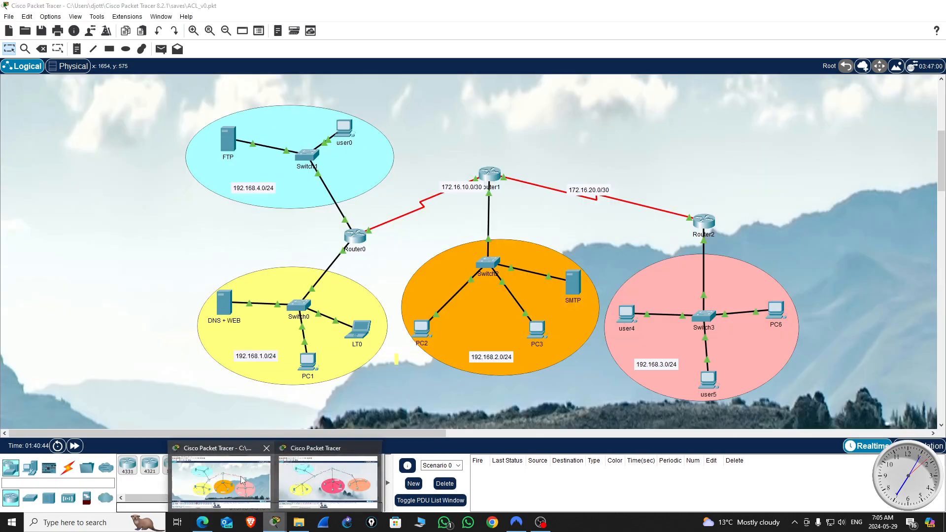
left_click(241, 481)
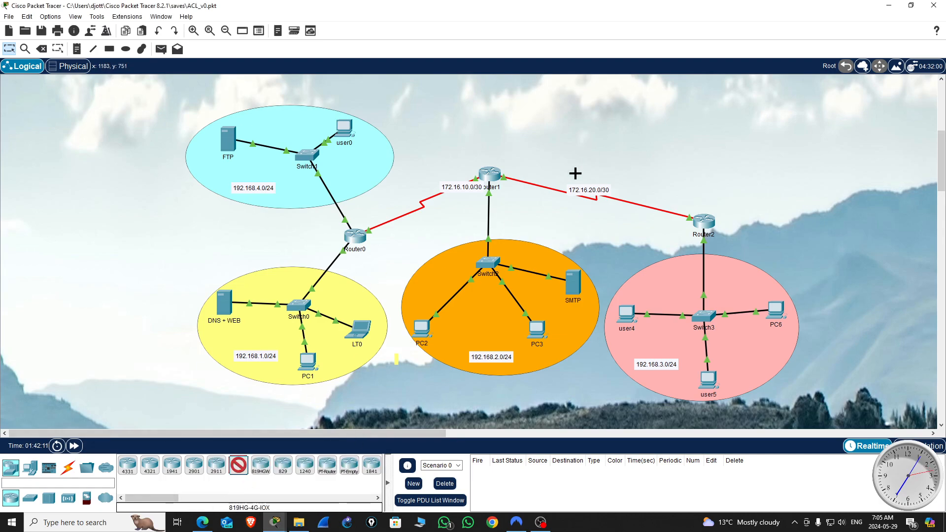
left_click(889, 6)
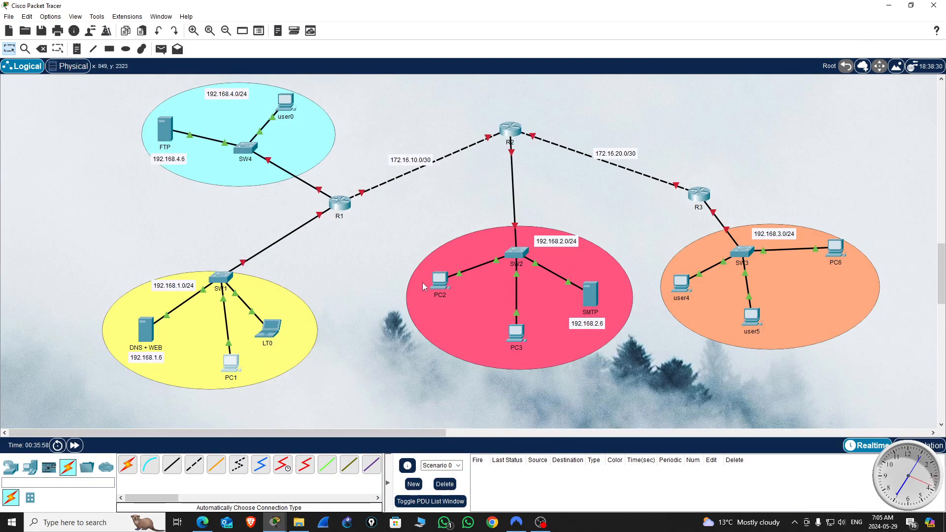
mouse_move(275, 527)
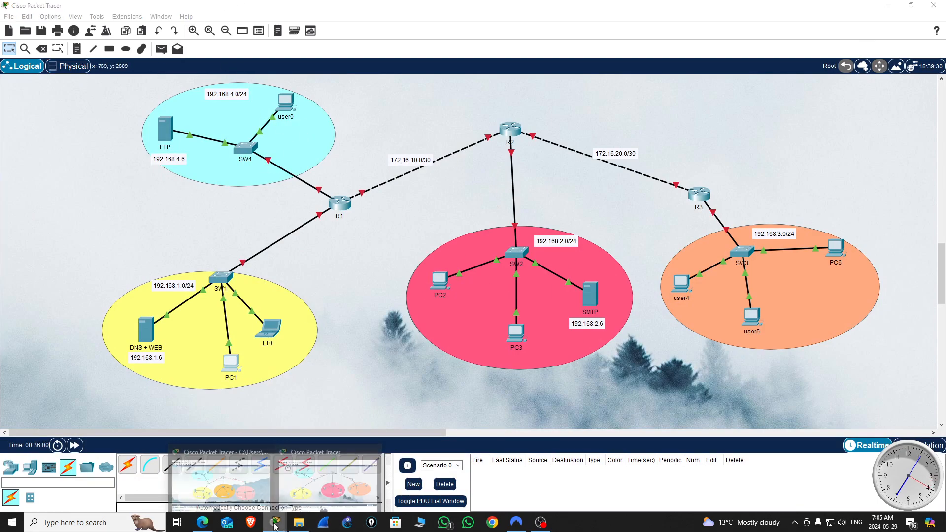
left_click(236, 491)
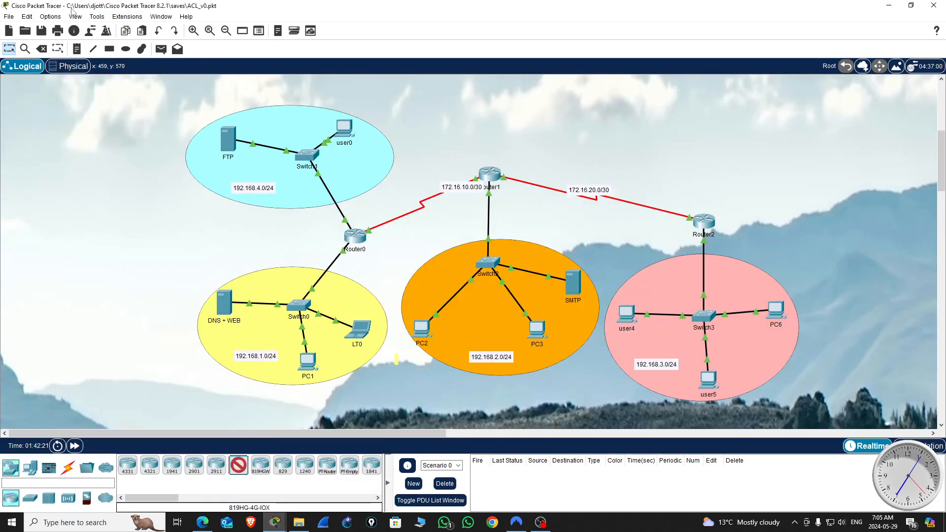
left_click_drag(473, 6, 377, 75)
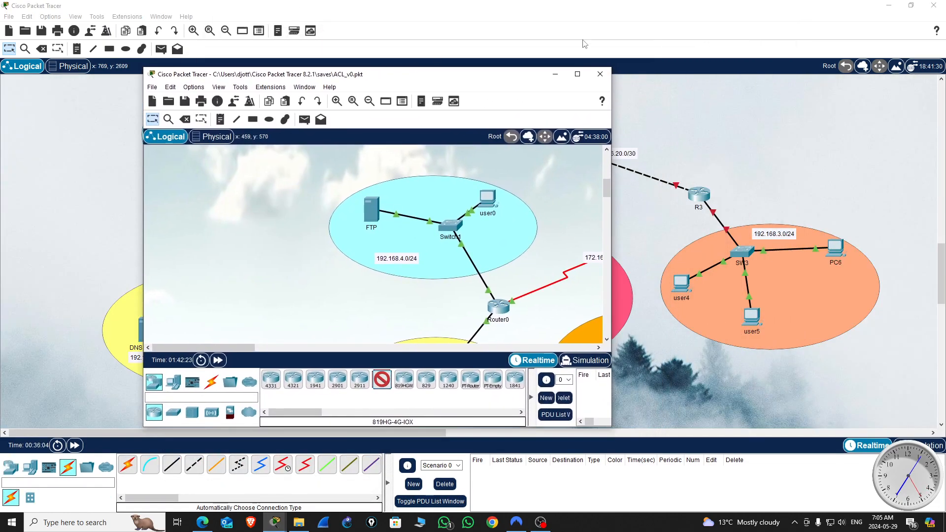
left_click(578, 74)
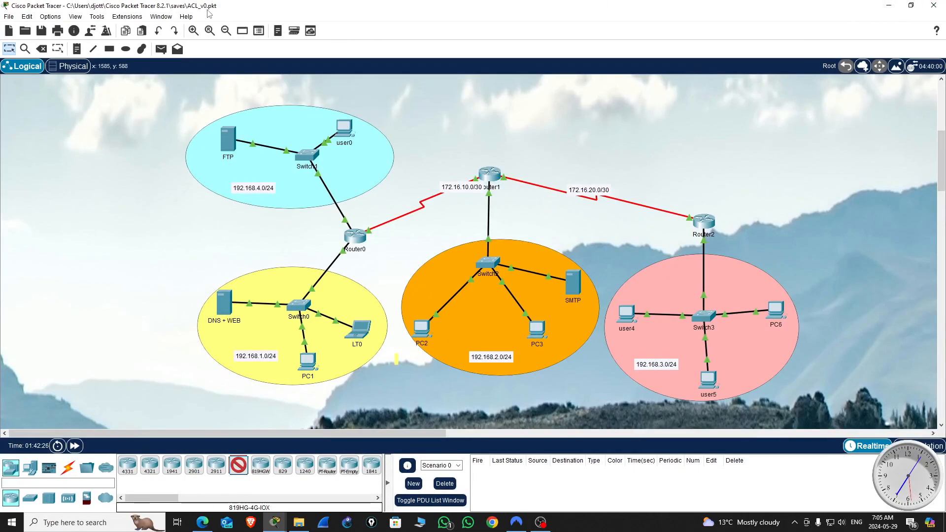
left_click(888, 7)
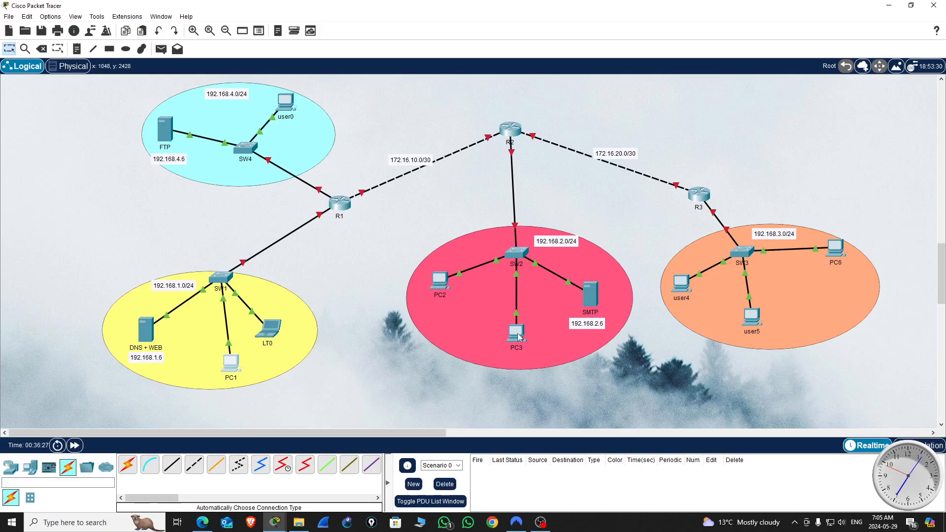
Step: Test connectivity within the 192.168.2.0/24 network by pinging 192.168.2.3 from PC2's command prompt, and close the device window
left_click(443, 279)
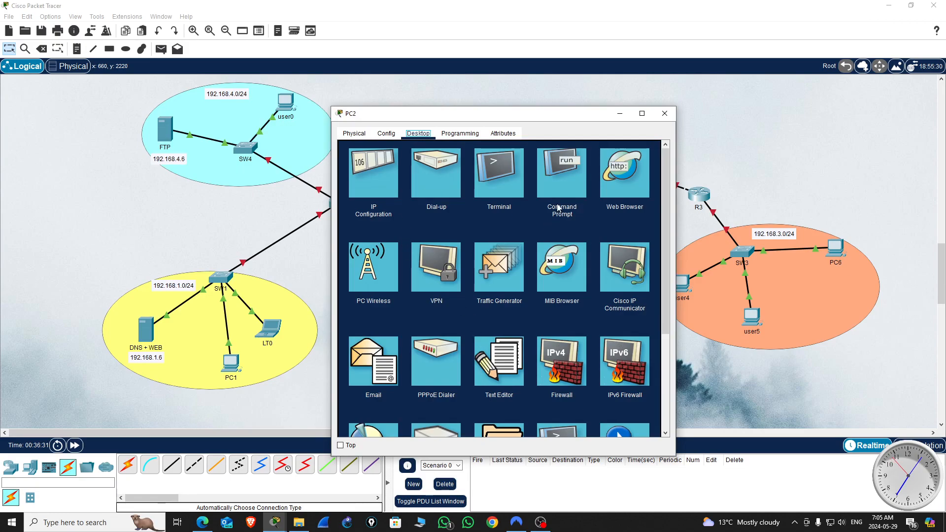
left_click_drag(565, 114, 264, 112)
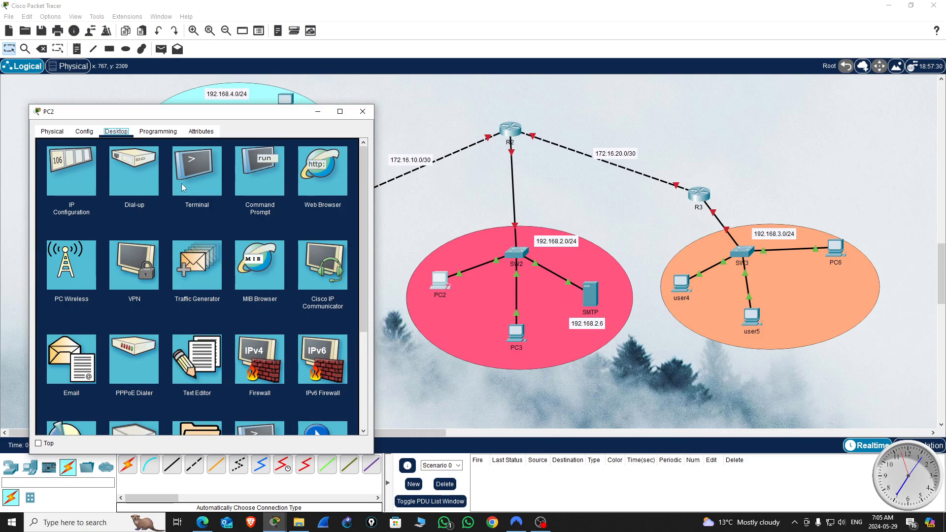
left_click(256, 174)
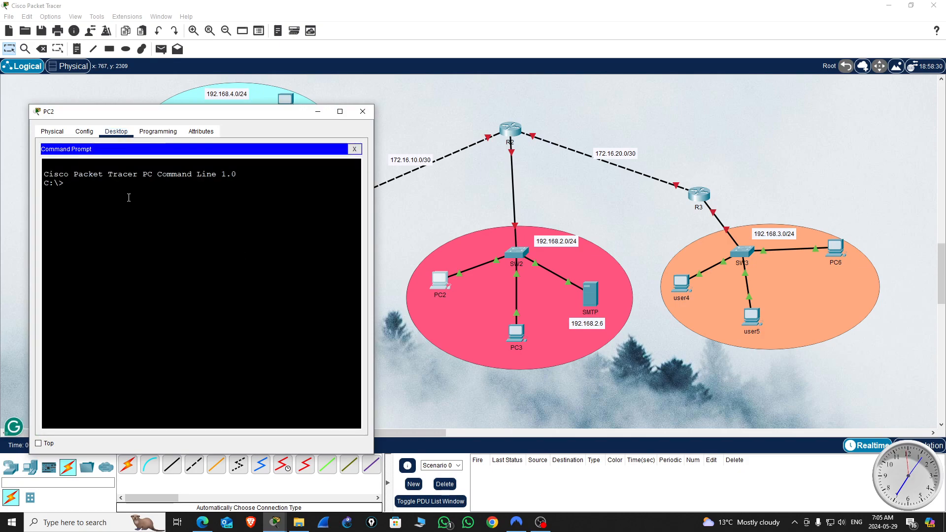
type("ping 192.")
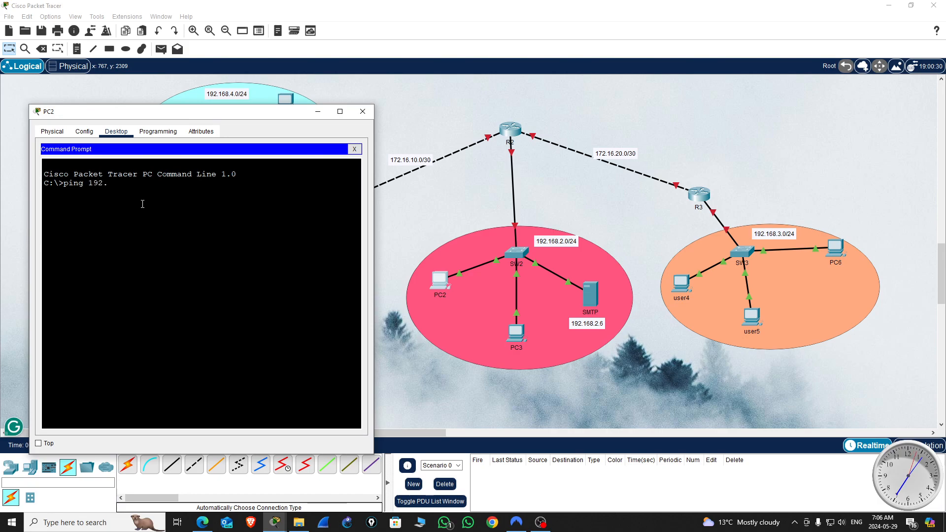
type("168.2.")
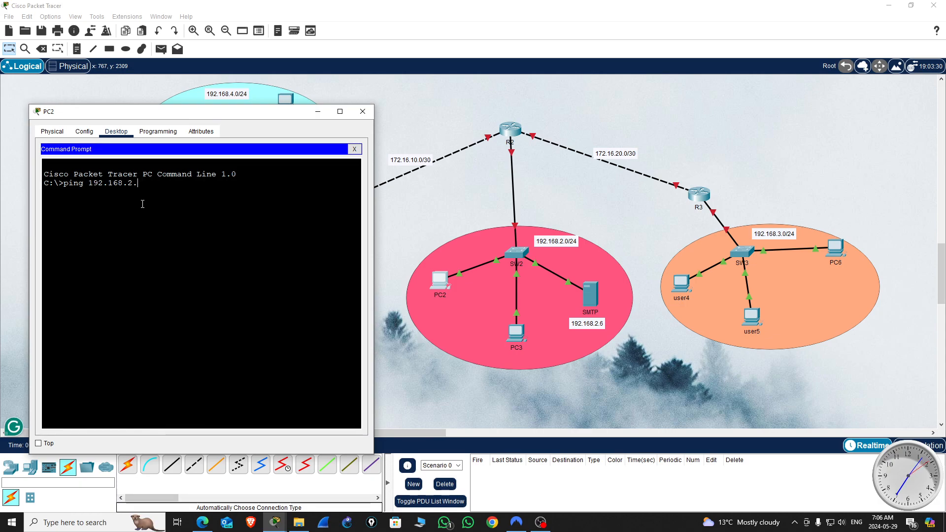
type("3")
key("Return")
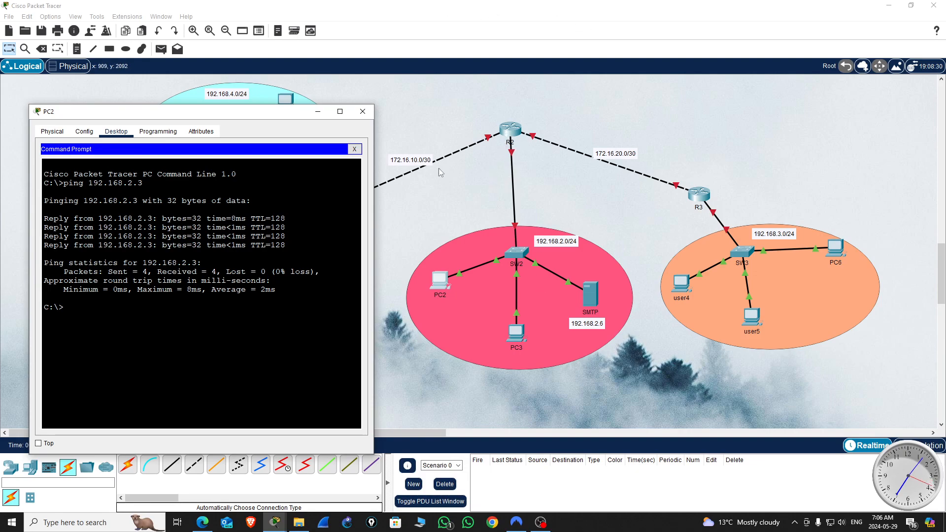
left_click(363, 111)
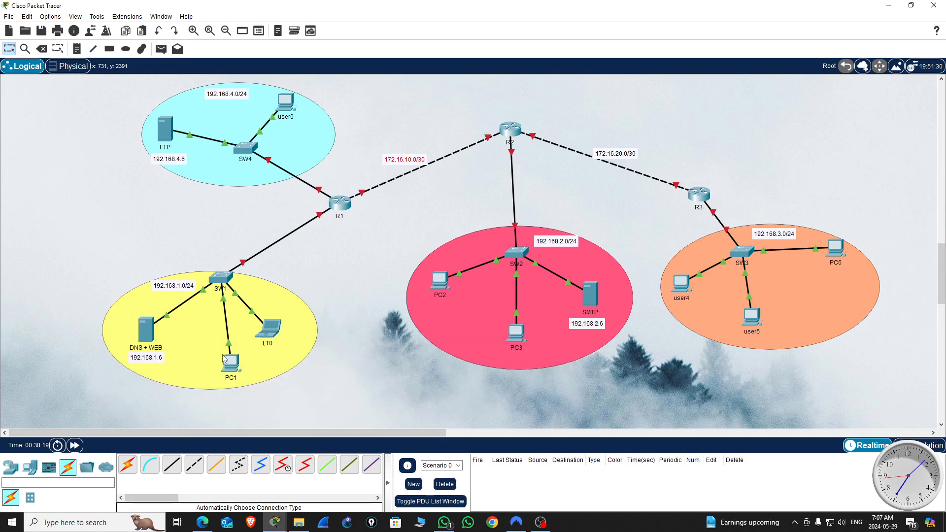
Step: Examine the DNS + WEB server's IP configuration, including its default gateway, and close the server window
left_click(146, 331)
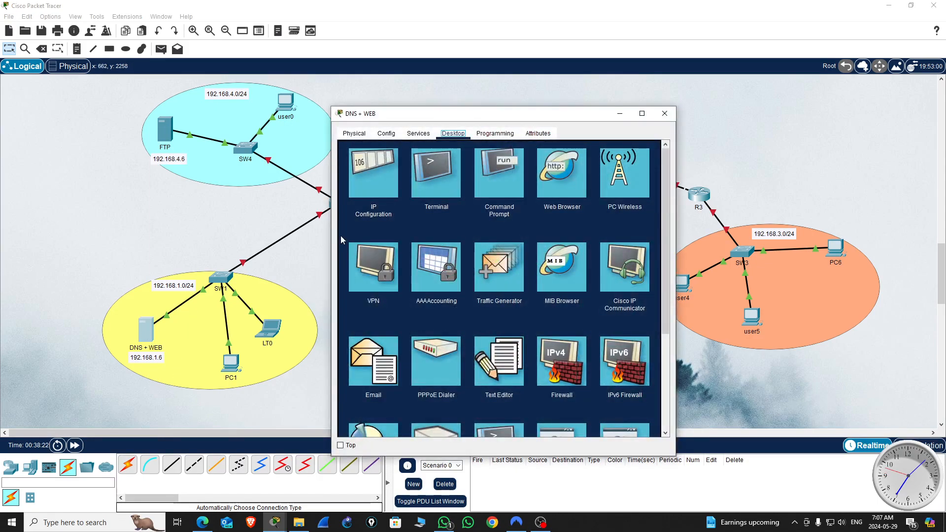
left_click(368, 192)
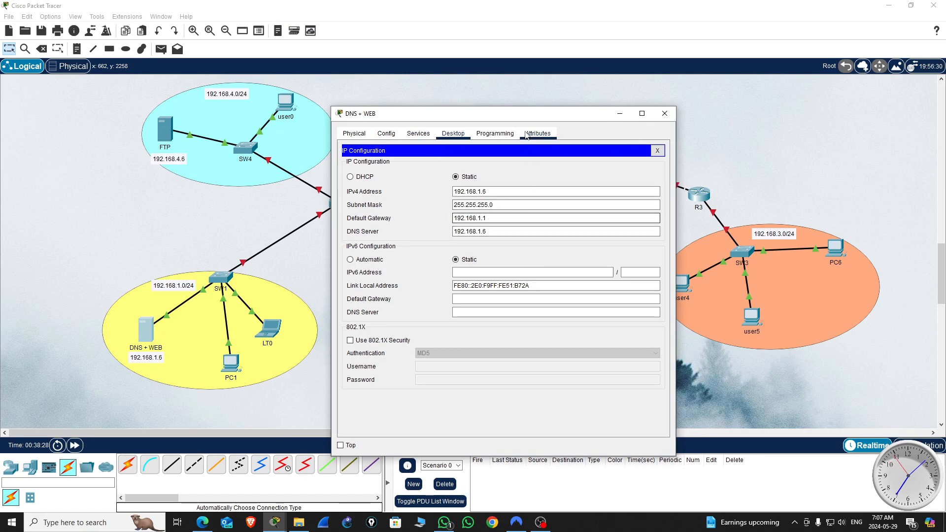
double_click(487, 218)
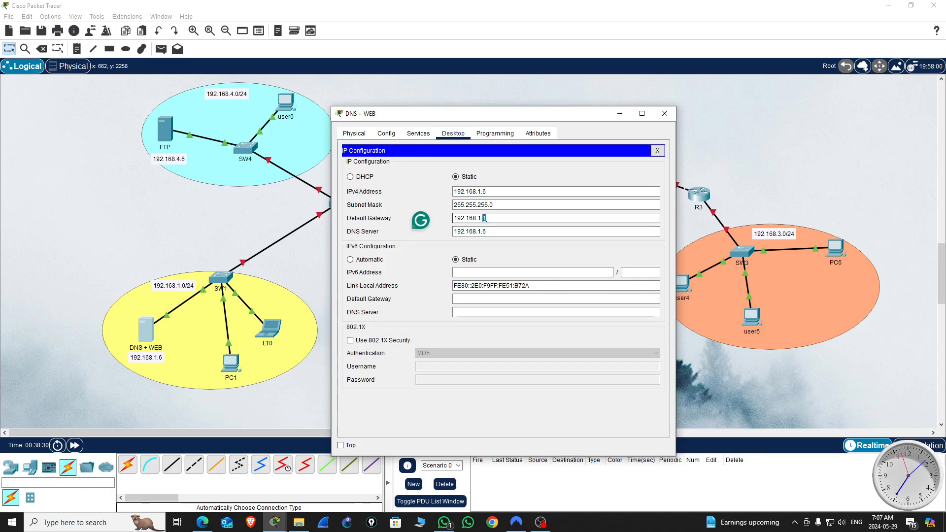
left_click(660, 115)
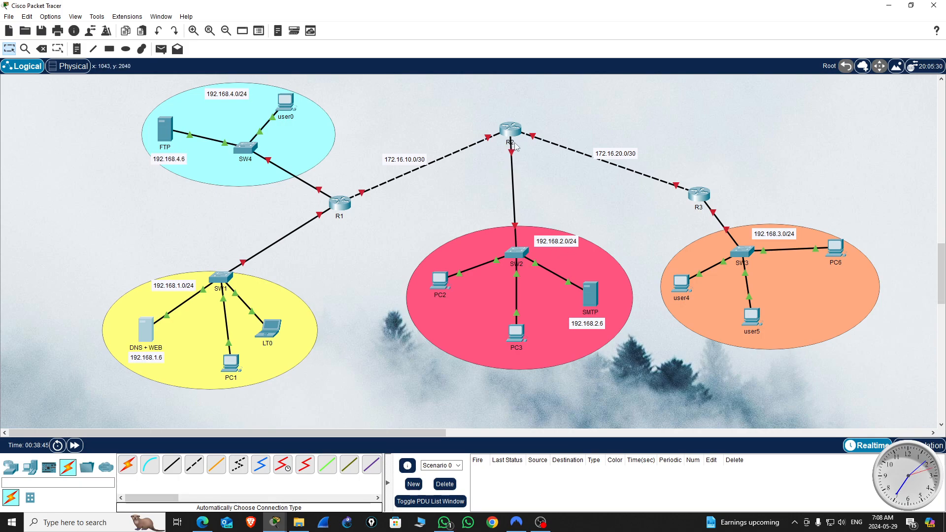
Step: Examine the HTTP and HTTPS service settings on the DNS + WEB server
mouse_move(509, 147)
left_click(152, 326)
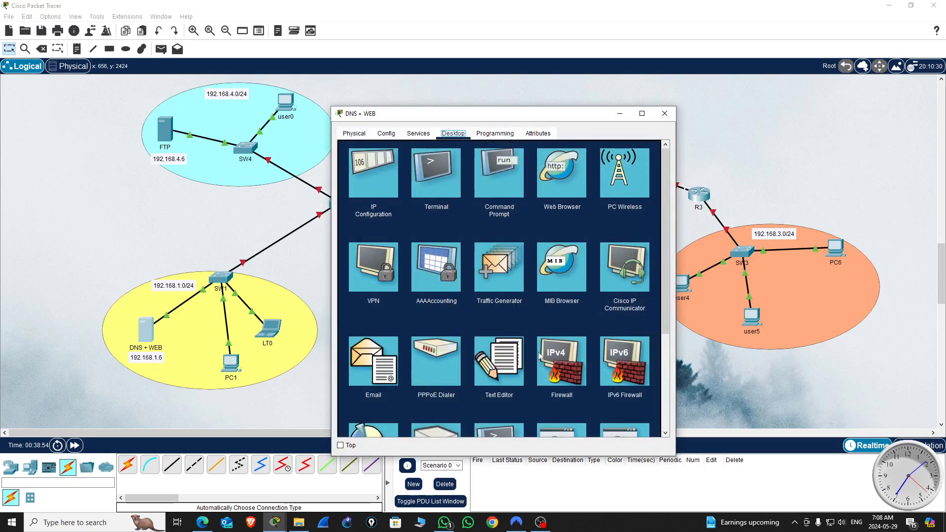
left_click(419, 133)
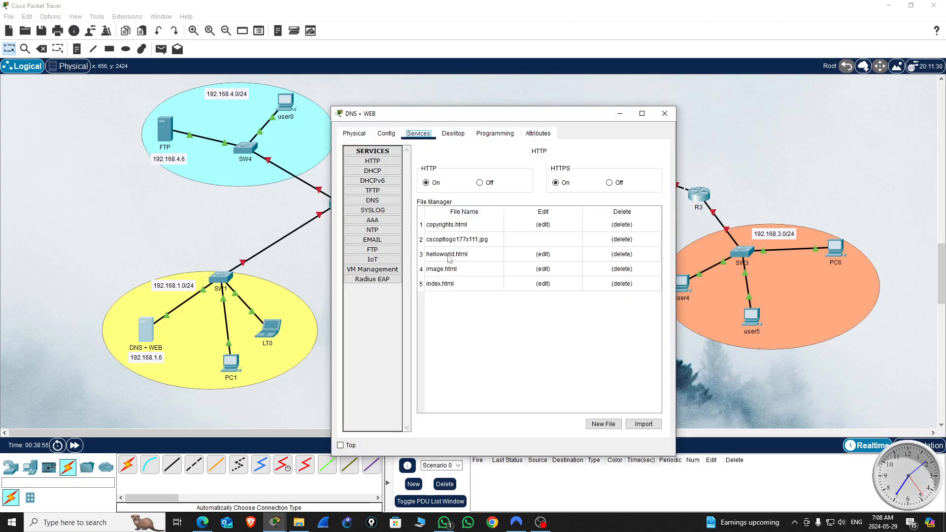
left_click(375, 164)
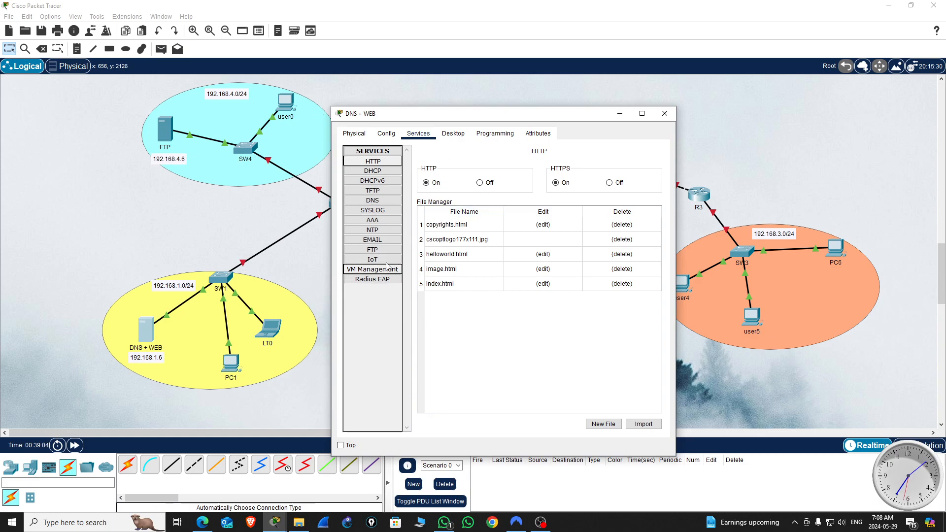
Step: Add a DNS A record on the DNS + WEB server that maps gmail.com to 192.168.2.6
left_click(373, 200)
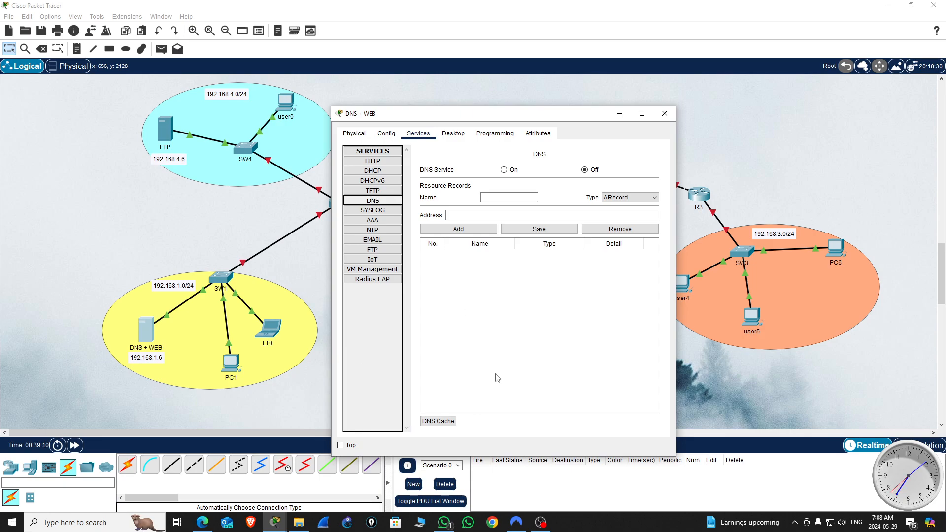
left_click_drag(588, 115, 645, 69)
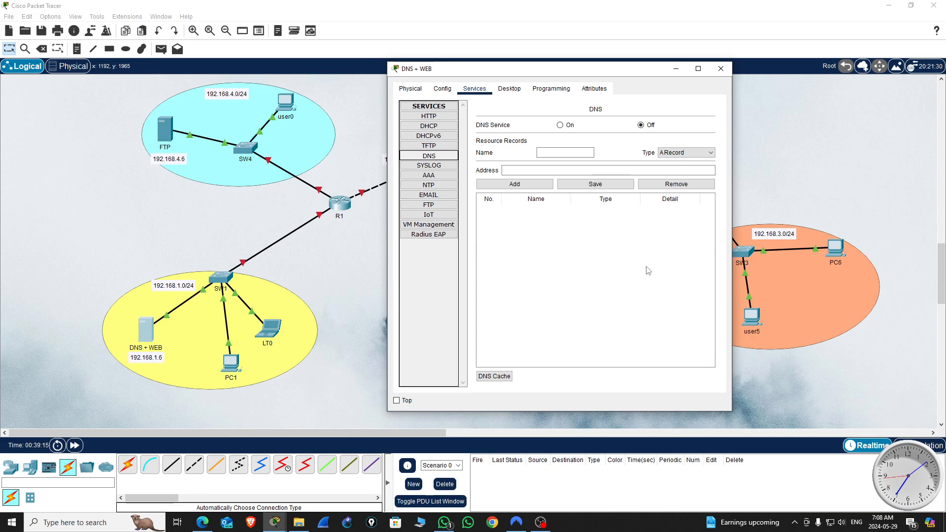
left_click(562, 152)
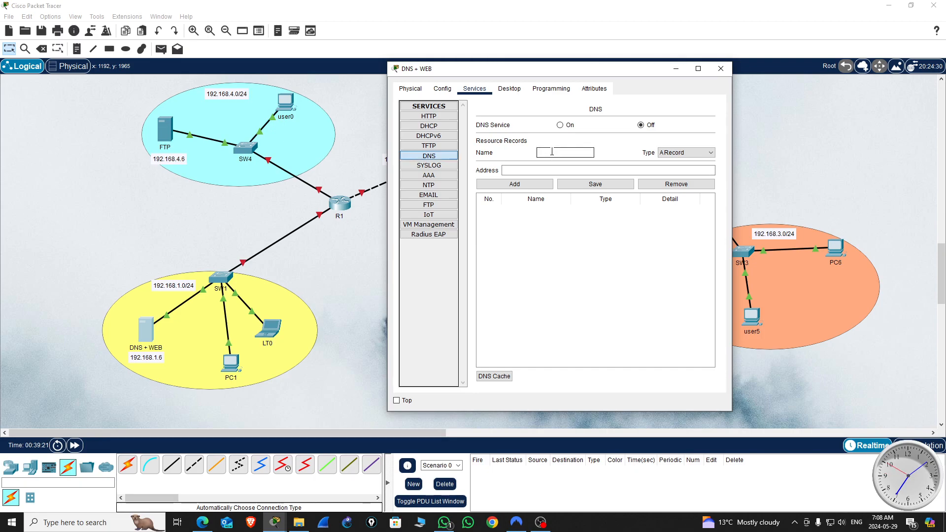
type("ggmail.com")
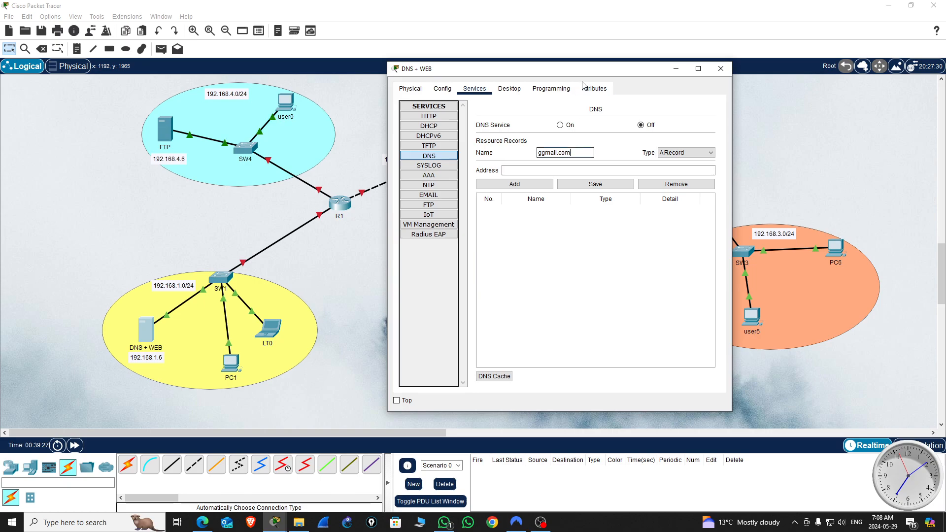
left_click_drag(632, 69, 282, 80)
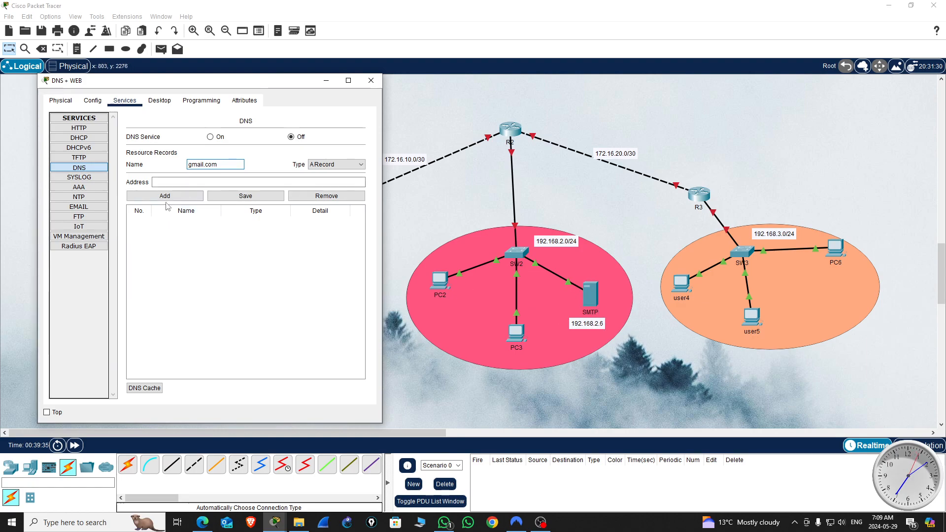
left_click(170, 183)
type("19")
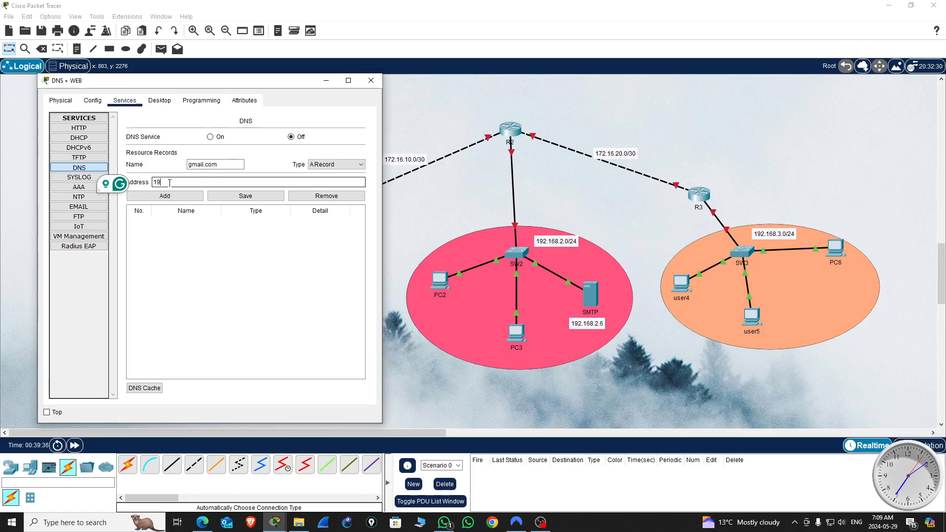
type("2.168.2.")
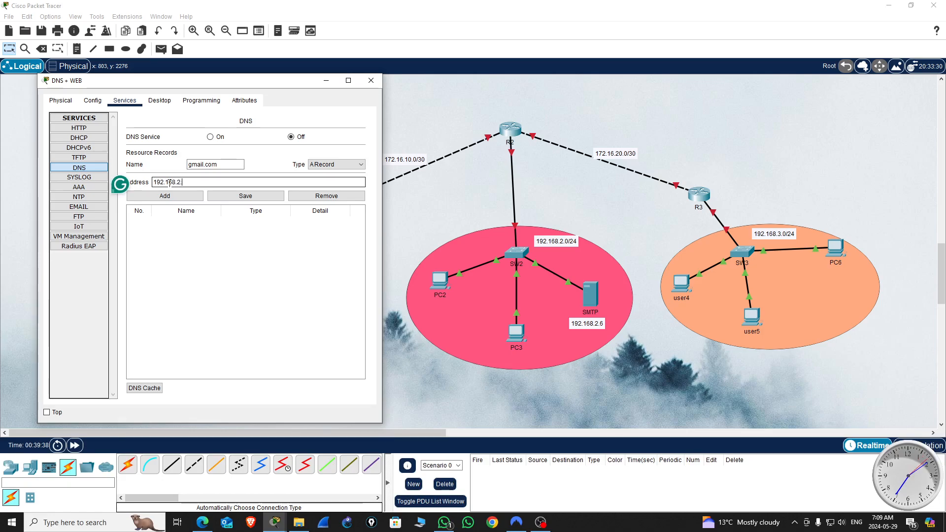
type("6")
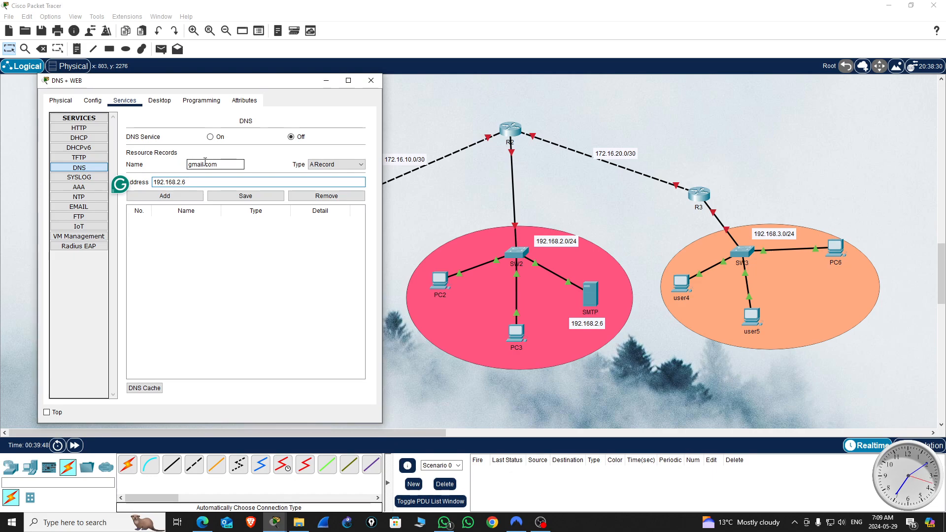
left_click(165, 196)
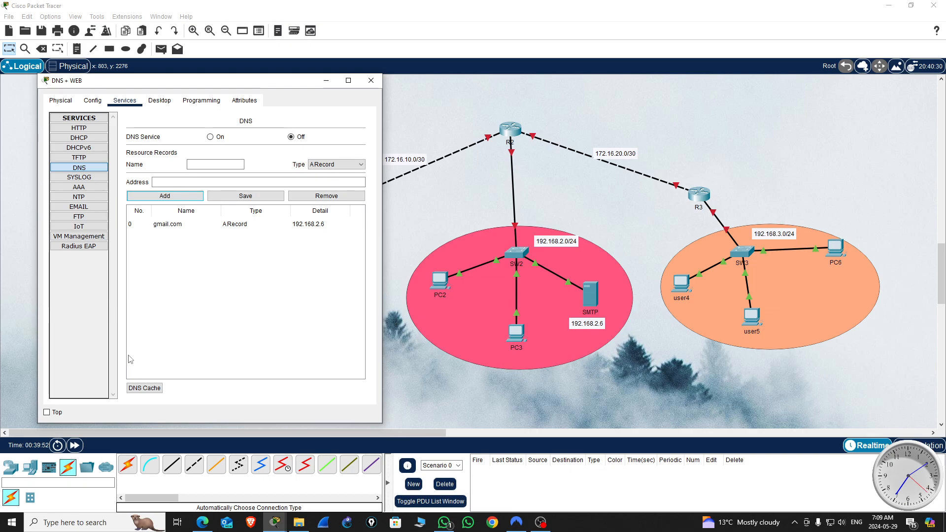
Step: Add a second DNS A record that maps cisco.com to 192.168.1.6
left_click(201, 164)
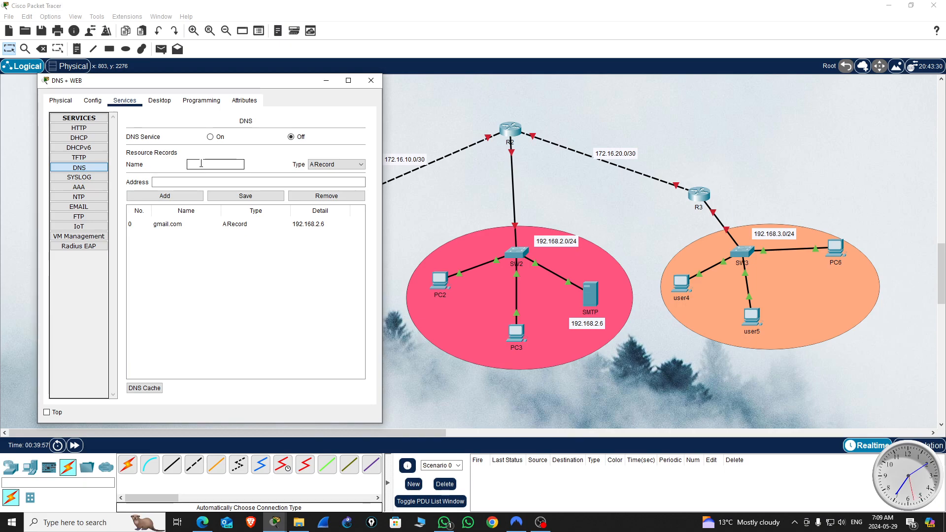
type("cisco.com")
left_click_drag(257, 85, 700, 93)
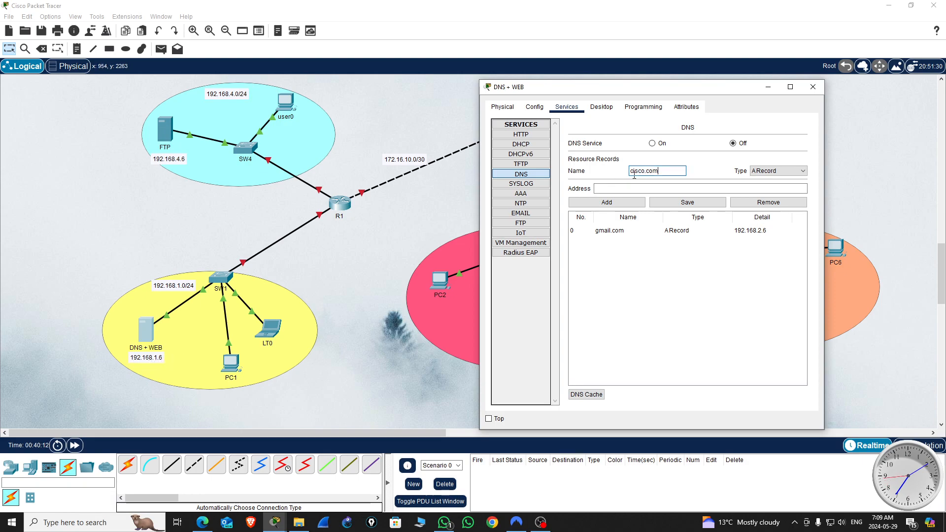
left_click(616, 189)
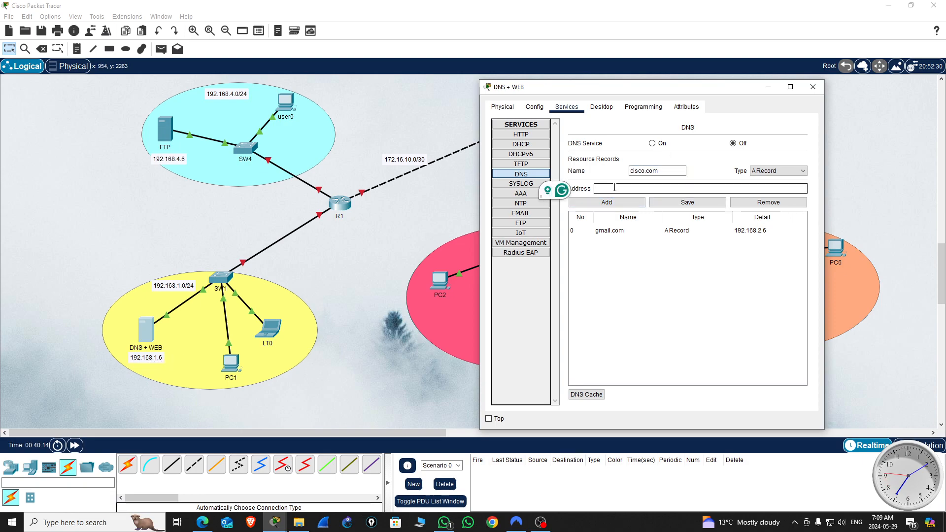
type("192")
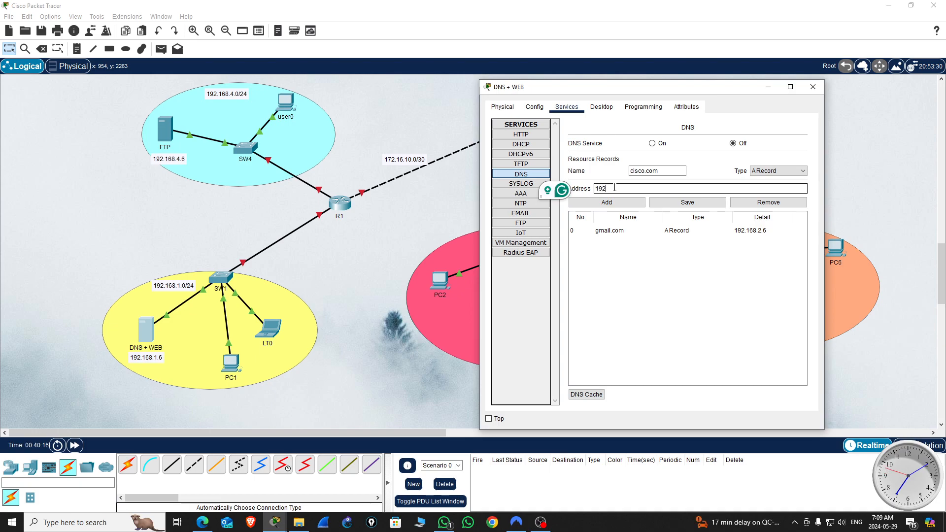
type(".163.1.6")
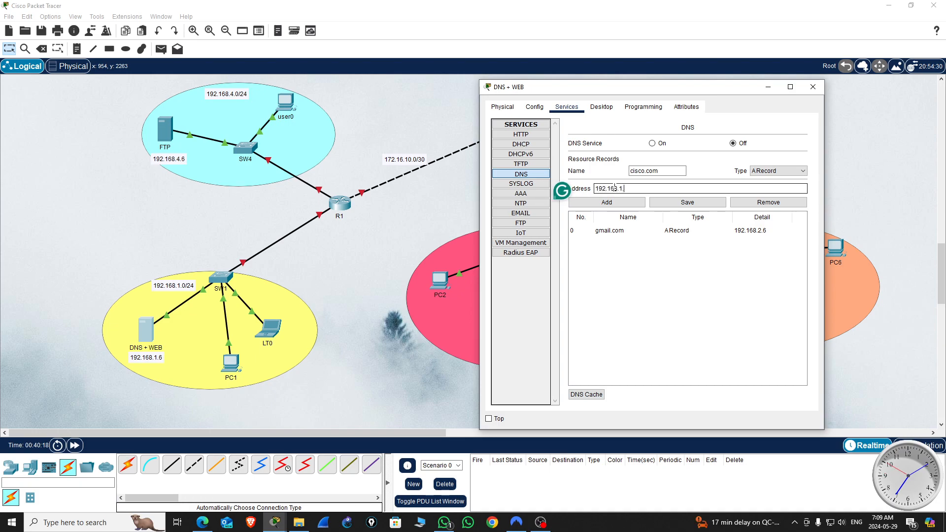
left_click(599, 203)
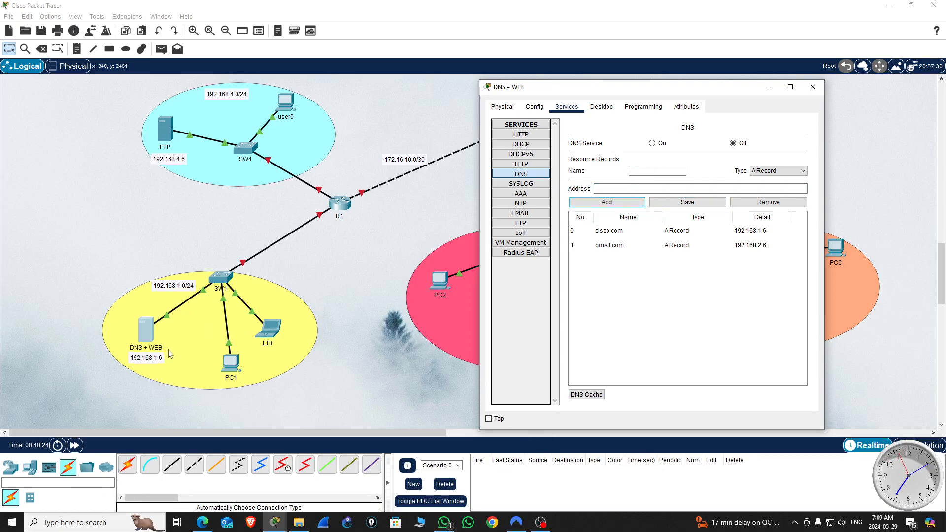
Step: Close the DNS + WEB server window and switch to the ACL_v0 reference topology
left_click(813, 88)
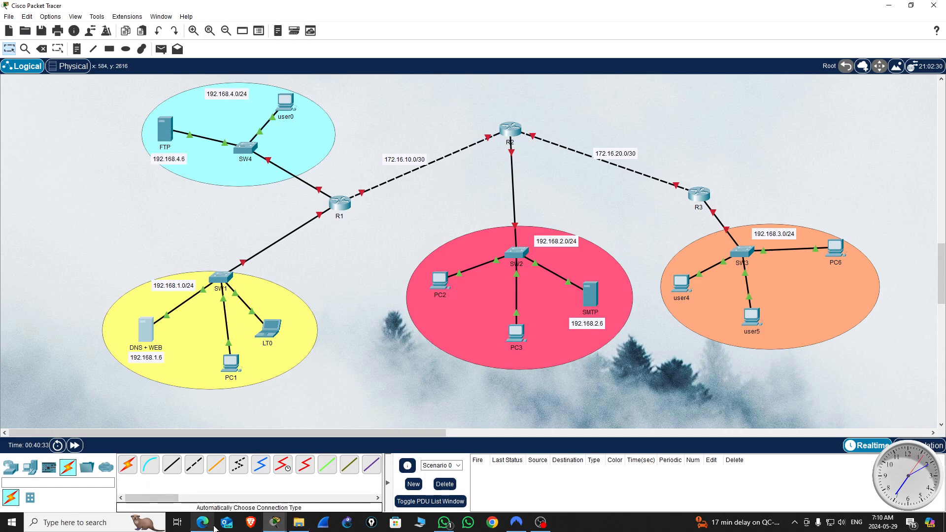
mouse_move(275, 526)
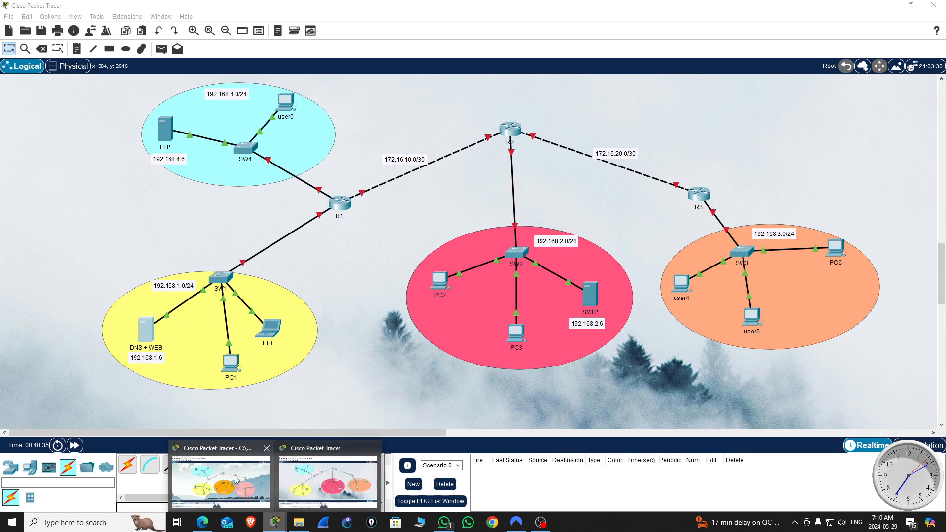
left_click(245, 467)
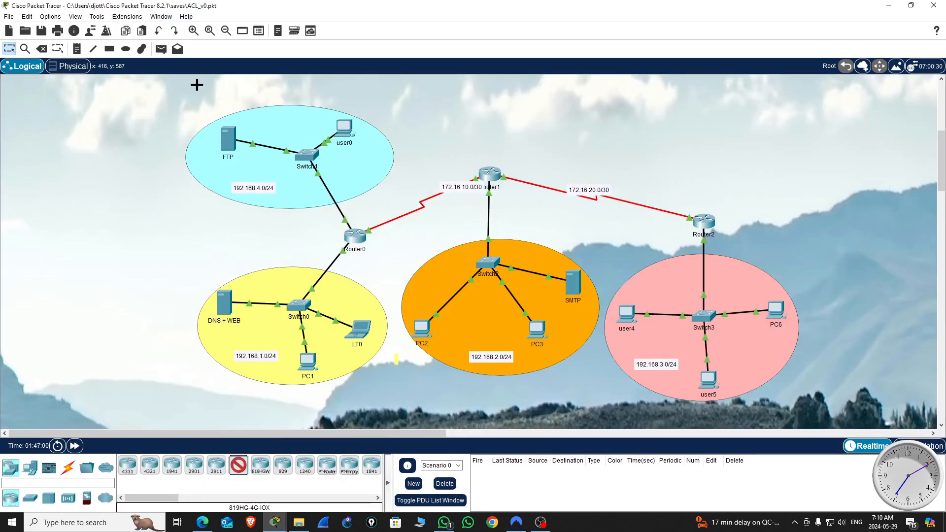
left_click(135, 181)
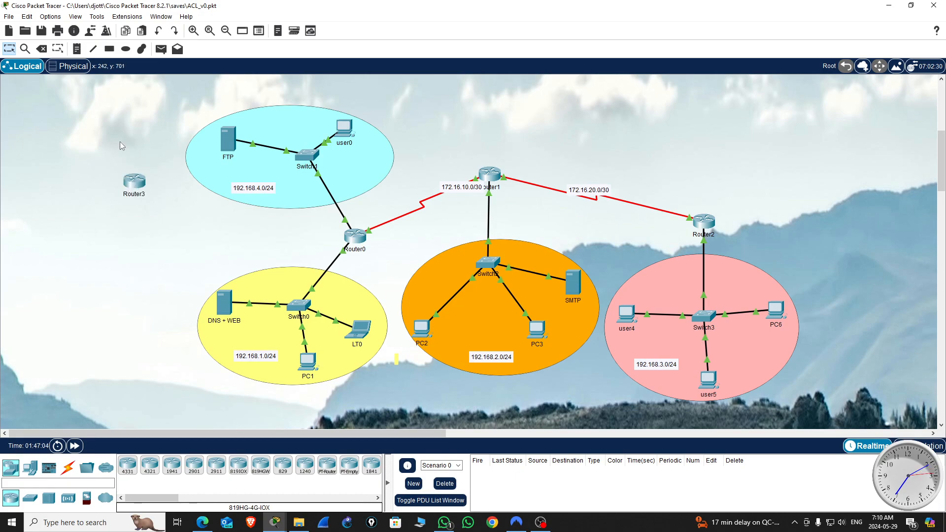
left_click_drag(92, 160, 172, 224)
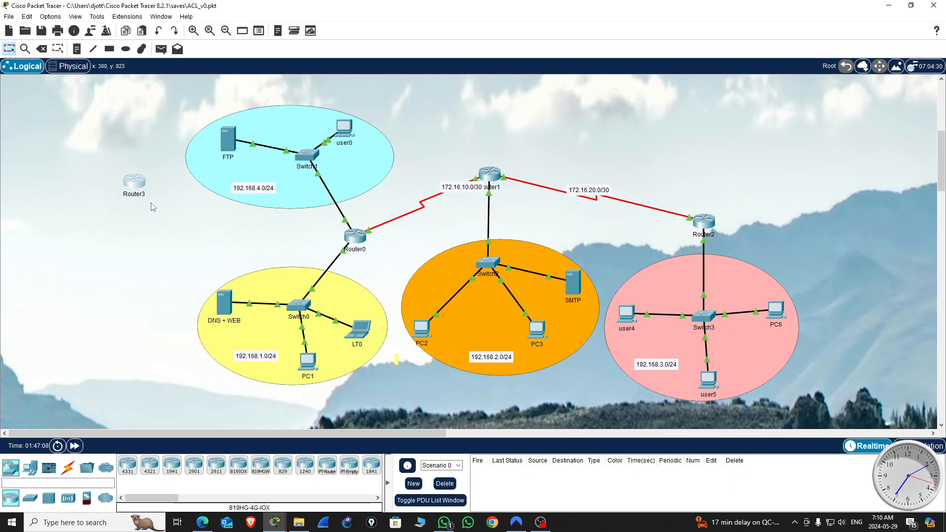
left_click(140, 188)
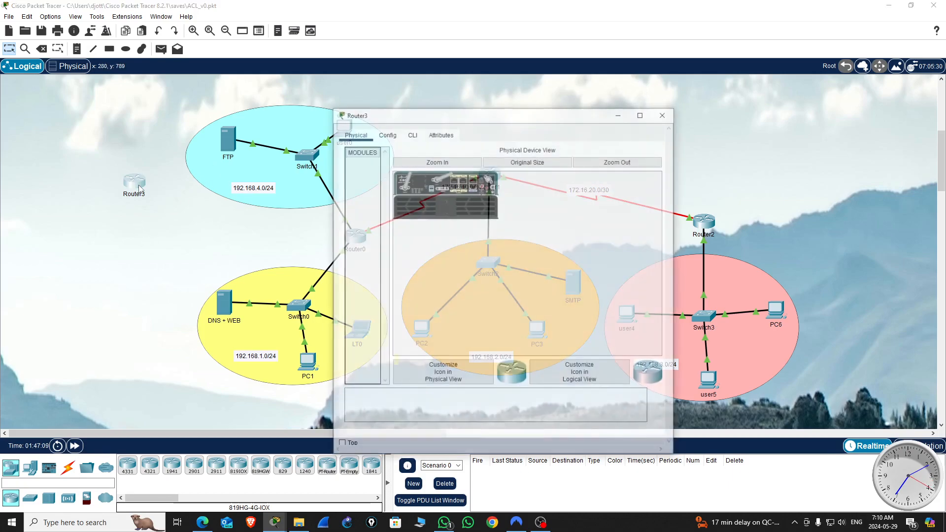
left_click(668, 119)
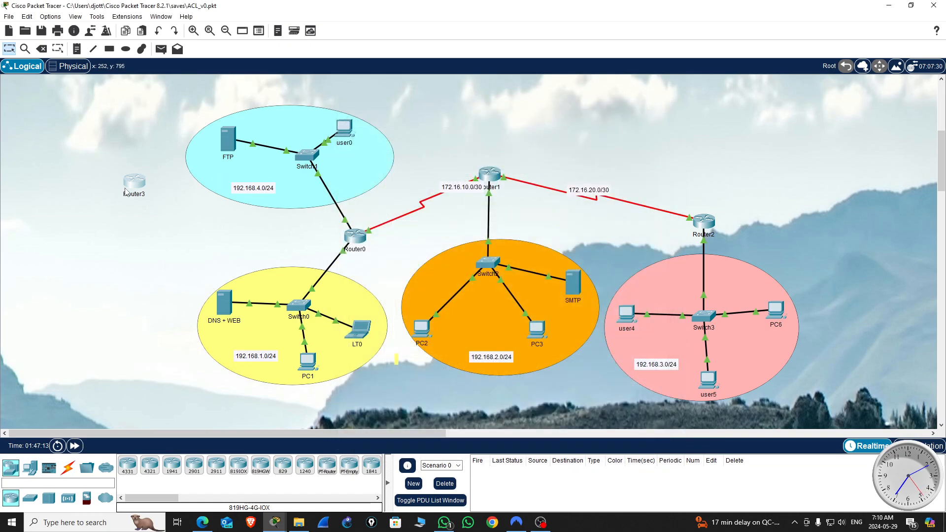
mouse_move(126, 192)
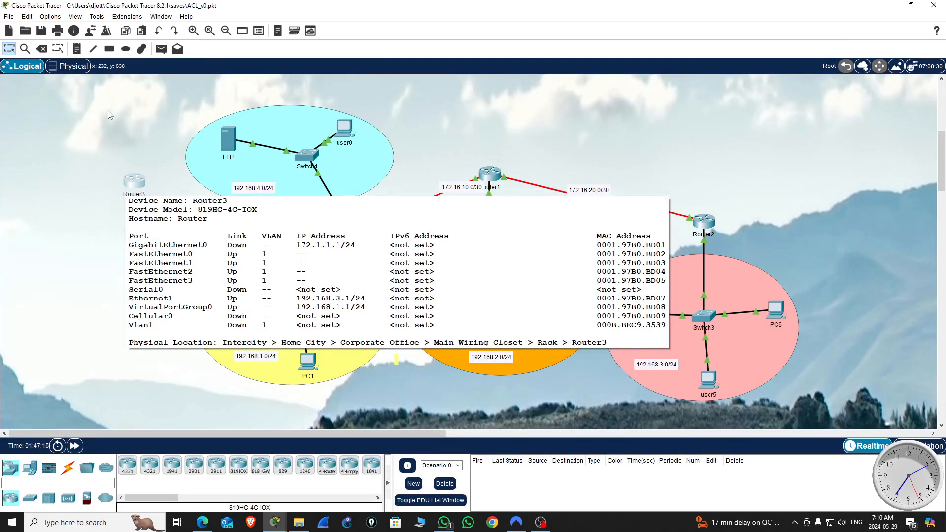
key("Delete")
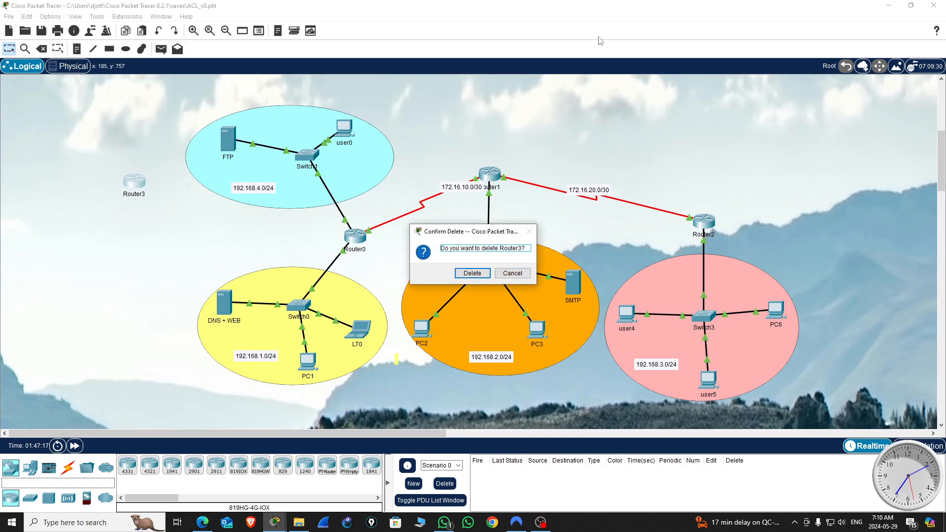
left_click(472, 273)
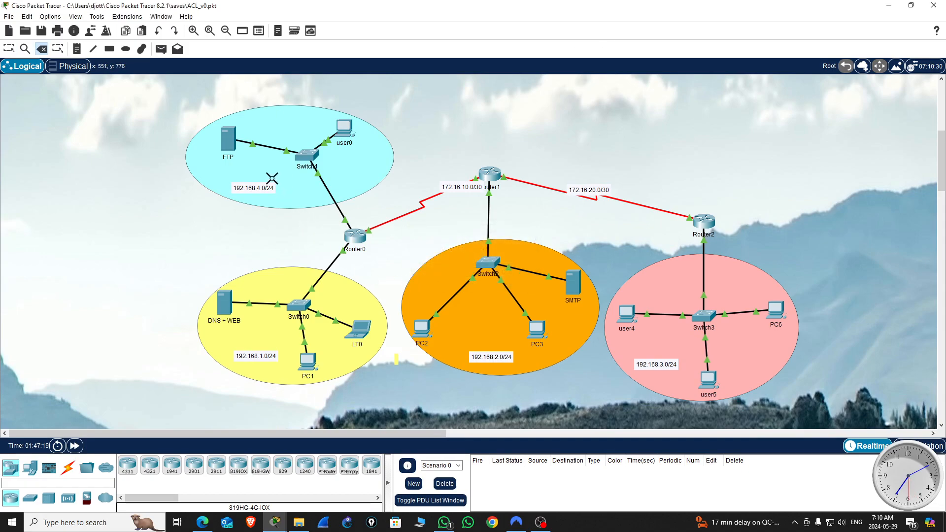
key("Escape")
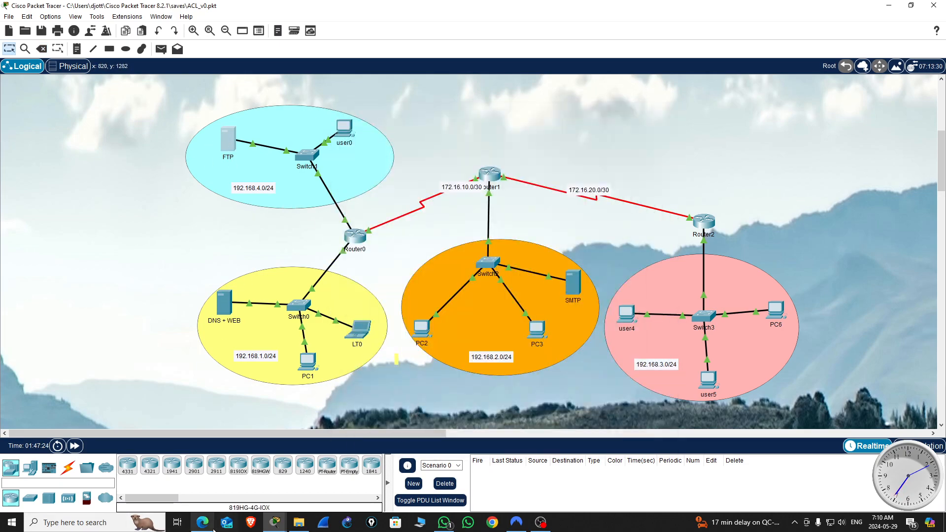
Step: Examine the FTP service settings and user accounts on the ACL_v0 topology's FTP server
mouse_move(279, 527)
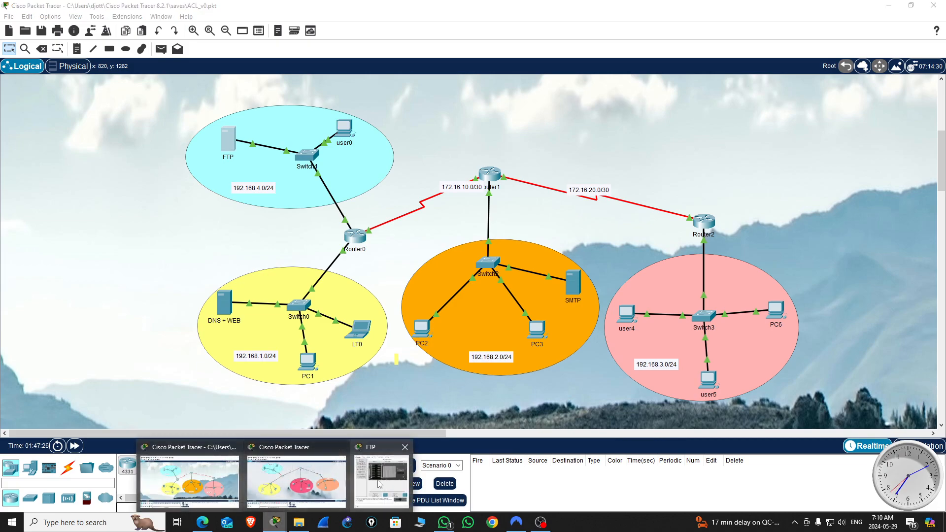
left_click(392, 474)
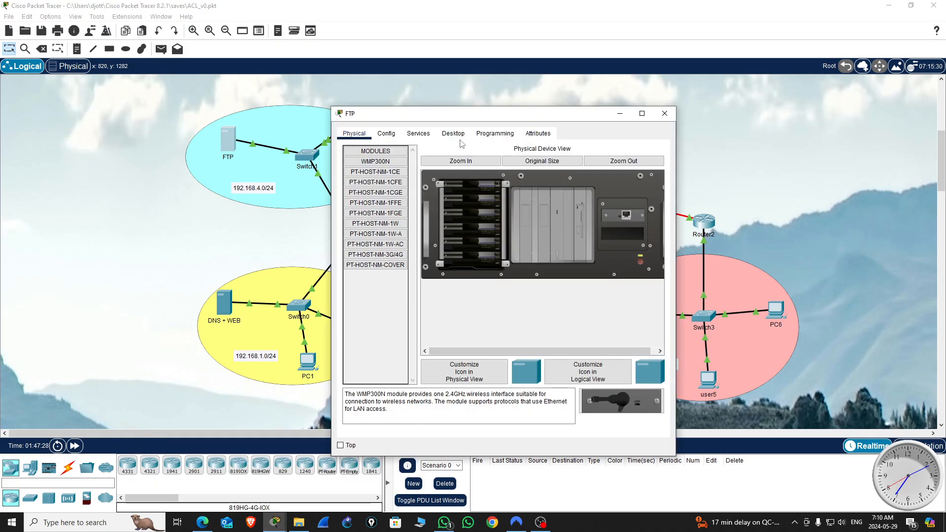
left_click(419, 134)
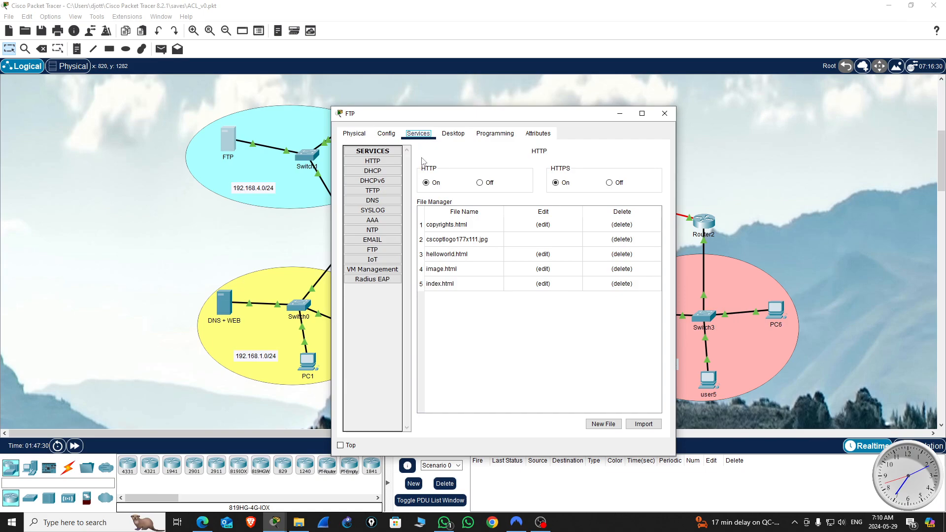
left_click(373, 249)
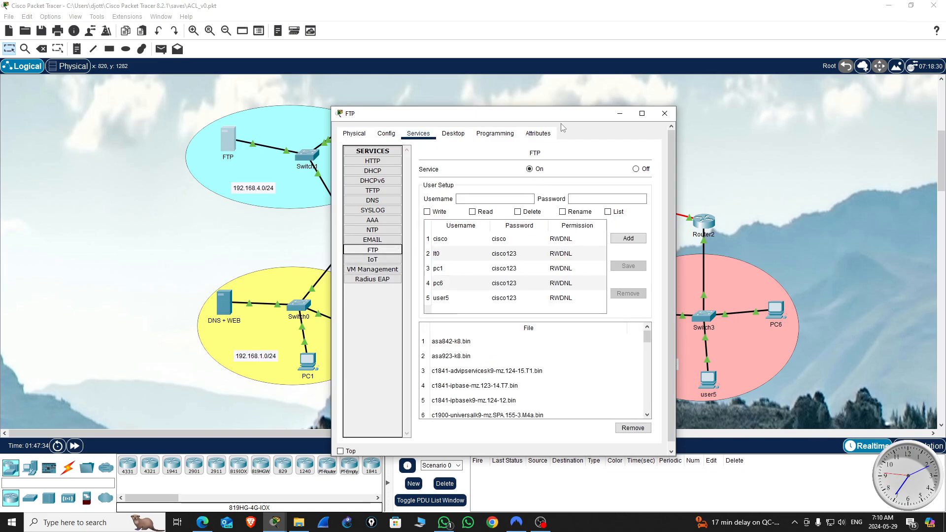
left_click_drag(566, 115, 352, 65)
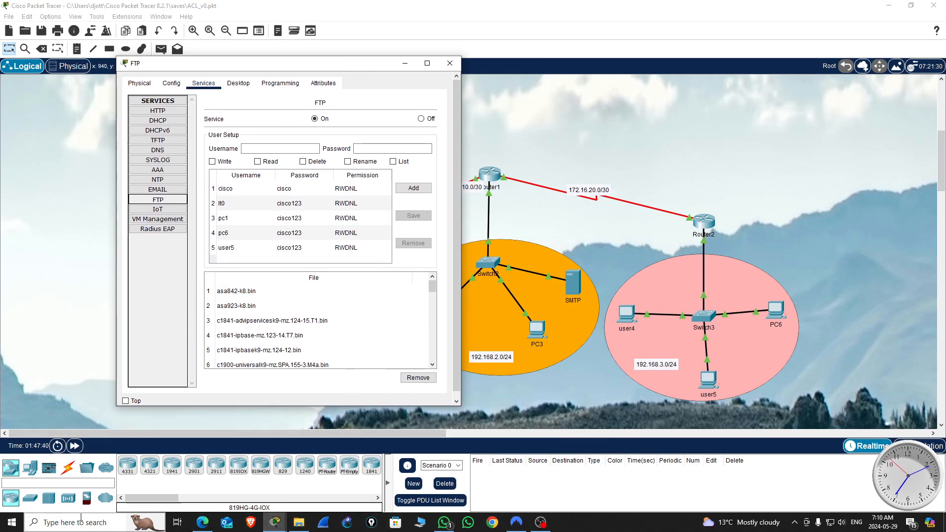
Step: Use Snipping Tool to capture the usernames lt0, pc1, pc6 and user5 from the reference FTP server's user list
left_click(79, 521)
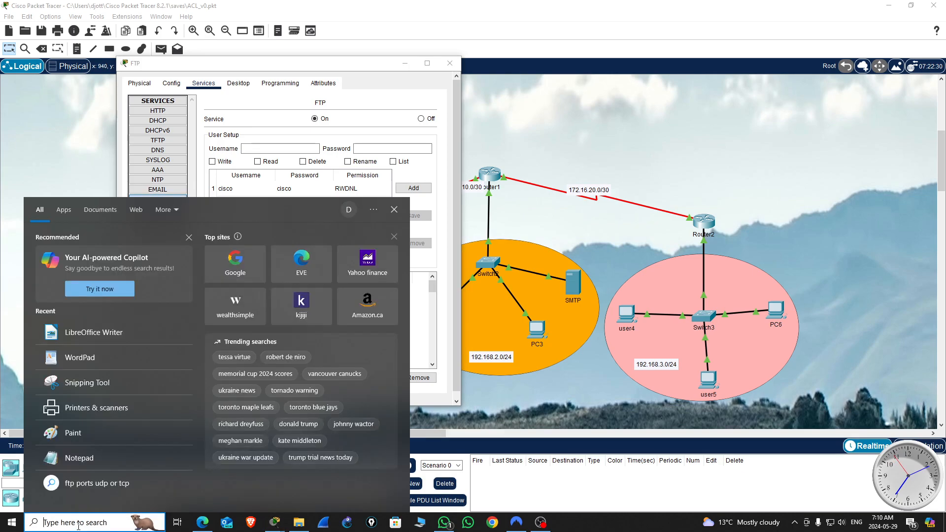
type("snip")
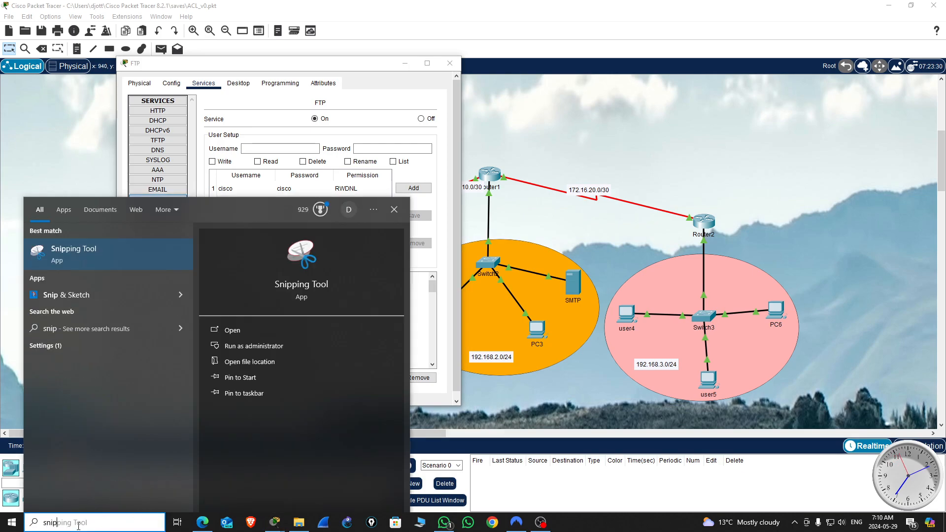
key("Return")
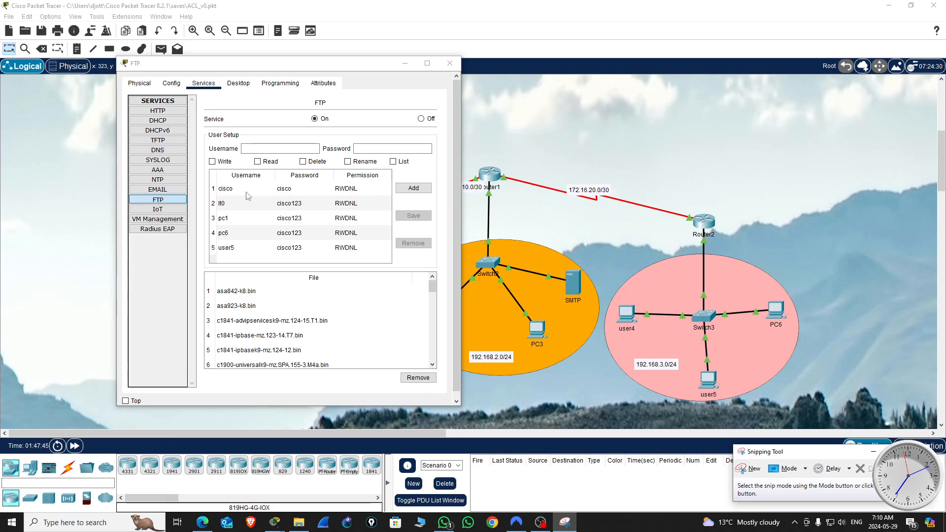
left_click(754, 479)
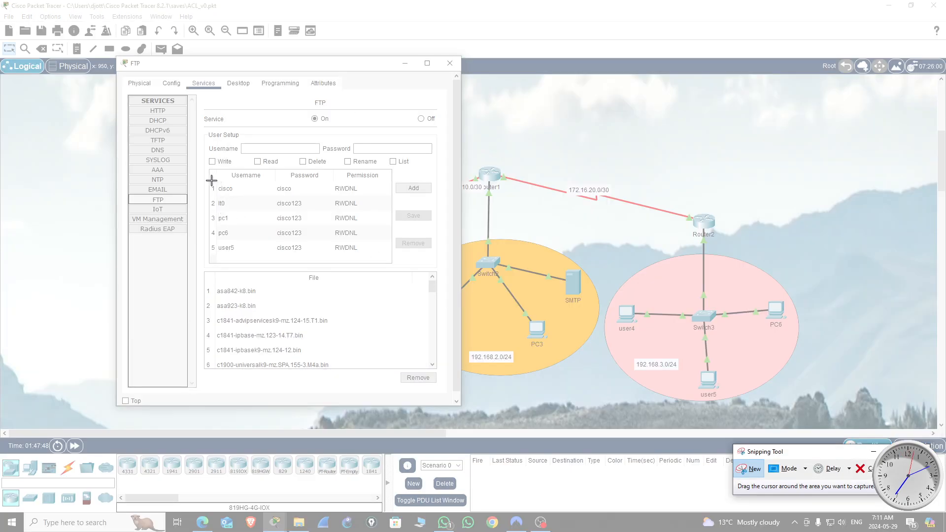
left_click_drag(209, 197, 248, 266)
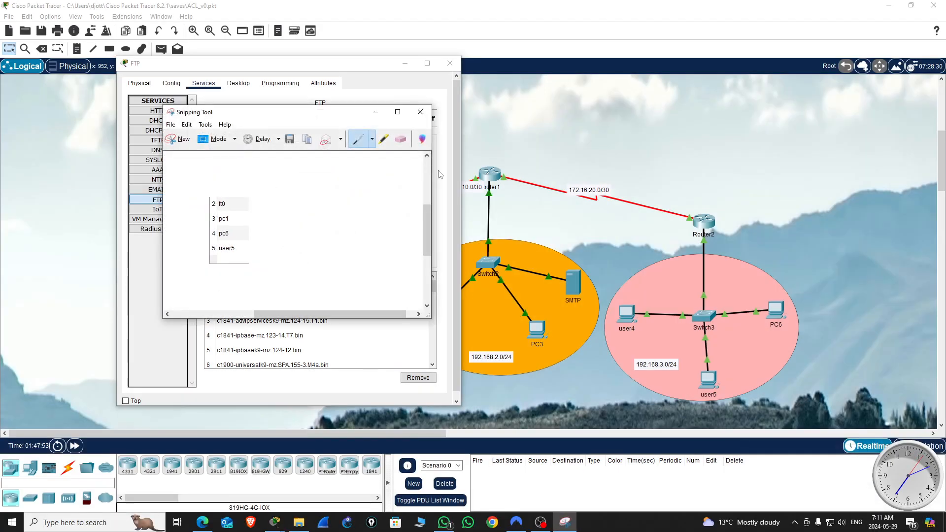
Step: Put the ACL_v0 topology and its FTP window out of view and move the username snip beside the new topology
left_click(831, 7)
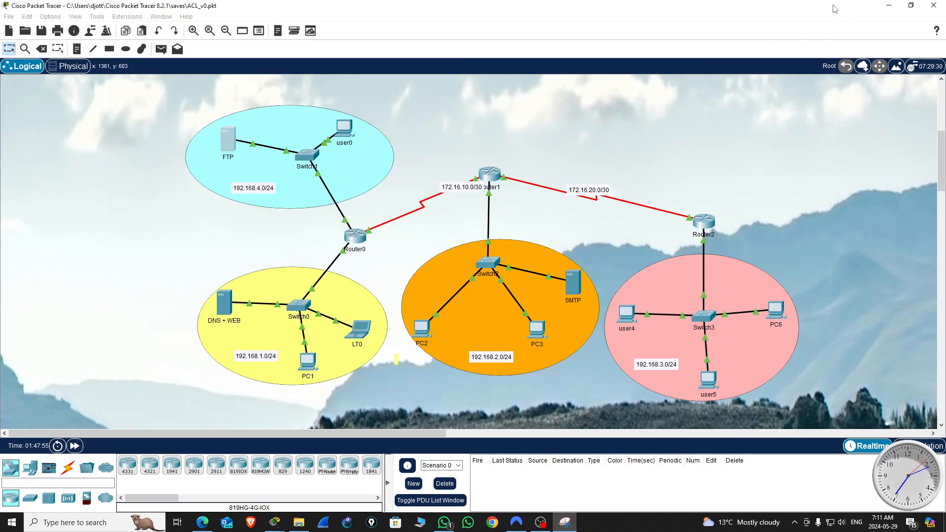
left_click(888, 6)
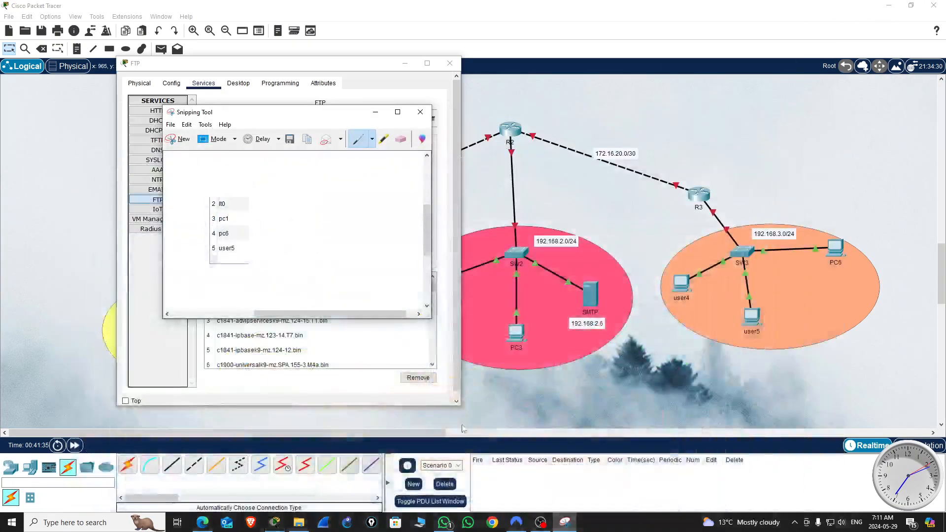
left_click(404, 66)
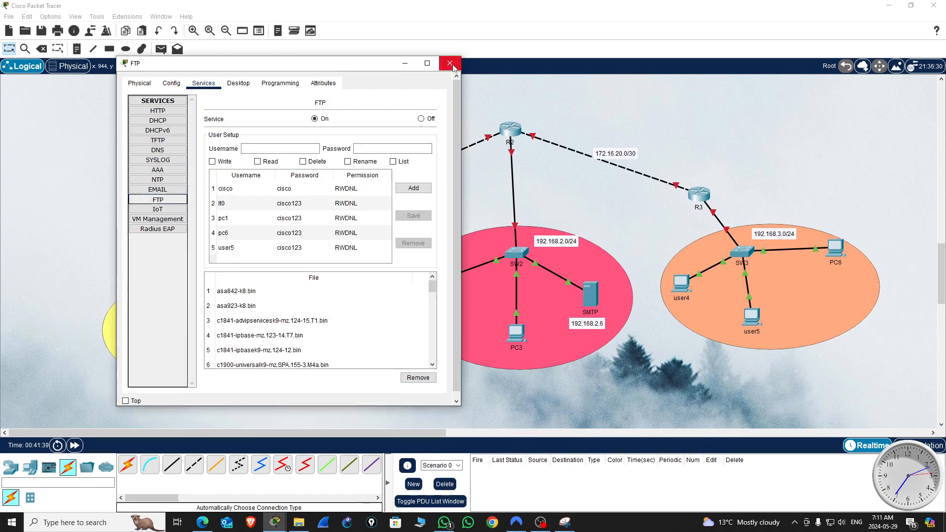
left_click_drag(295, 112, 613, 118)
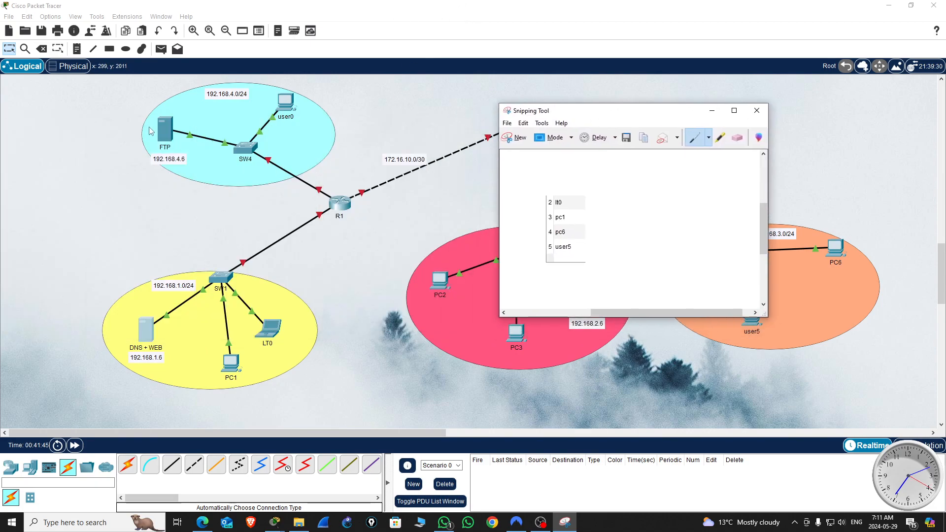
Step: Open the FTP service settings of the new topology's FTP server and place its window beside the username snip
left_click(166, 139)
left_click(889, 6)
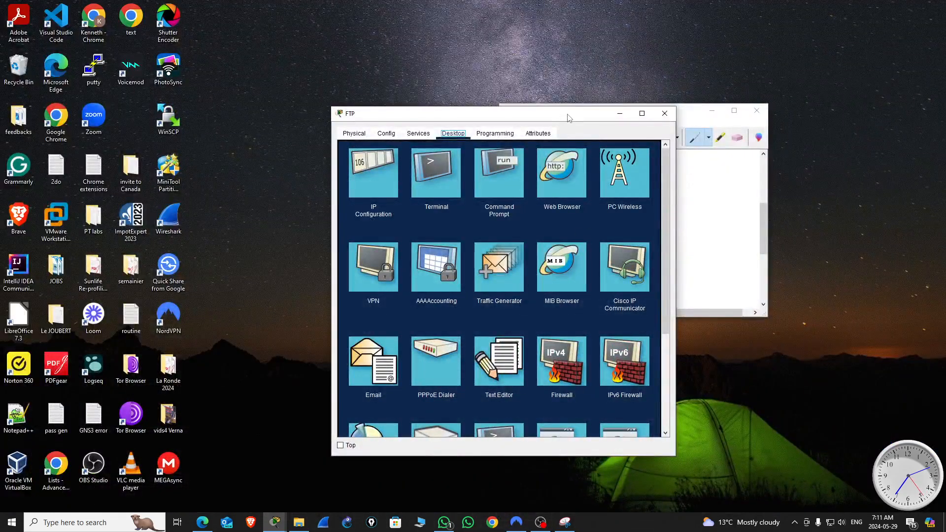
left_click_drag(569, 118, 320, 37)
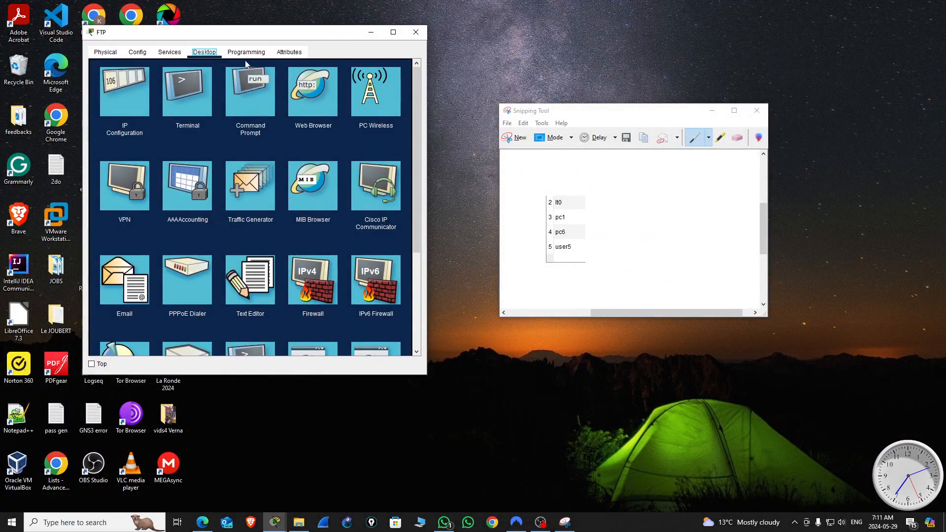
left_click(169, 52)
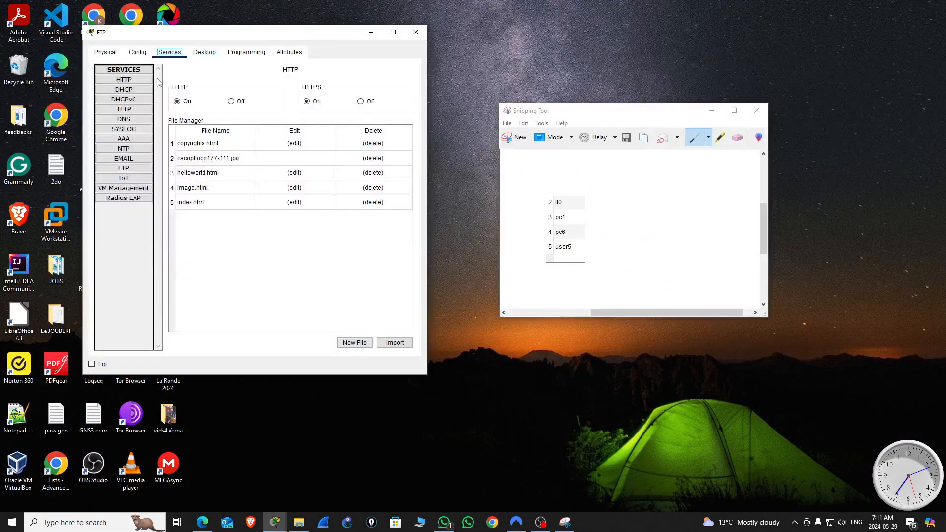
left_click(124, 169)
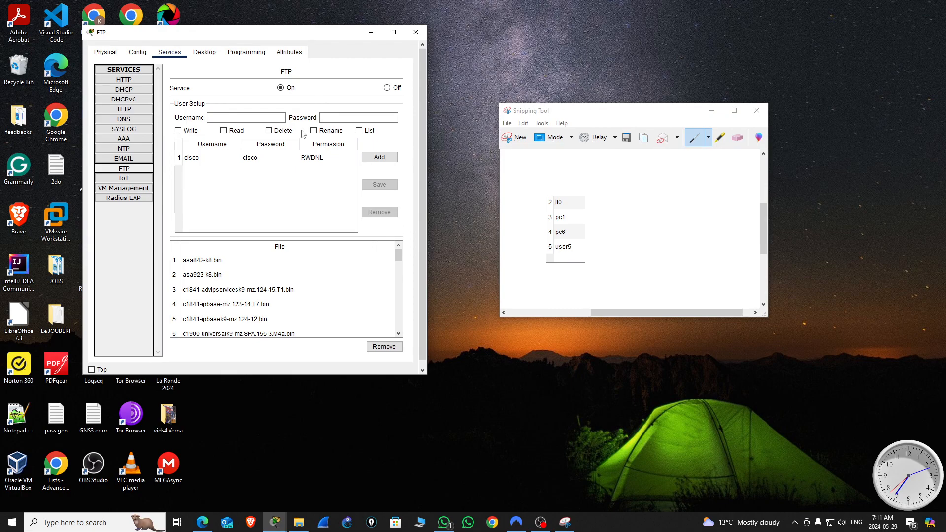
Step: Add the FTP user lt0 with its account password and Write, Read, Delete, Rename and List permissions
left_click(226, 120)
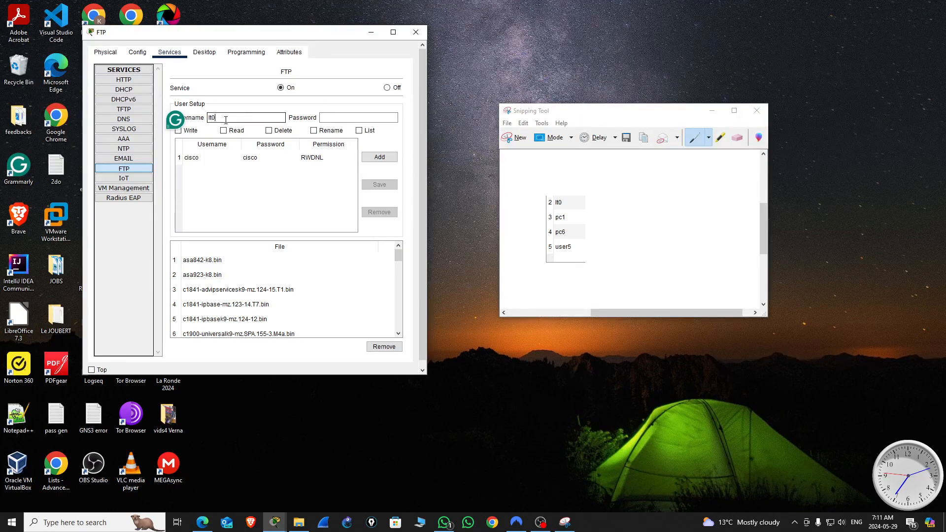
left_click(349, 118)
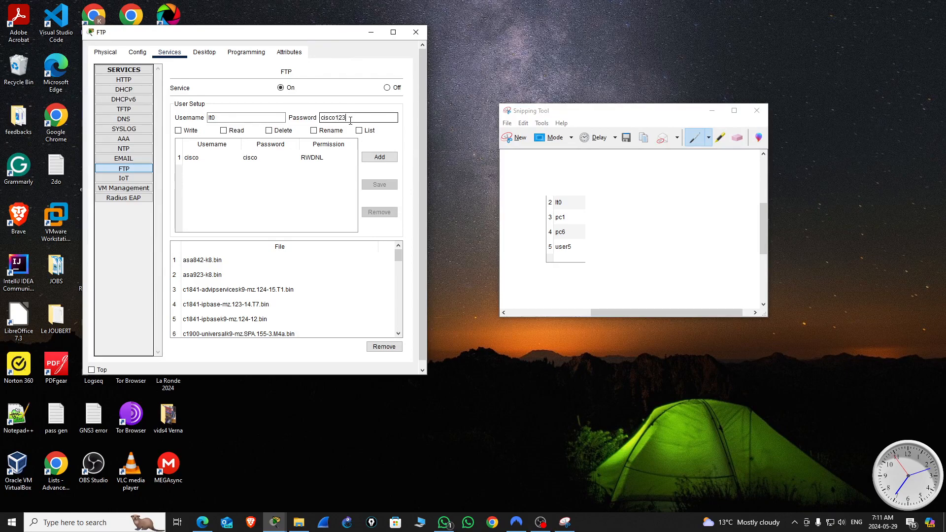
left_click(179, 131)
left_click(228, 132)
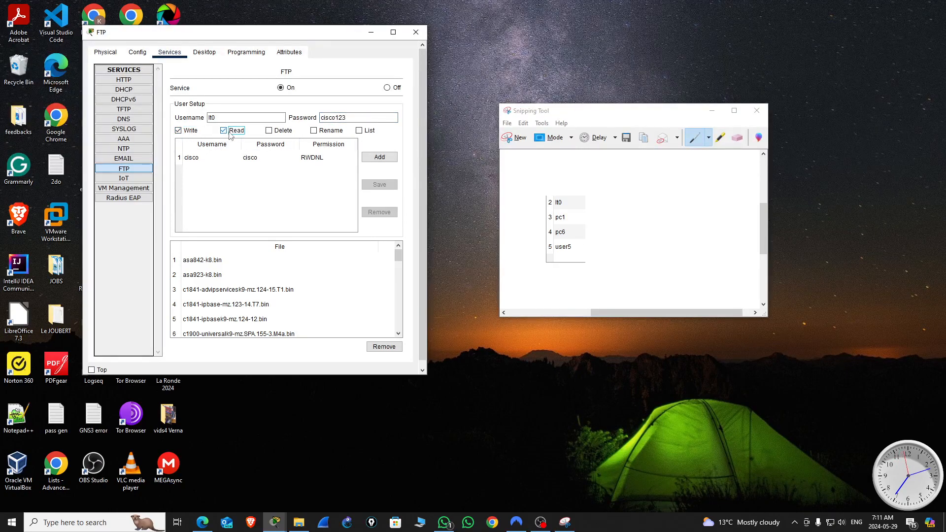
left_click(270, 132)
left_click(320, 132)
left_click(364, 132)
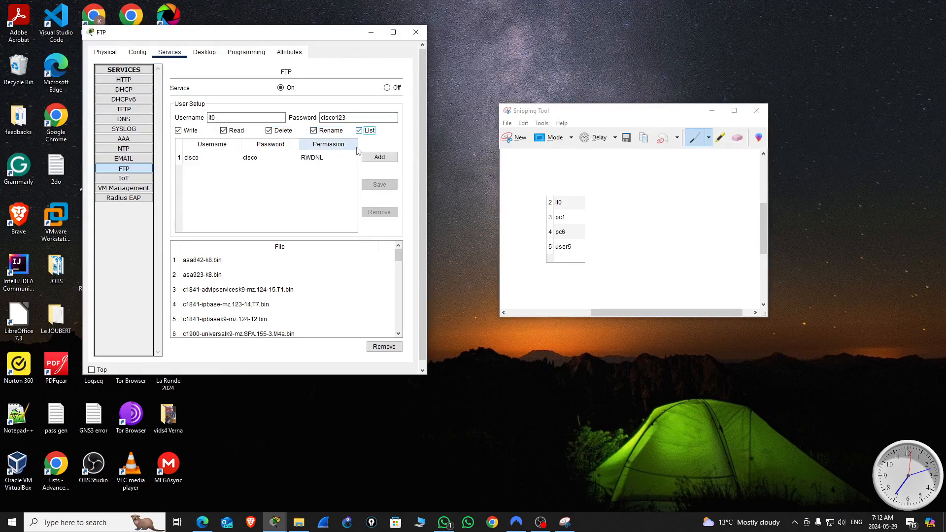
left_click(380, 159)
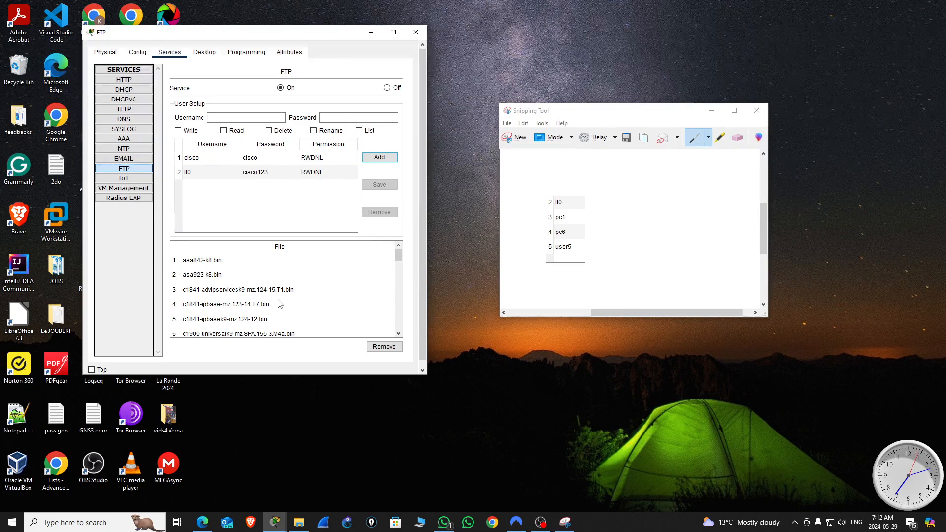
Step: Add the FTP user pc1 with its account password and Write, Read, Delete, Rename and List permissions
left_click(216, 116)
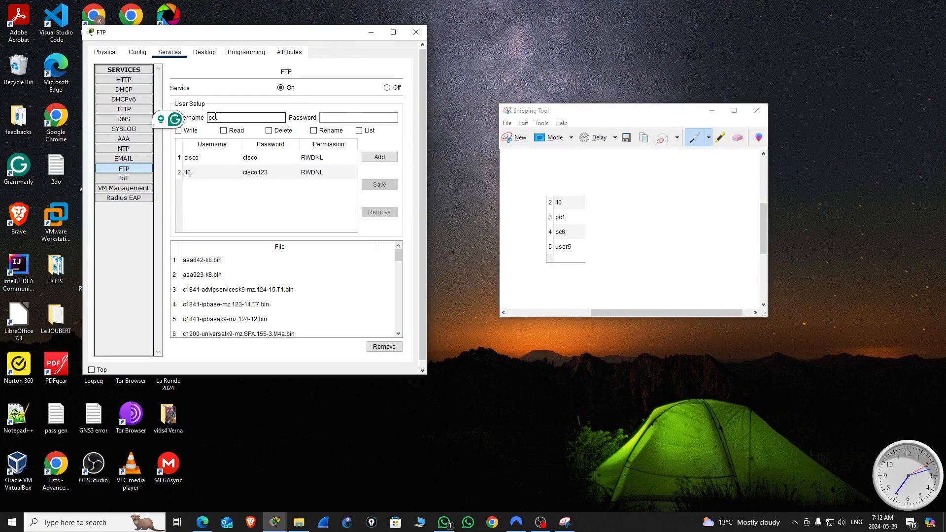
left_click(344, 118)
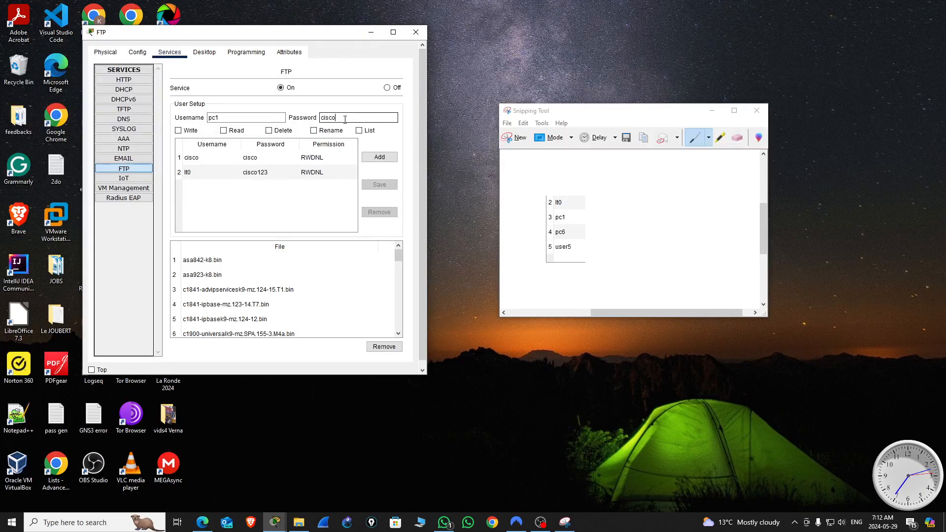
left_click(177, 131)
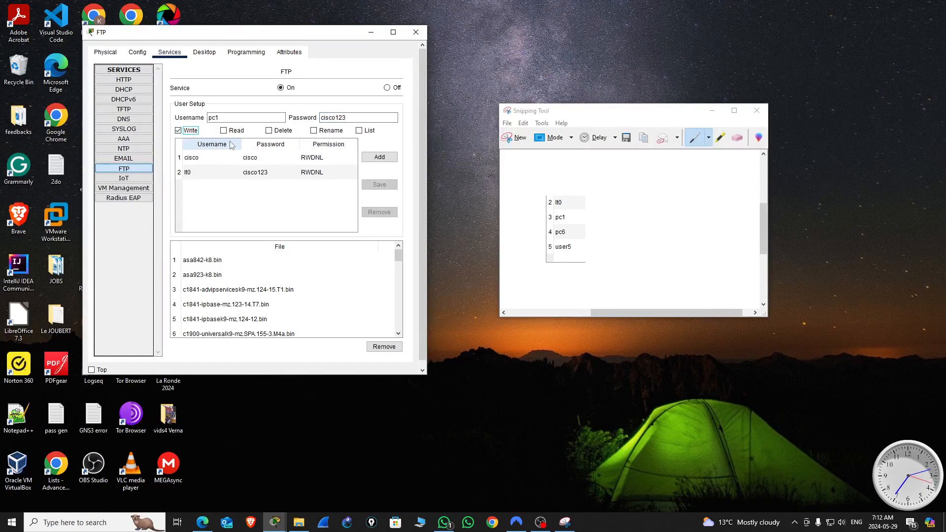
left_click(279, 132)
left_click(314, 131)
left_click(359, 131)
left_click(384, 158)
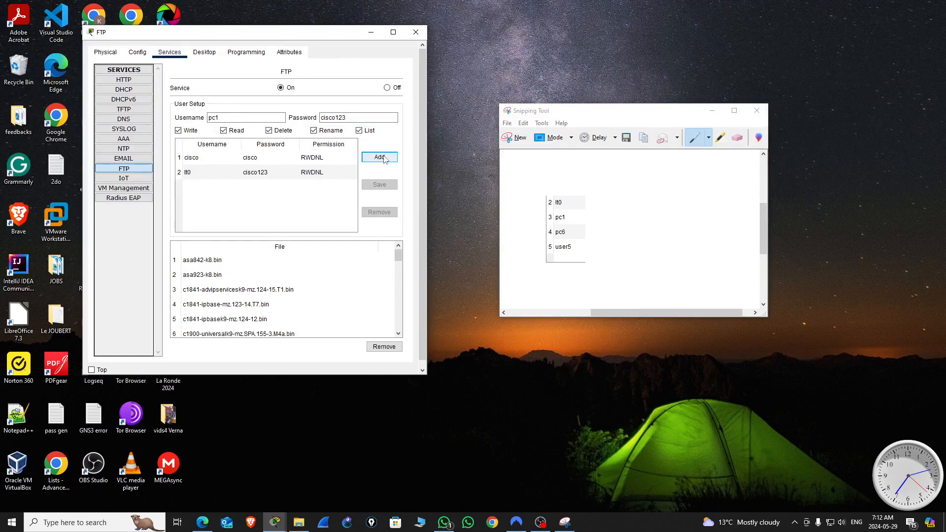
Step: Review the settings and permissions of the FTP accounts cisco, lt0, pc1, pc6 and user5
left_click(191, 188)
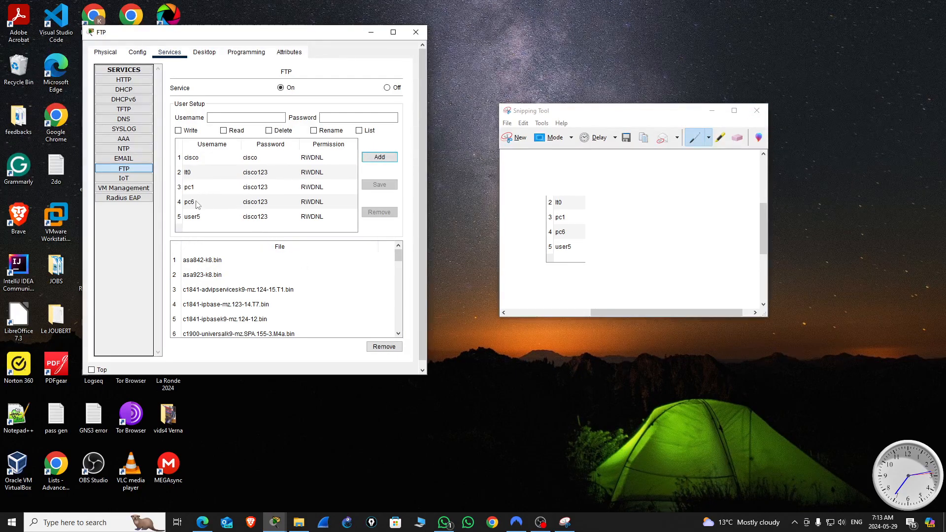
left_click(202, 160)
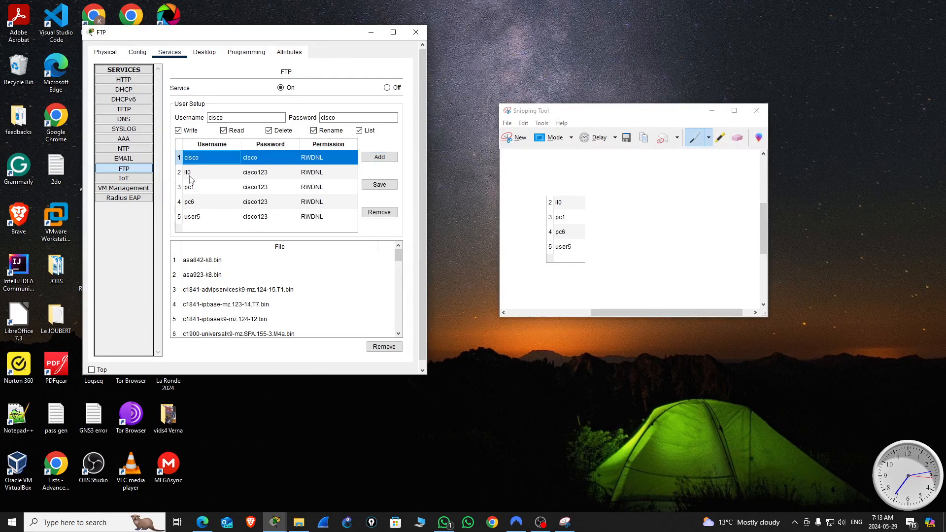
left_click(190, 174)
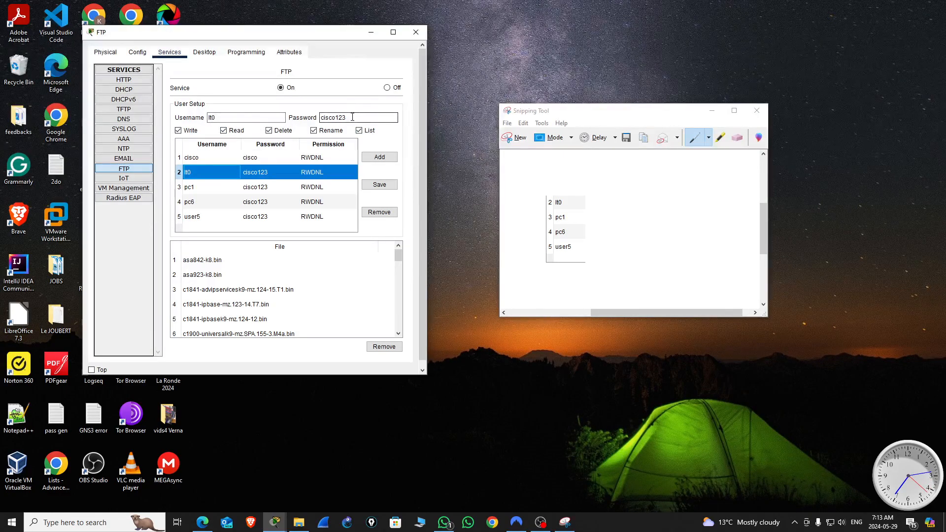
left_click(200, 188)
left_click(196, 205)
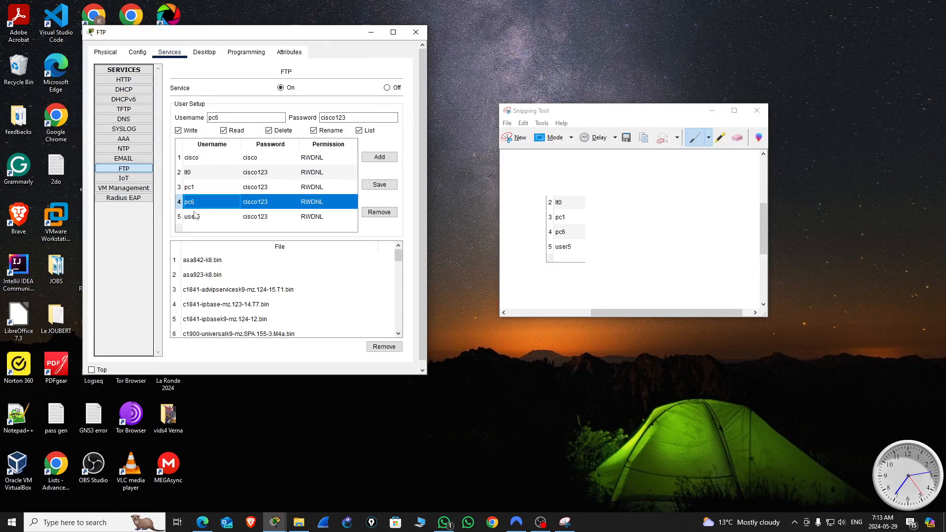
left_click(200, 218)
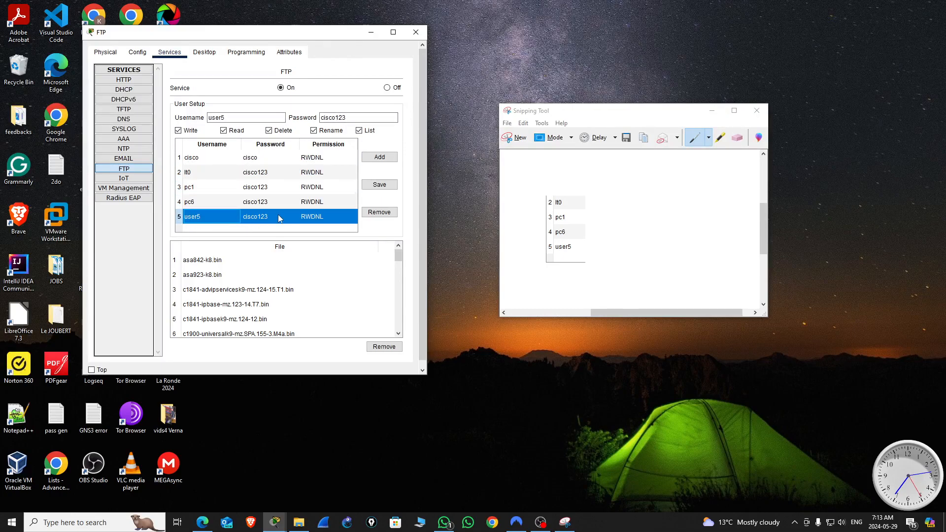
Step: Close the FTP server window and discard the username snip, returning to the new topology in Packet Tracer
left_click(415, 33)
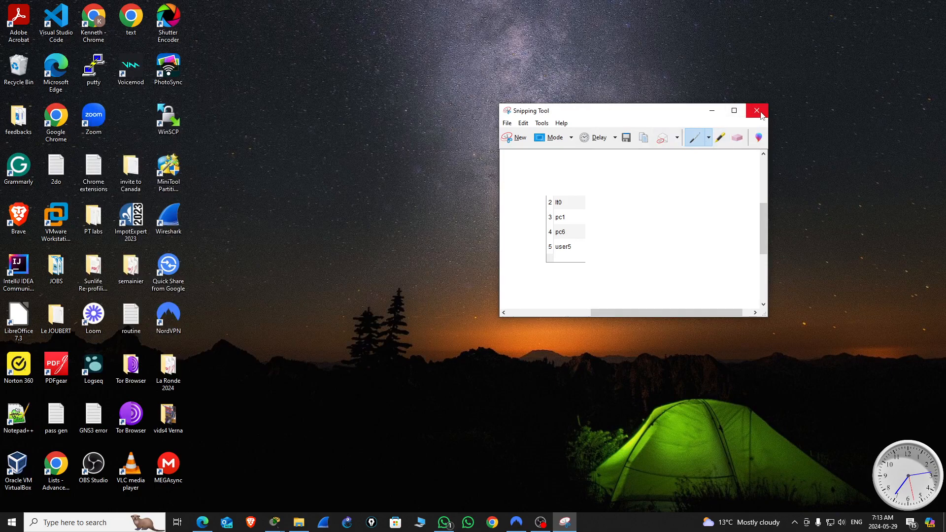
left_click(757, 110)
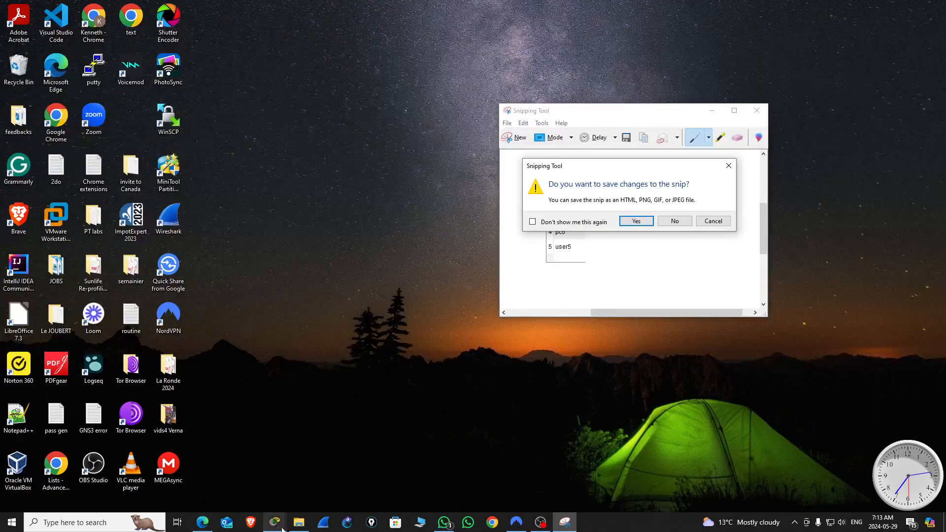
left_click(671, 222)
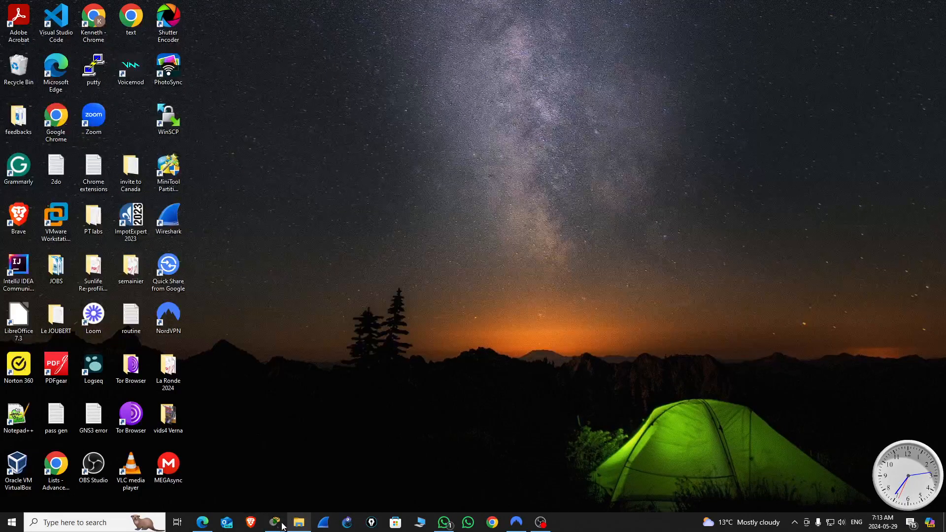
mouse_move(275, 522)
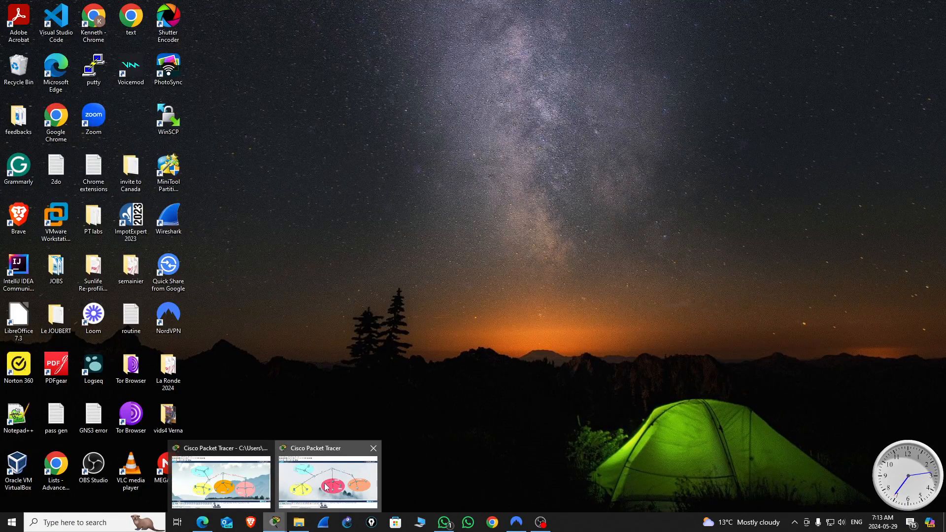
left_click(319, 487)
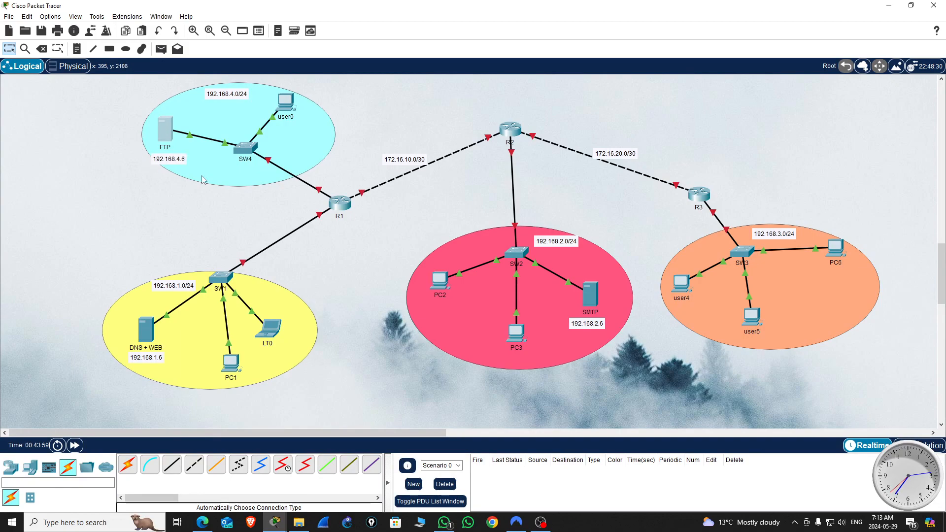
Step: Briefly reopen and close the FTP server's window, and save the new topology as ACL_Lab.pkt
left_click(164, 137)
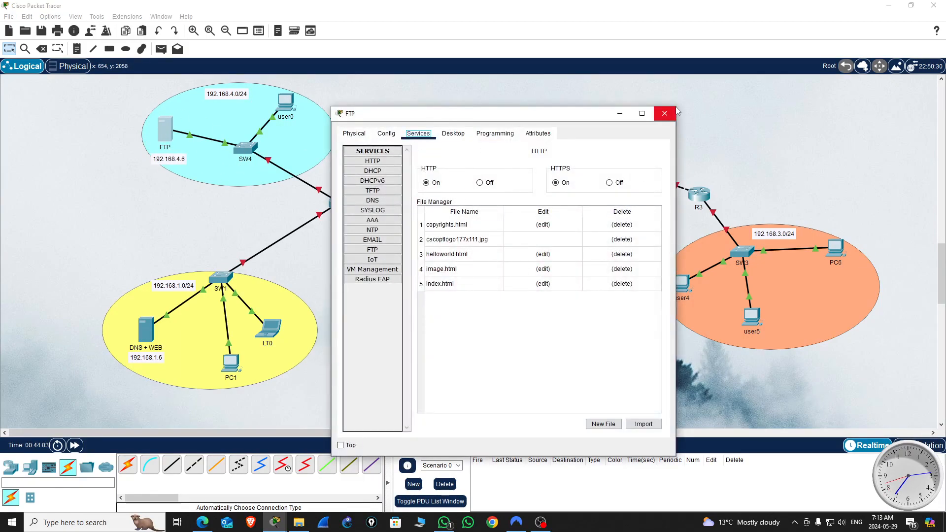
left_click(672, 113)
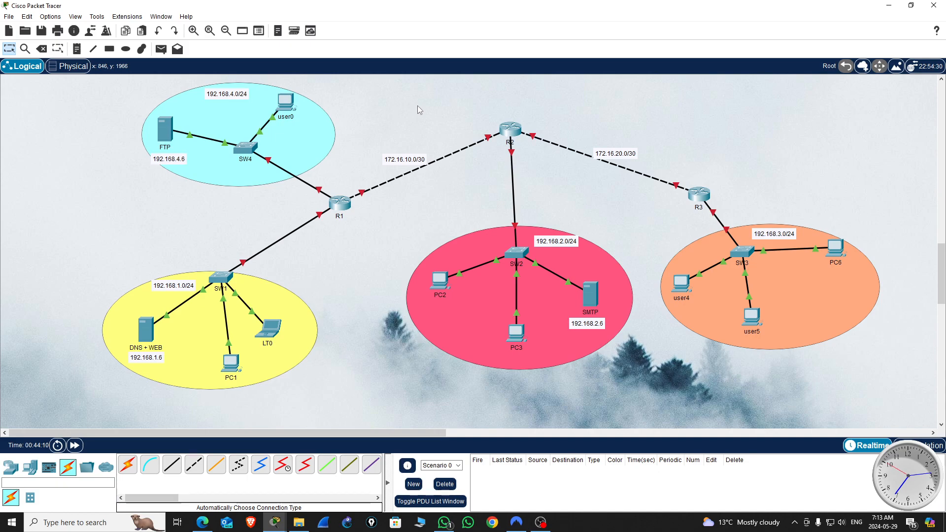
key("ctrl+s")
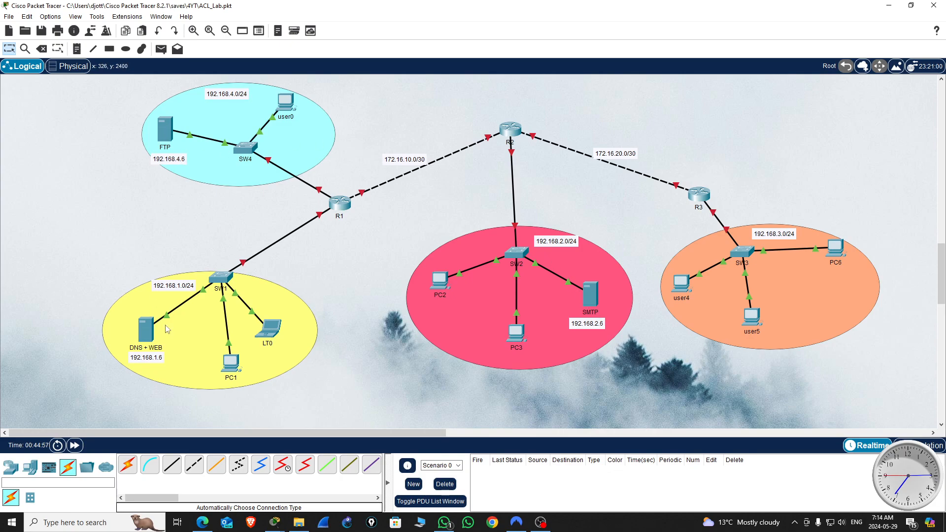
left_click(593, 300)
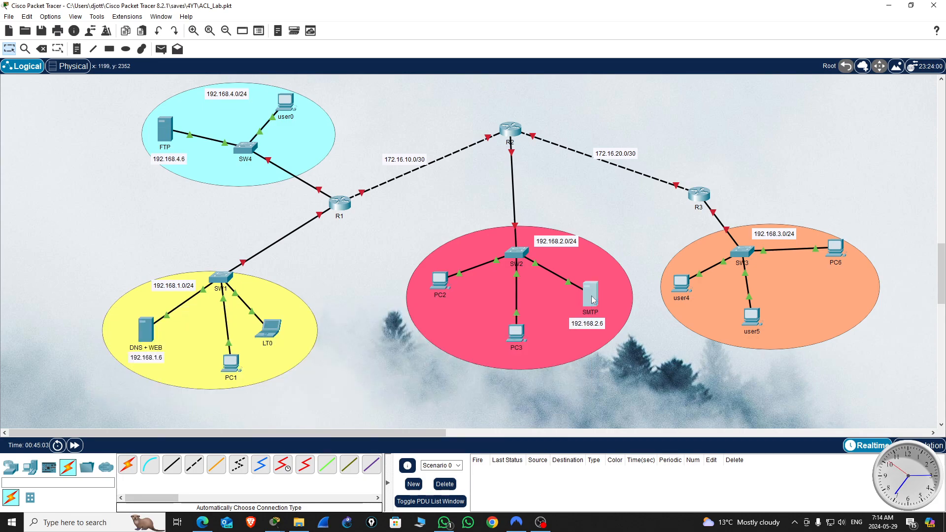
left_click_drag(574, 112, 370, 34)
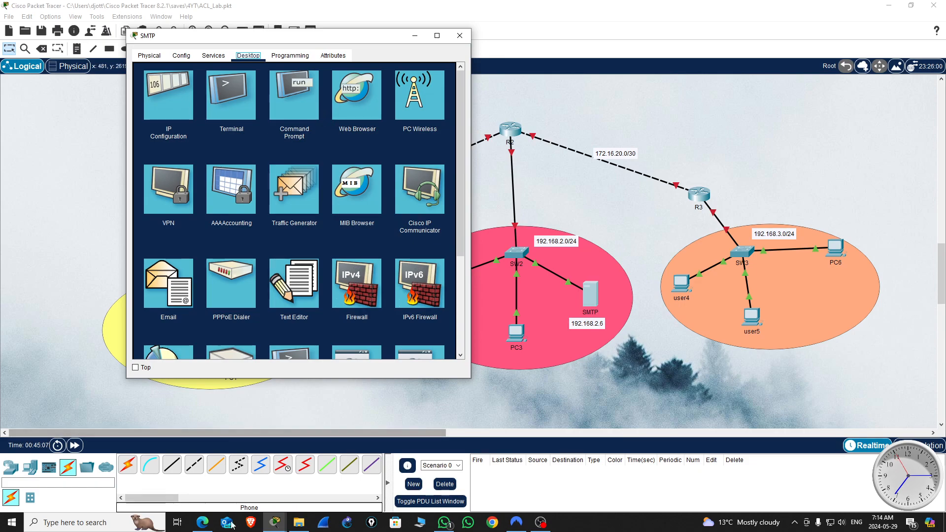
left_click(459, 35)
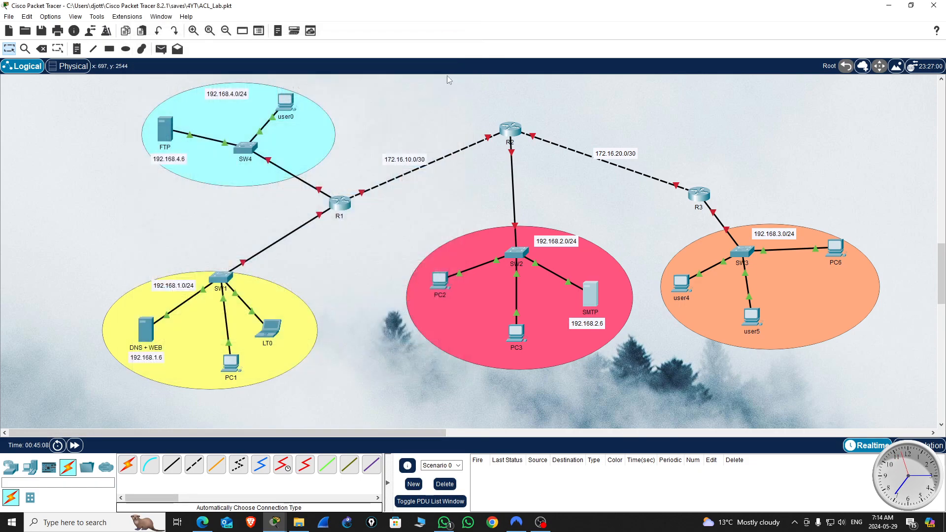
Step: Switch to the ACL_v0 topology and examine the SMTP server's email service settings, including its domain name and the user0 account
left_click(268, 527)
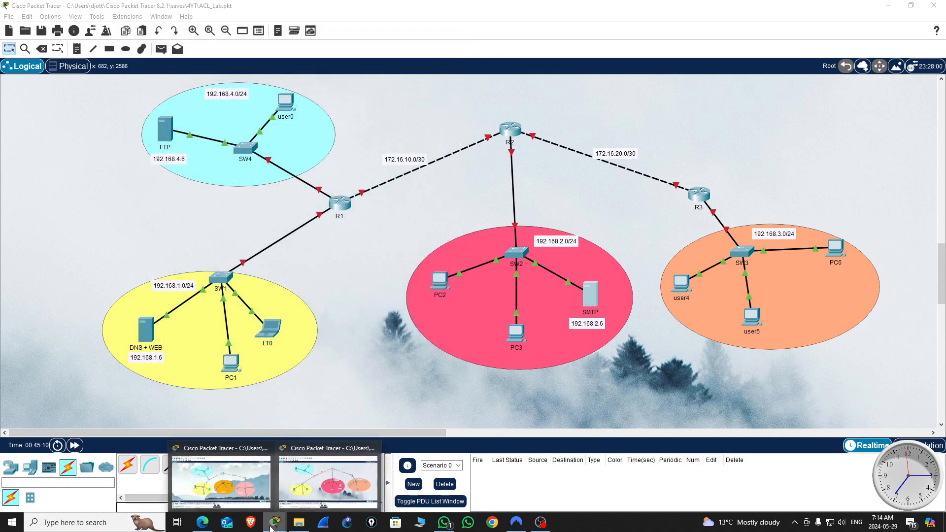
left_click(328, 482)
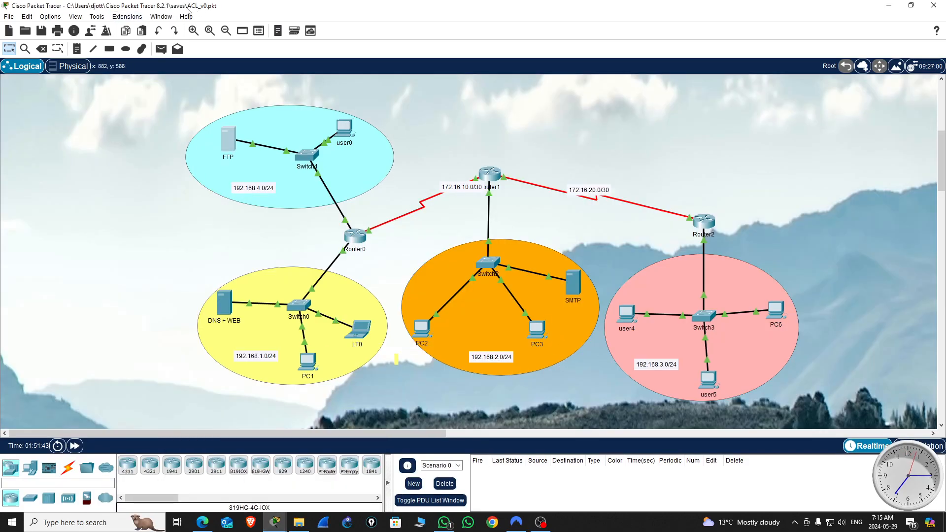
left_click(571, 287)
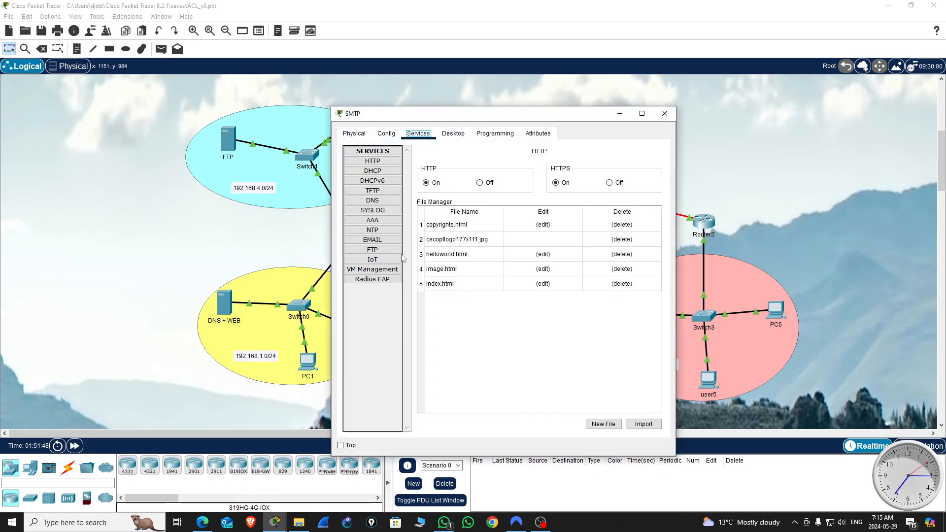
left_click(378, 240)
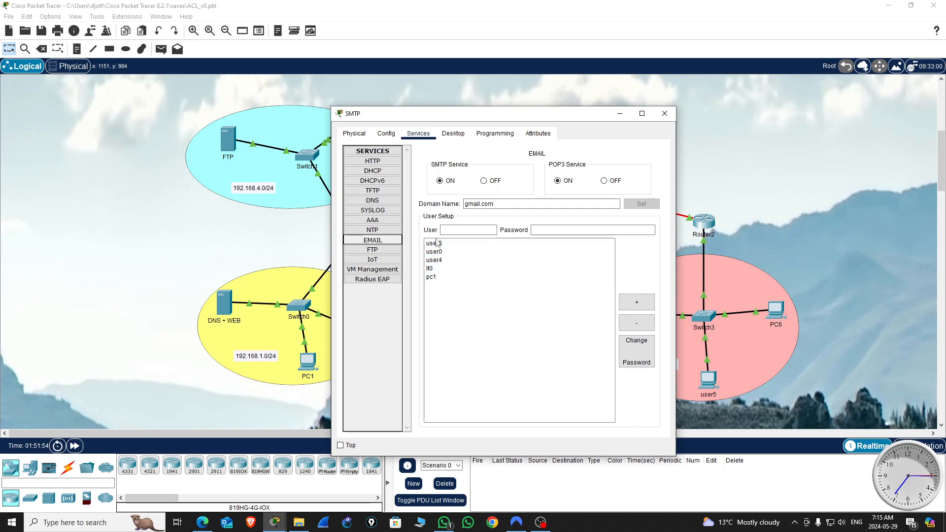
left_click_drag(576, 114, 355, 98)
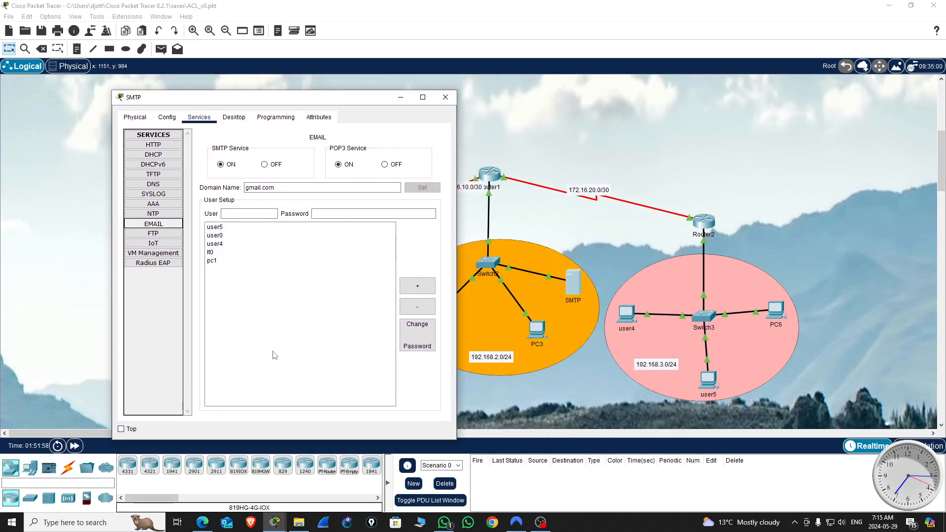
left_click(232, 236)
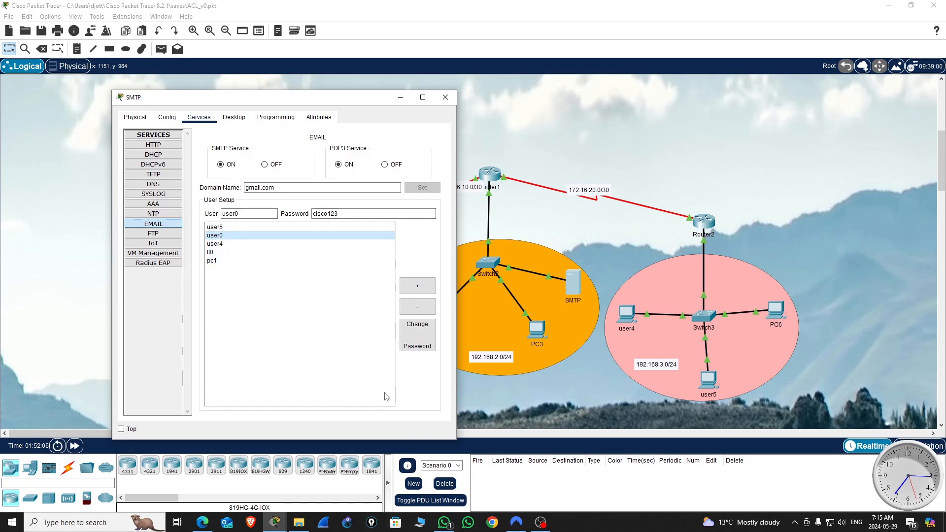
left_click_drag(275, 187, 251, 186)
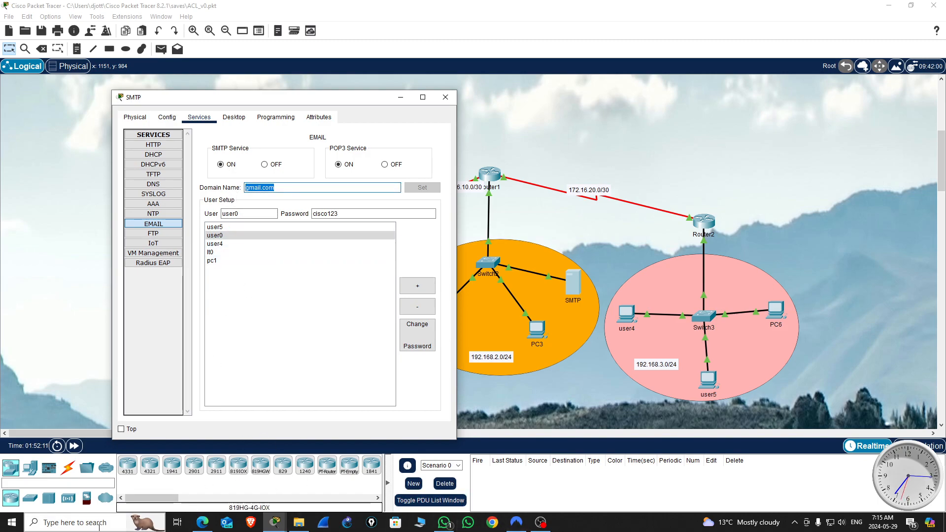
Step: Capture the reference email settings with Snipping Tool and open the ACL_Lab SMTP server's email service beside the snip
left_click(99, 525)
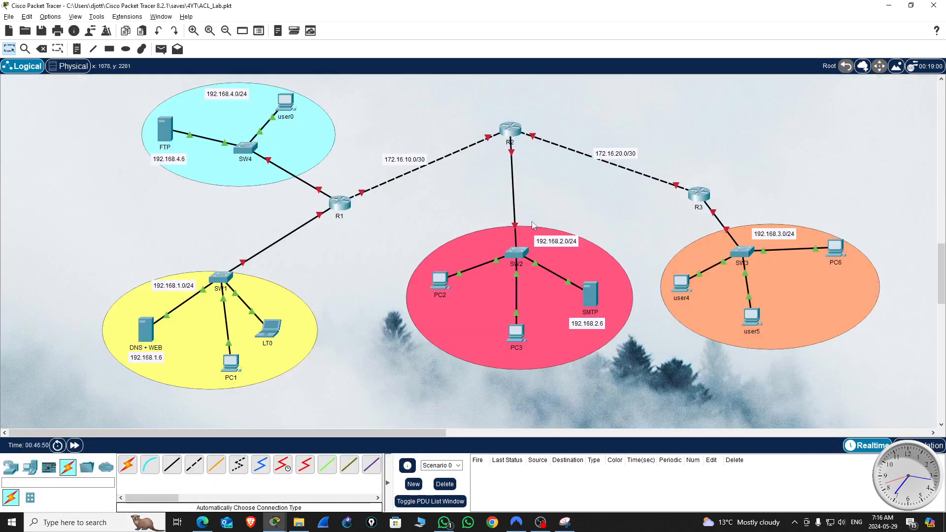
left_click(565, 523)
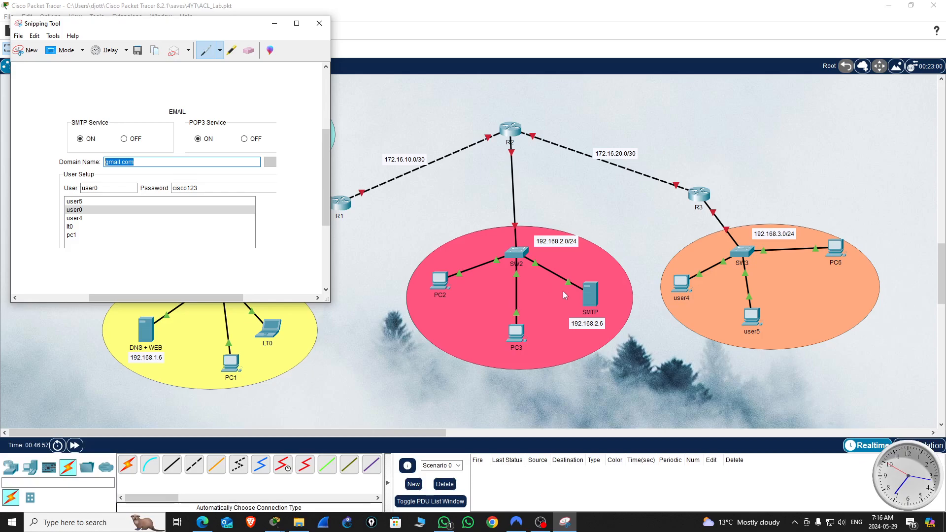
left_click(594, 296)
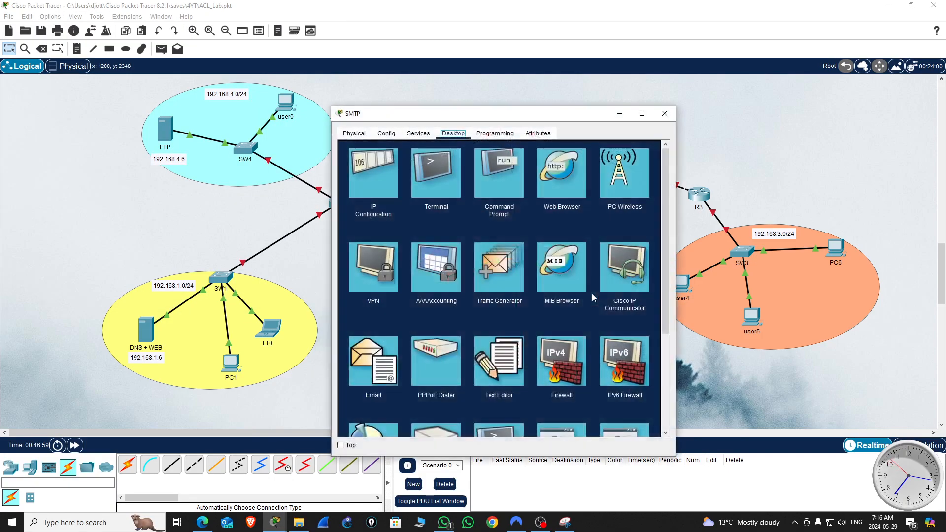
left_click(419, 138)
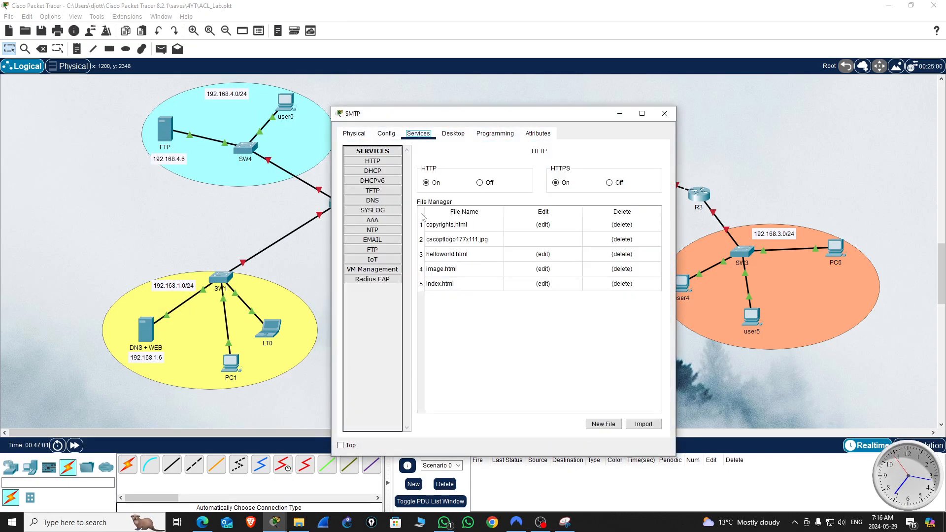
left_click(374, 240)
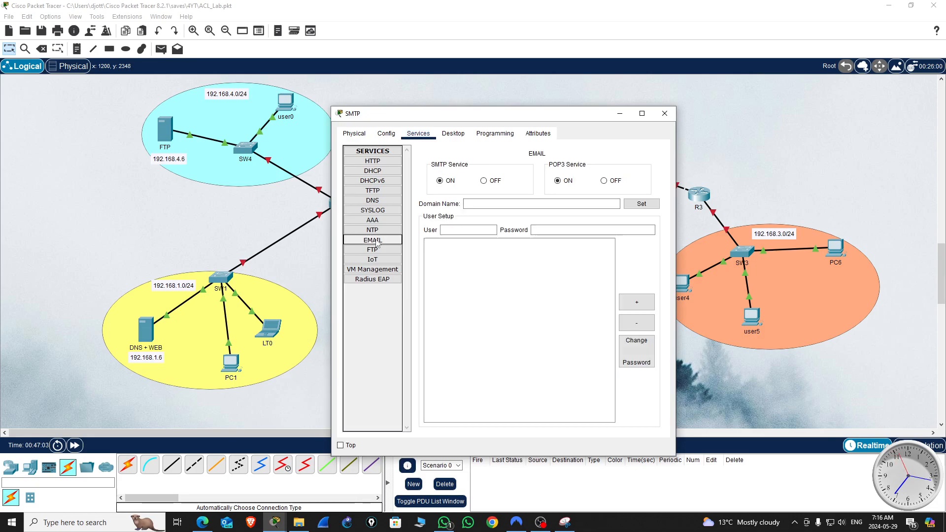
left_click_drag(578, 114, 734, 77)
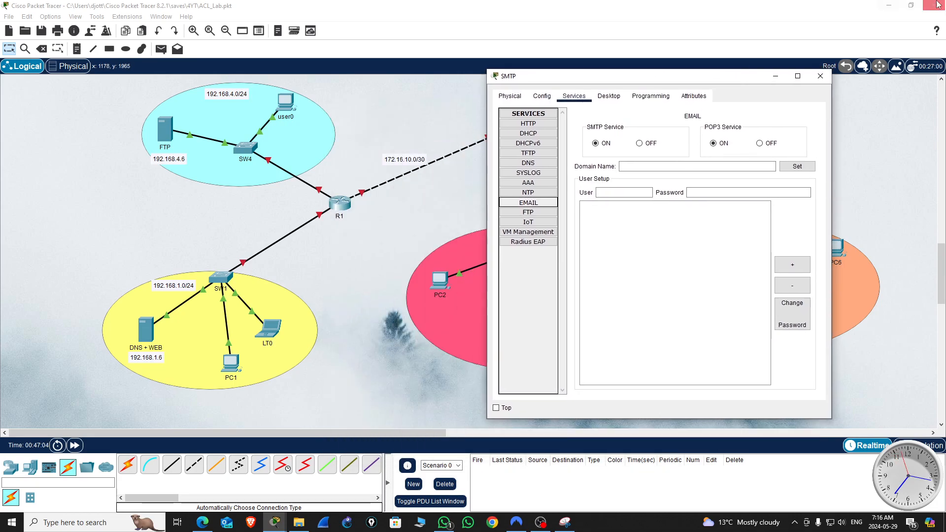
left_click(888, 5)
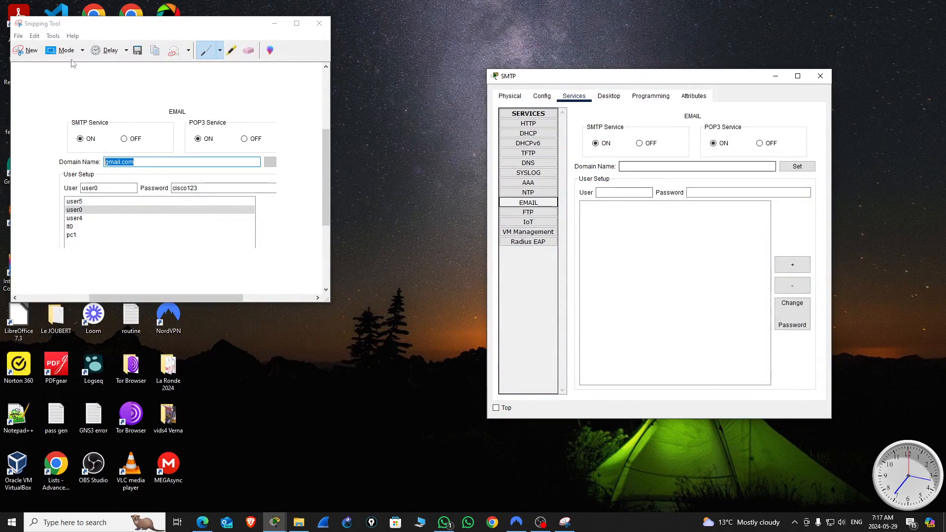
Step: Set the SMTP server's email domain name to gmail.com
left_click(629, 166)
type("gma")
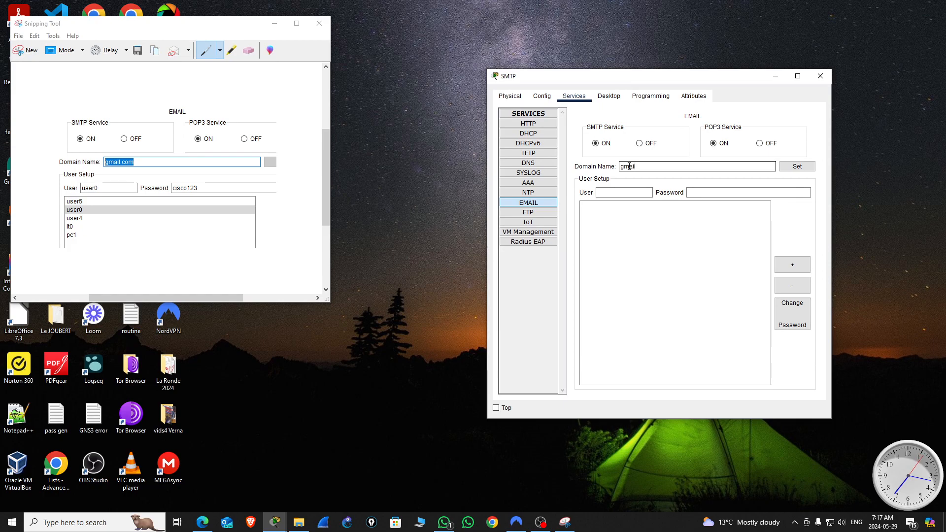
type("il.com")
left_click(797, 167)
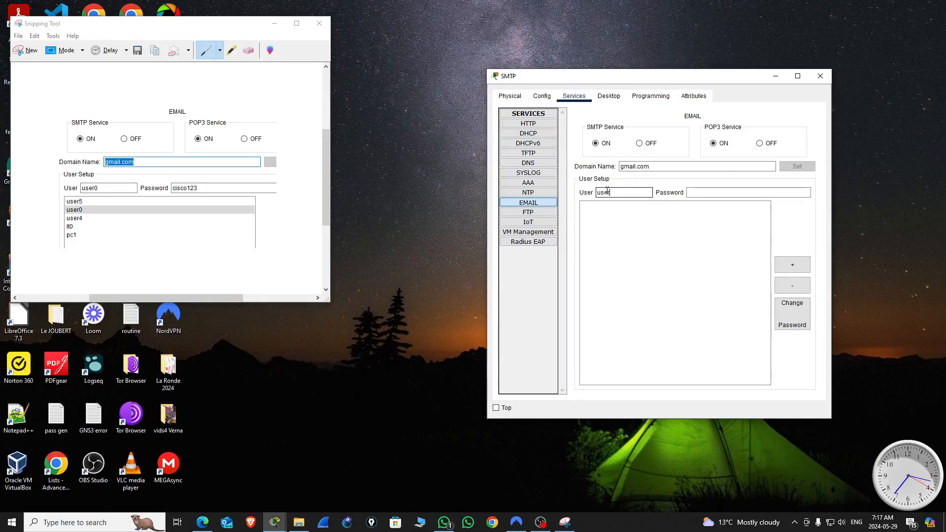
Step: Add the email user user0 with its account password on the SMTP server
type("0")
left_click(701, 192)
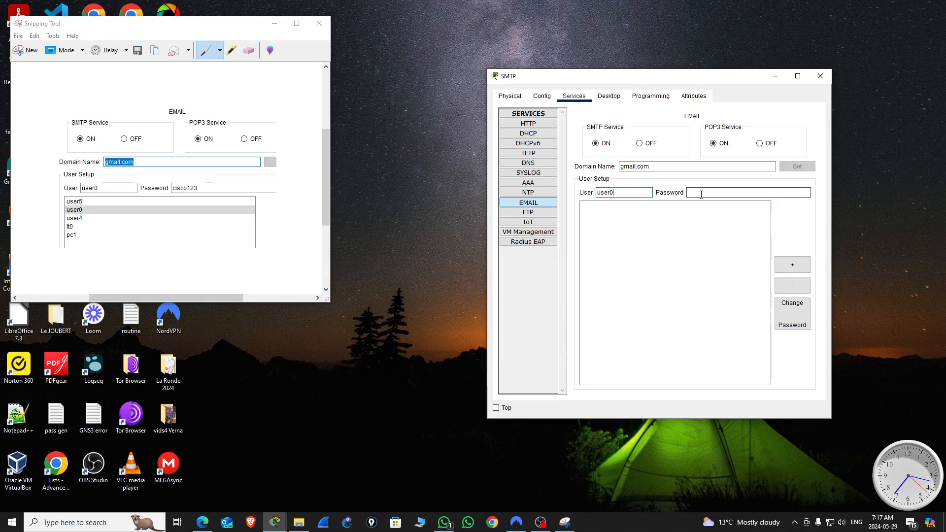
type("cisco123")
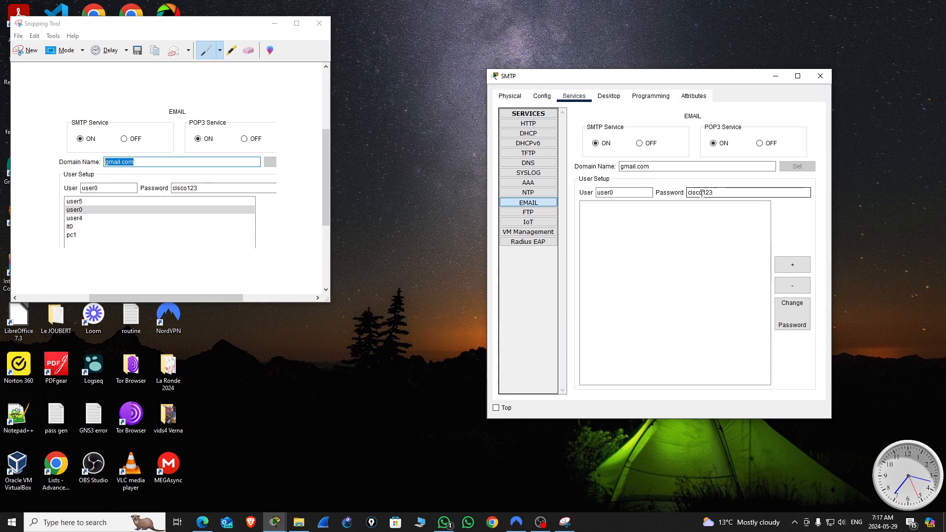
left_click(796, 269)
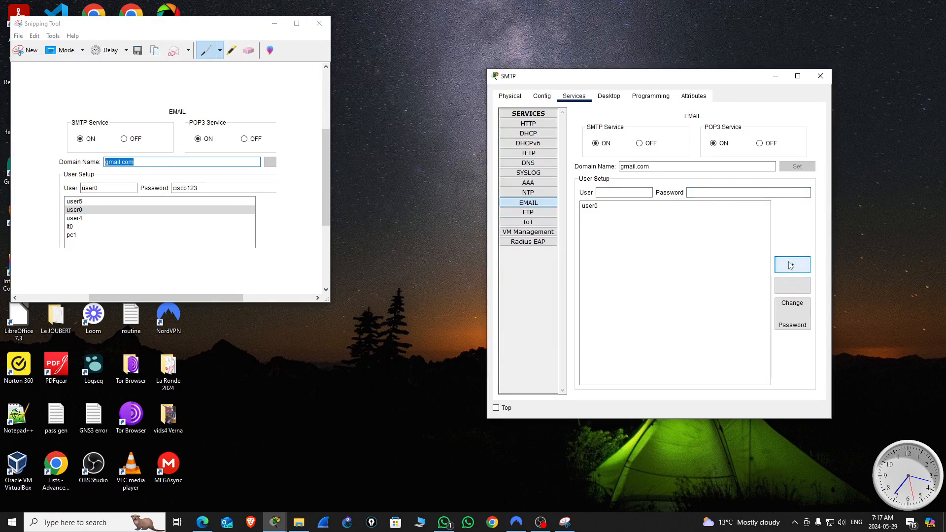
Step: Add the email users user5, user4, lt0 and pc1 with their account passwords
left_click(607, 192)
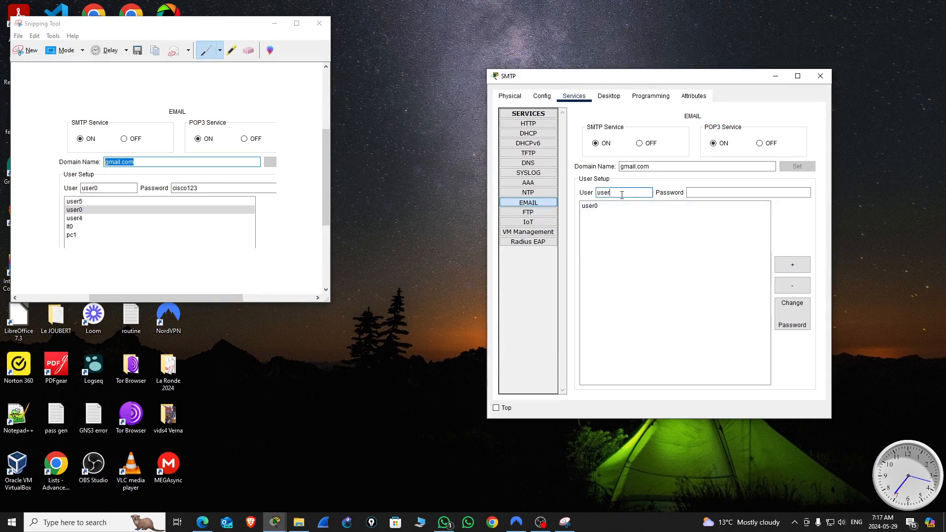
left_click(699, 192)
type("cisc")
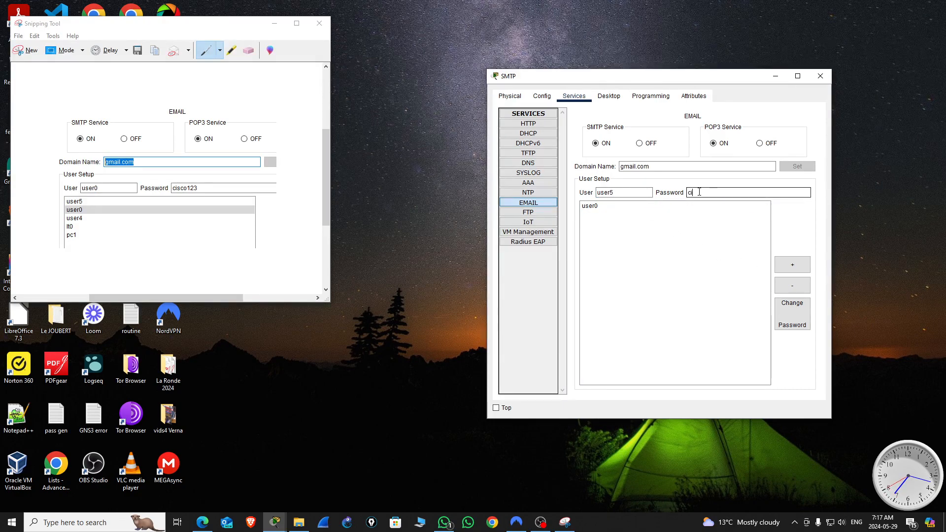
type("o123")
left_click(793, 266)
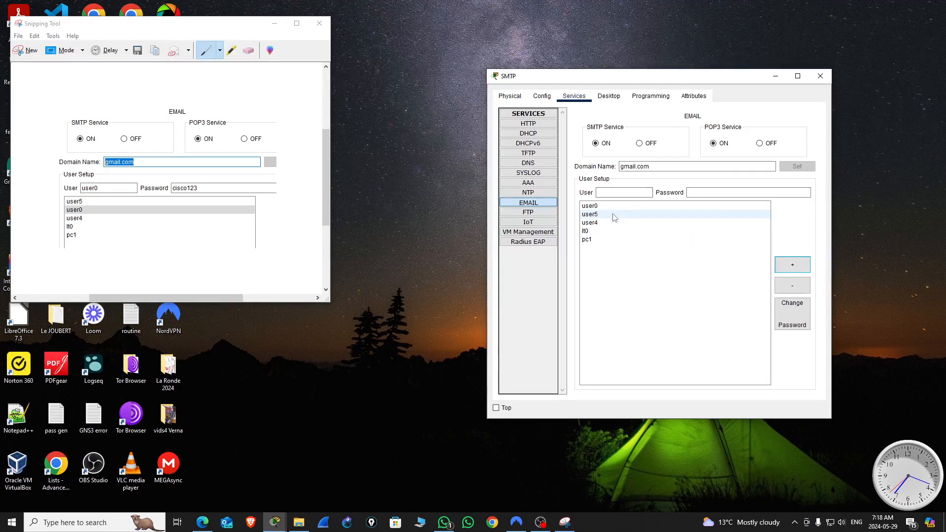
Step: Review the details of the email accounts user4, pc1, user5 and user0
left_click(589, 223)
left_click(588, 239)
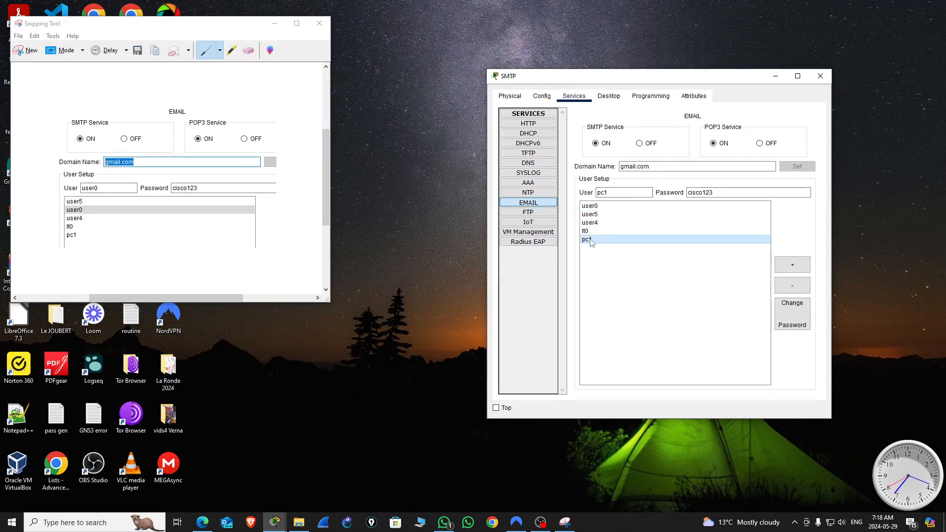
left_click(598, 215)
left_click(598, 207)
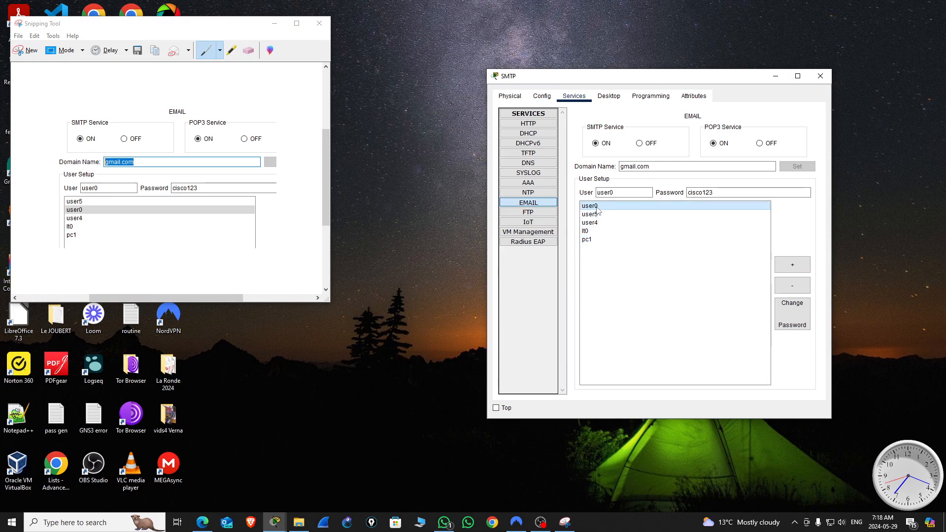
Step: Close the SMTP server window and discard the email settings snip, returning to the ACL_Lab topology in Packet Tracer
left_click(818, 76)
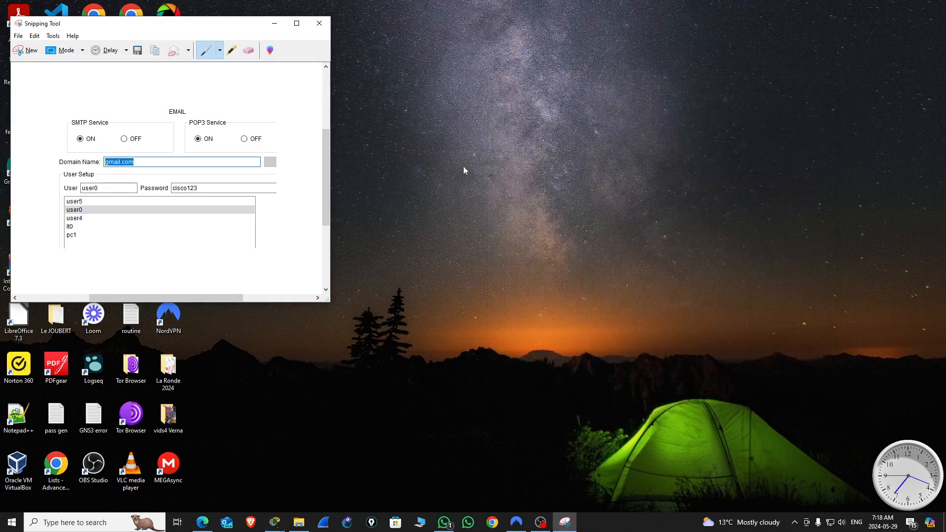
left_click(319, 25)
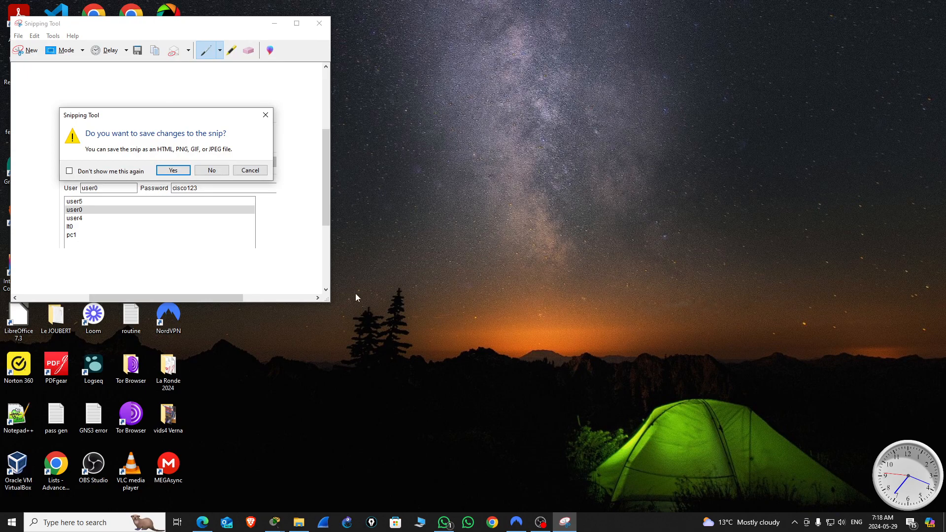
left_click(212, 171)
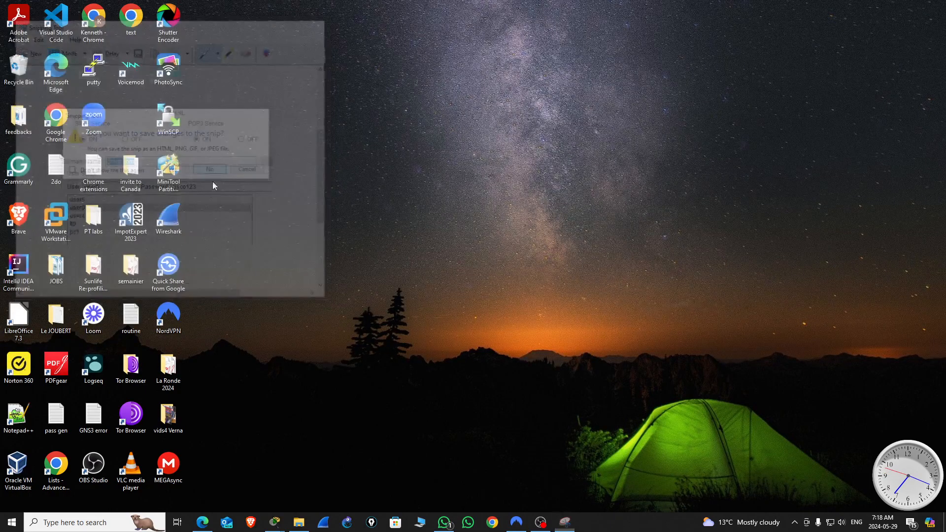
mouse_move(274, 522)
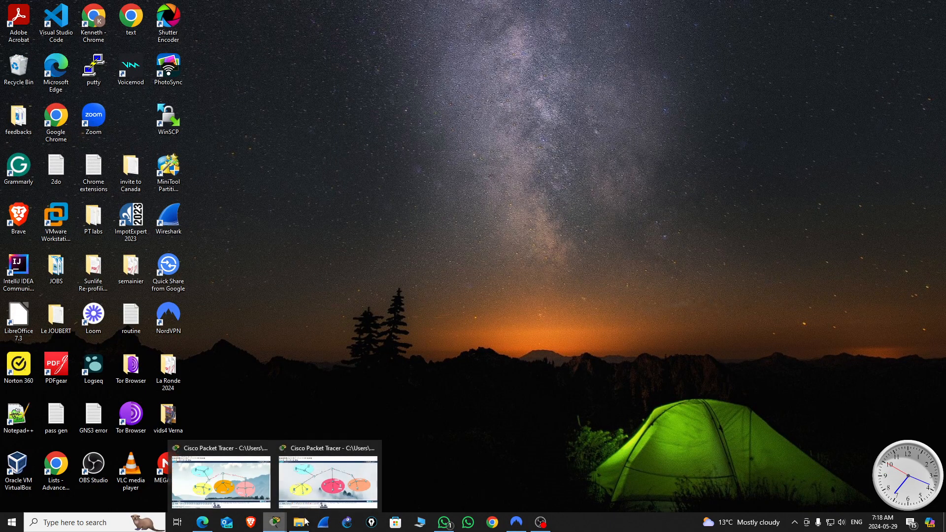
left_click(334, 478)
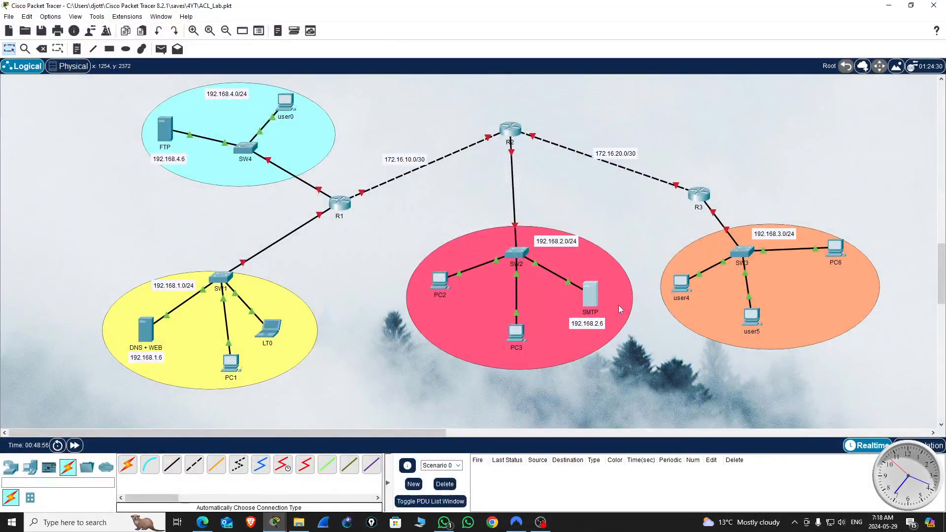
left_click(615, 288)
left_click(672, 355)
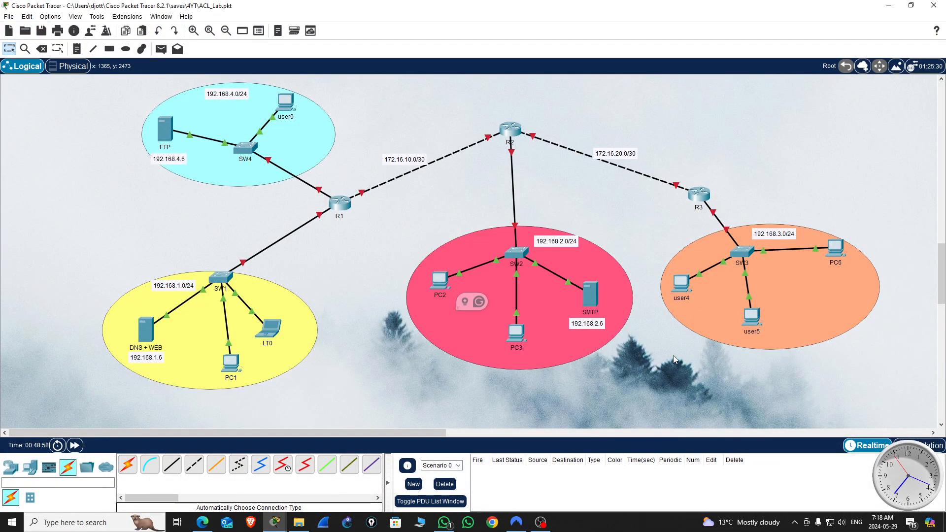
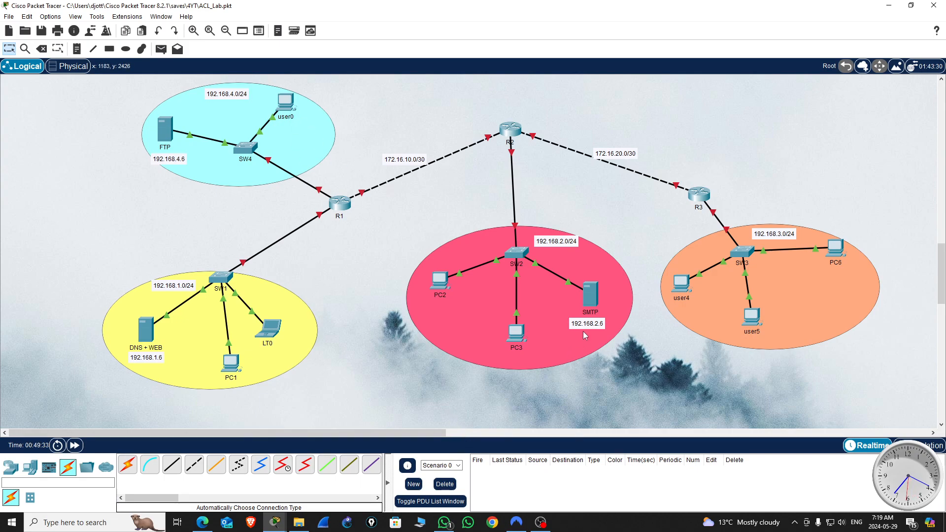
Step: Snip the SMTP server's email user list, open user5, and arrange both windows side by side with the topology minimized
left_click(589, 295)
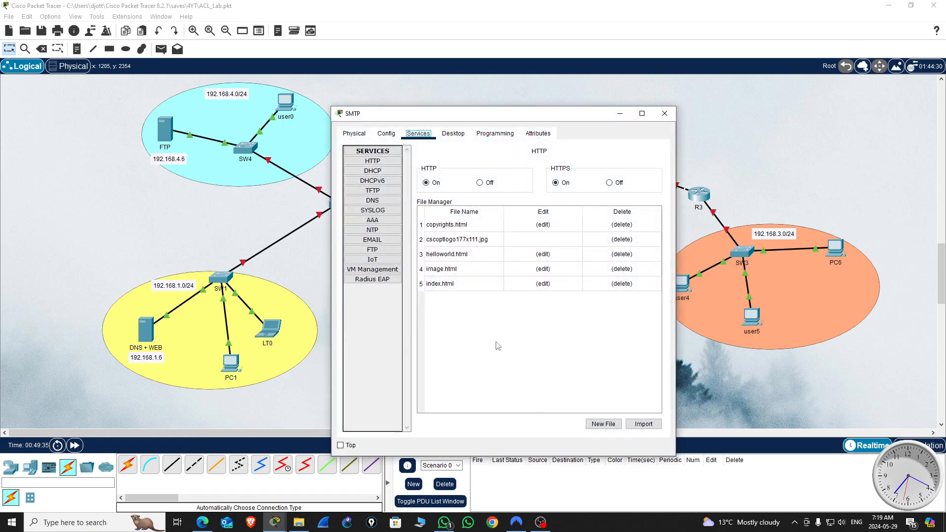
left_click(379, 241)
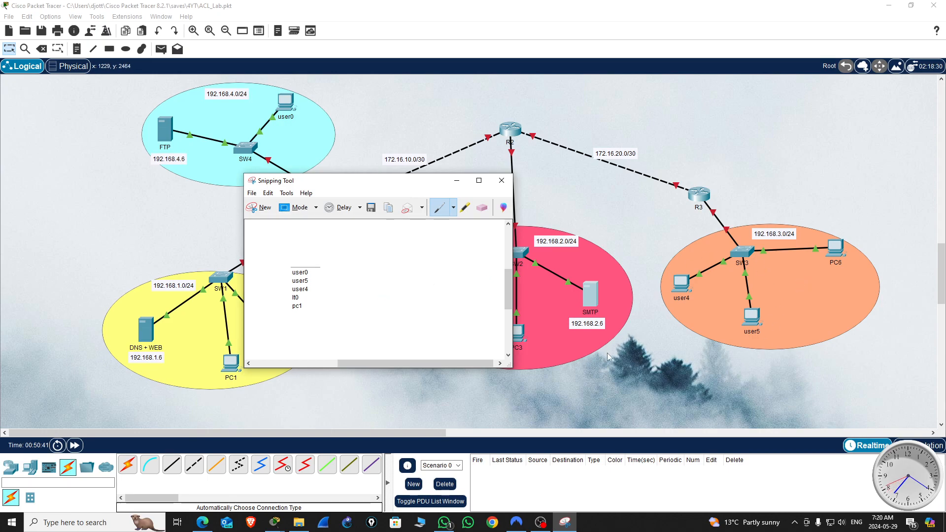
double_click(751, 319)
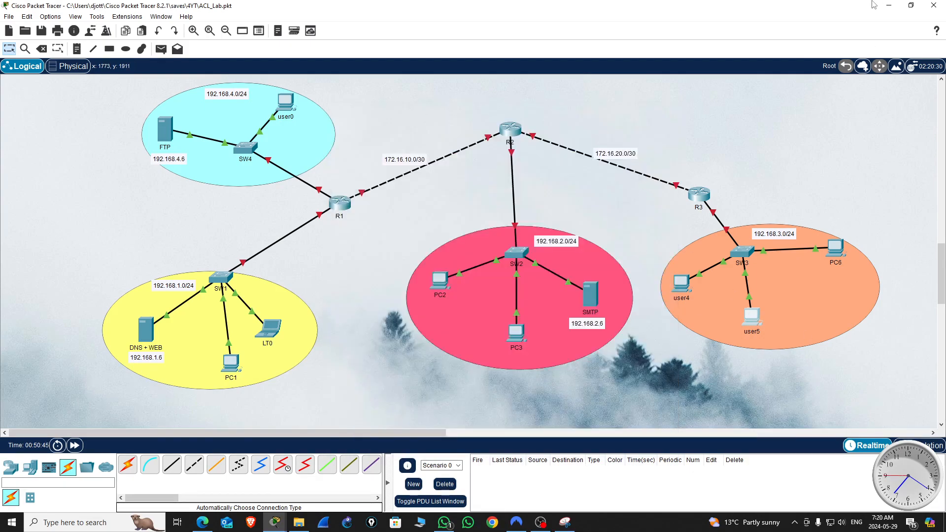
left_click(889, 6)
left_click_drag(311, 181, 79, 112)
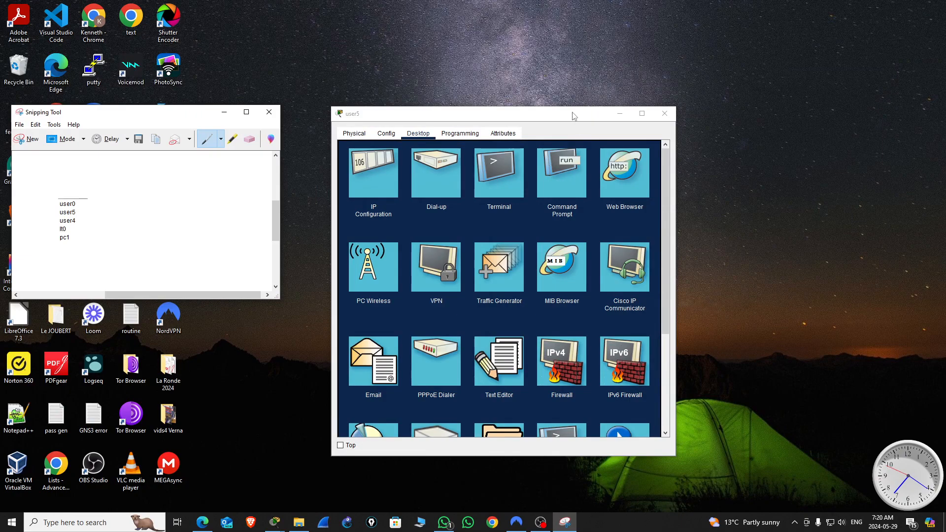
left_click_drag(573, 113, 697, 74)
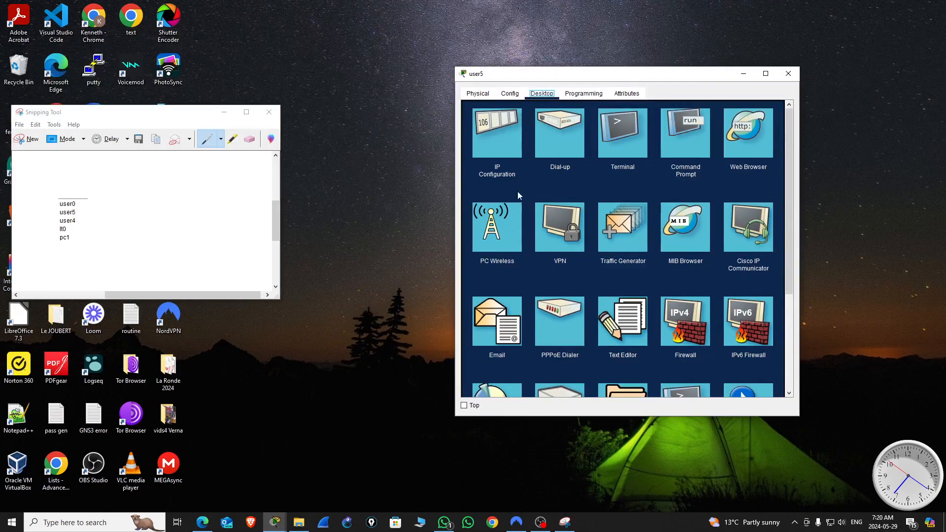
Step: In user5's mail configuration, enter the name user4 and the account's email address
left_click(500, 328)
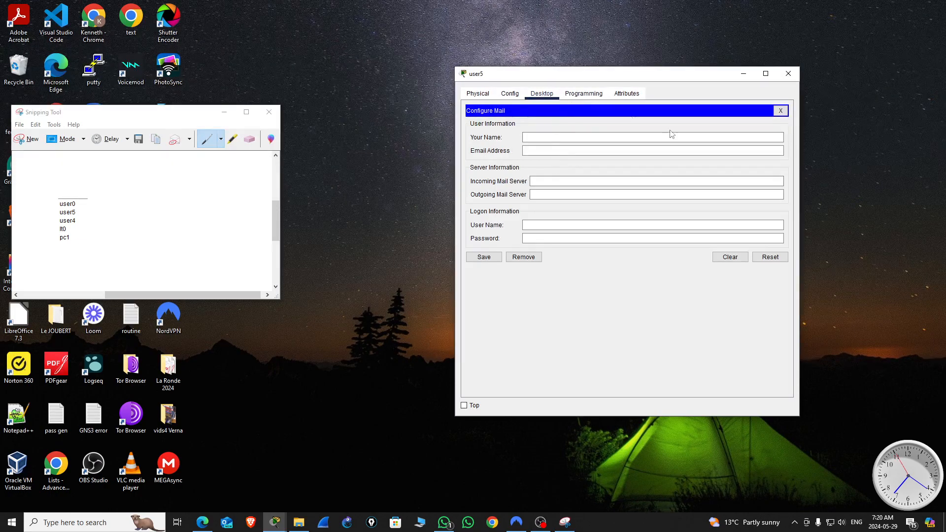
left_click(531, 137)
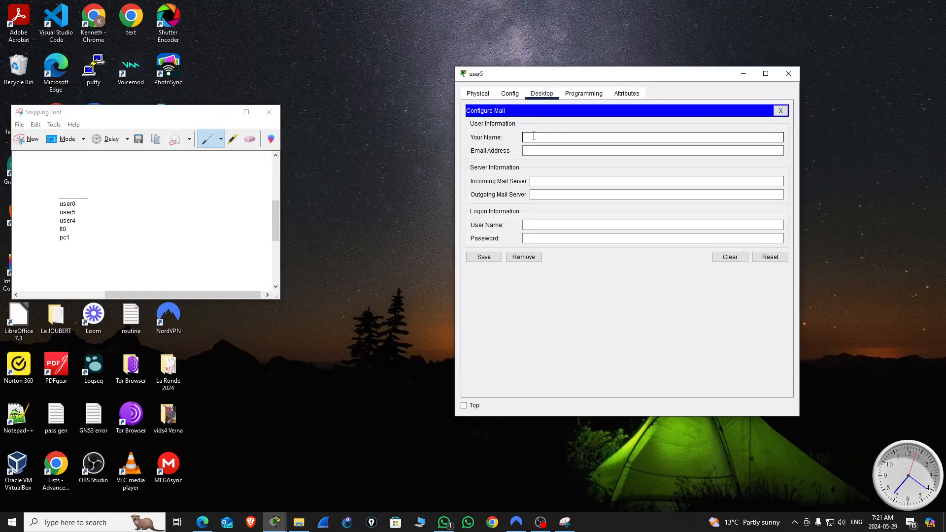
type("user4")
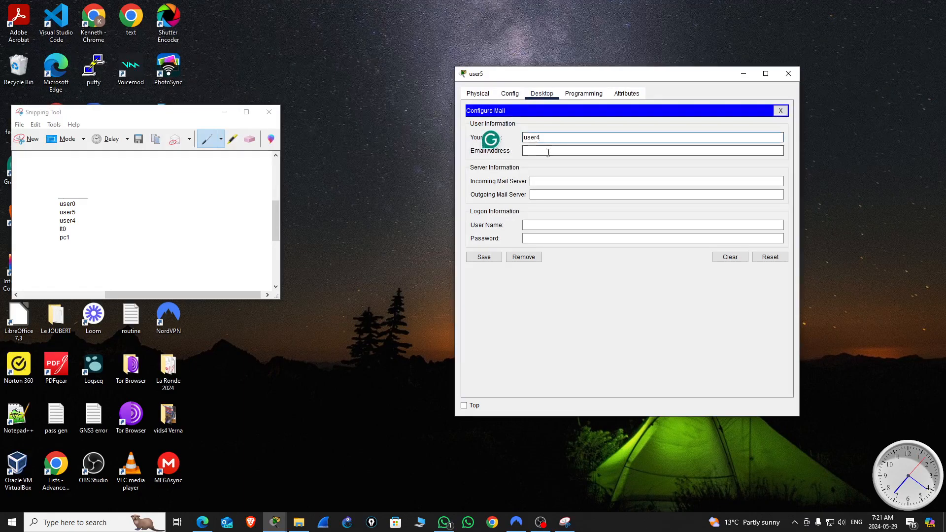
left_click(535, 153)
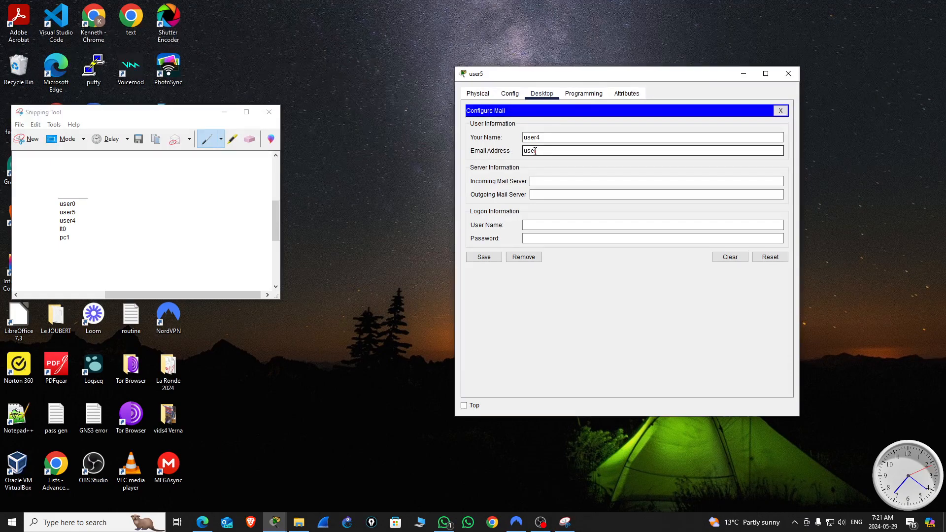
type("5@ggmail.com")
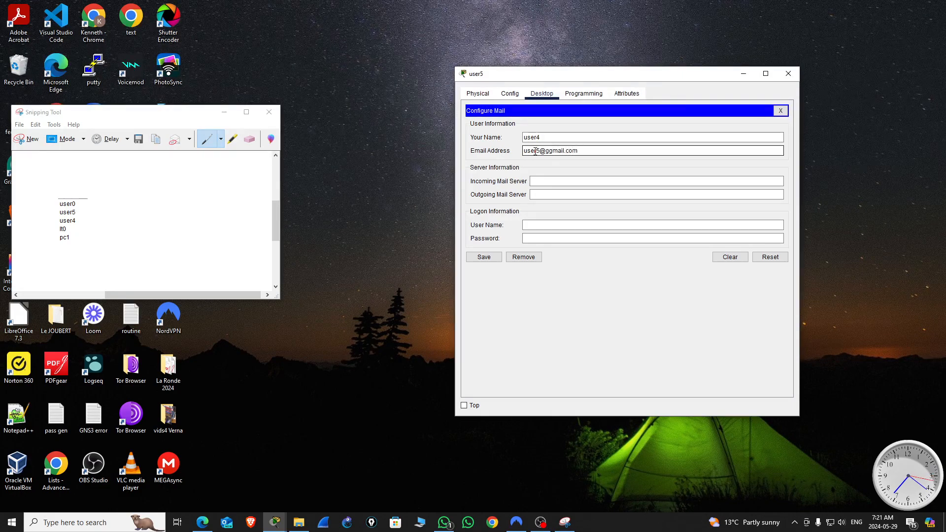
Step: Set both the incoming and outgoing mail servers of user5 to gmail.com
left_click(540, 181)
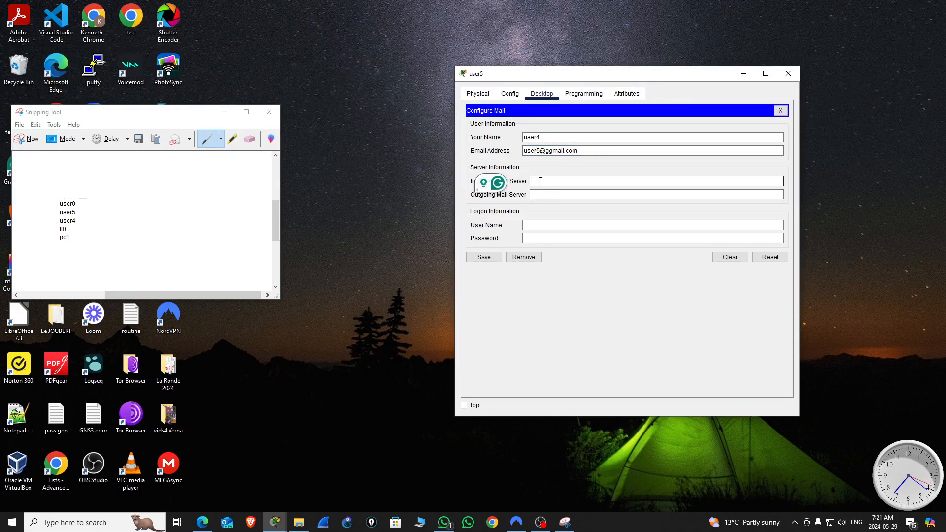
type("gmail")
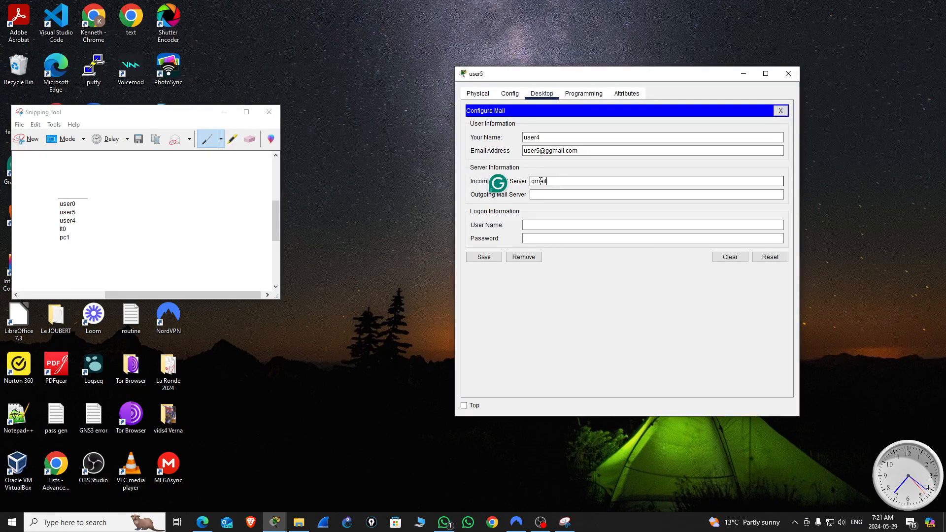
type(".com")
left_click(547, 196)
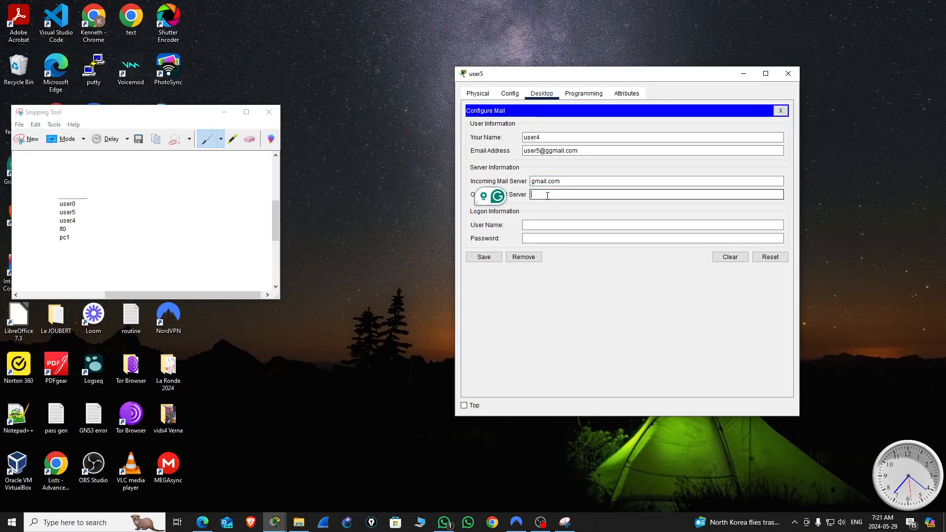
type("gmail.com")
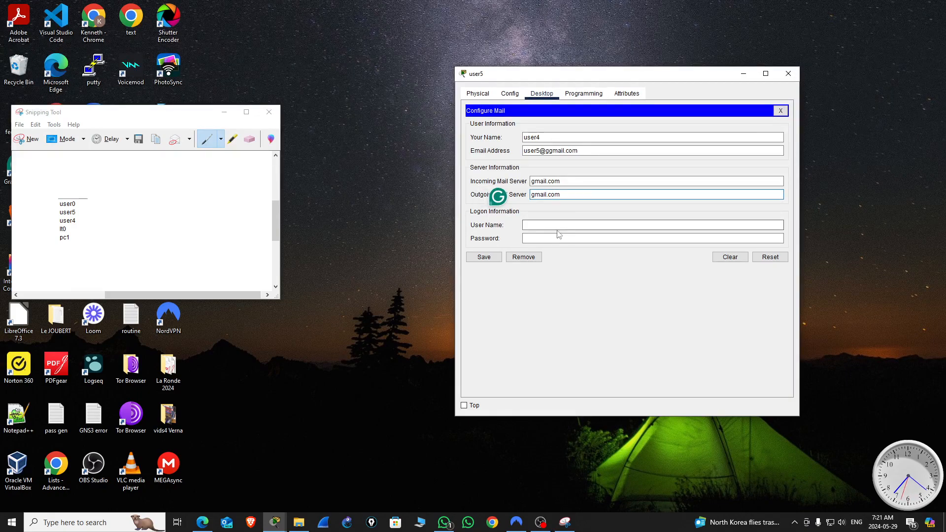
Step: Enter the logon user name user5 and the account password in user5's mail configuration
left_click(539, 226)
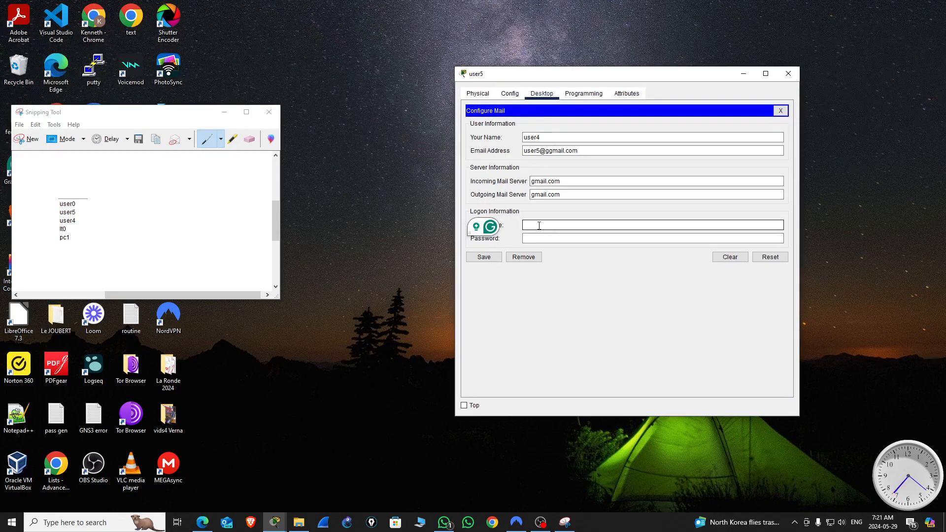
type("user5")
left_click(528, 238)
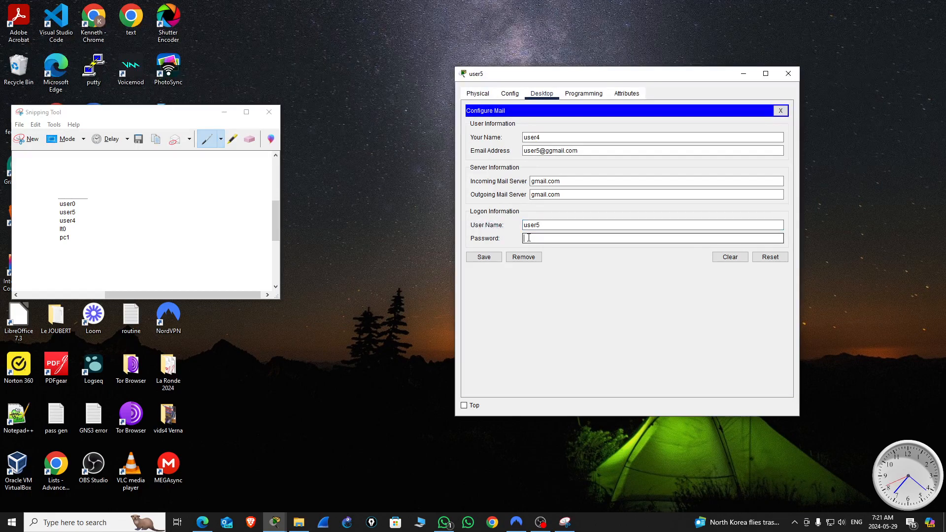
type("●●●●●●●●")
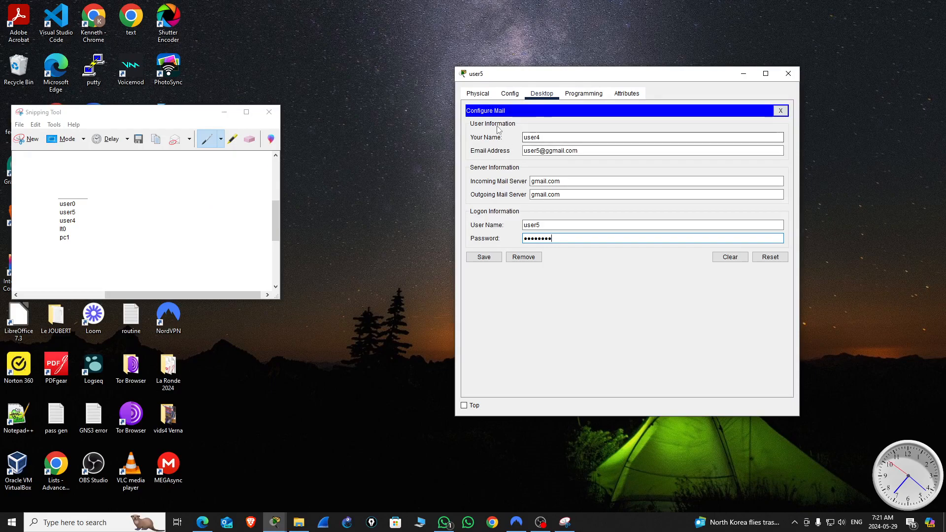
Step: Correct the name to user5, remove the extra letter from the email address's domain, and save the mail configuration
left_click(546, 138)
key("BackSpace")
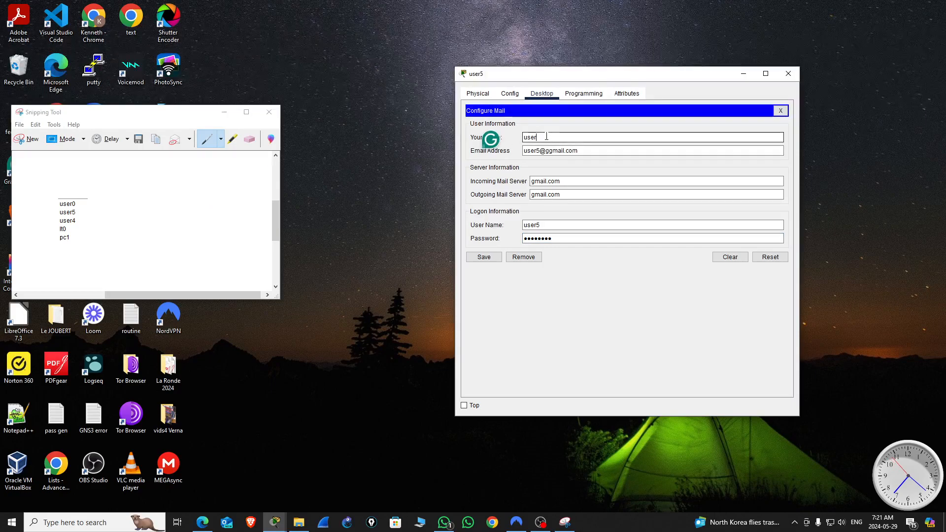
type("5")
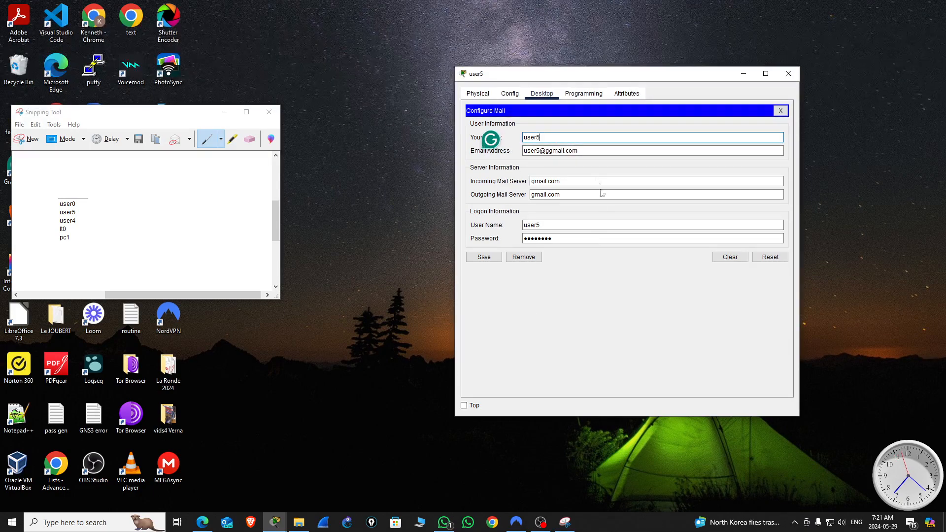
left_click(547, 152)
key("BackSpace")
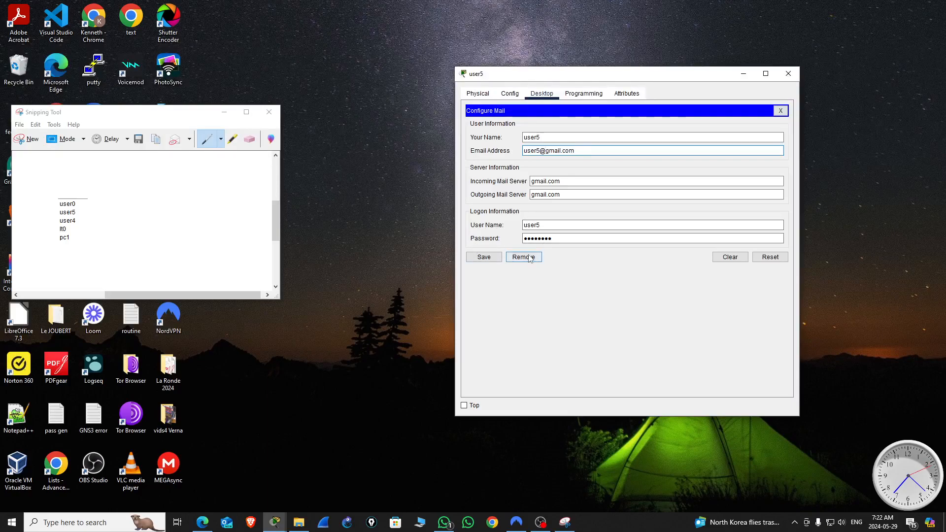
left_click(484, 258)
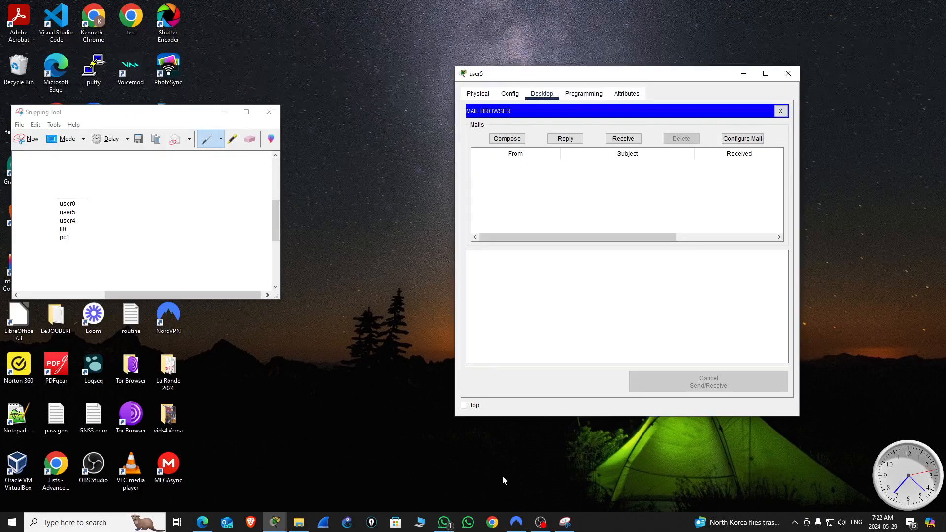
Step: Check the SMTP server's email service for the user5 account details and the domain name, and close the server window
left_click(281, 518)
left_click(276, 485)
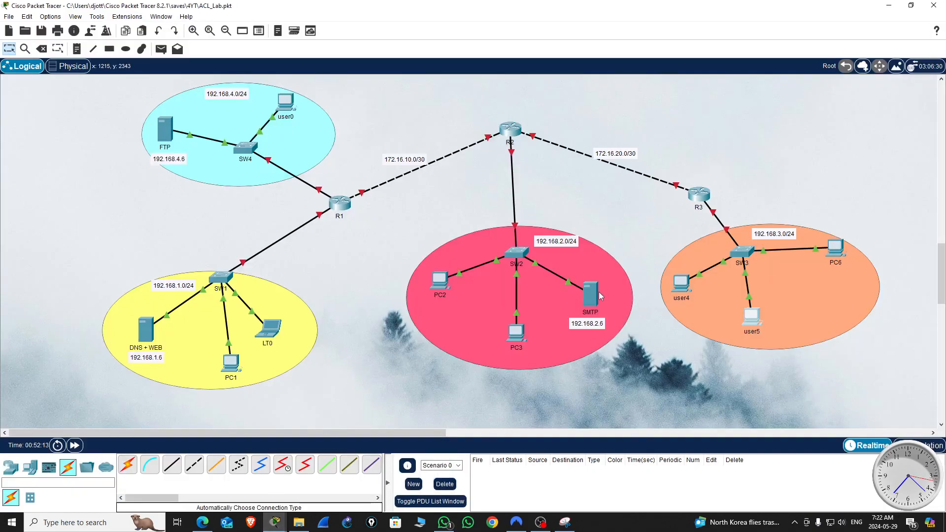
left_click(591, 295)
left_click(436, 251)
left_click_drag(460, 230, 420, 230)
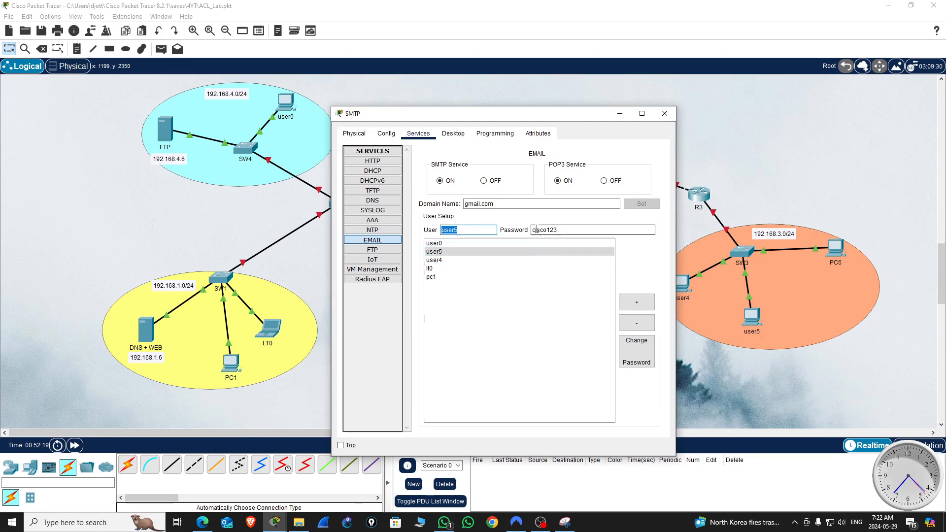
left_click_drag(500, 204, 435, 204)
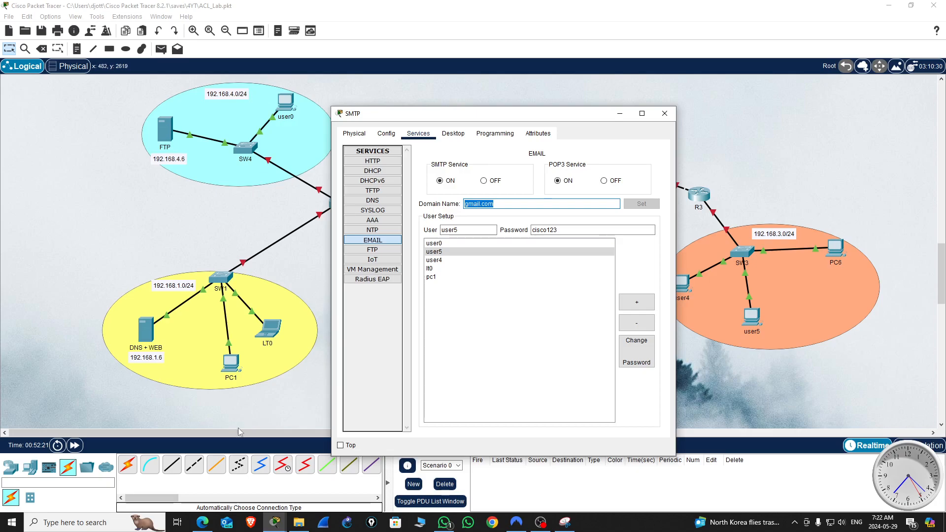
left_click(665, 113)
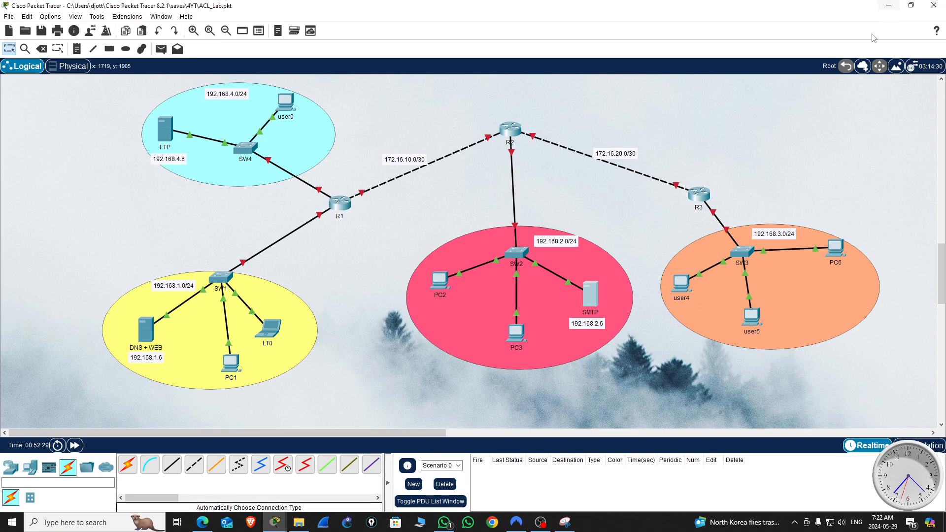
Step: Close user5's mail window and open user4's desktop next to the user list snip, with the topology minimized
left_click(889, 8)
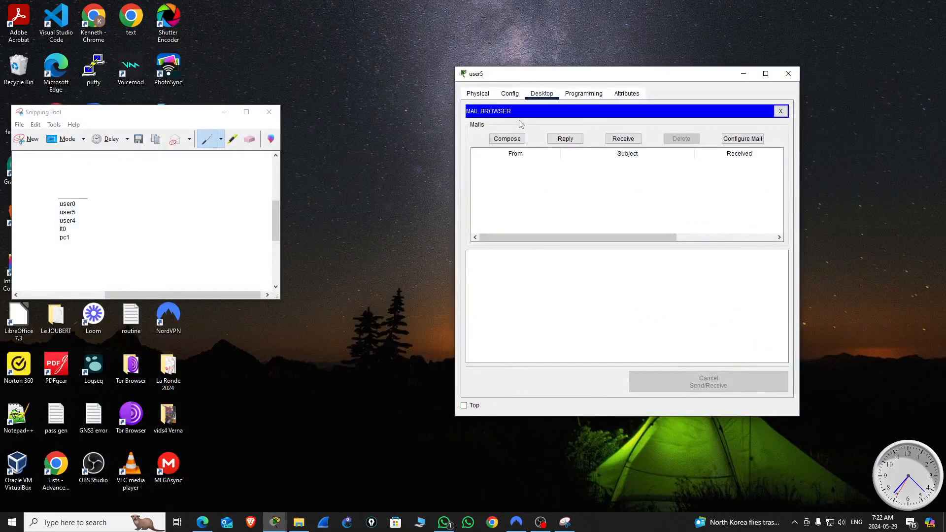
left_click(791, 77)
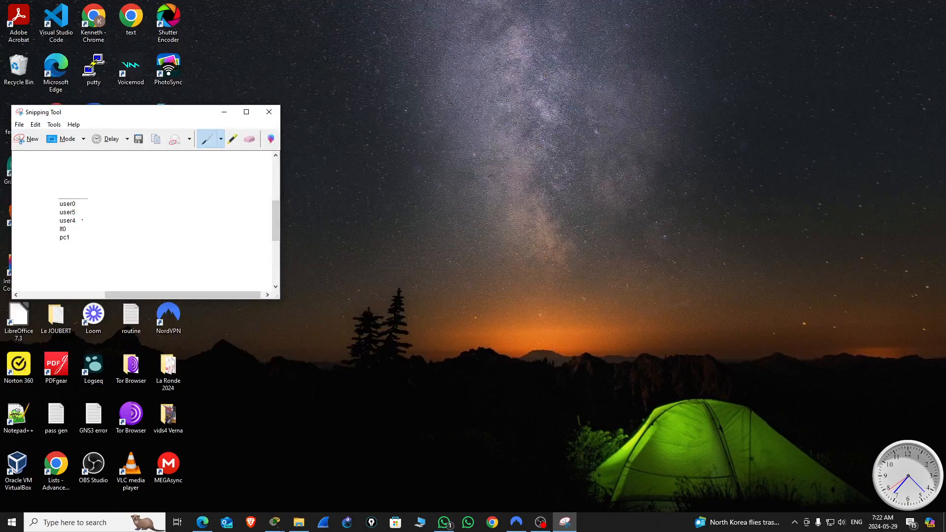
left_click(277, 524)
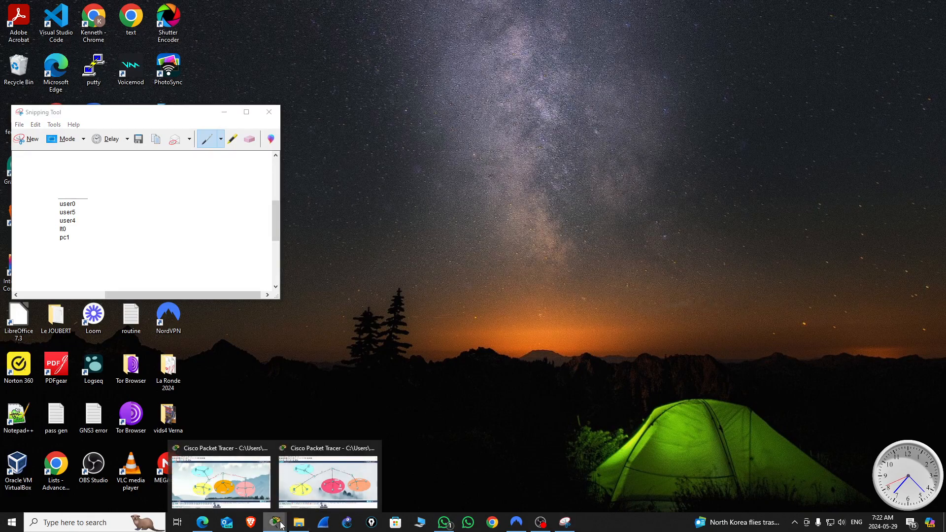
left_click(344, 490)
left_click(676, 290)
left_click(893, 7)
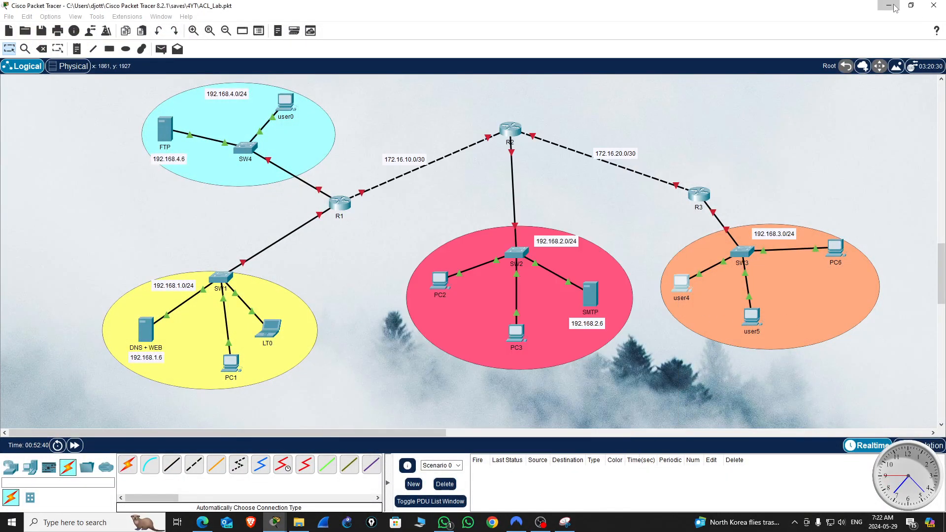
left_click(895, 8)
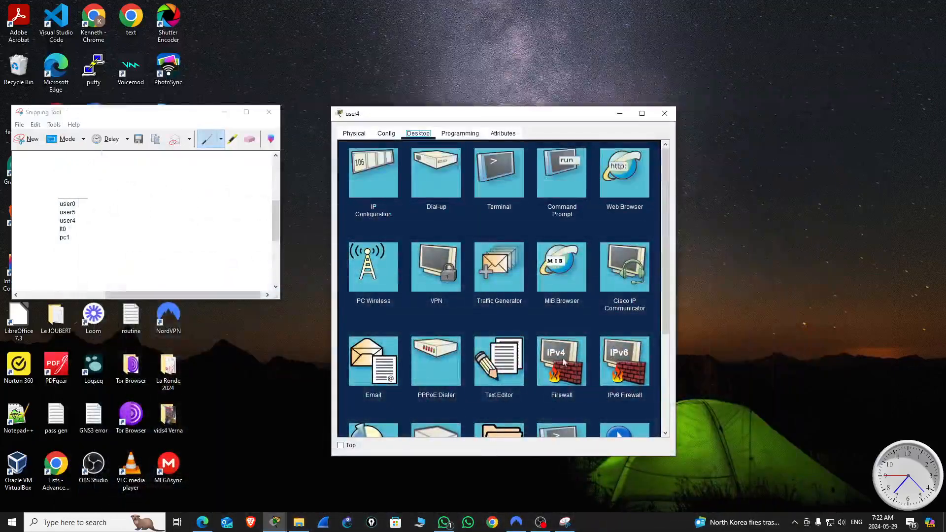
Step: In user4's mail configuration, enter the name user4 and the account's email address
left_click(374, 369)
left_click(406, 179)
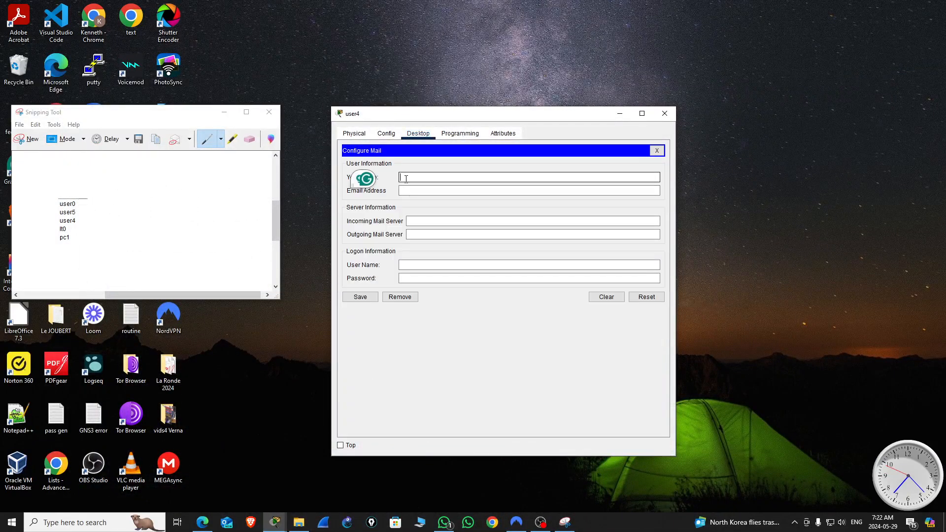
type("user4")
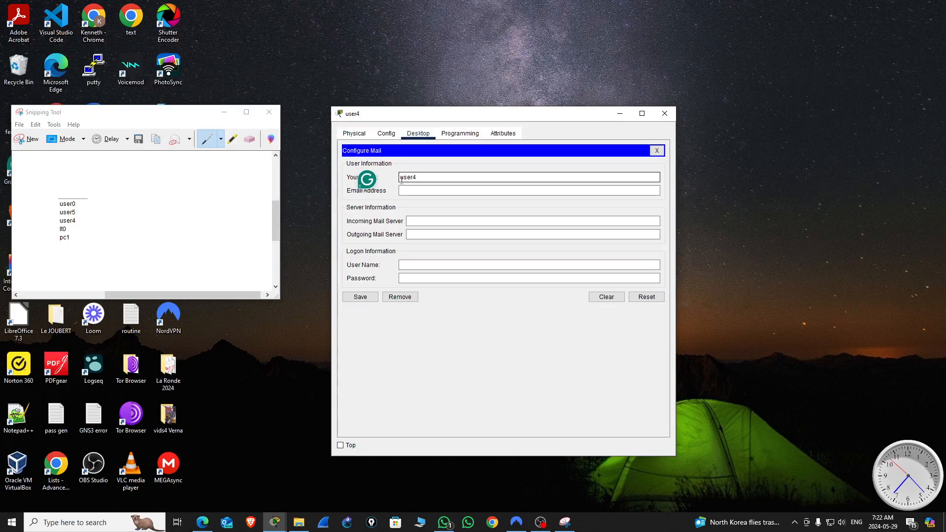
left_click(409, 190)
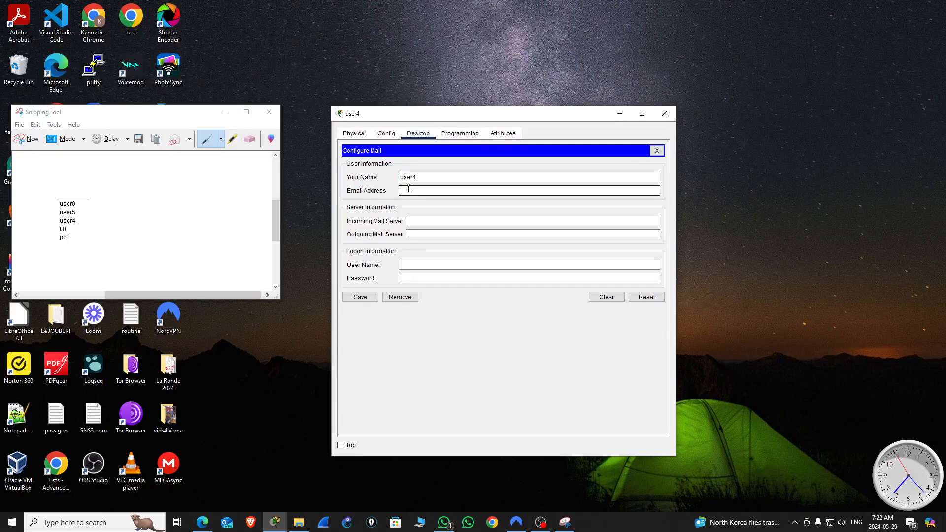
type("user4@gmail.com")
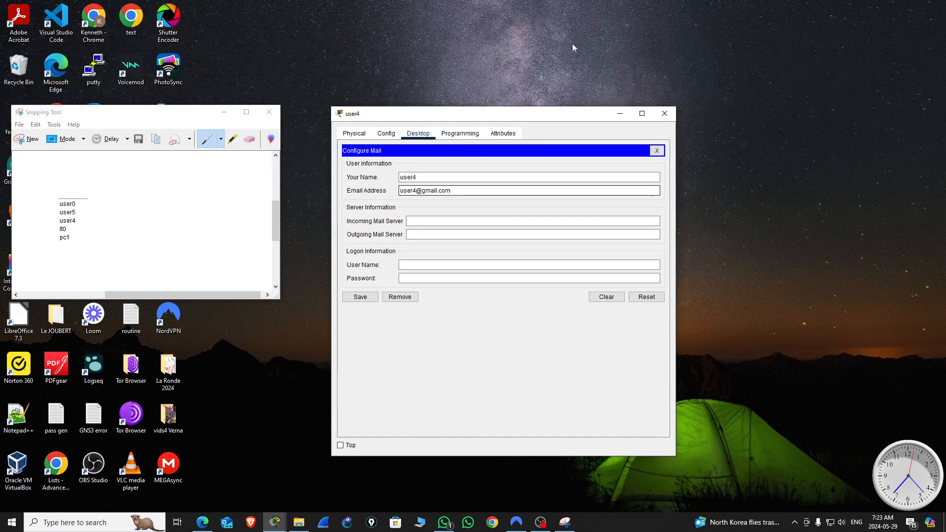
Step: Set both the incoming and outgoing mail servers in user4's mail configuration to gmail.com
left_click(421, 220)
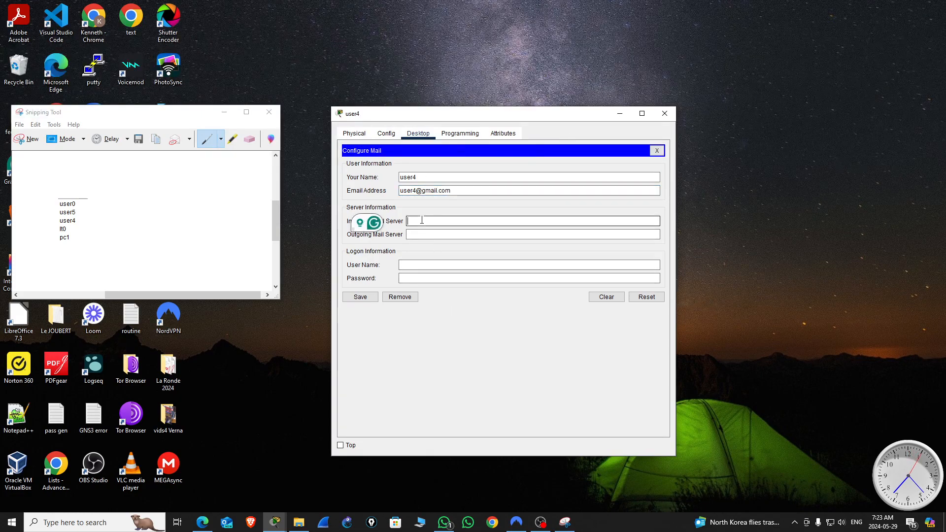
type("gmail.com")
left_click(415, 234)
type("gmail.com")
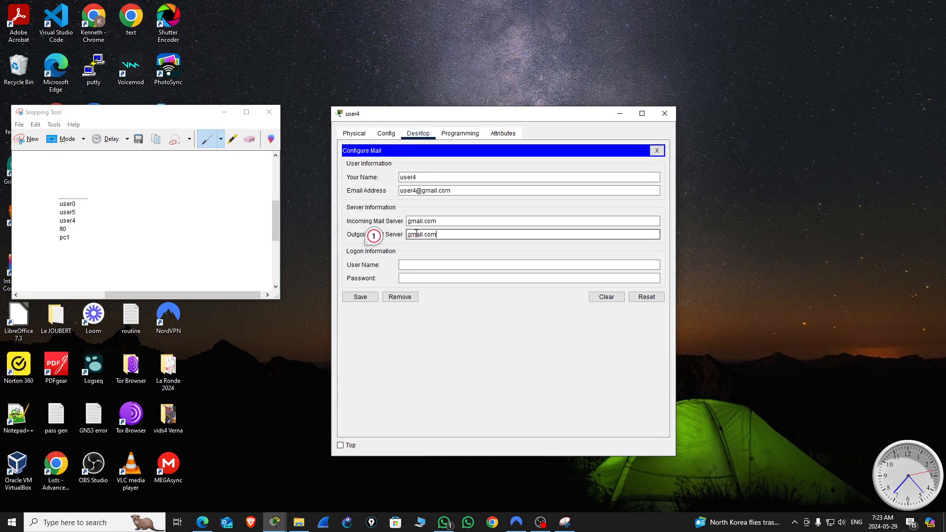
Step: Enter the logon user name user4 and the account password, save the mail configuration, and close user4's window
left_click(419, 265)
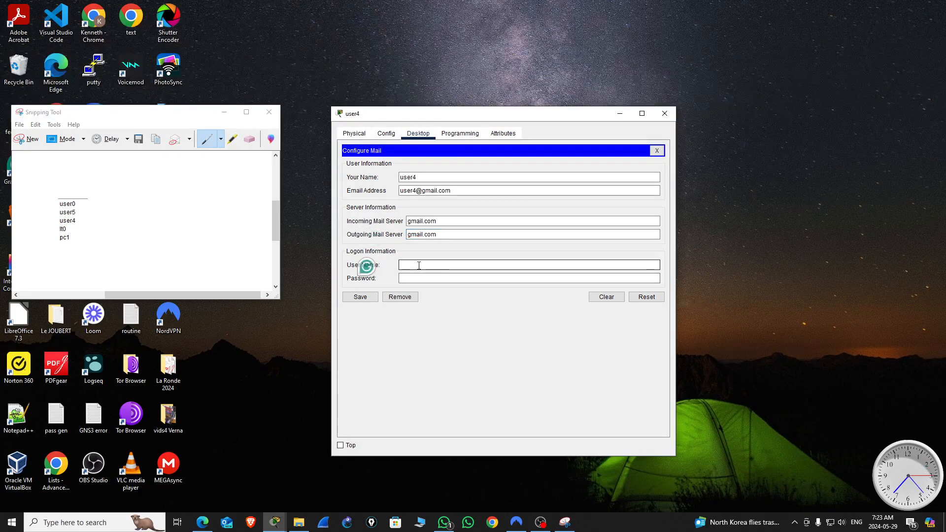
type("use")
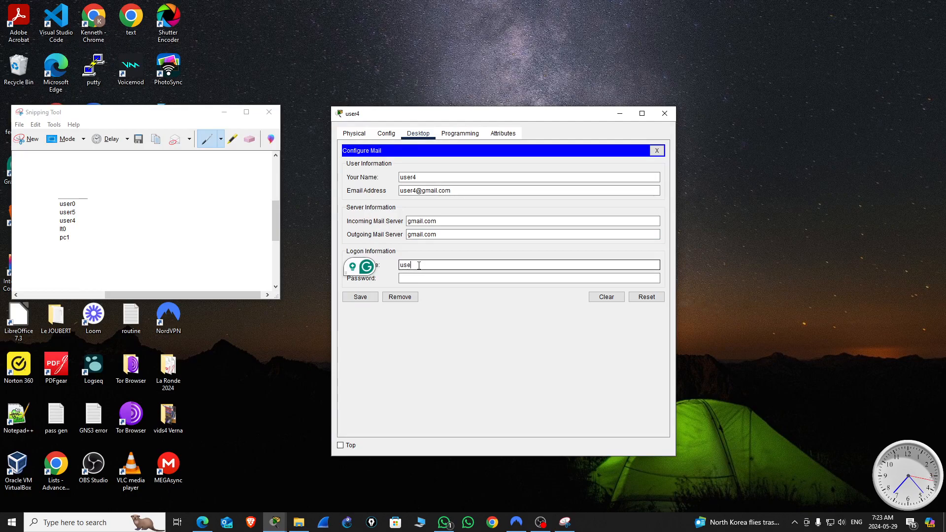
type("r4")
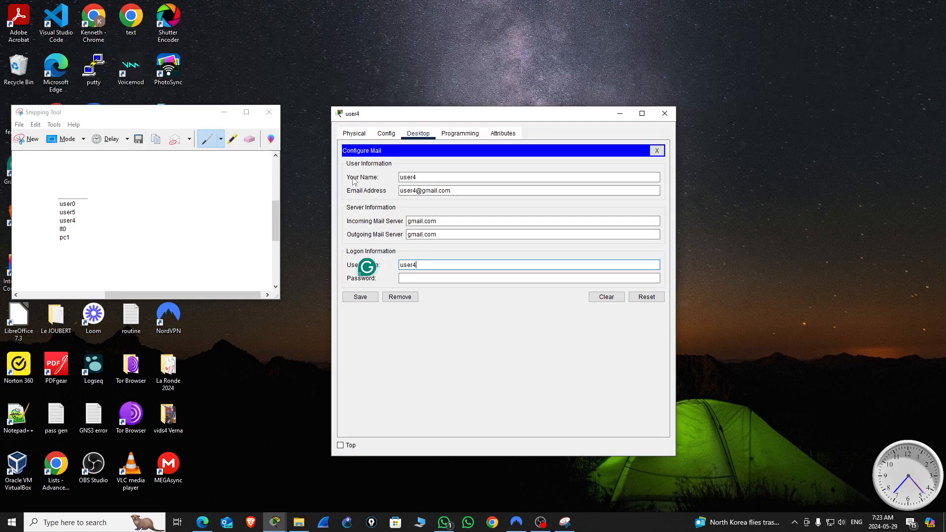
left_click(418, 178)
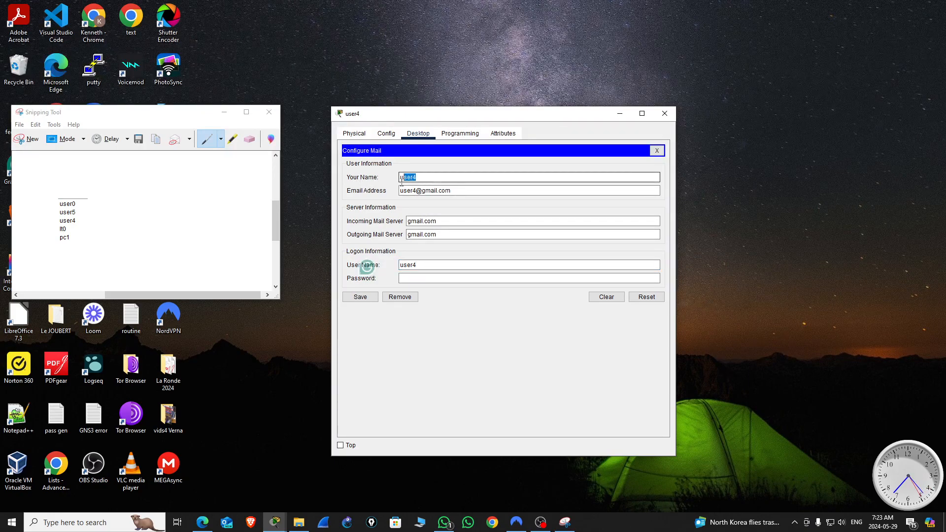
double_click(422, 264)
left_click(415, 178)
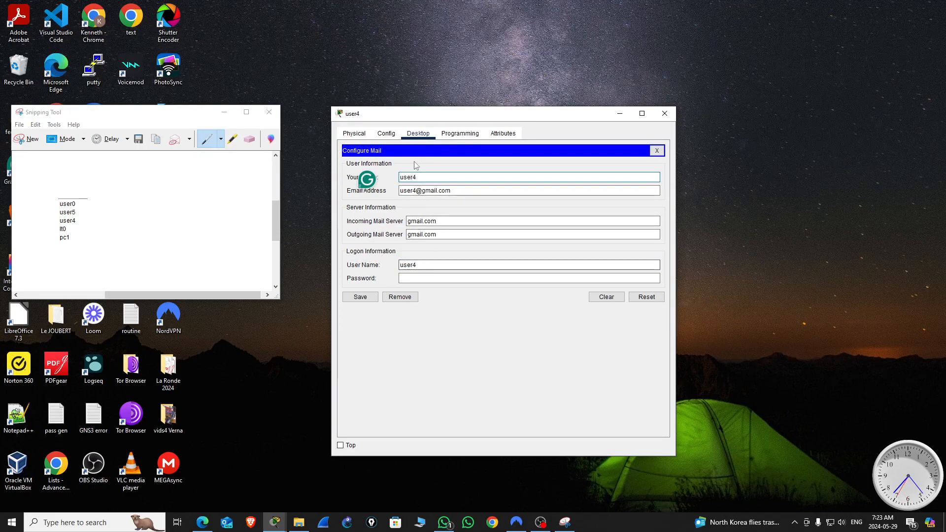
left_click(408, 278)
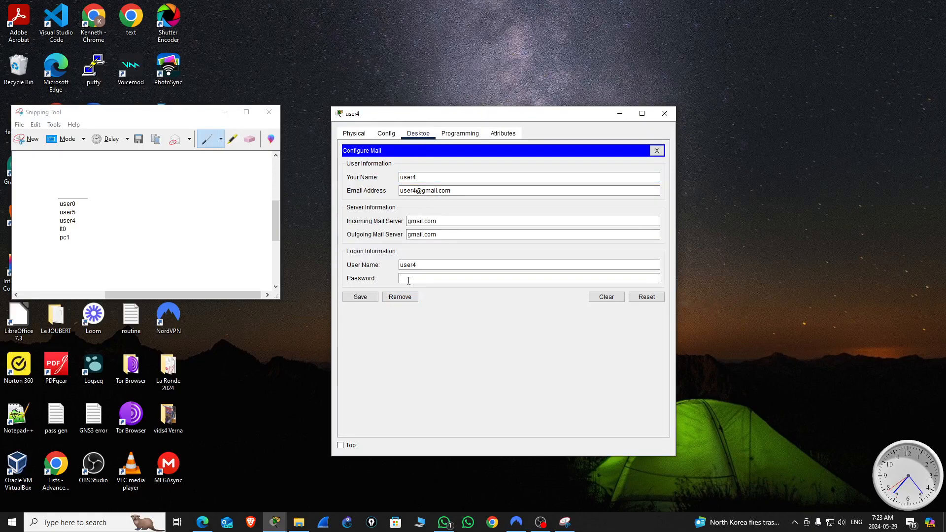
type("••••••••")
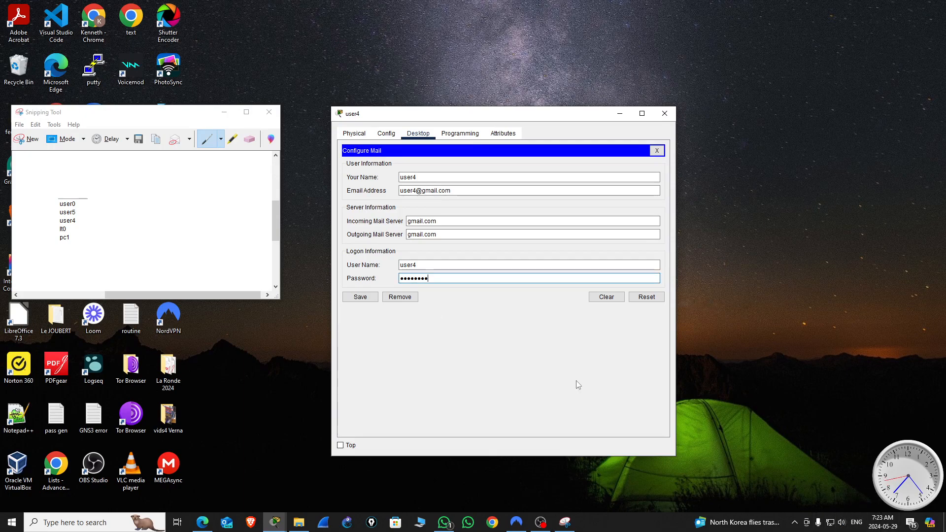
left_click(360, 296)
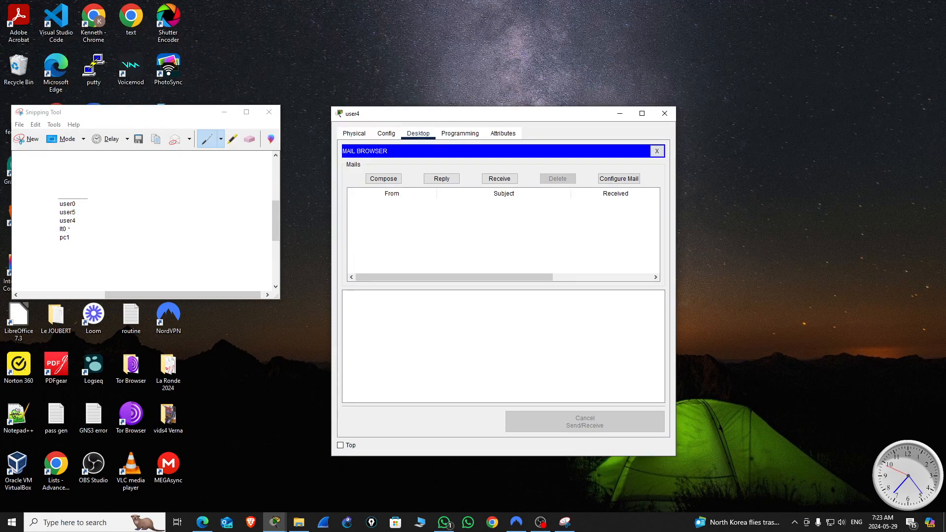
left_click(665, 114)
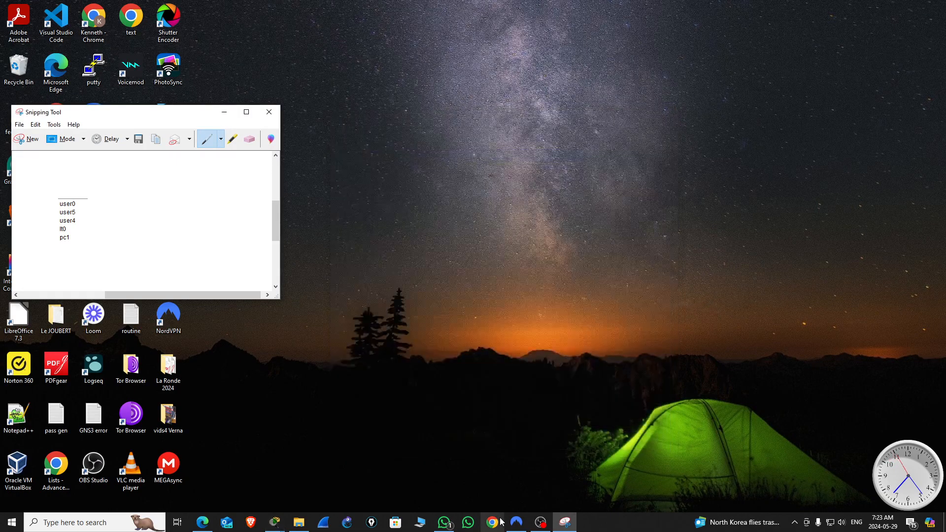
Step: Bring back the ACL_Lab topology with the user list snip in front, moved away from R1's networks to the area around R3
mouse_move(273, 526)
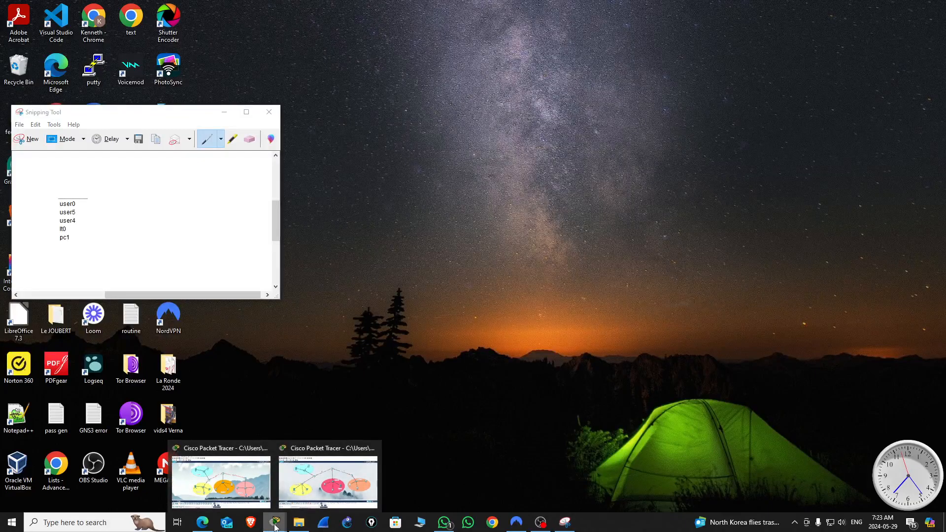
left_click(323, 493)
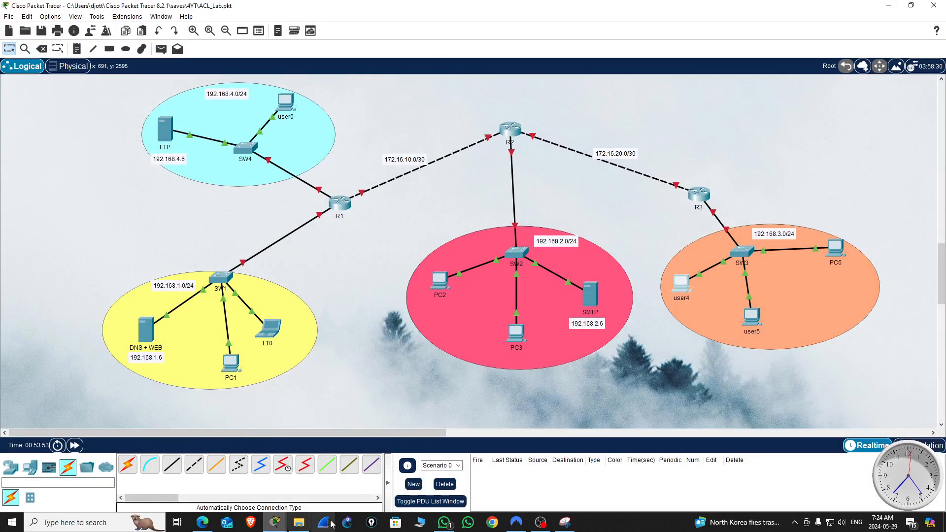
left_click(566, 523)
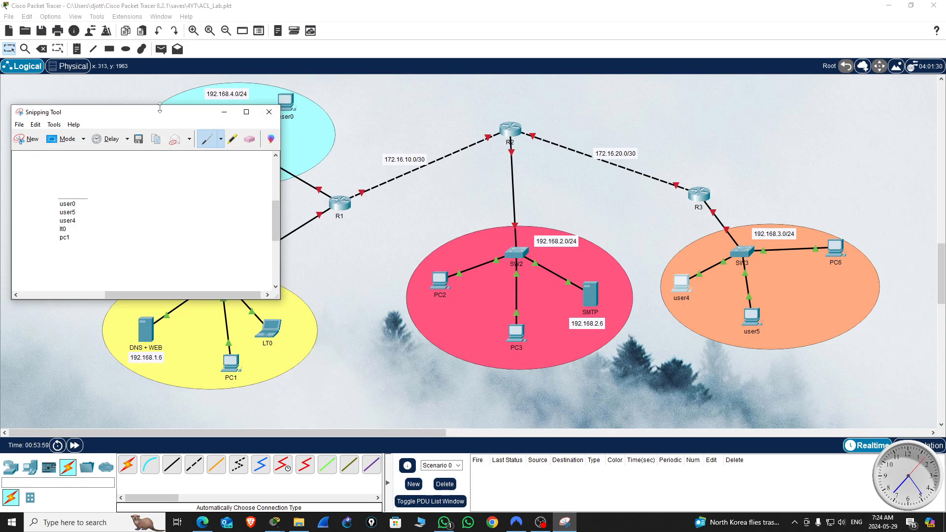
left_click_drag(160, 112, 706, 100)
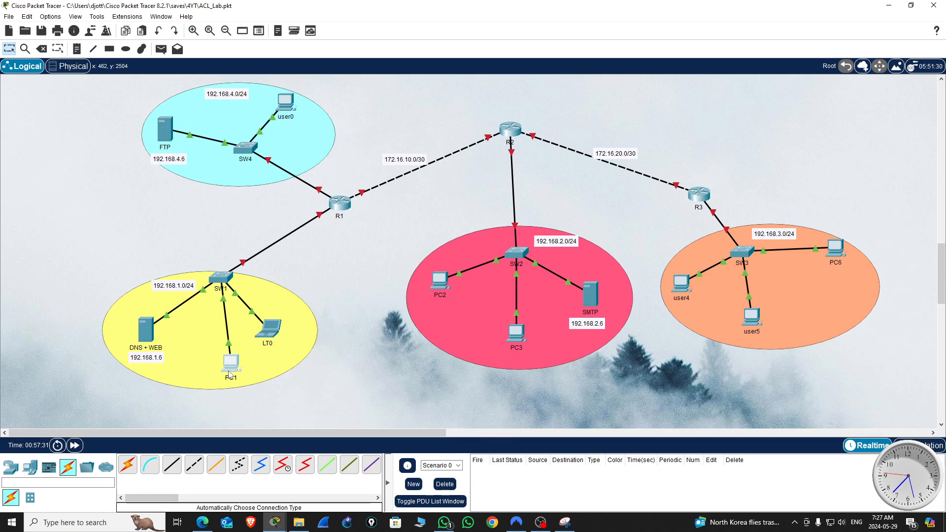
mouse_move(229, 375)
mouse_move(146, 330)
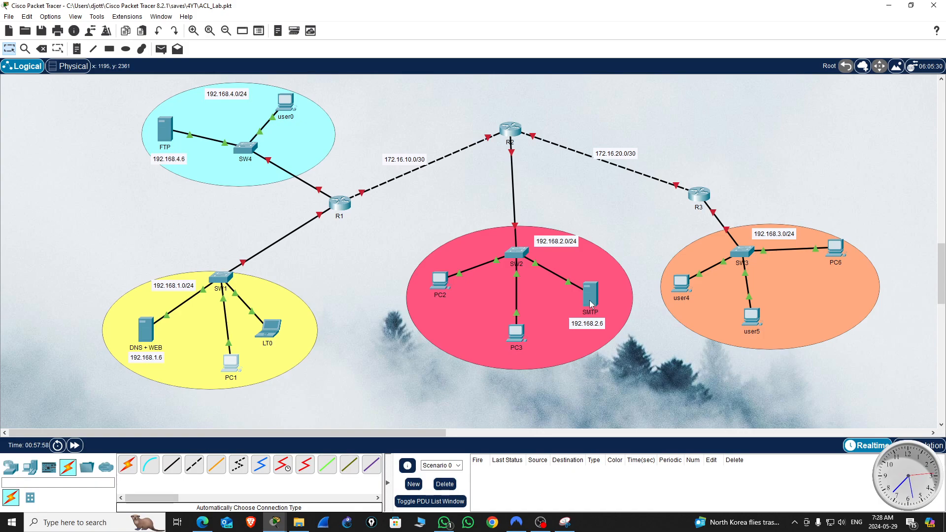
mouse_move(591, 304)
left_click(340, 204)
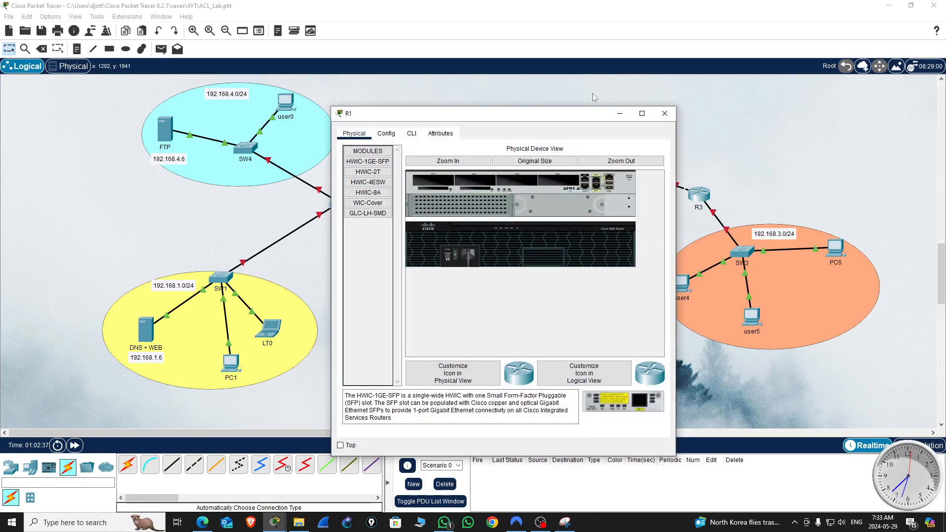
left_click_drag(394, 113, 585, 115)
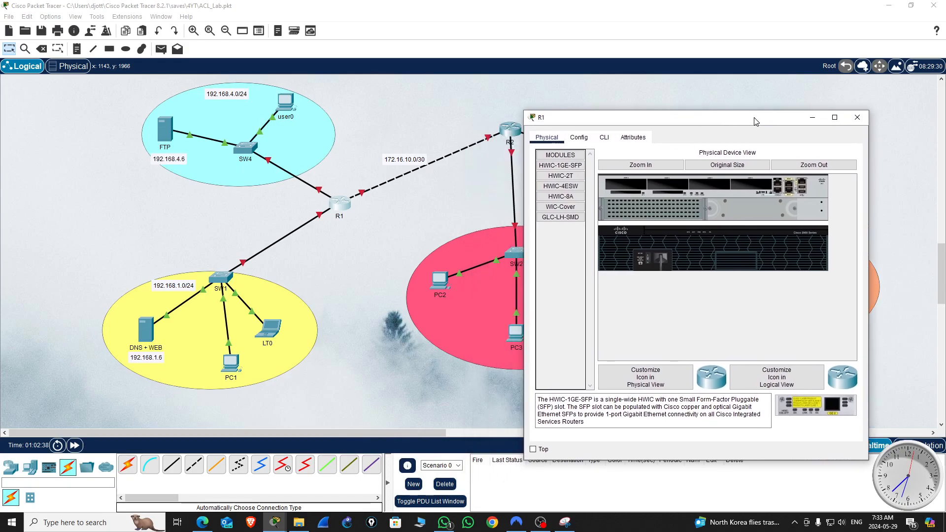
left_click(581, 137)
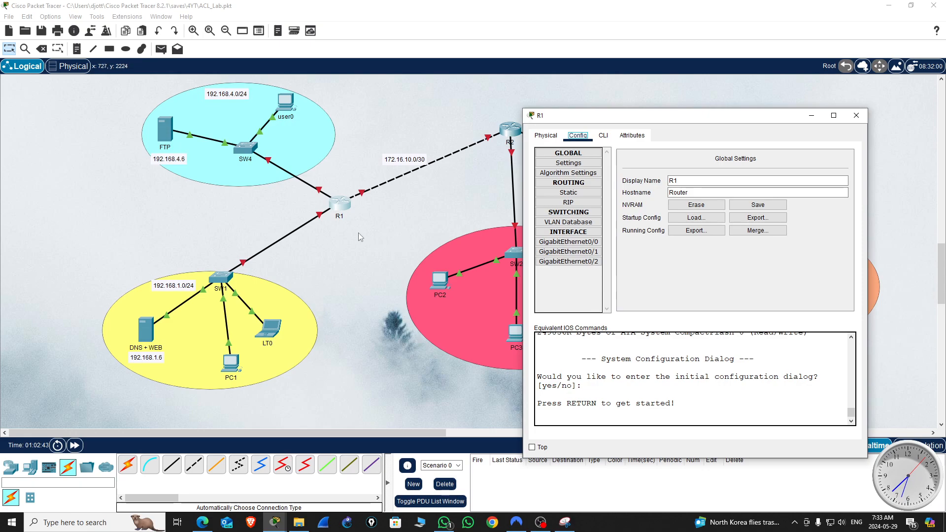
left_click(855, 123)
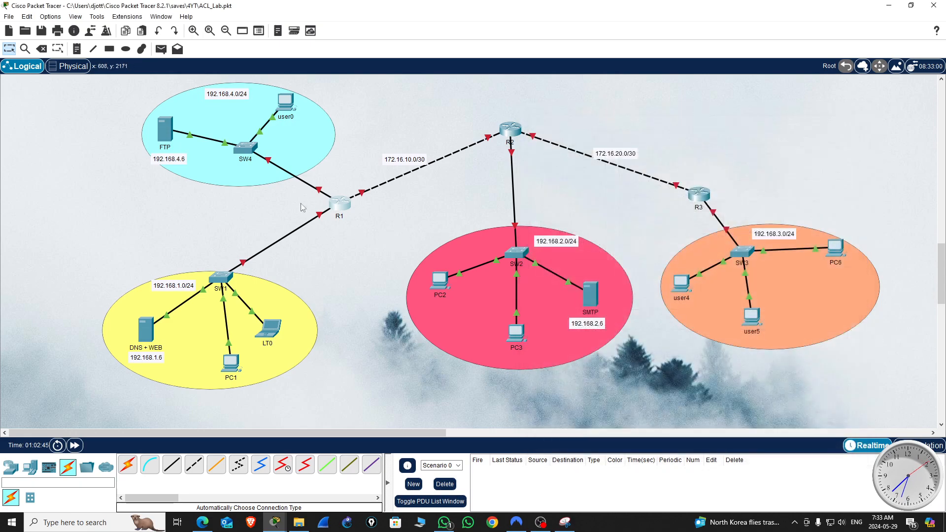
Step: Enable the preference to always show port labels in the logical workspace, and close the preferences
left_click(27, 16)
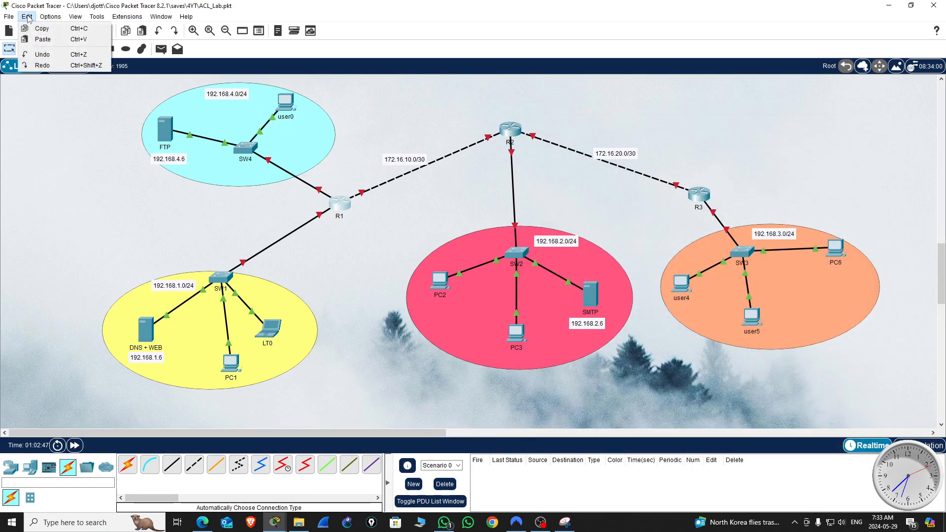
mouse_move(46, 18)
left_click(69, 28)
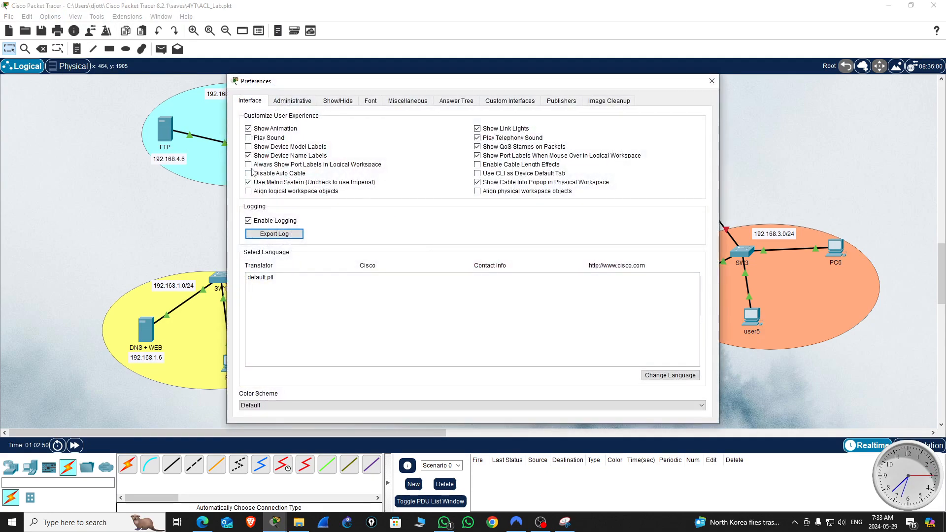
left_click(249, 164)
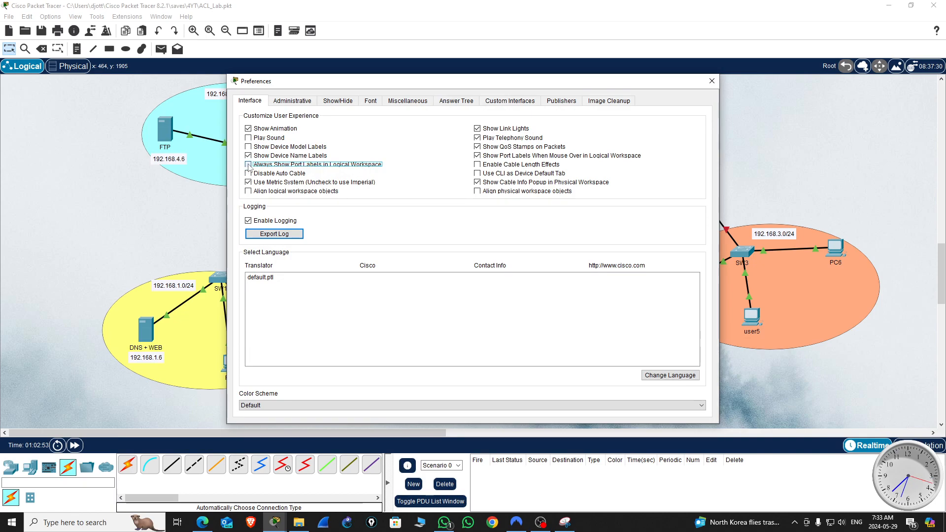
left_click(713, 84)
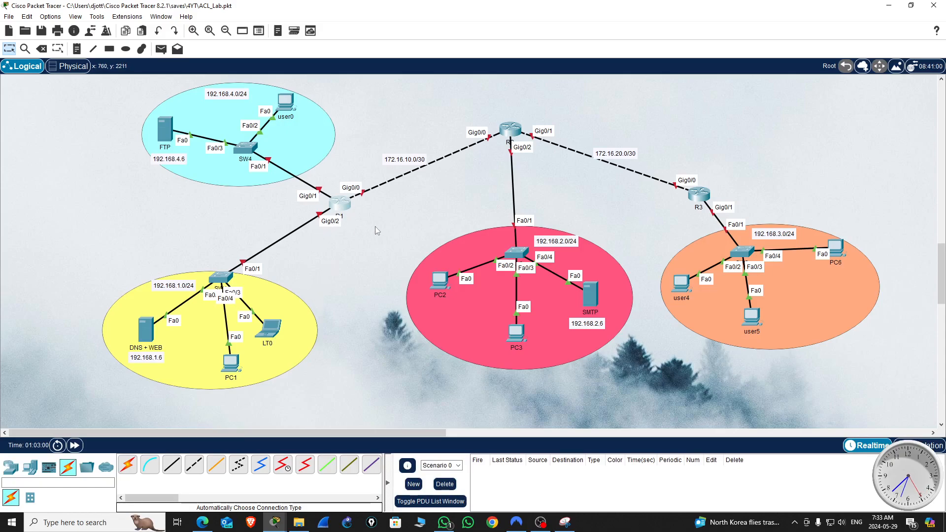
Step: Open R1's configuration beside its networks and turn on the GigabitEthernet0/0 port
left_click(342, 206)
left_click_drag(518, 116, 656, 81)
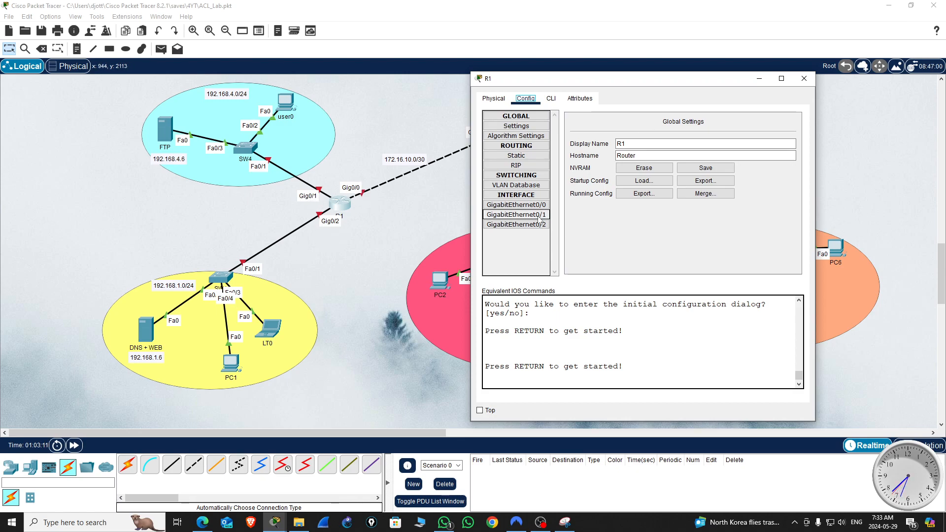
left_click(516, 205)
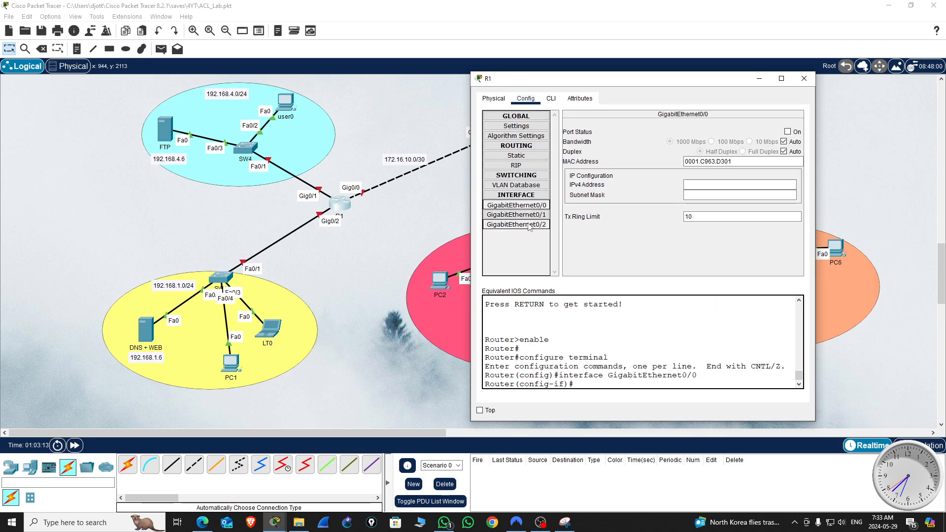
left_click(787, 131)
Step: Set the IPv4 address of R1's GigabitEthernet0/0 to 172.16.10.1, keeping the link to R2 in view
left_click(692, 185)
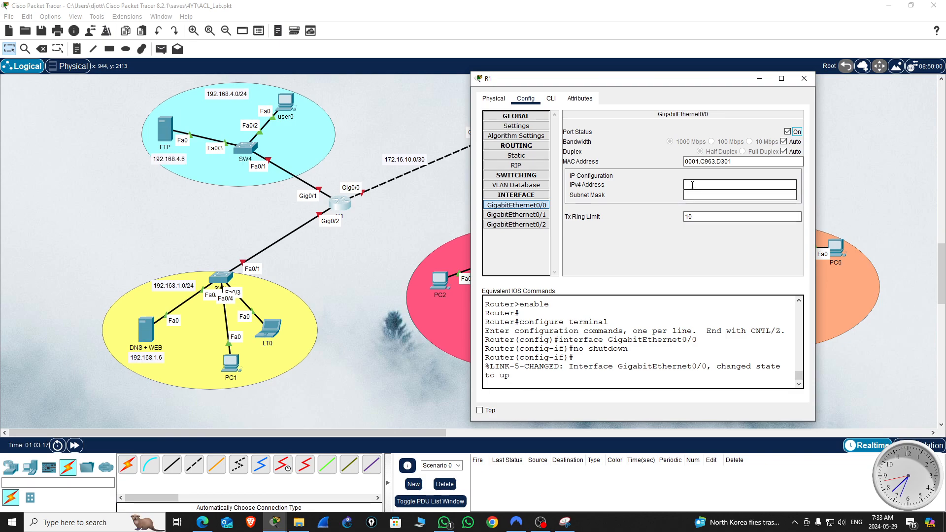
type("172.16.10.2")
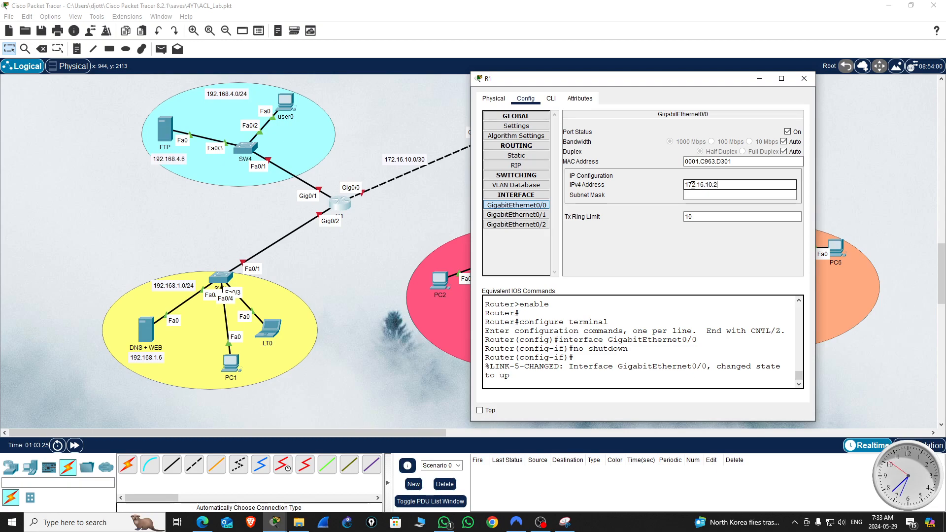
left_click_drag(684, 82, 647, 81)
mouse_move(689, 184)
left_mouse_down()
mouse_move(659, 185)
mouse_move(684, 187)
left_mouse_up()
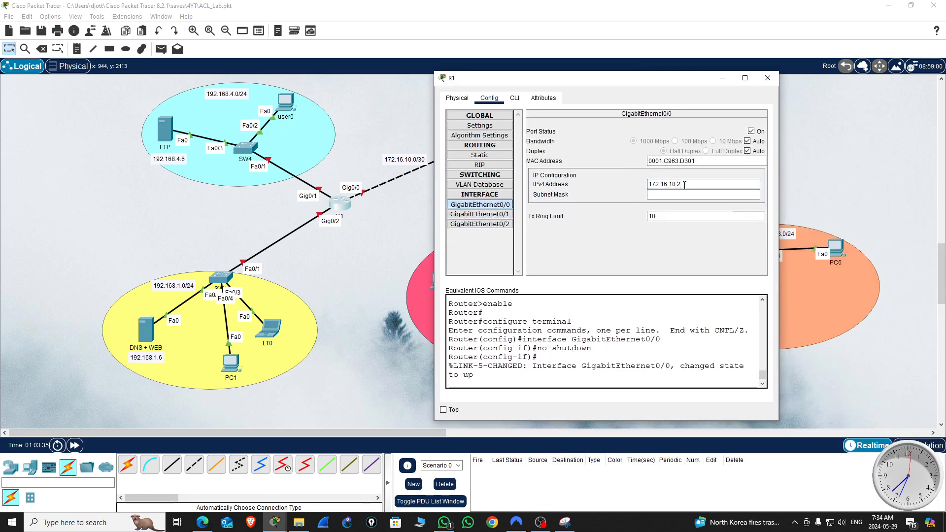
Step: Set the subnet mask of R1's GigabitEthernet0/0 to 255.255.255.252
left_click(690, 195)
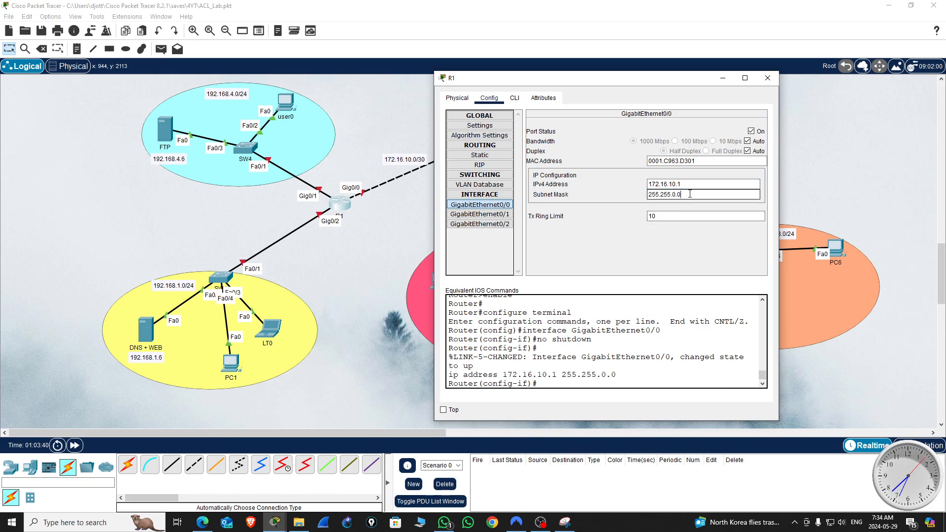
key("BackSpace")
key("BackSpace")
key("BackSpace")
key("BackSpace")
type(".255.252")
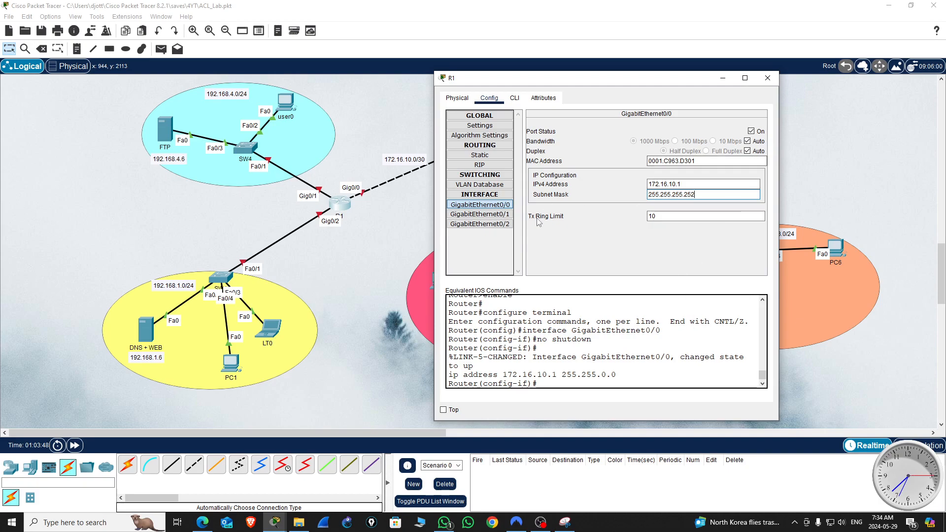
Step: Turn on R1's GigabitEthernet0/1 and give it IPv4 address 192.168.4.1 with subnet mask 255.255.255.0
left_click(500, 215)
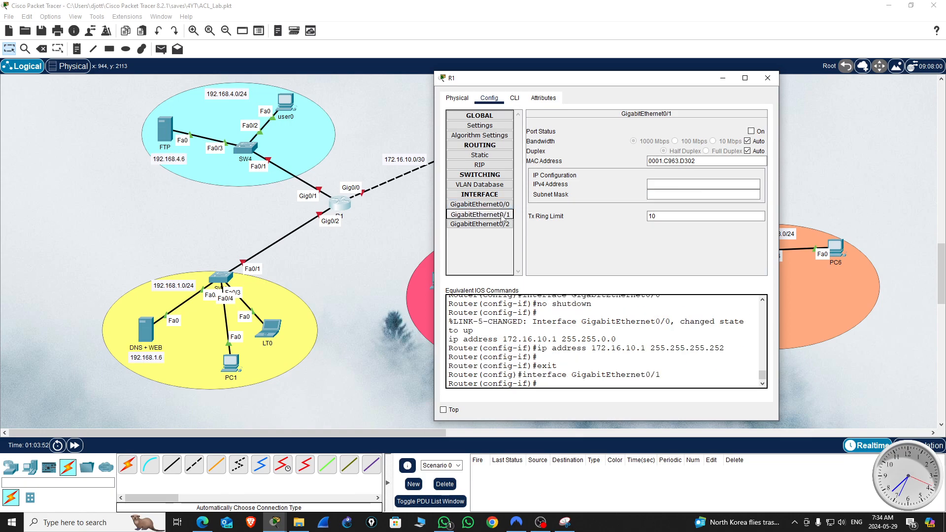
left_click(751, 131)
left_click(655, 185)
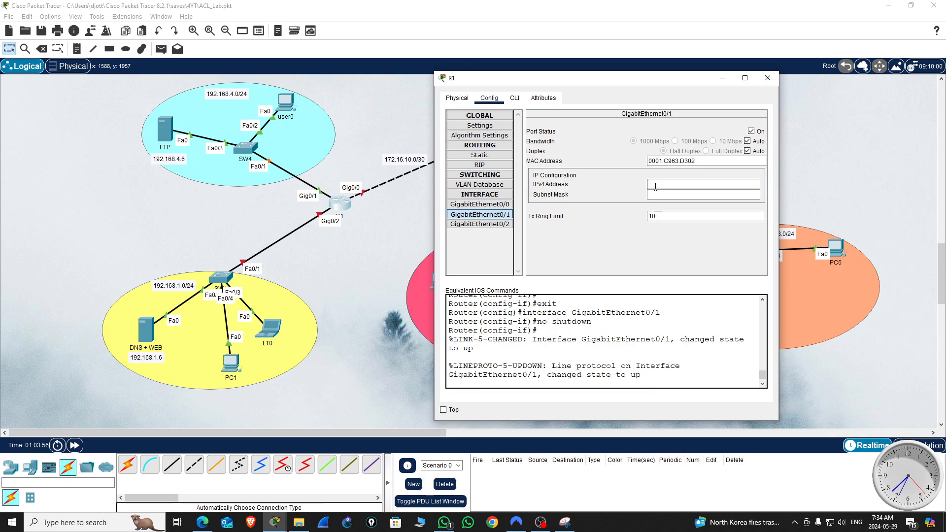
type("192")
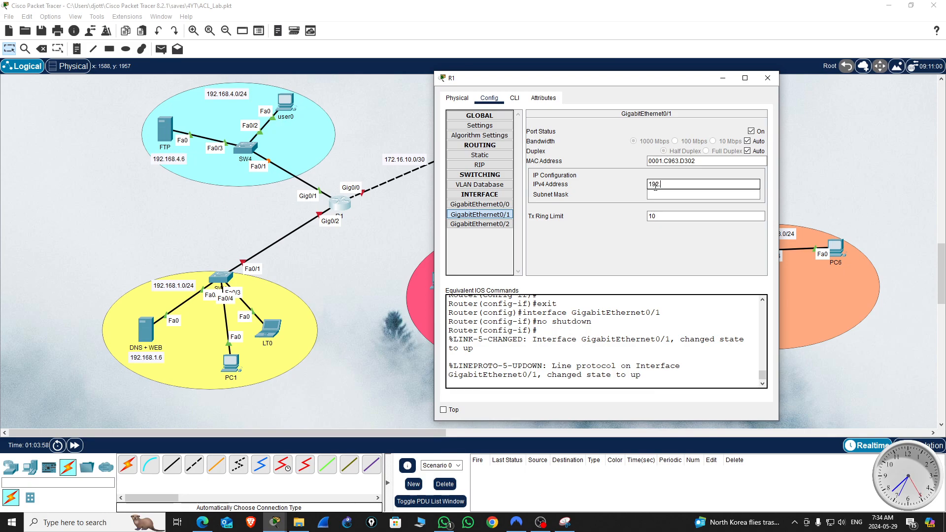
type(".168.4.1")
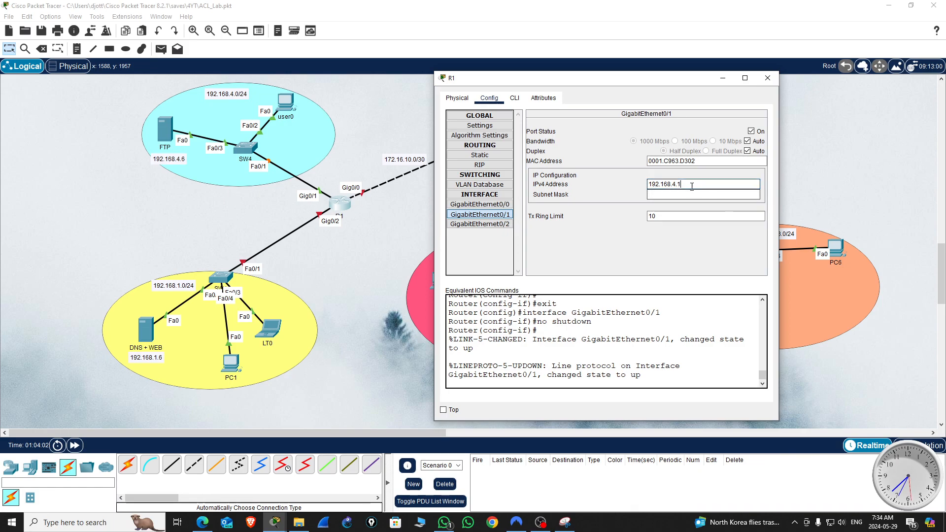
double_click(646, 182)
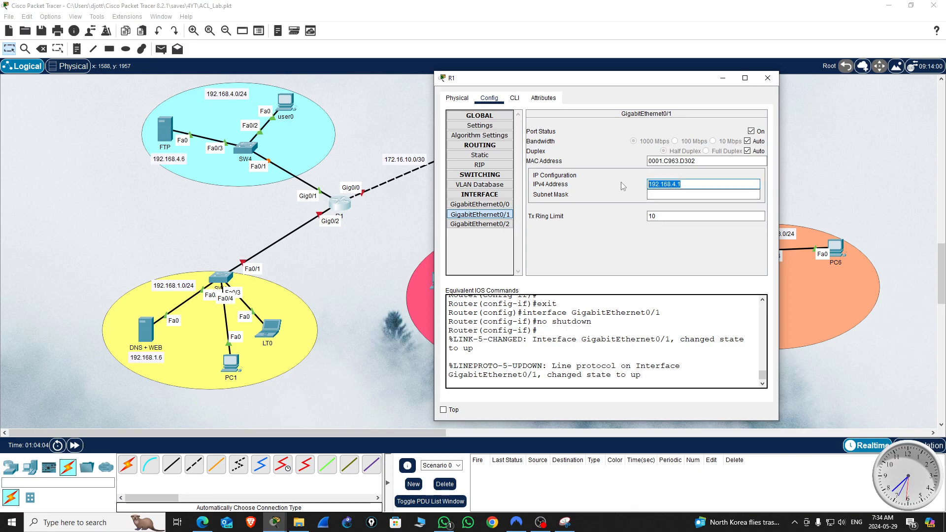
key("Tab")
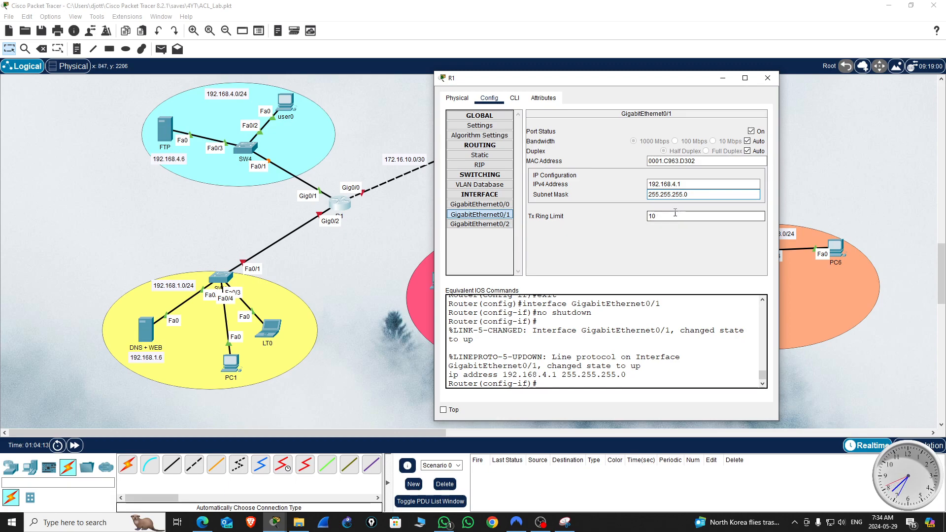
Step: Turn on R1's GigabitEthernet0/2, give it IPv4 address 192.168.1.1 with subnet mask 255.255.255.0, and close R1's configuration
left_click(480, 224)
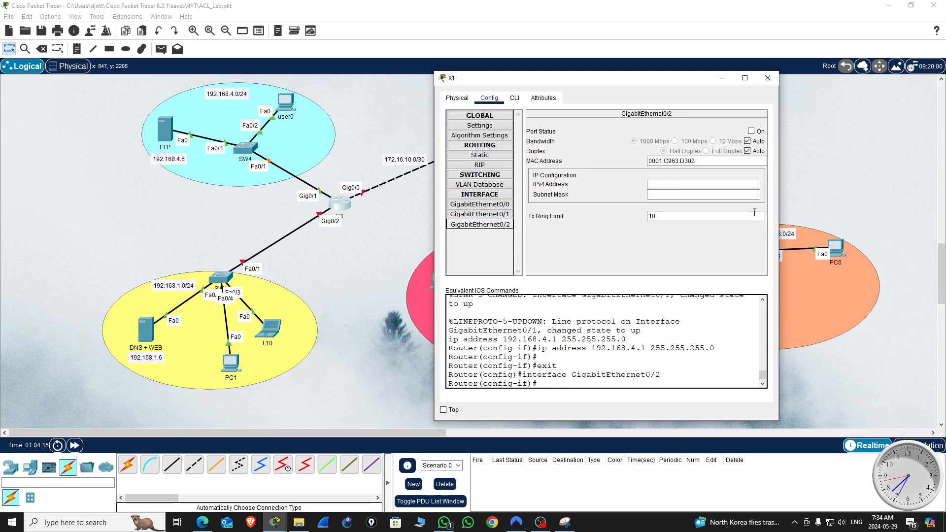
left_click(751, 131)
left_click(668, 186)
type("192.168.4.1")
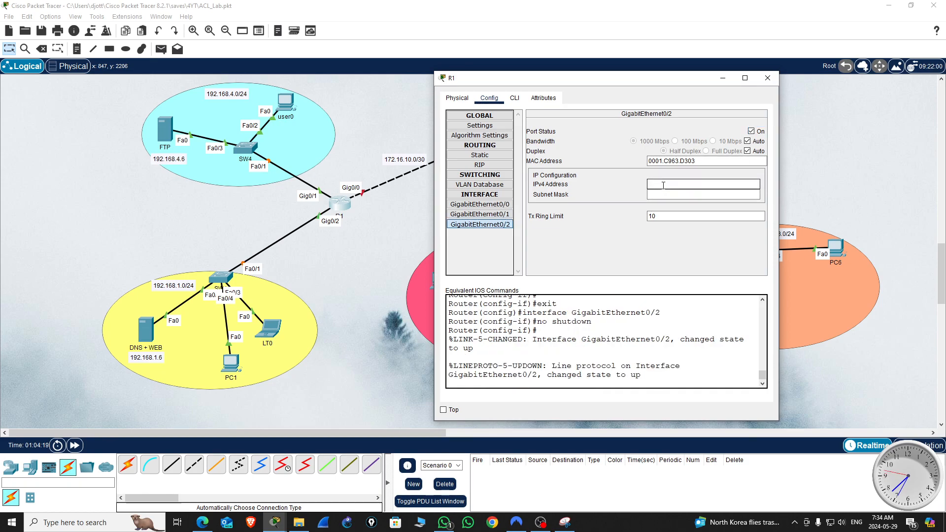
key("BackSpace")
key("BackSpace")
key("BackSpace")
type("1.1")
key("Tab")
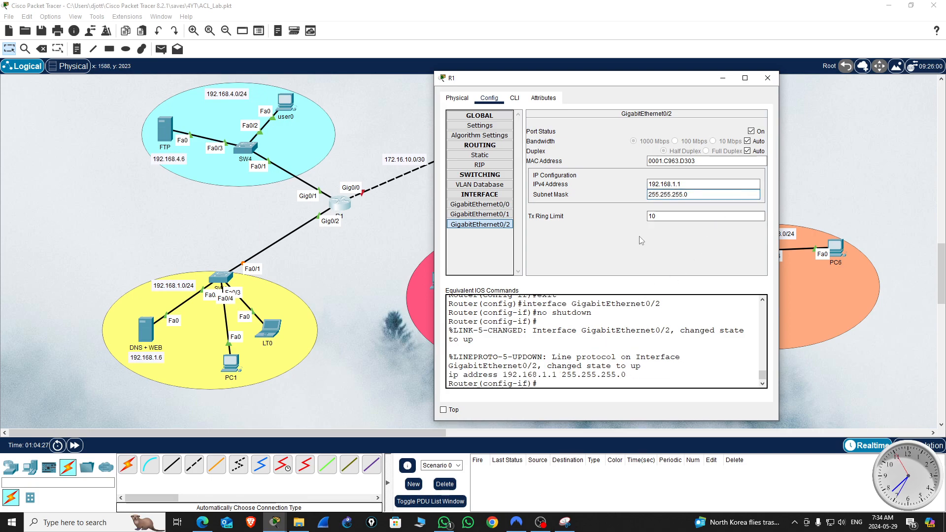
left_click(768, 80)
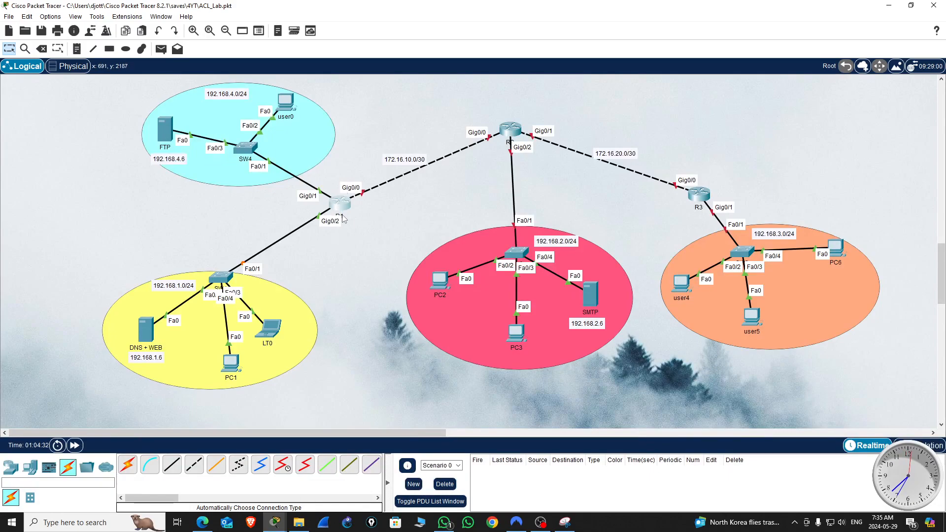
Step: Open R2's configuration clear of its link to R1 and turn on the GigabitEthernet0/0 port
left_click(510, 129)
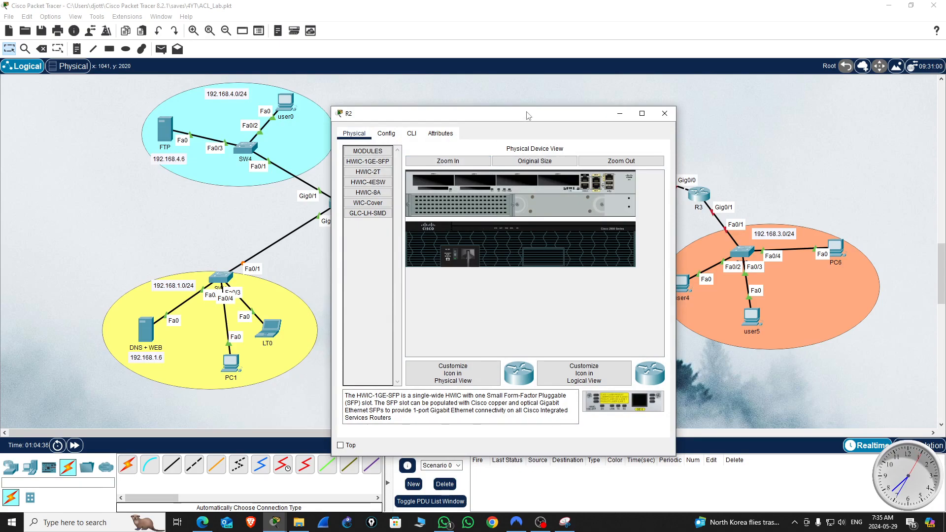
left_click_drag(526, 115, 777, 89)
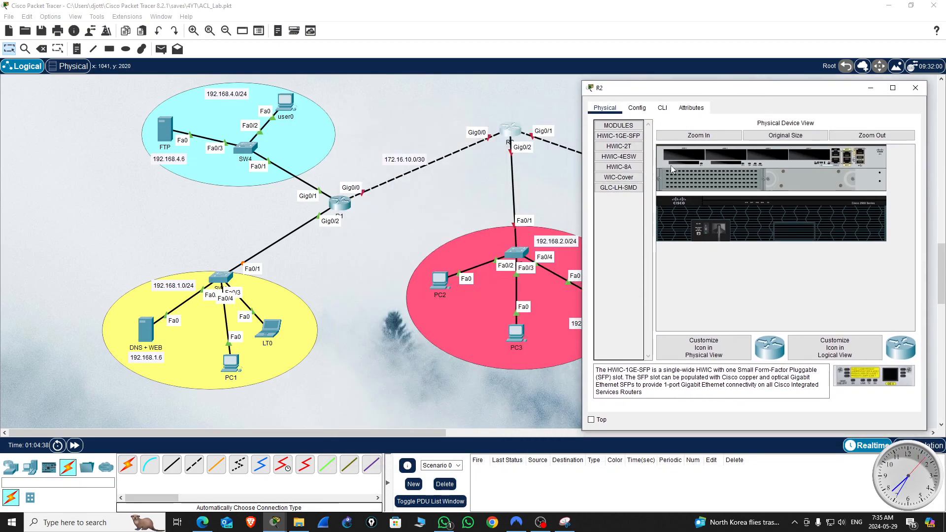
left_click(636, 107)
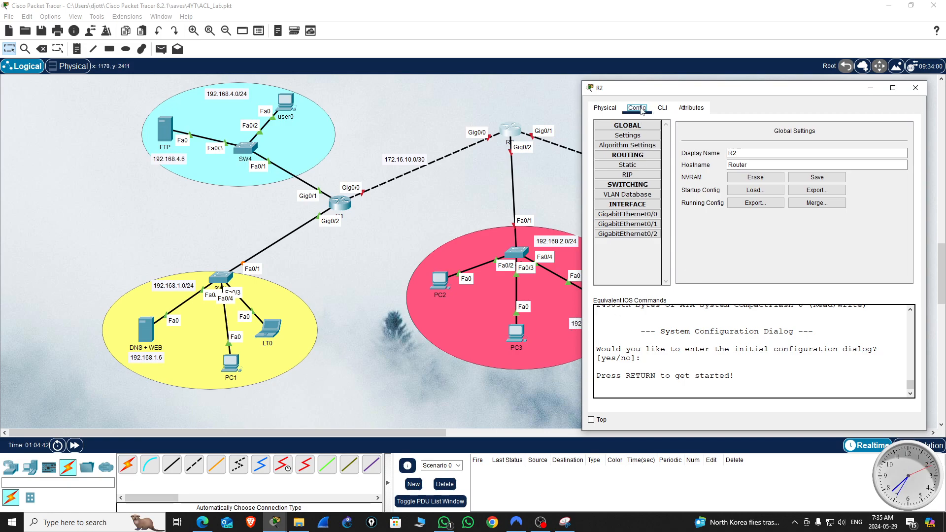
left_click(646, 218)
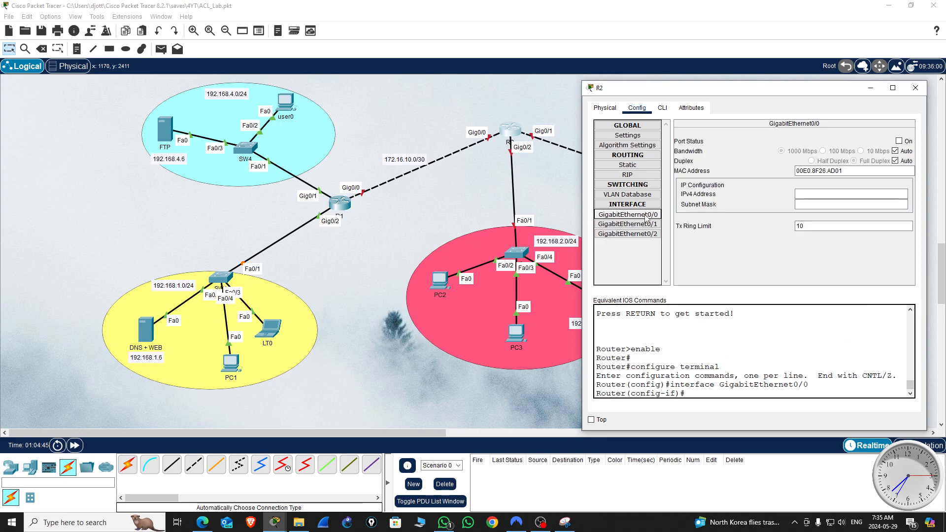
left_click(900, 141)
Step: Set R2's GigabitEthernet0/0 to IPv4 address 172.16.10.2 with subnet mask 255.255.255.252
left_click(810, 194)
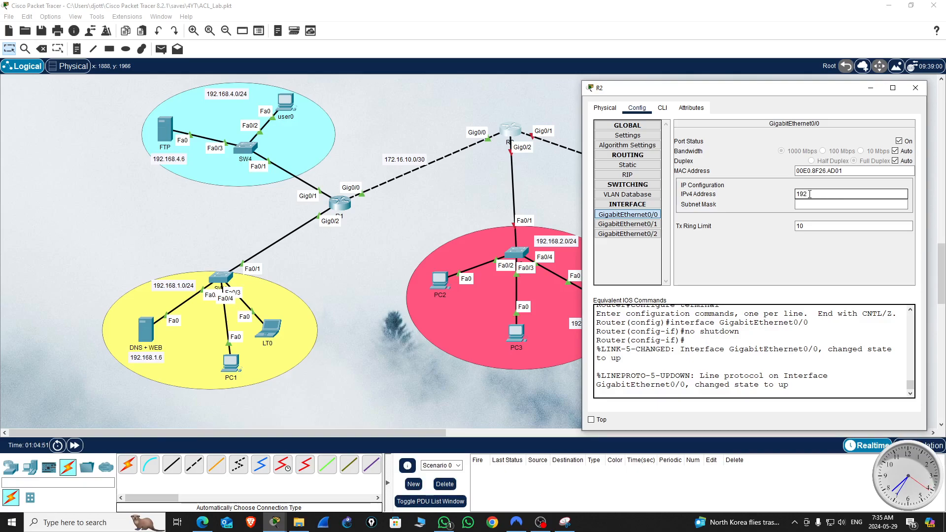
type("172")
type(".16")
type(".10")
type(".1")
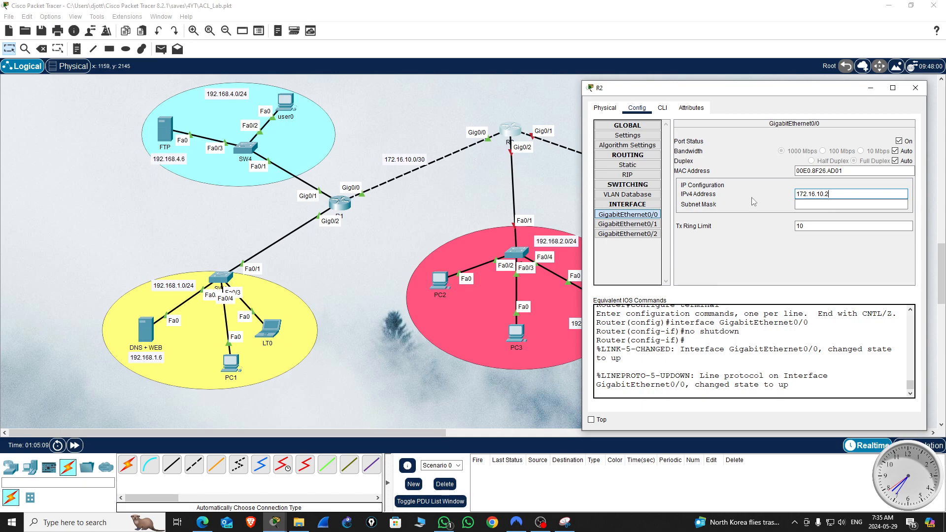
left_click(808, 205)
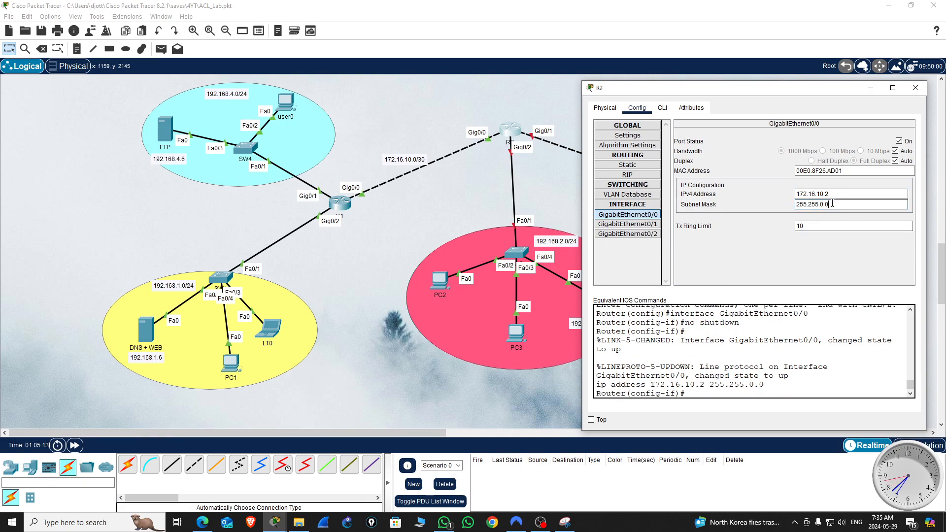
key("BackSpace")
key("BackSpace")
key("BackSpace")
type("255.252")
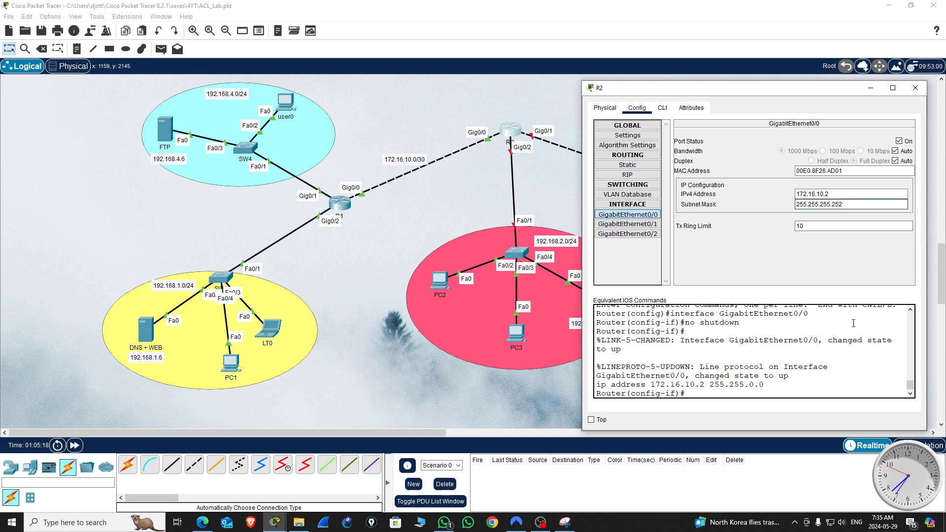
Step: Turn on R2's GigabitEthernet0/1 and give it IPv4 address 172.16.20.1 with subnet mask 255.255.255.252, keeping the link to R3 in view
left_click(648, 224)
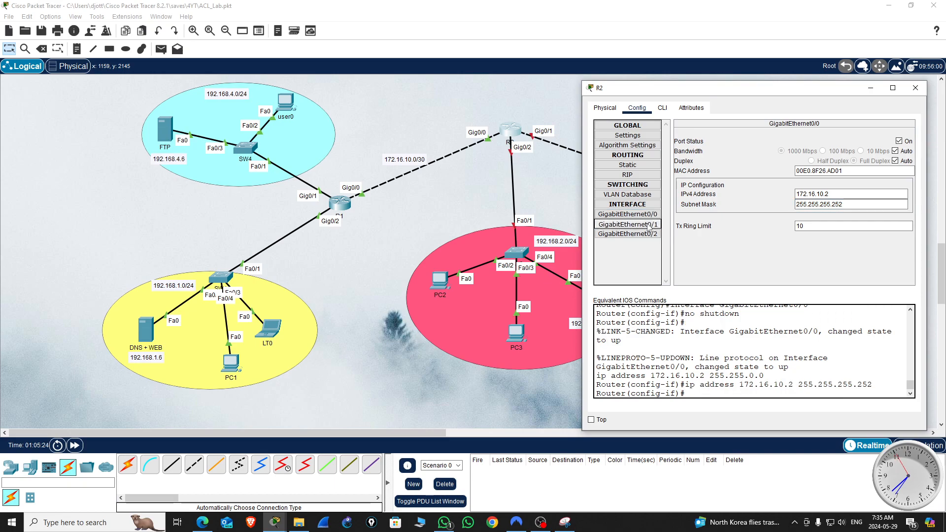
left_click_drag(765, 89, 292, 134)
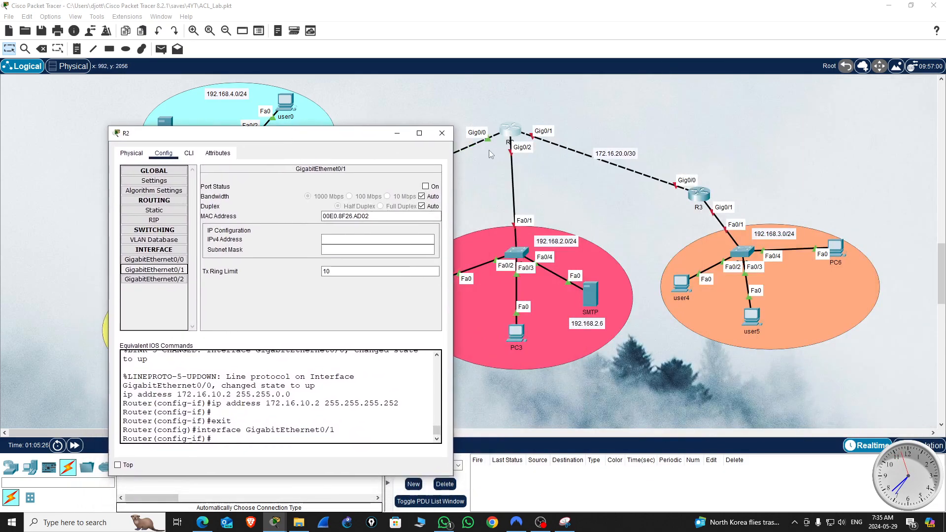
left_click(425, 188)
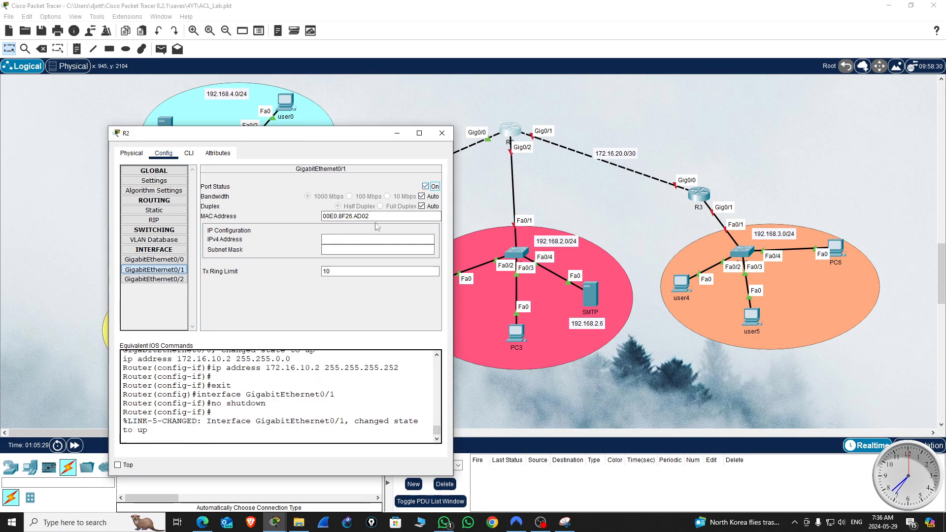
left_click(335, 240)
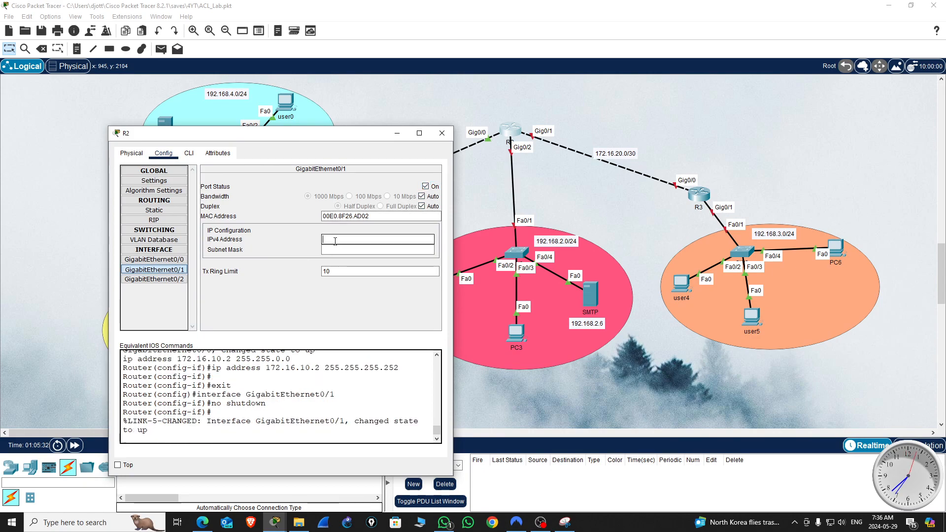
type("172.16.20.1")
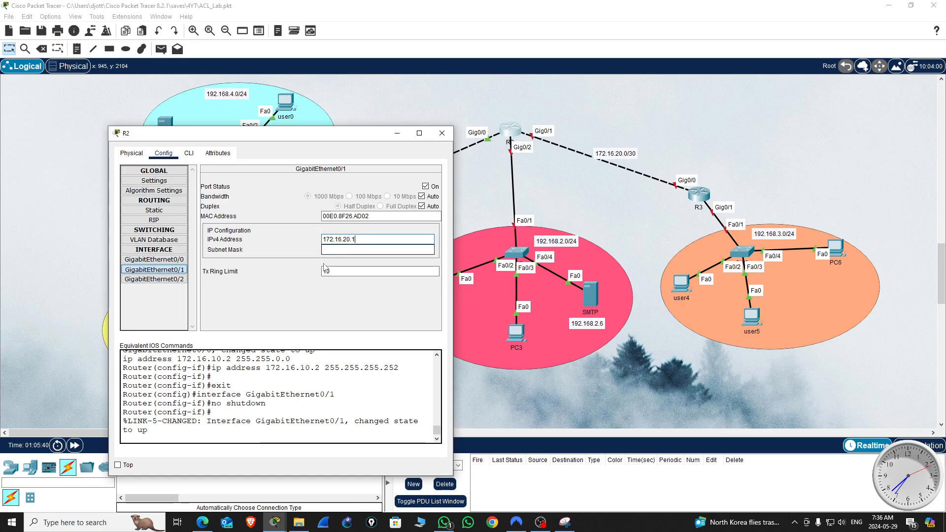
left_click(336, 250)
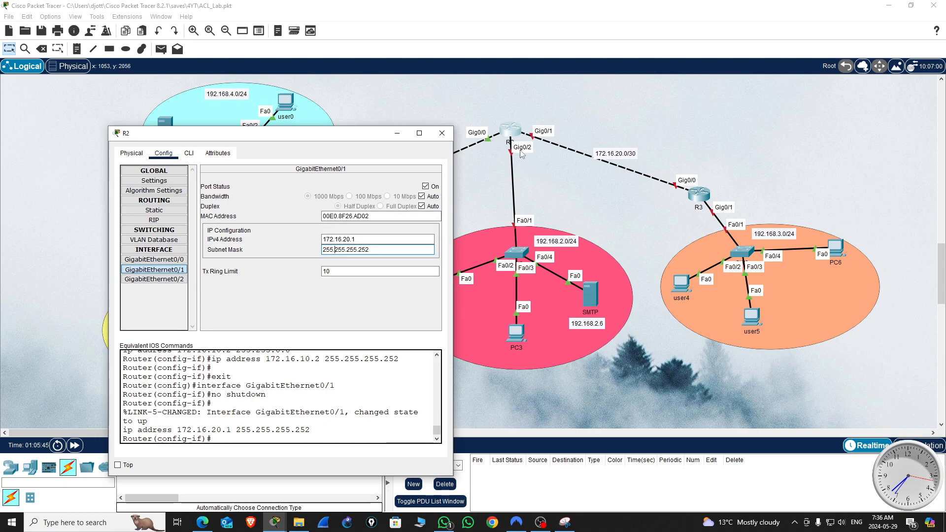
Step: Turn on R2's GigabitEthernet0/2, give it IPv4 address 192.168.2.1 with subnet mask 255.255.255.0, and close R2's configuration
left_click(170, 280)
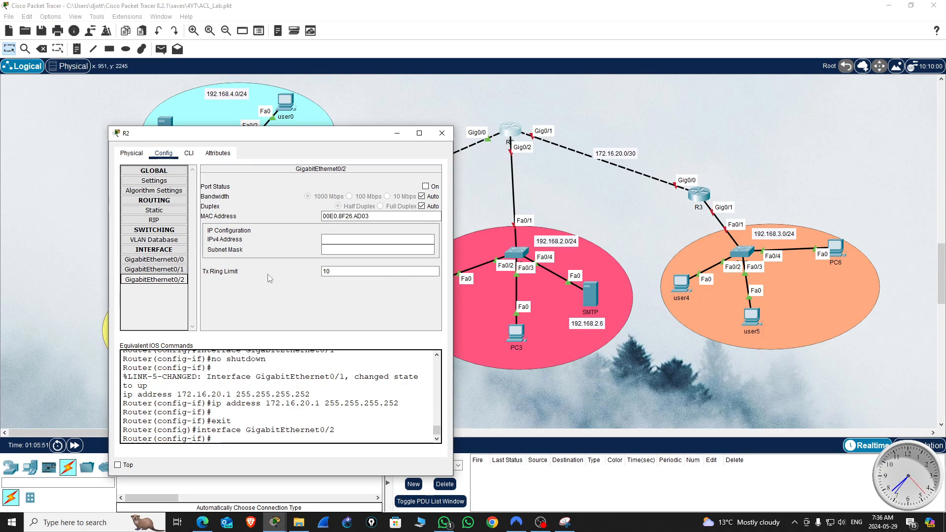
left_click(425, 186)
left_click(338, 241)
type("192.168")
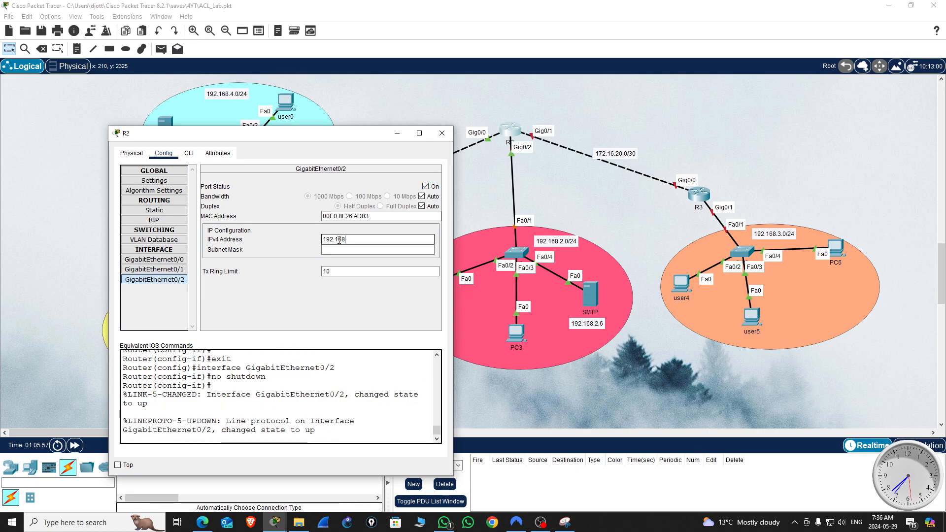
type(".2.1")
key("Tab")
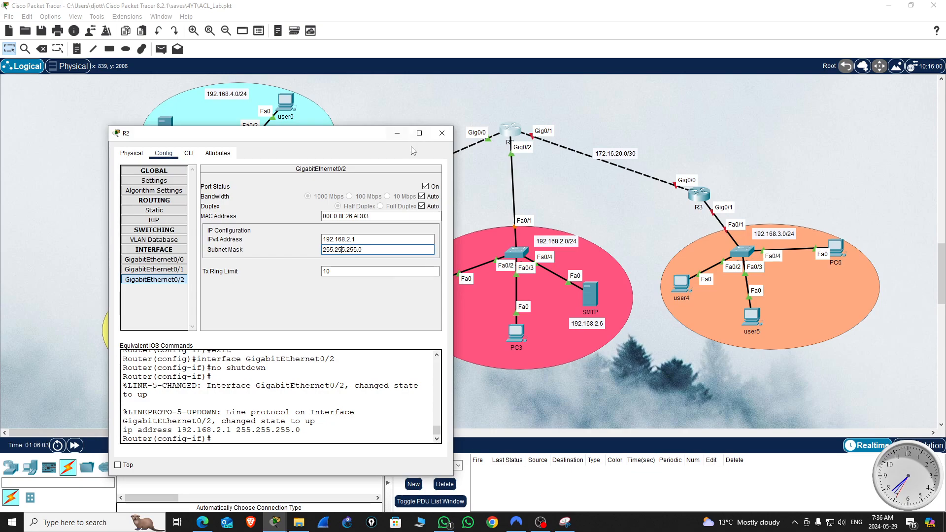
left_click(442, 133)
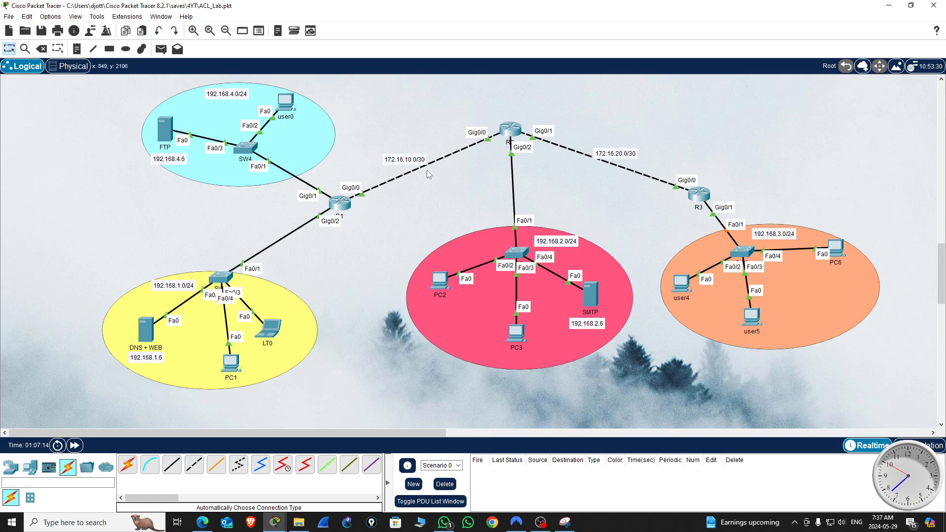
Step: Check the IP settings of R3's GigabitEthernet0/0 and GigabitEthernet0/1 interfaces, and close R3's configuration
left_click(703, 198)
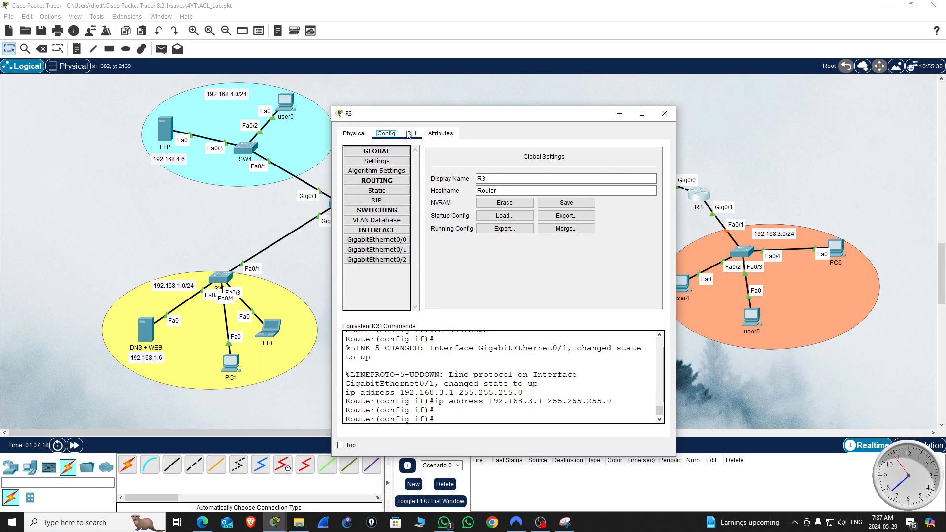
left_click(398, 240)
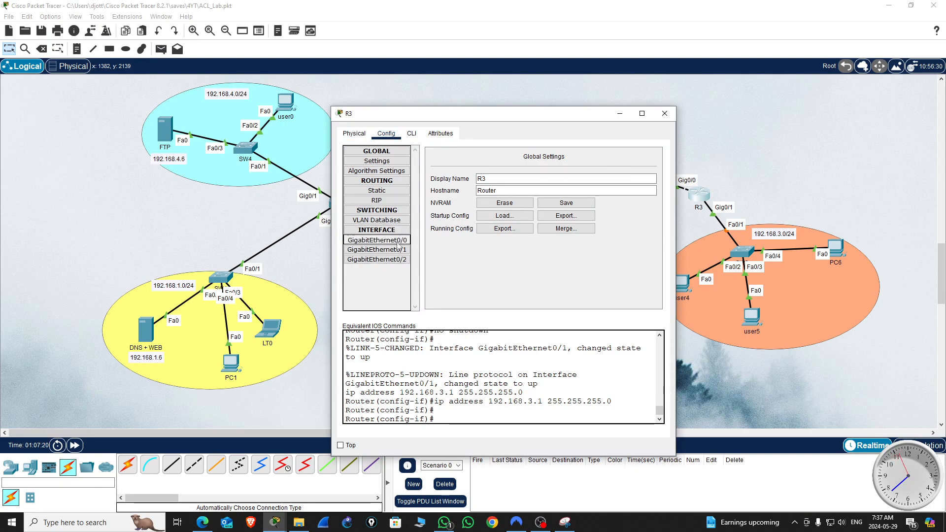
left_click(377, 250)
left_click(665, 113)
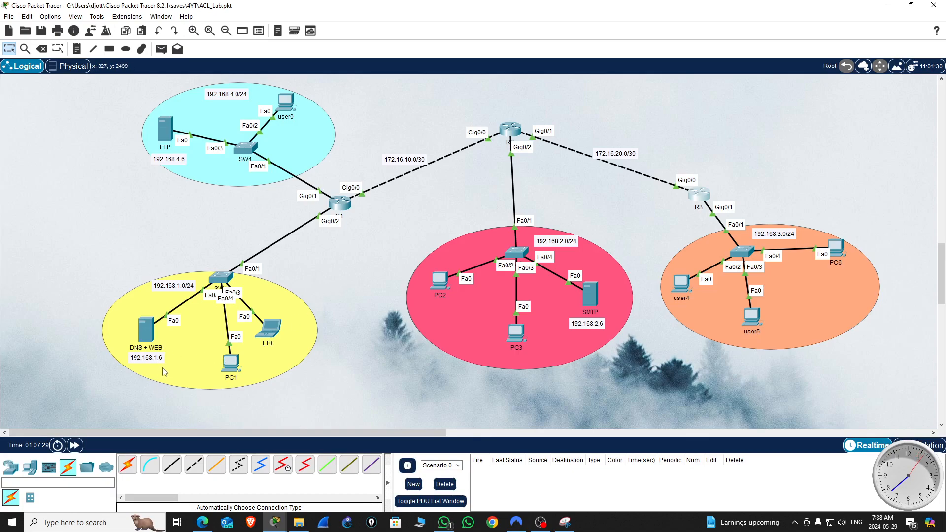
Step: Open the command prompt on PC1, keeping its window clear of the 192.168.1.0/24 and 192.168.4.0/24 networks
double_click(232, 367)
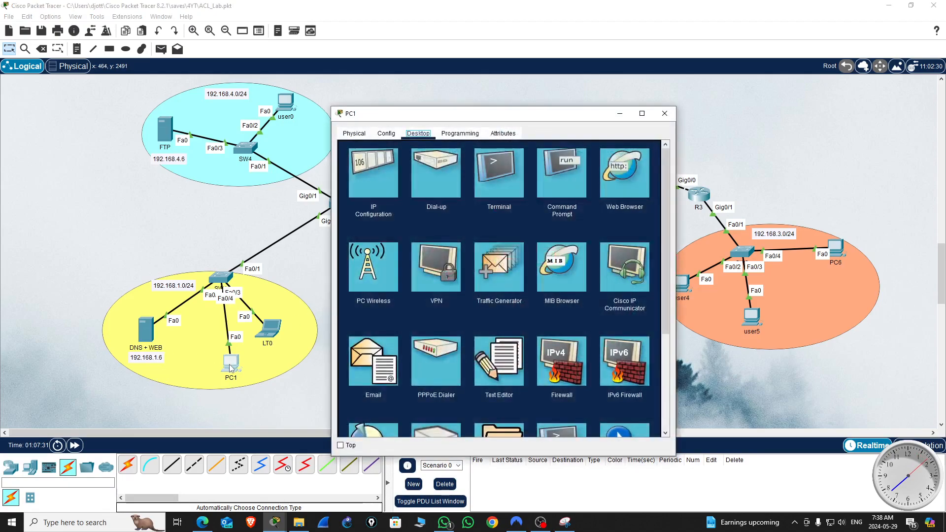
left_click_drag(538, 116, 600, 203)
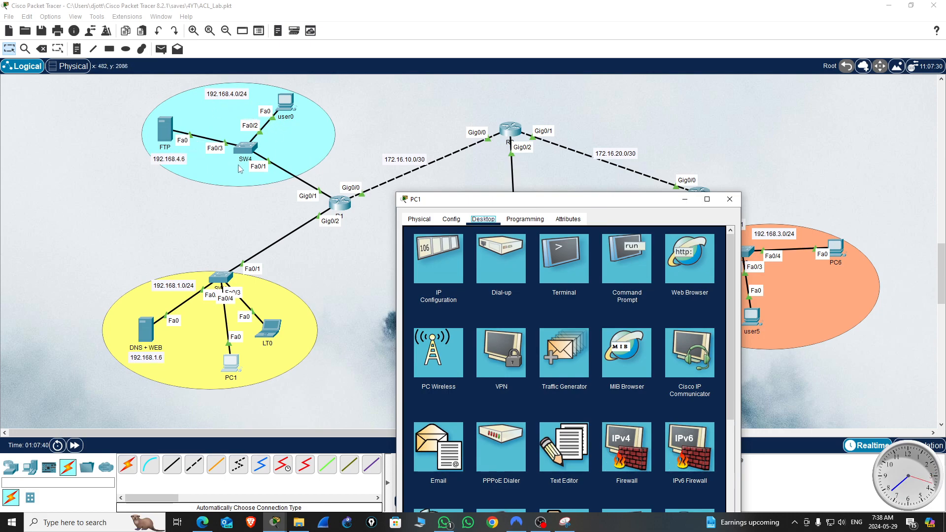
left_click_drag(636, 199, 255, 150)
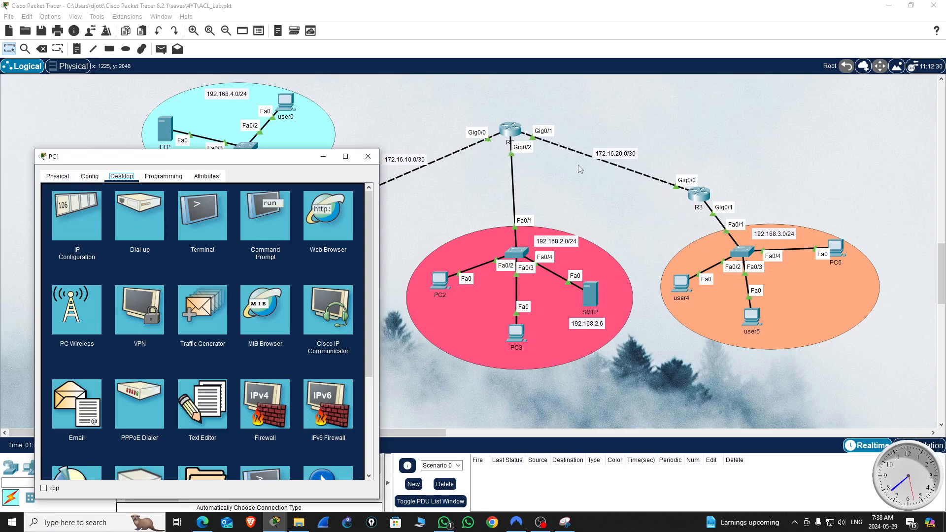
left_click_drag(293, 157, 807, 110)
left_click_drag(724, 113, 676, 75)
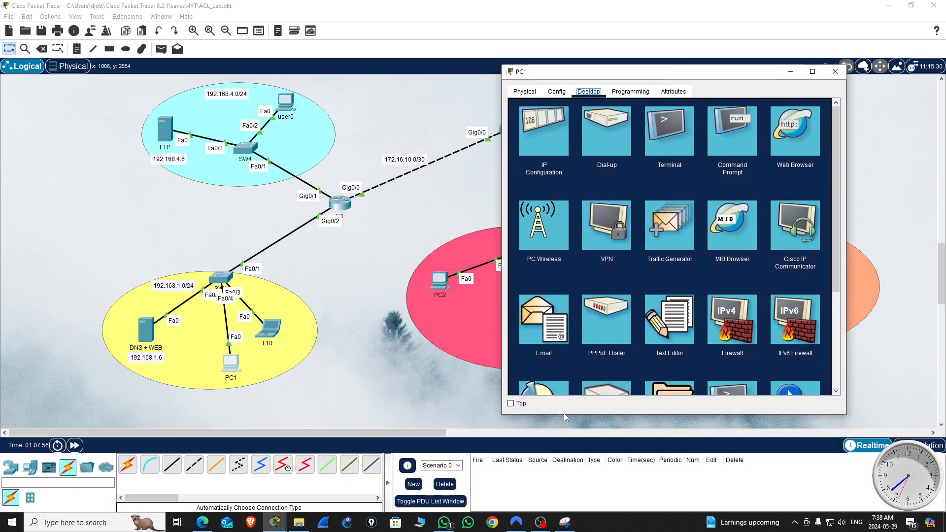
left_click(729, 132)
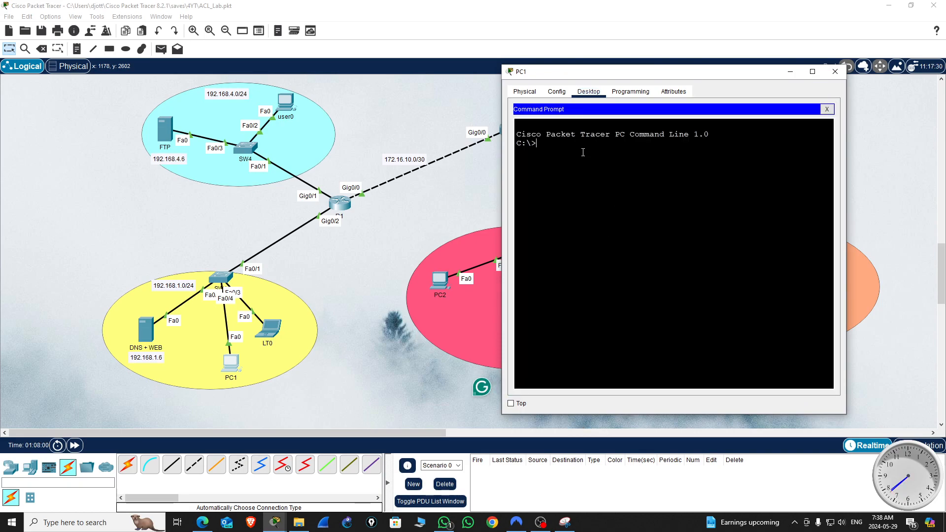
Step: Ping 192.168.1.7 from PC1's command prompt to test connectivity within the 192.168.1.0/24 network
type("ping 192.168.1.7")
key("Return")
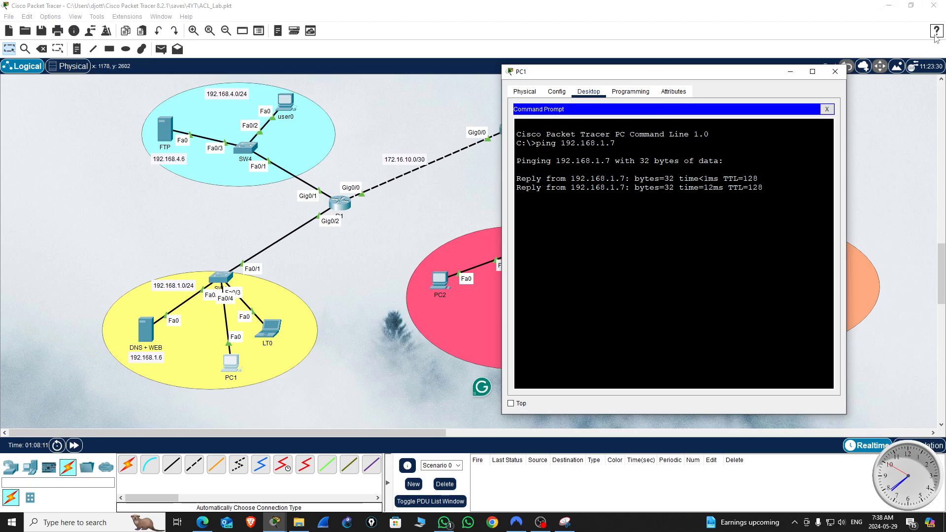
key("Return")
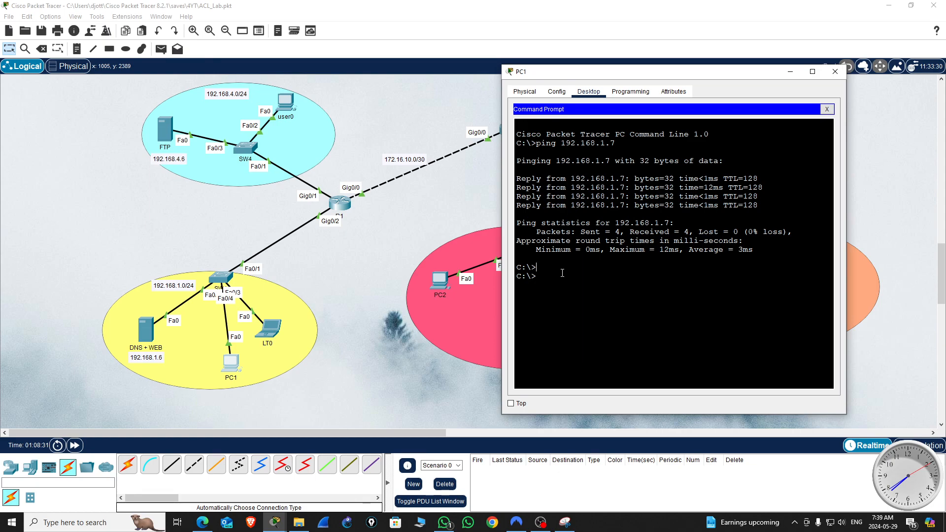
Step: Ping the FTP server at 192.168.4.6 from PC1 to test routing through R1
key("Up")
type("4")
key("Return")
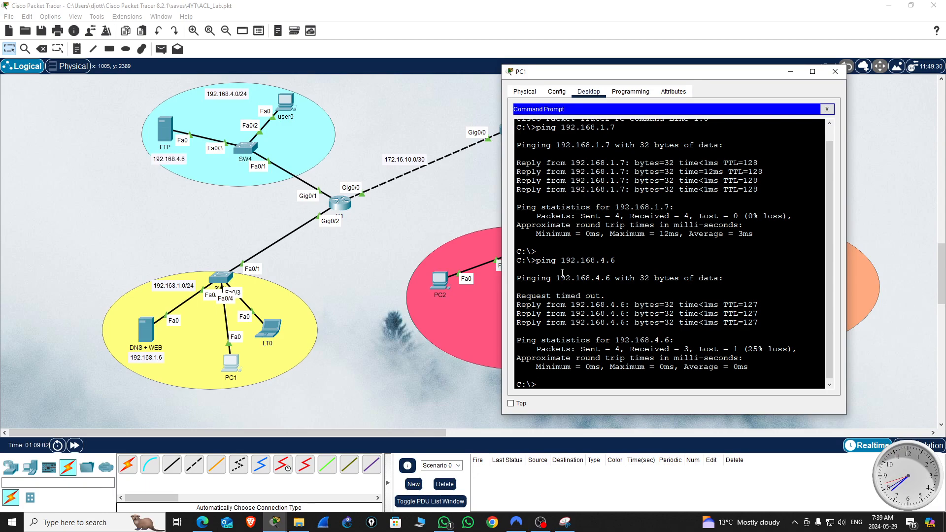
Step: Ping R1's address 172.16.10.1 from PC1, keeping the link between R1 and R2 in view
key("Up")
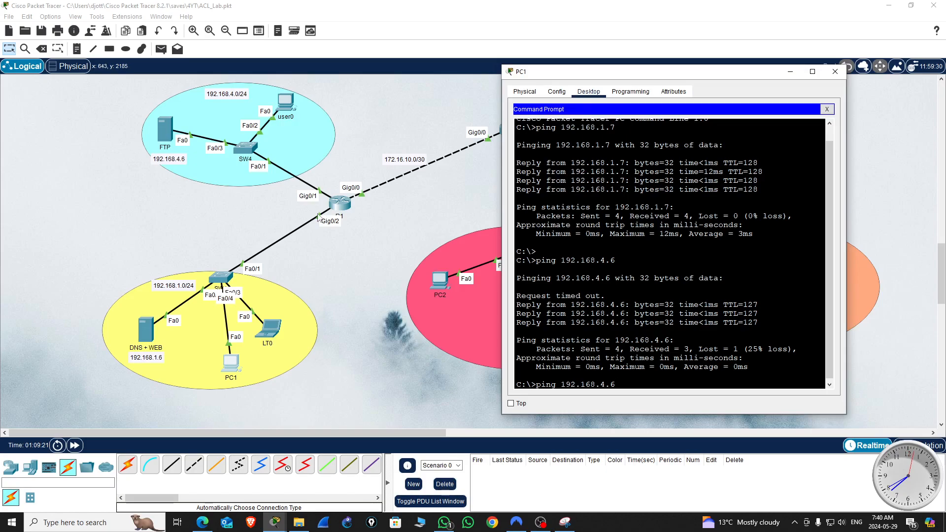
left_click_drag(750, 75, 789, 112)
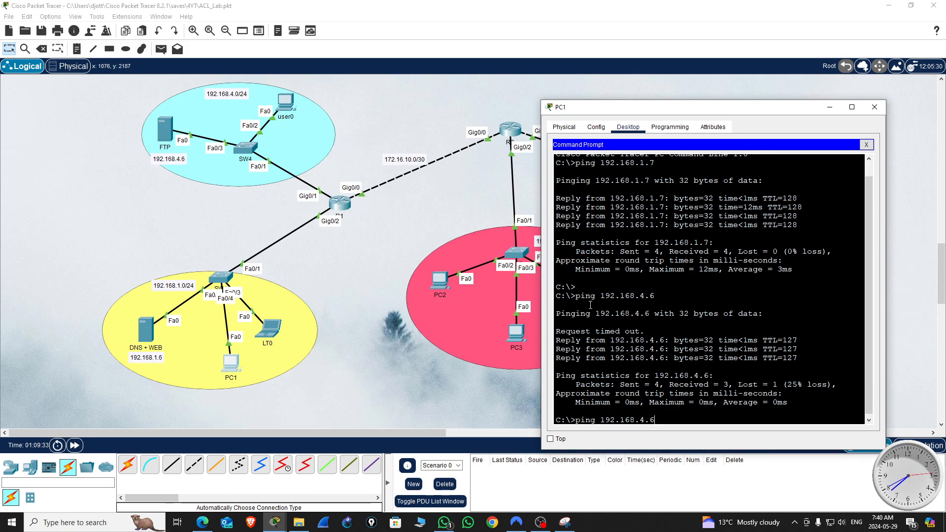
key("BackSpace")
key("BackSpace")
key("BackSpace")
key("BackSpace")
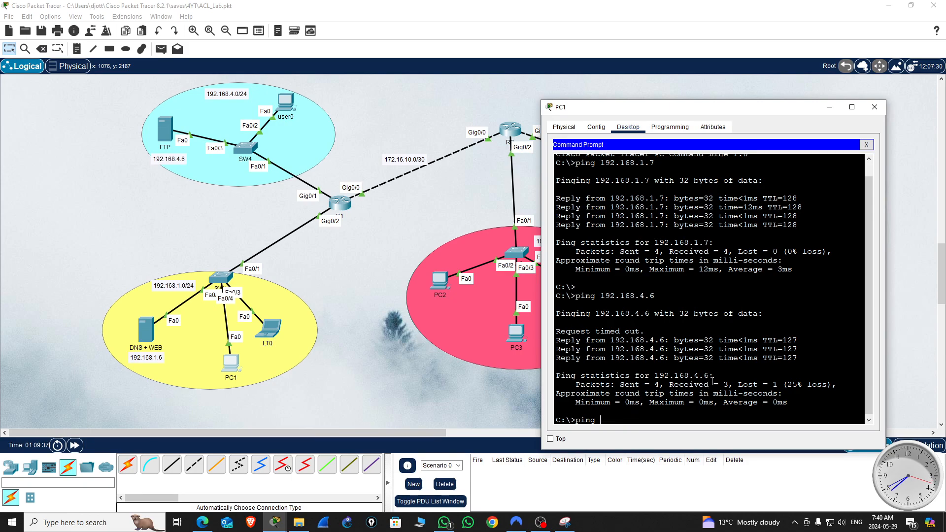
type(".16.10.1")
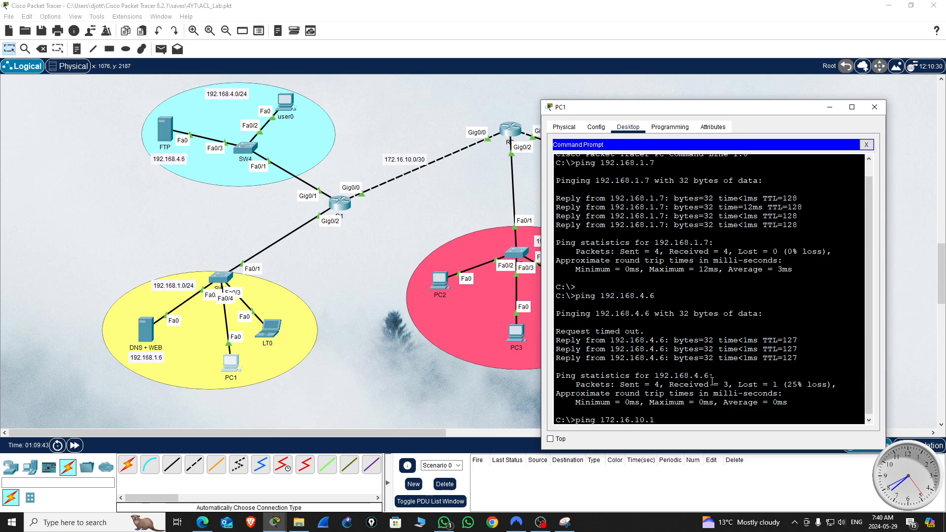
key("Return")
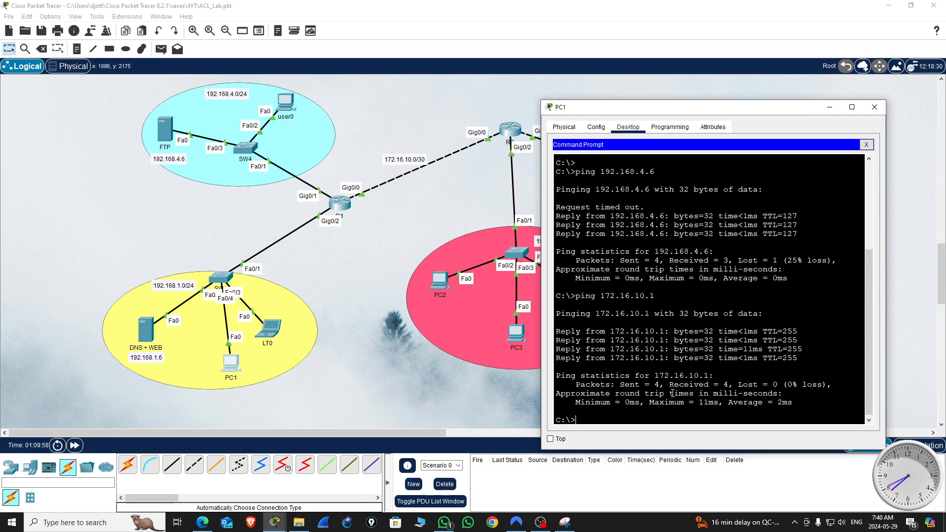
Step: Ping 172.16.10.2 at the far end of the R1–R2 link from PC1, and close PC1's window
key("Up")
key("BackSpace")
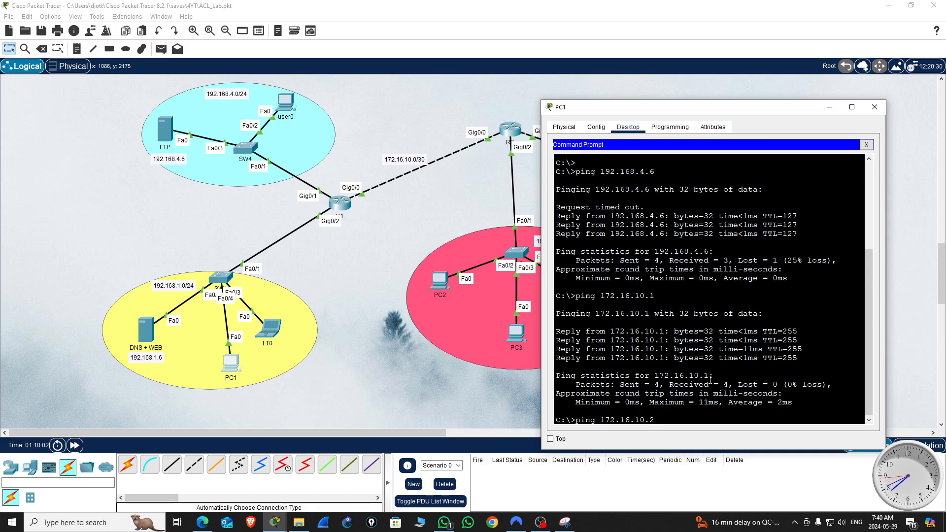
key("Return")
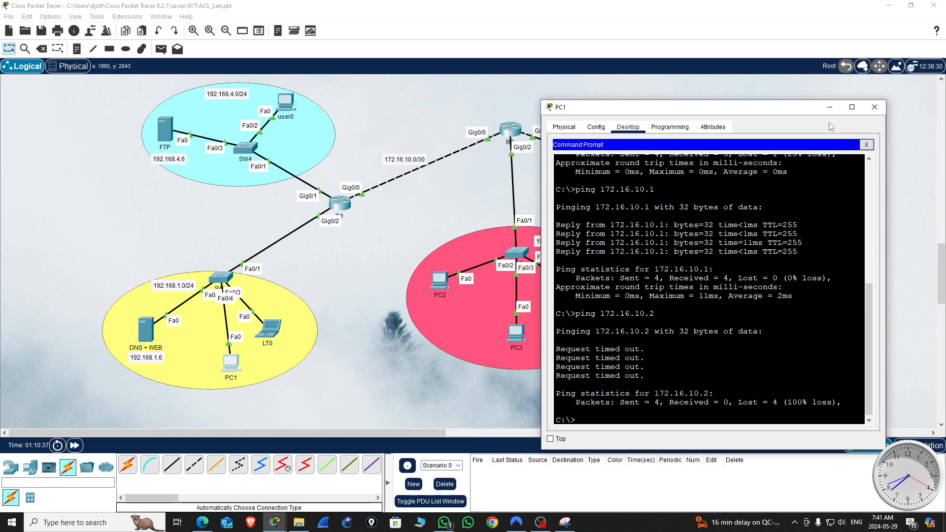
left_click_drag(812, 111, 361, 99)
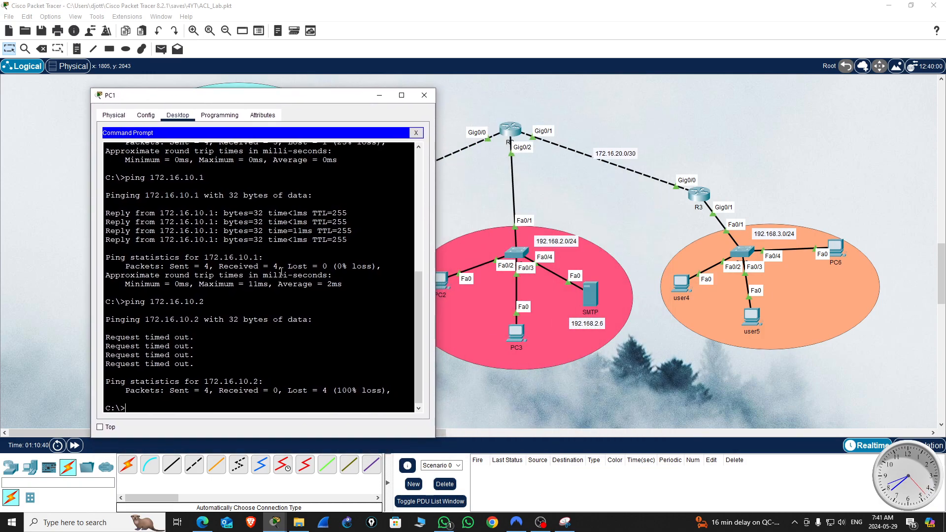
left_click(424, 95)
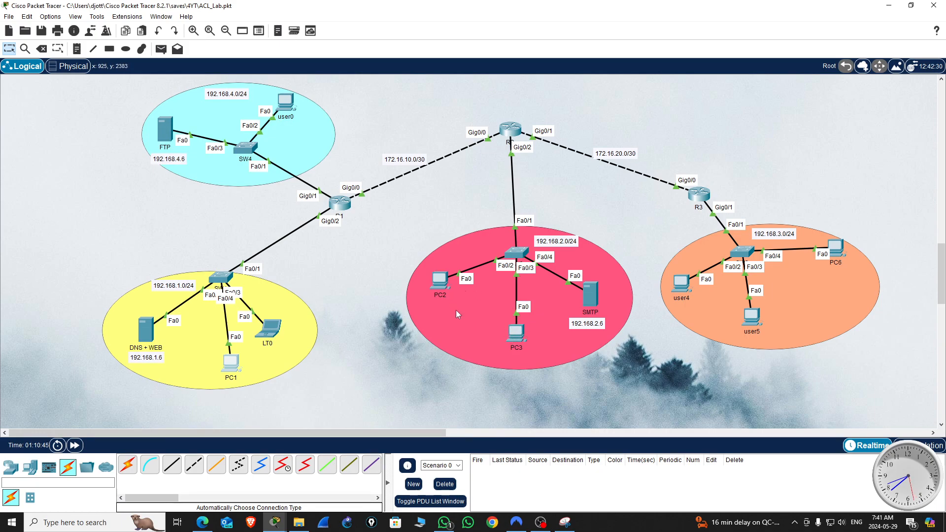
Step: Open the command prompt on PC2, keeping its window clear of the routers and their links
left_click(439, 286)
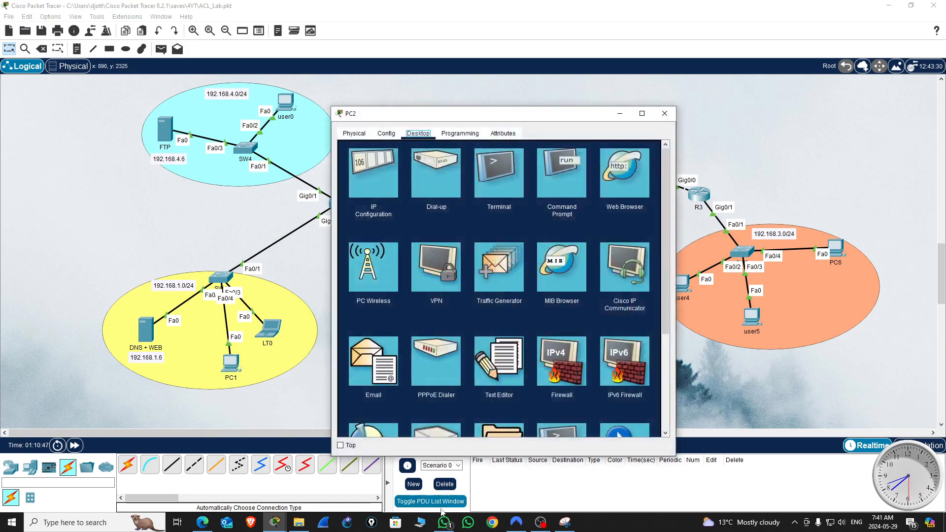
left_click_drag(573, 121, 586, 177)
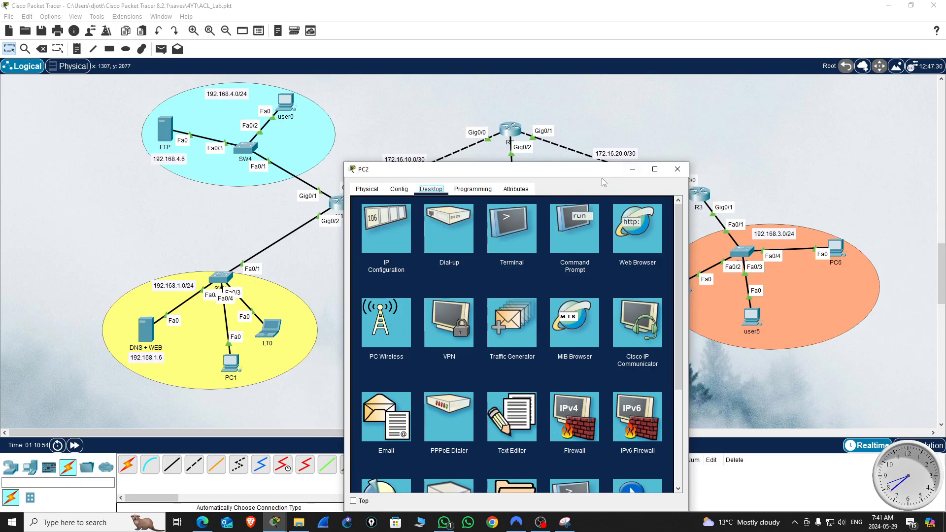
left_click_drag(610, 171, 762, 191)
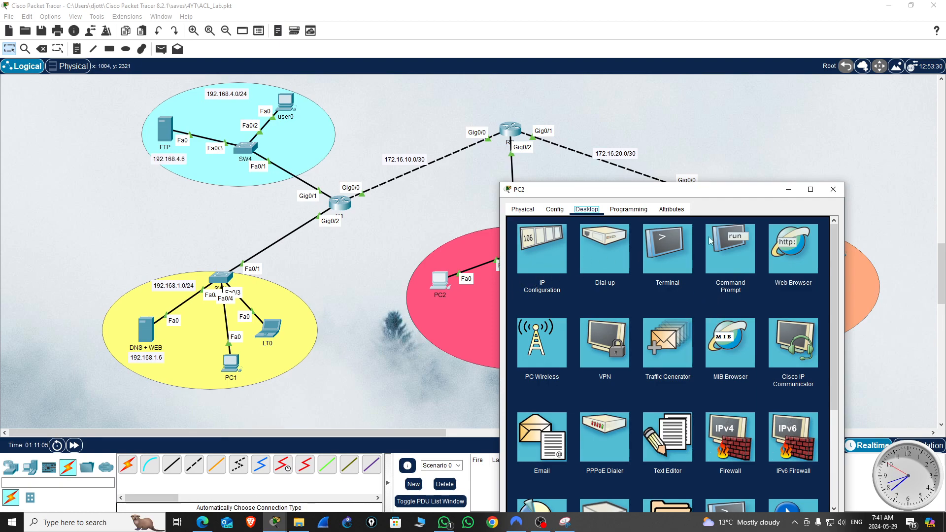
left_click(723, 252)
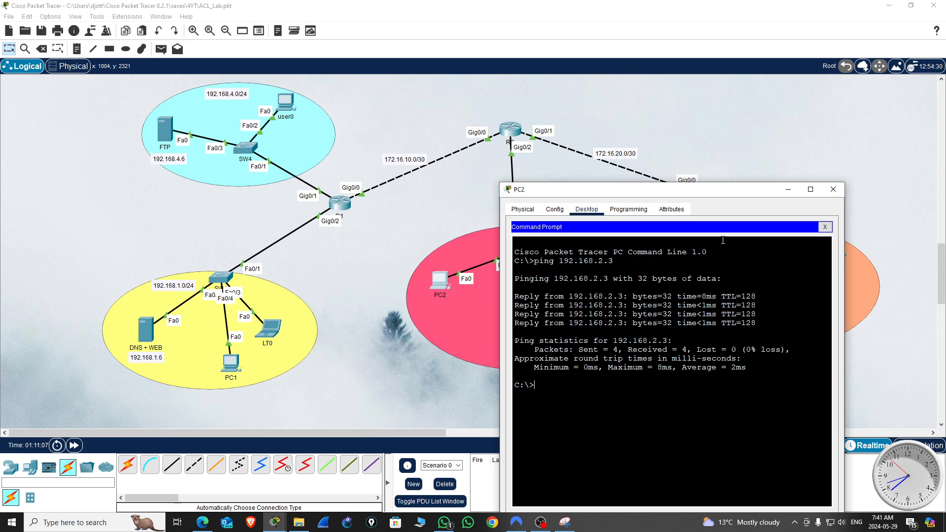
left_click_drag(710, 195, 623, 242)
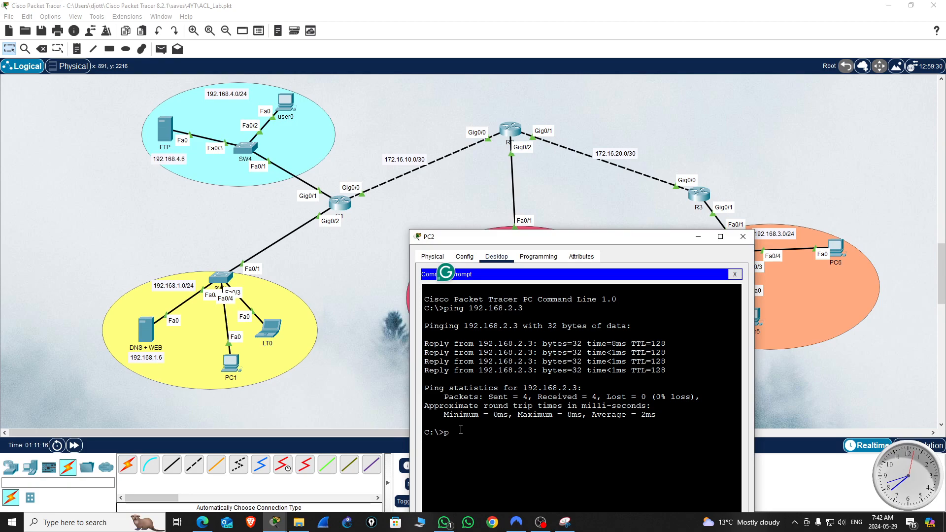
Step: Ping 172.16.10.1 from PC2 and interrupt the ping before it completes
type("ing 172.16.10.")
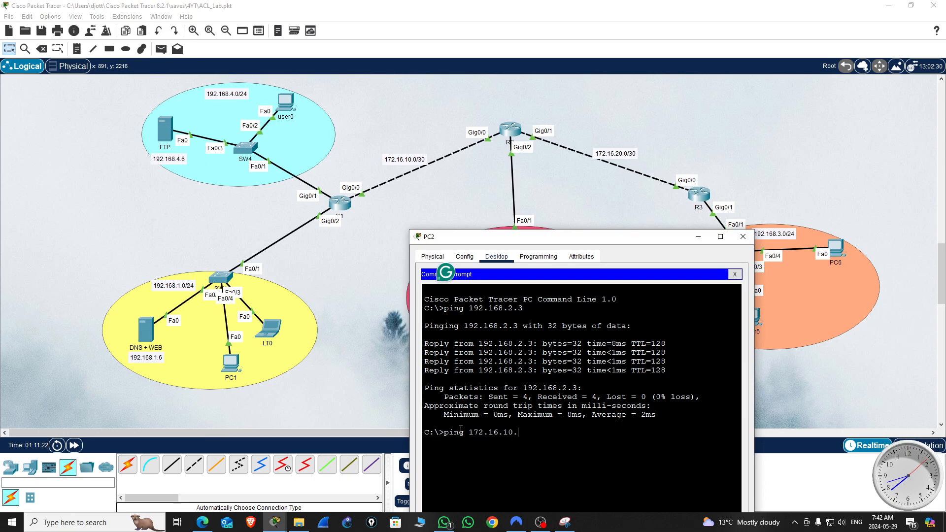
type("1")
key("Return")
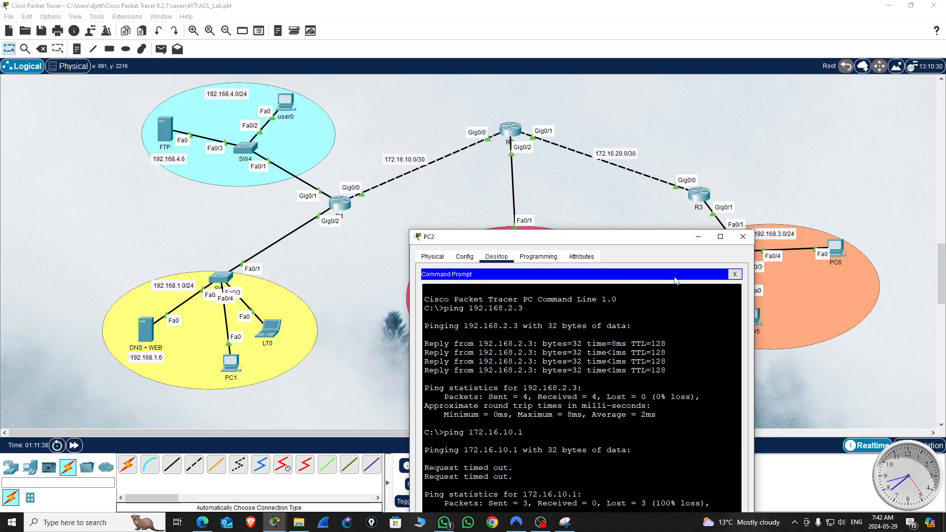
key("ctrl+c")
Step: Ping R2's address 172.16.10.2 from PC2, keeping R2, R3 and the 172.16.20.0/30 link in view
left_click_drag(676, 243, 844, 124)
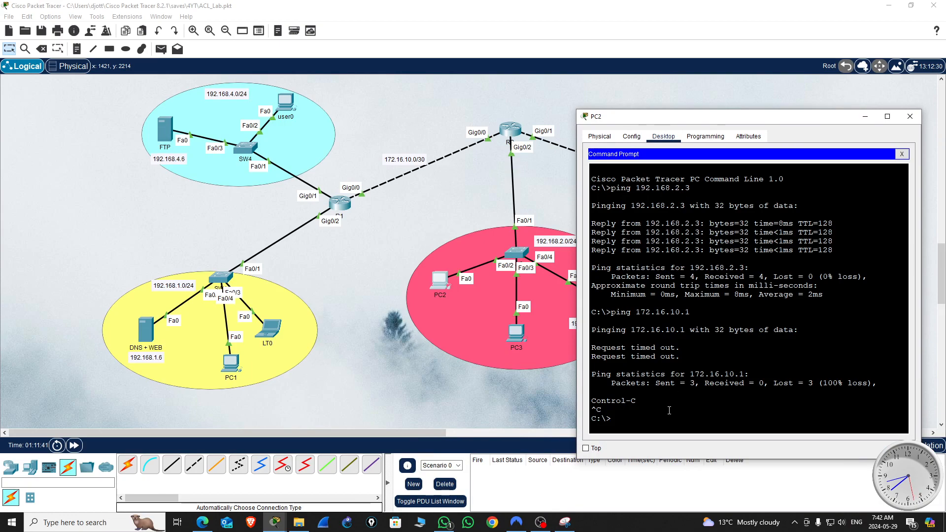
left_click_drag(785, 119, 353, 192)
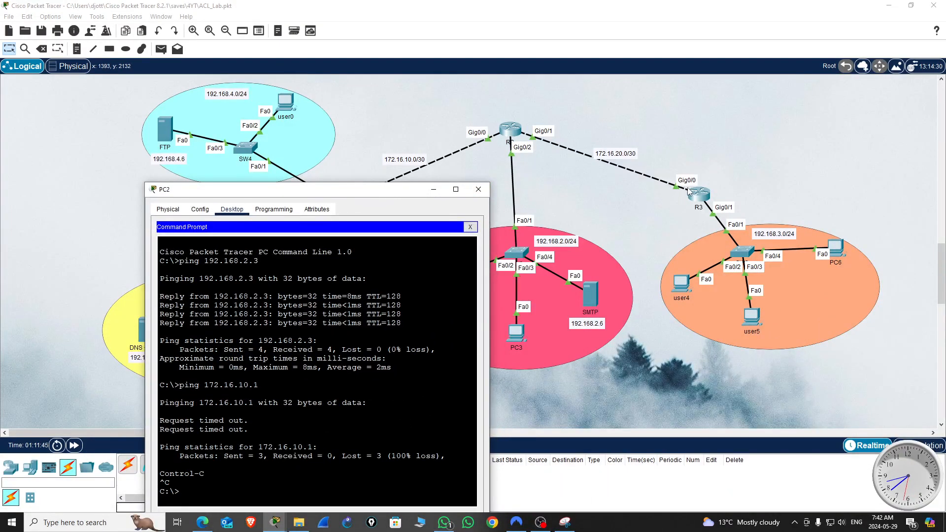
left_click_drag(390, 196, 418, 92)
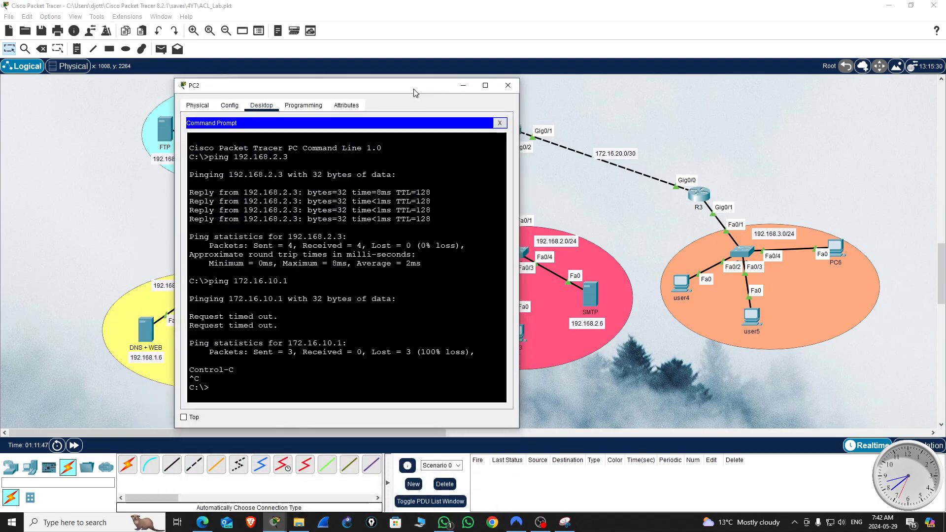
left_click(262, 373)
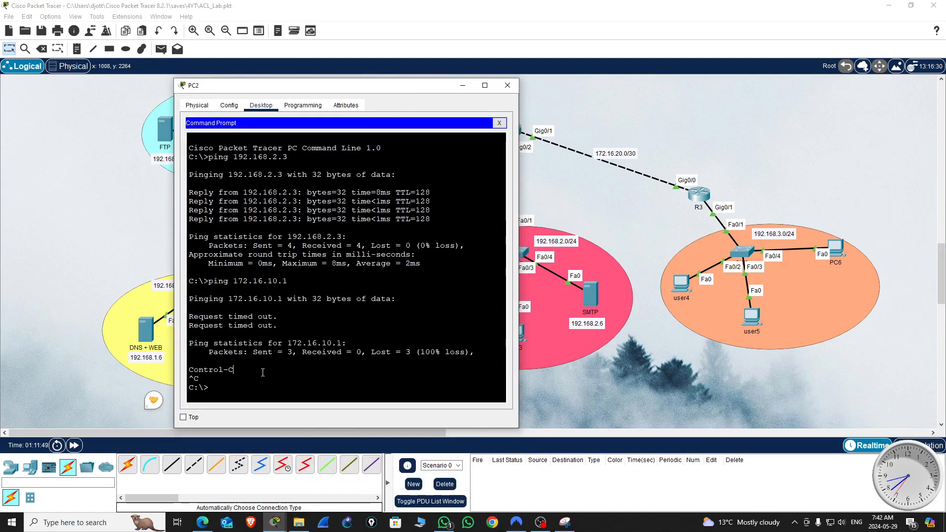
left_click_drag(293, 85, 147, 154)
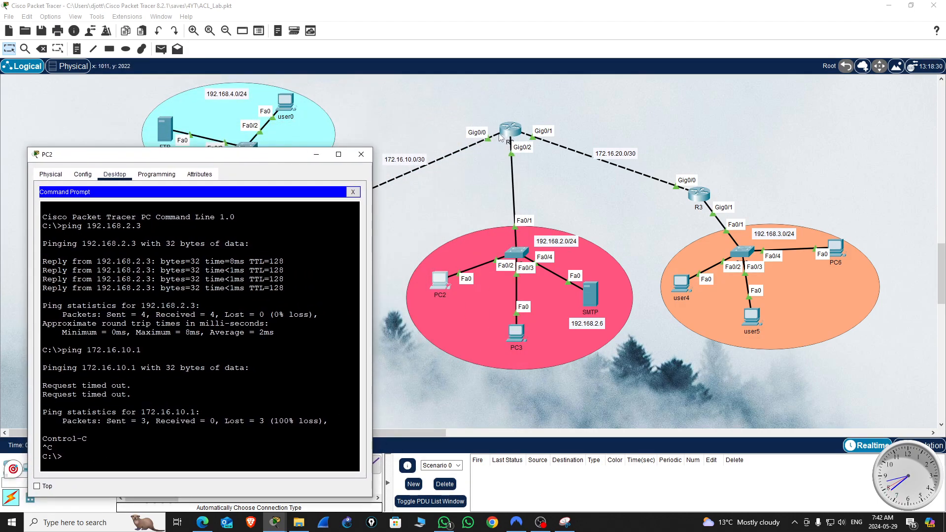
left_click(141, 440)
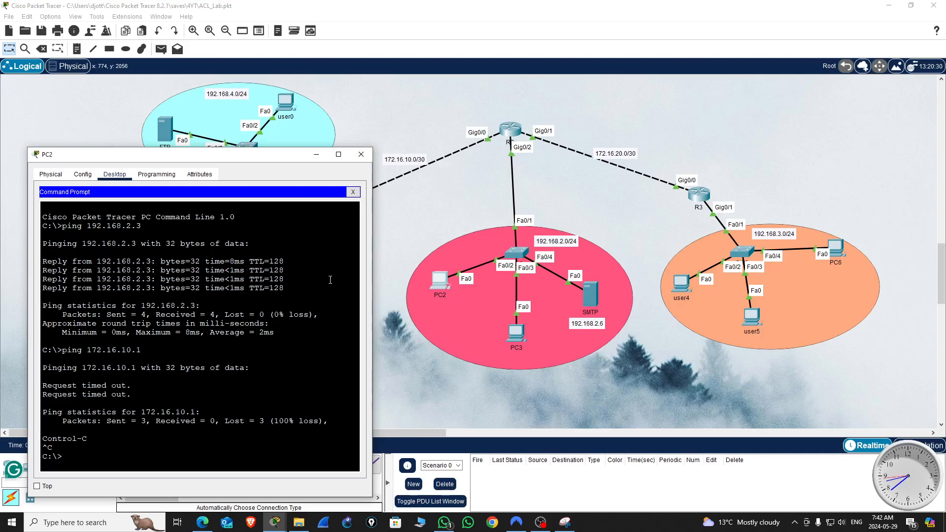
key("Up")
key("BackSpace")
type("2.16.10.2")
key("Return")
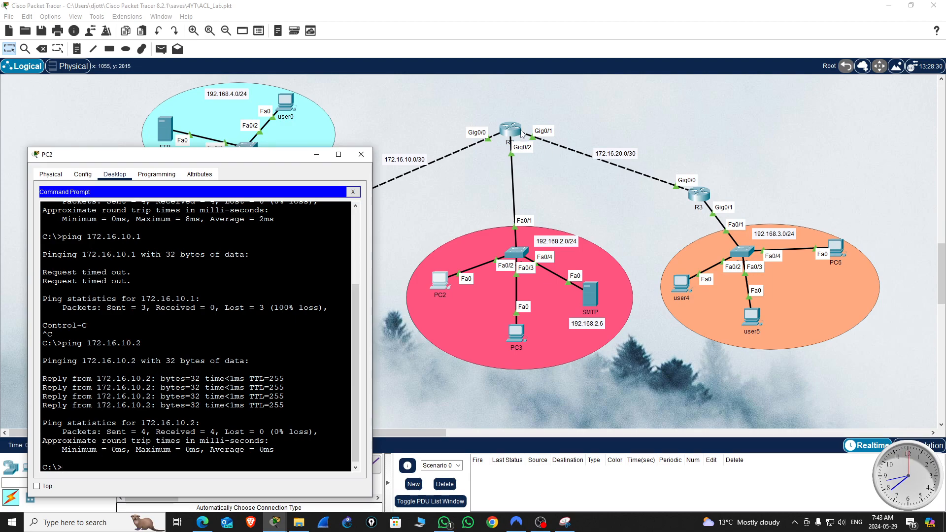
Step: Ping R2's address 172.16.20.1 on the link to R3 from PC2
left_click(115, 415)
key("Up")
key("Return")
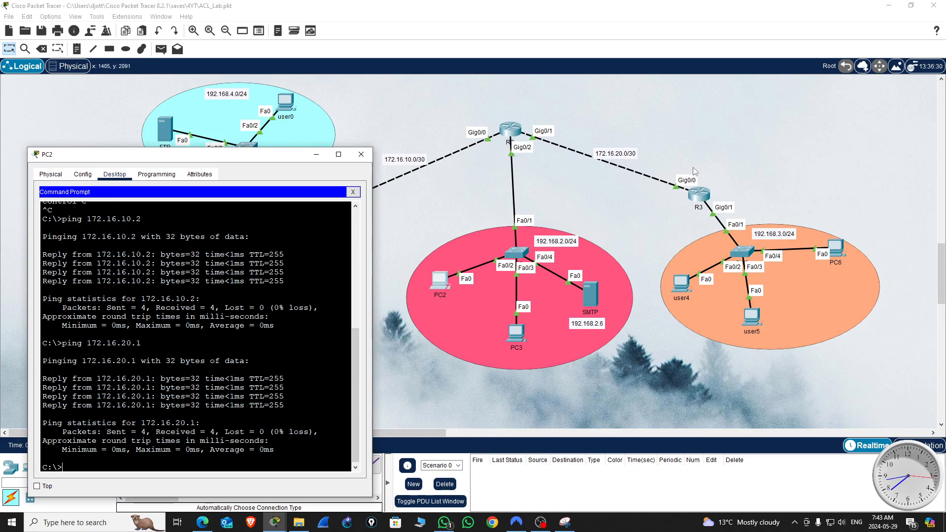
Step: Ping 172.16.20.2 on R3's side of the link from PC2, interrupt the ping, and close PC2's window
key("Up")
type("2")
key("Return")
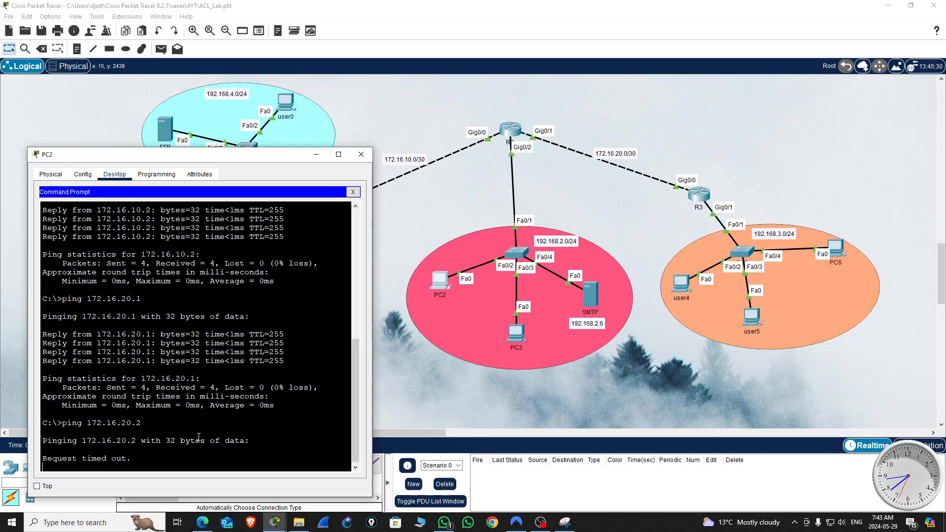
key("ctrl+c")
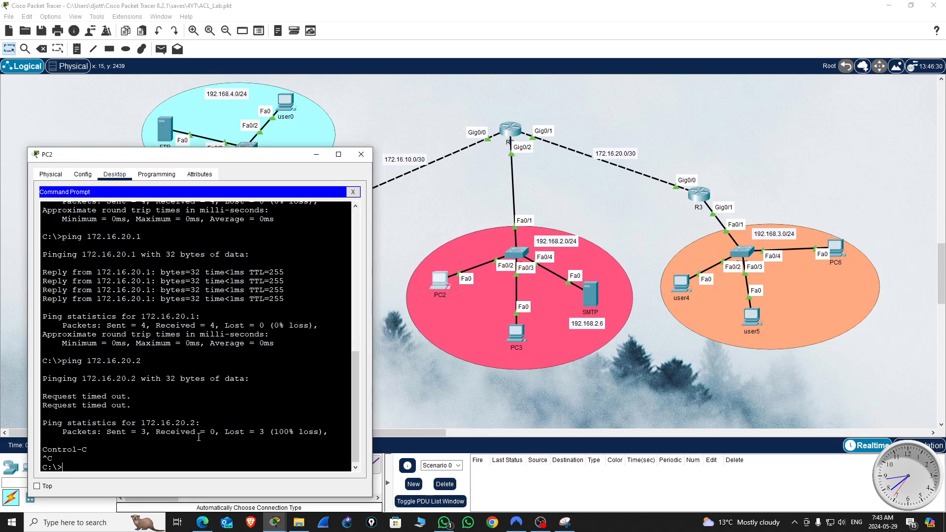
left_click(361, 153)
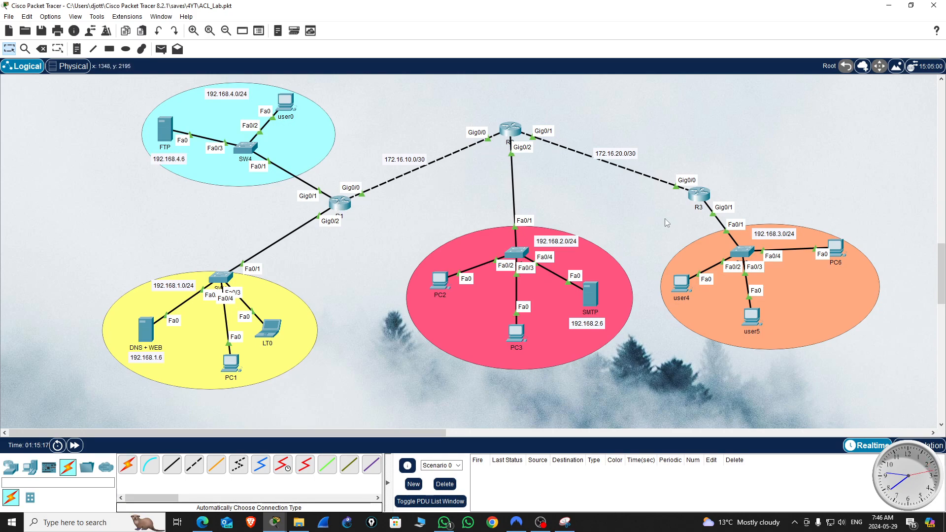
Step: Open R1's command-line interface and bring up its user prompt, keeping R1's networks in view
left_click(341, 207)
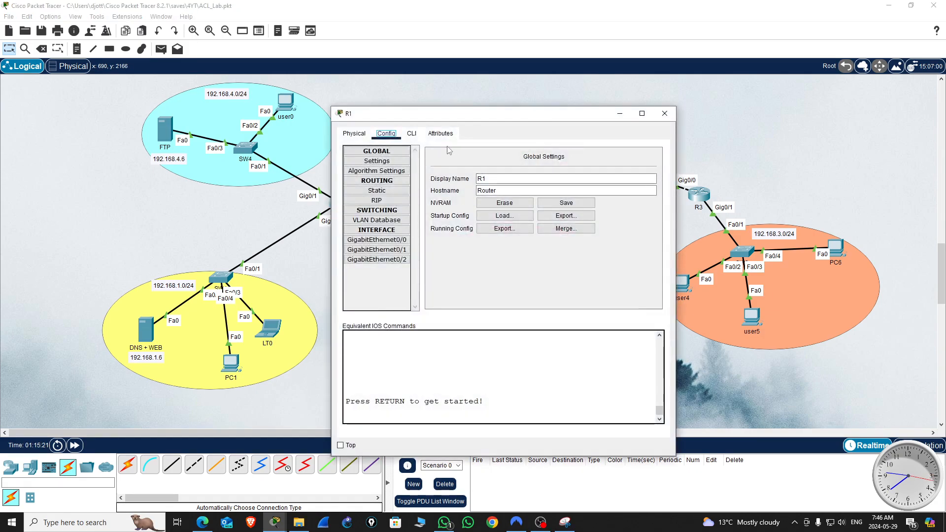
left_click_drag(530, 117, 804, 93)
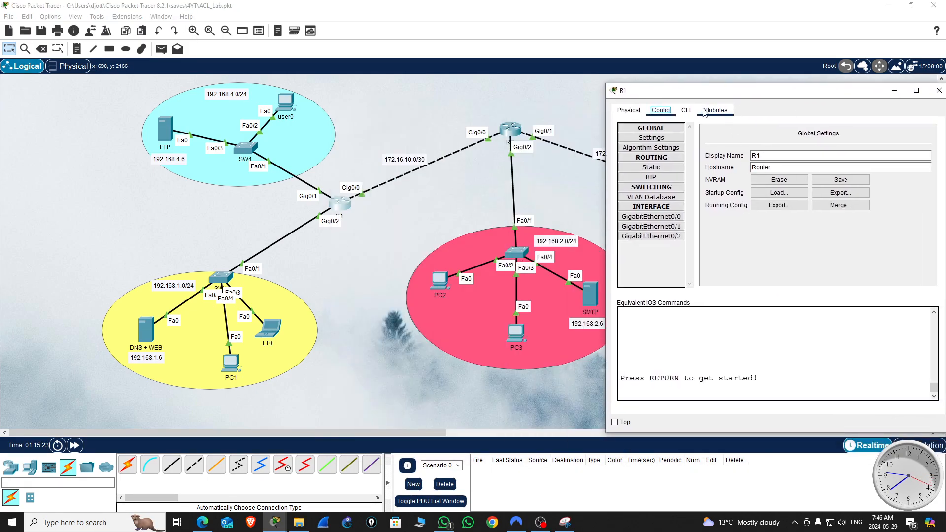
left_click(686, 110)
left_click_drag(838, 93, 756, 90)
key("Return")
key("Return")
key("Return")
key("Return")
key("Return")
key("Return")
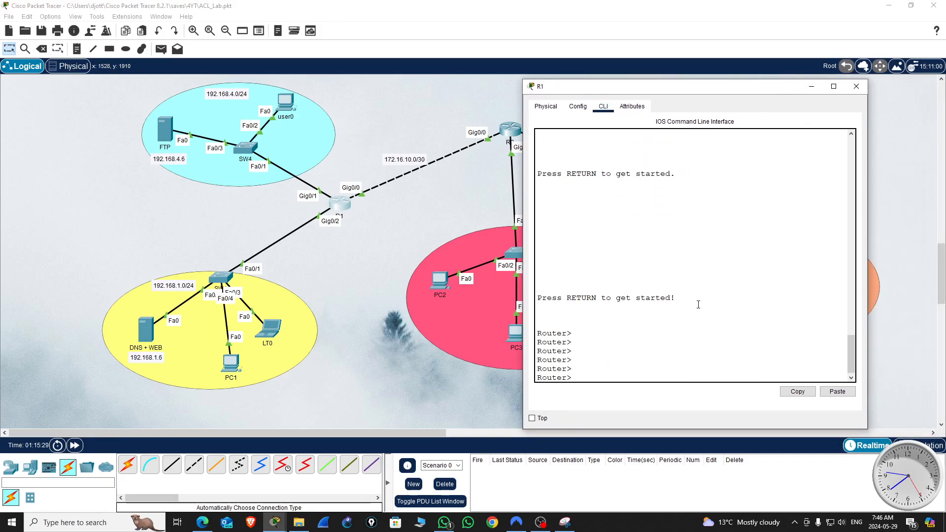
Step: Enter privileged mode on R1 with en and global configuration mode with conf t
type("en")
key("Return")
key("Return")
key("Return")
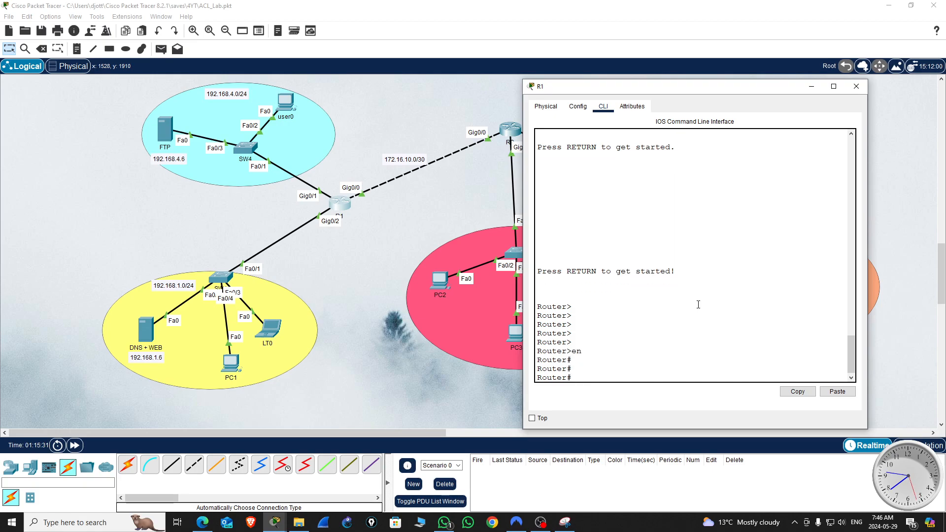
type("conf t")
key("Return")
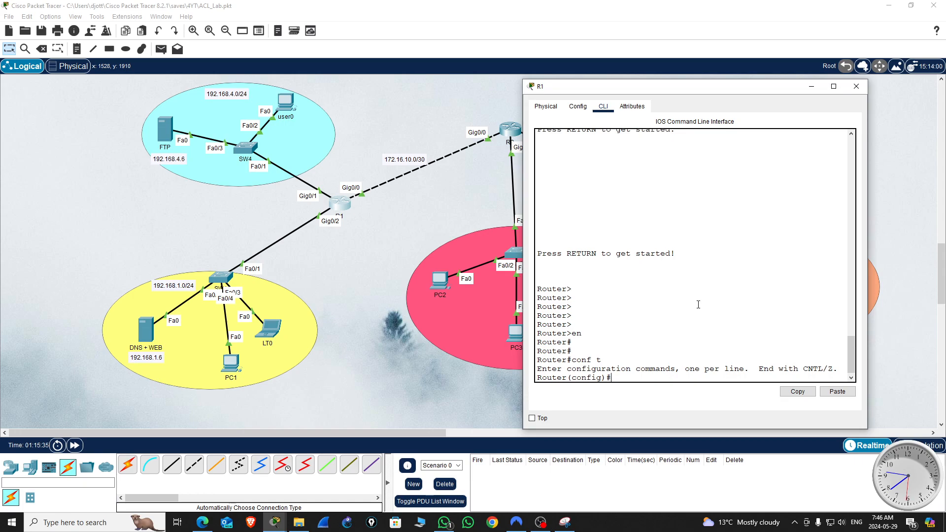
Step: Set the router's hostname to R1 in global configuration mode
type("hos")
key("Tab")
type("R1")
key("Return")
key("Return")
key("Return")
key("Return")
key("Return")
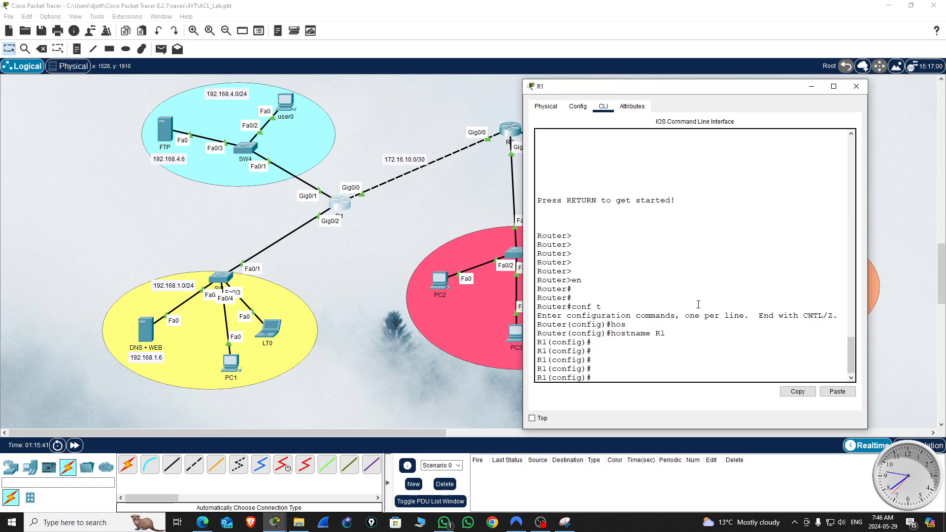
Step: Start OSPF process 10 on R1 and set its router ID to 1.1.1.1
type("router os")
key("Tab")
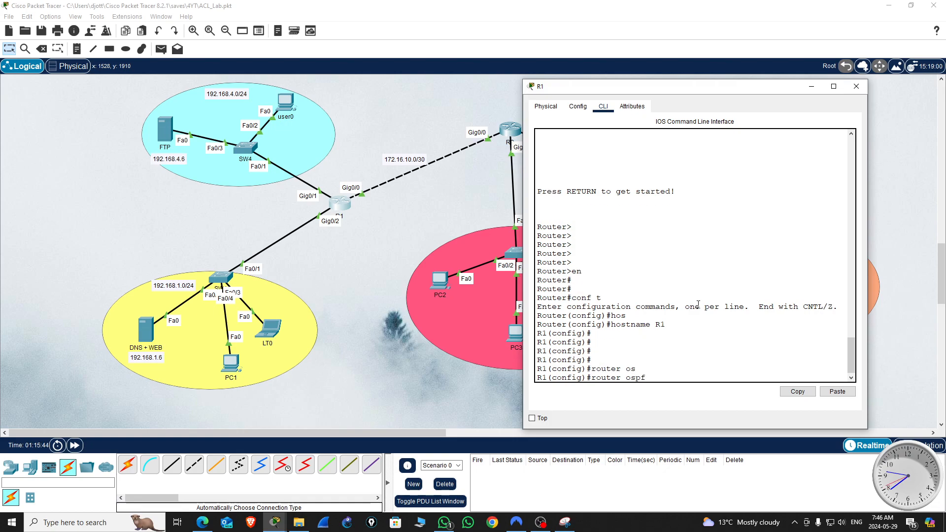
type("10")
key("Return")
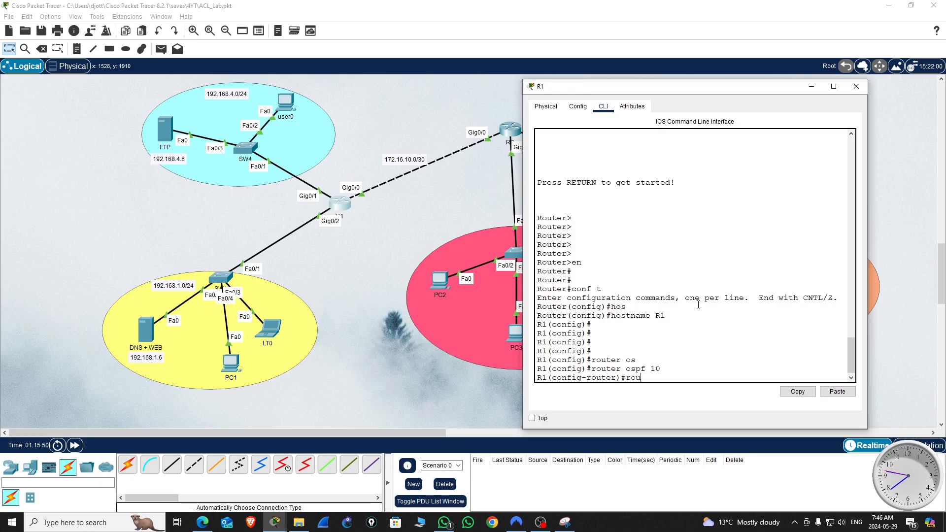
type("rou")
key("Tab")
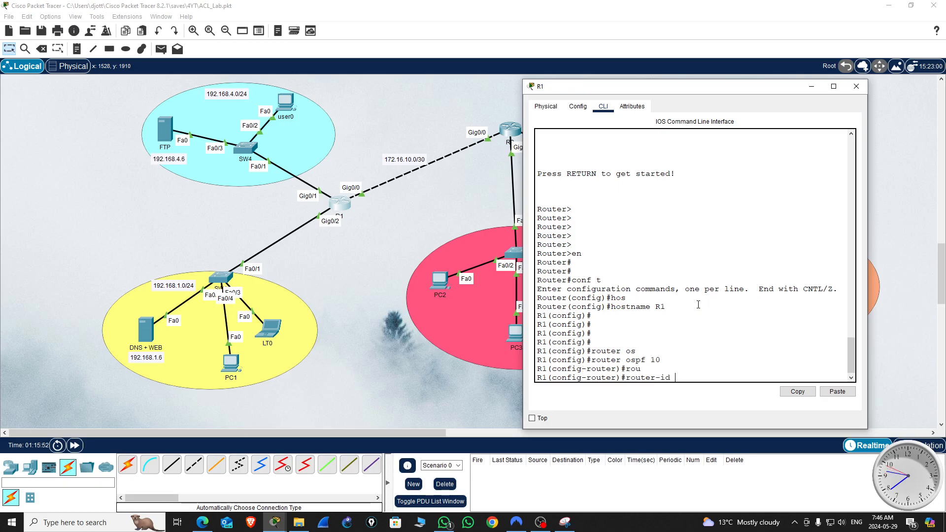
type("1.1.1.1")
key("Return")
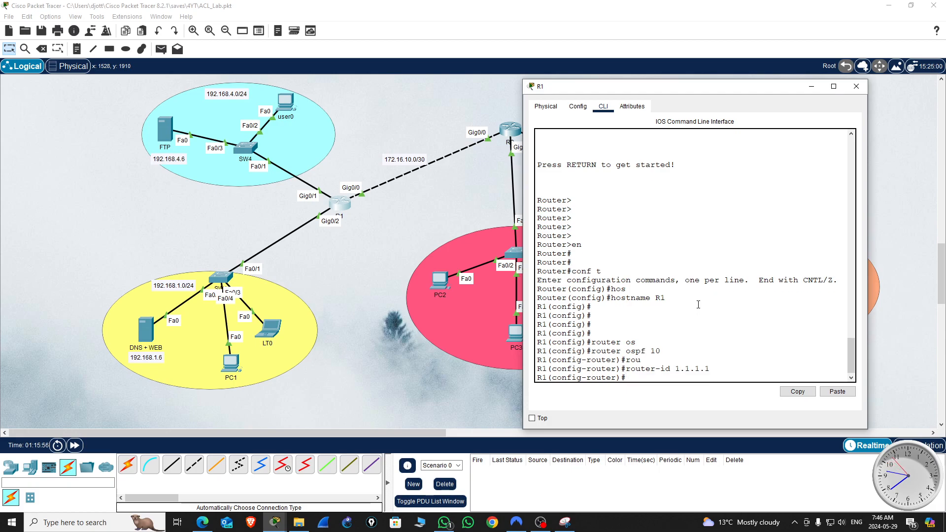
Step: Advertise network 192.168.1.0 with wildcard 0.0.0.255 in OSPF area 0 on R1, checking the command's syntax help before the wildcard
type("network")
key("Tab")
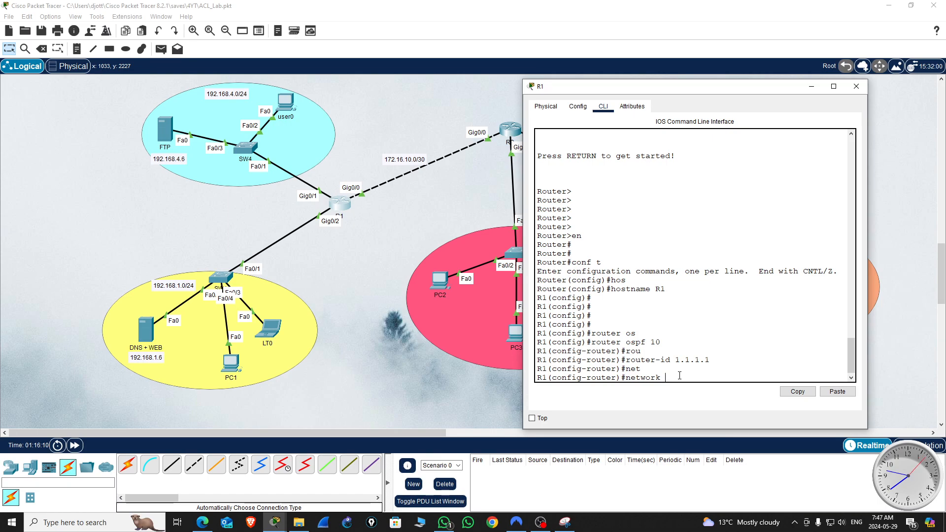
type("192.168.1.0 ?")
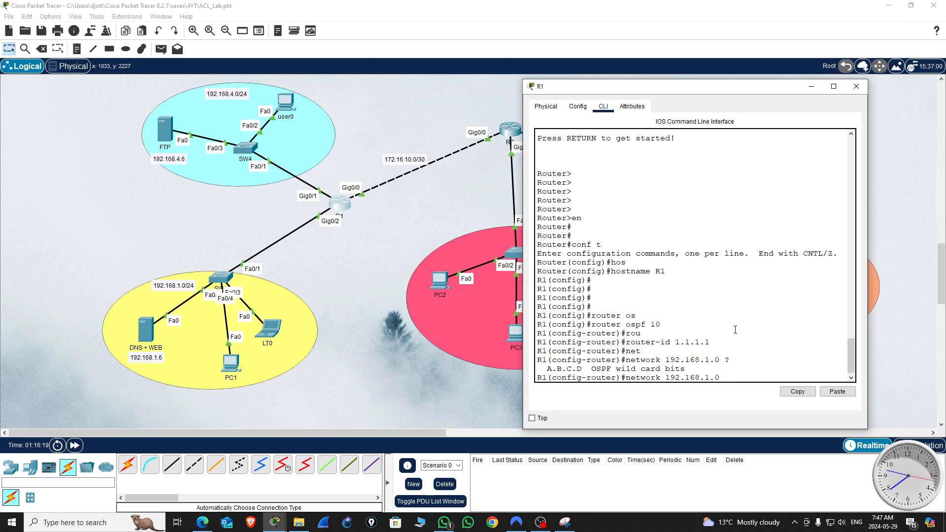
type("0")
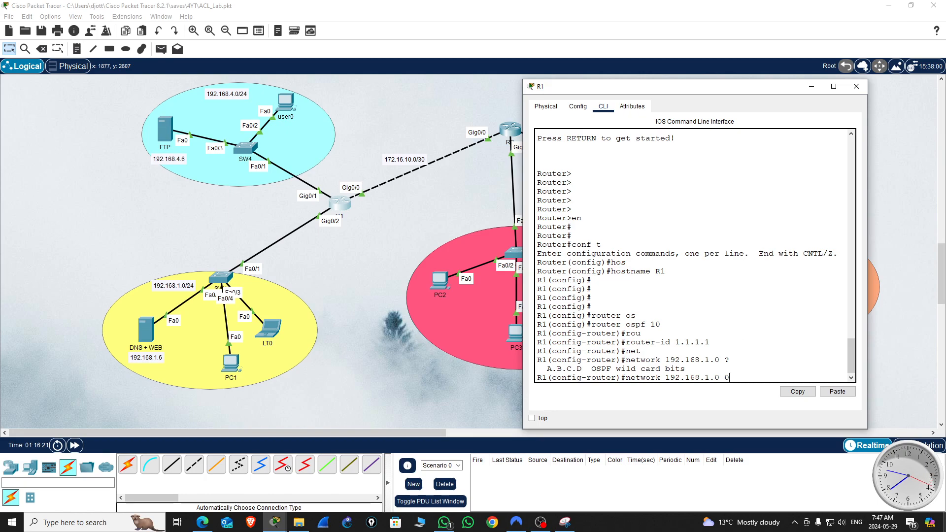
type(".0.0.255 are")
key("Tab")
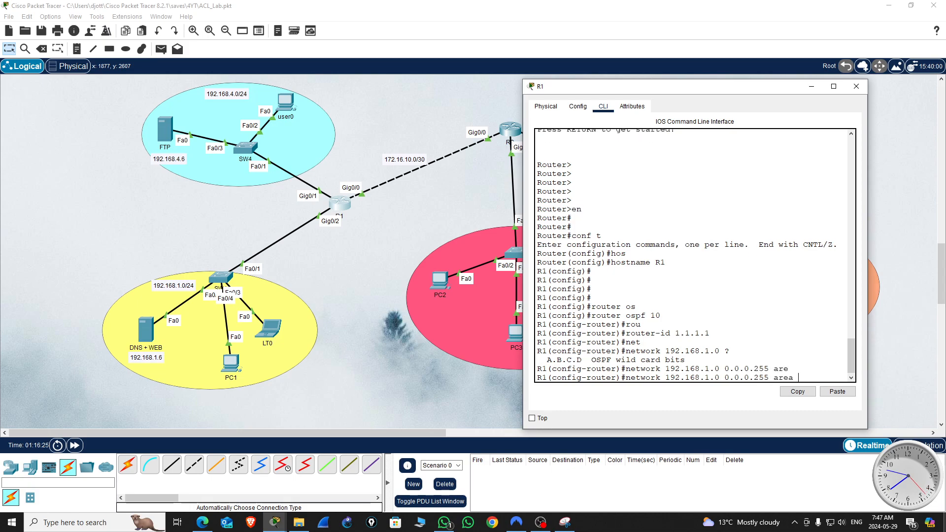
key("Return")
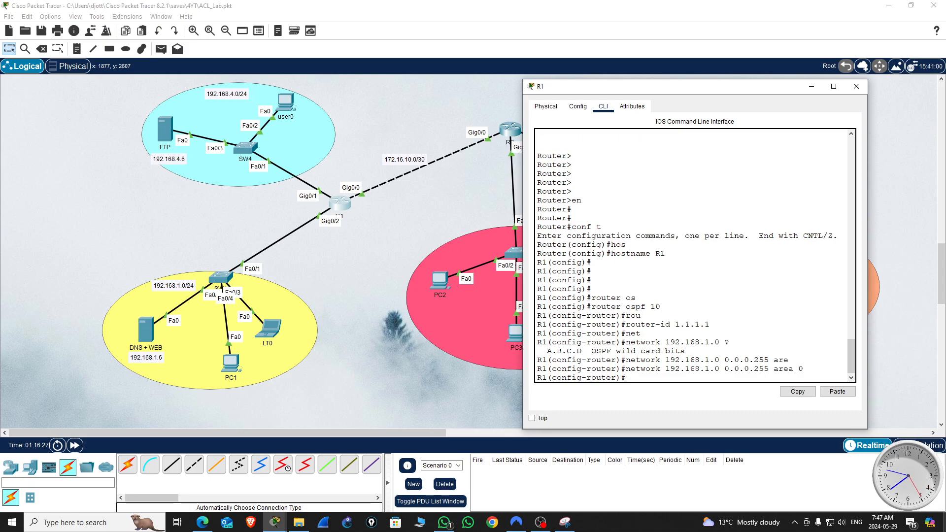
Step: Advertise network 192.168.4.0 with wildcard 0.0.0.255 in OSPF area 0 on R1, reusing the previous network command
key("Up")
key("Left")
key("Left")
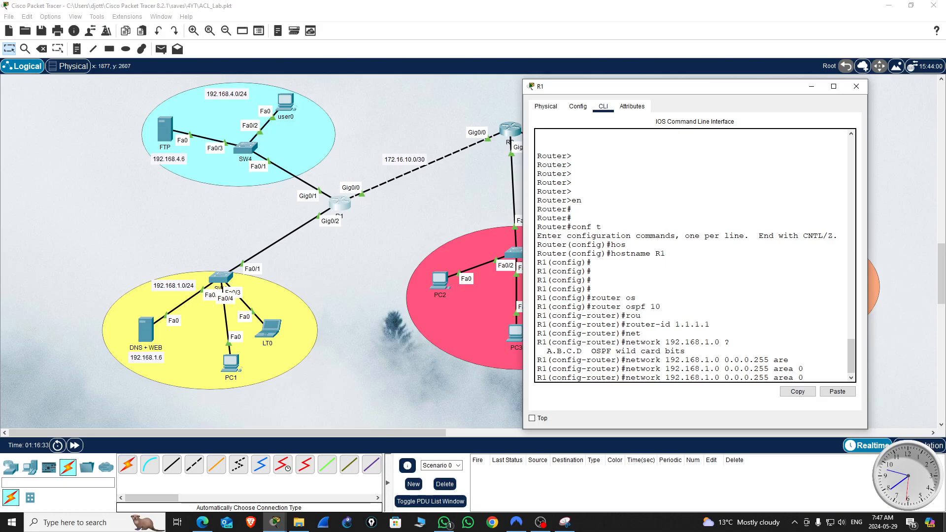
key("BackSpace")
type("4")
key("Return")
Step: Advertise the link to R2, network 172.16.10.0 with wildcard 0.0.0.3, in OSPF area 0 on R1
key("Up")
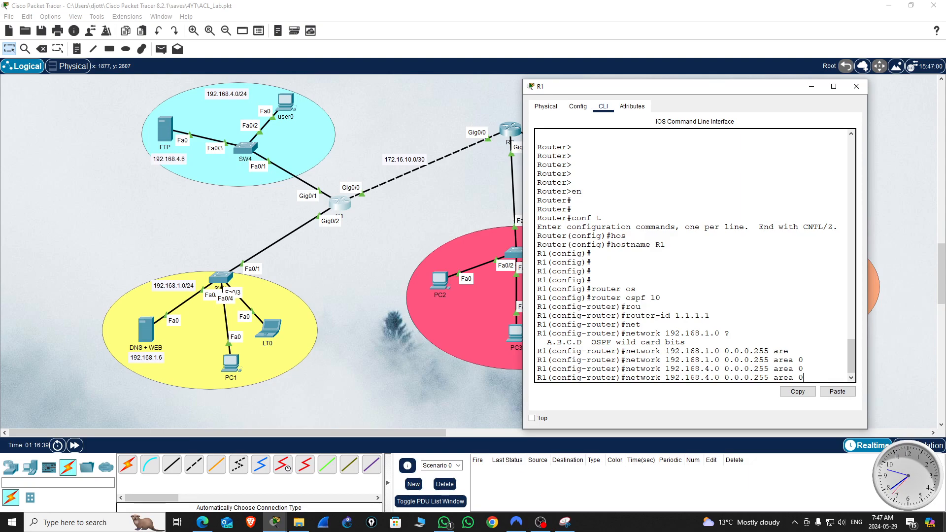
key("BackSpace")
key("BackSpace")
key("BackSpace")
key("BackSpace")
key("BackSpace")
key("BackSpace")
key("BackSpace")
key("BackSpace")
key("BackSpace")
key("BackSpace")
key("BackSpace")
key("BackSpace")
key("BackSpace")
key("BackSpace")
key("BackSpace")
key("BackSpace")
key("BackSpace")
key("BackSpace")
key("BackSpace")
key("BackSpace")
key("BackSpace")
key("BackSpace")
key("BackSpace")
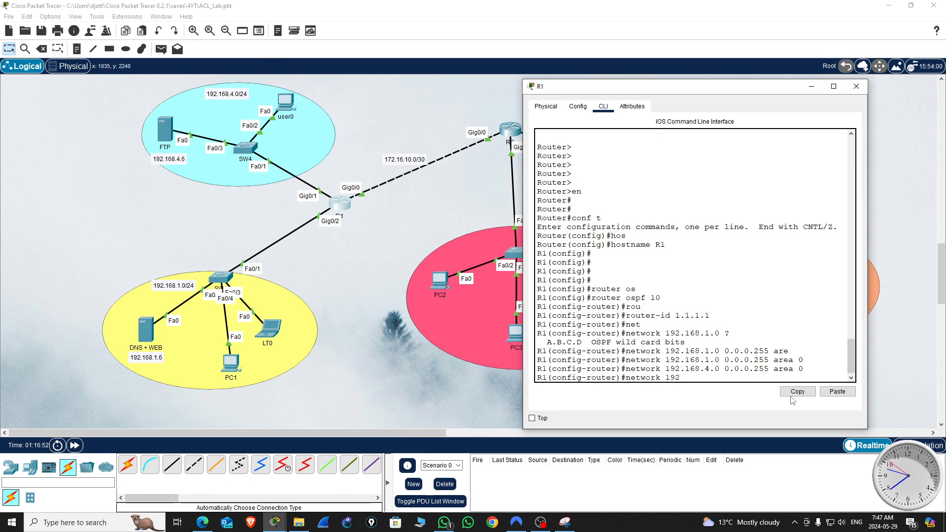
key("BackSpace")
key("BackSpace")
type("72.16.10.0 0.0.0.")
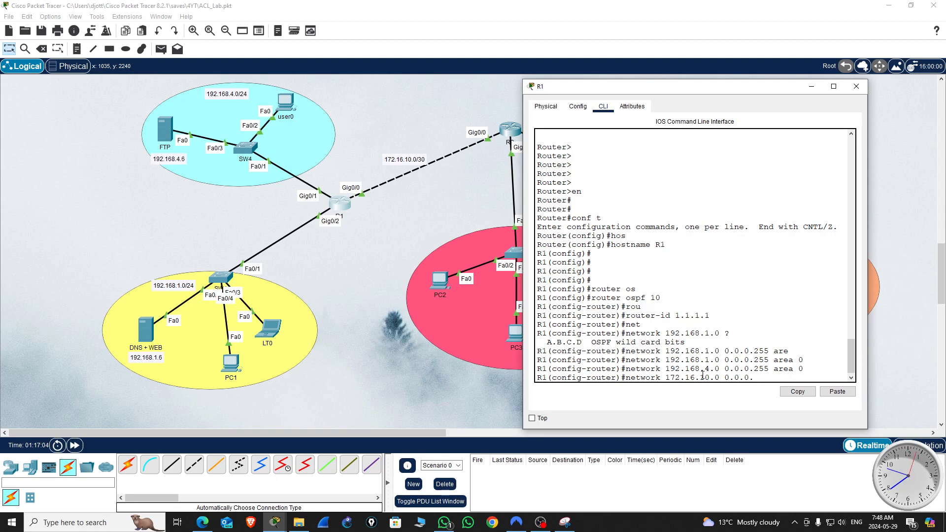
type("3")
type("are")
key("Tab")
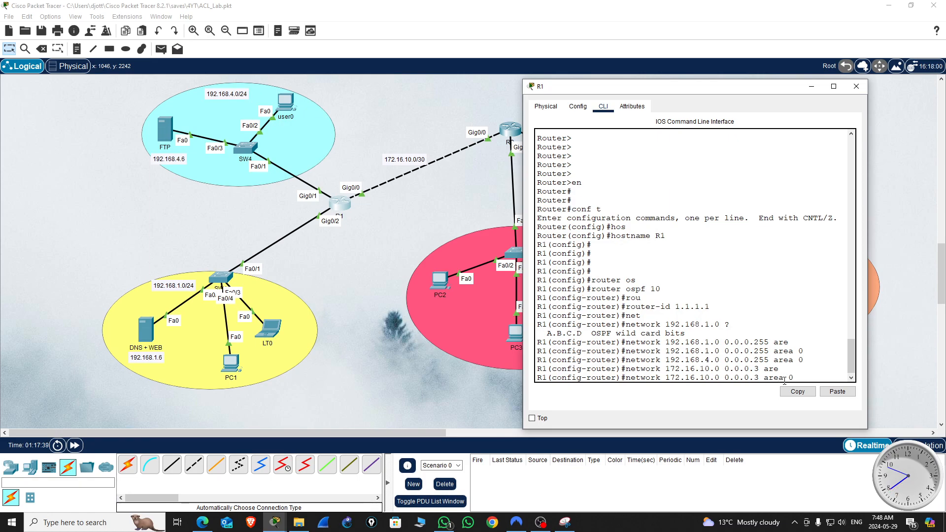
type("0")
key("Return")
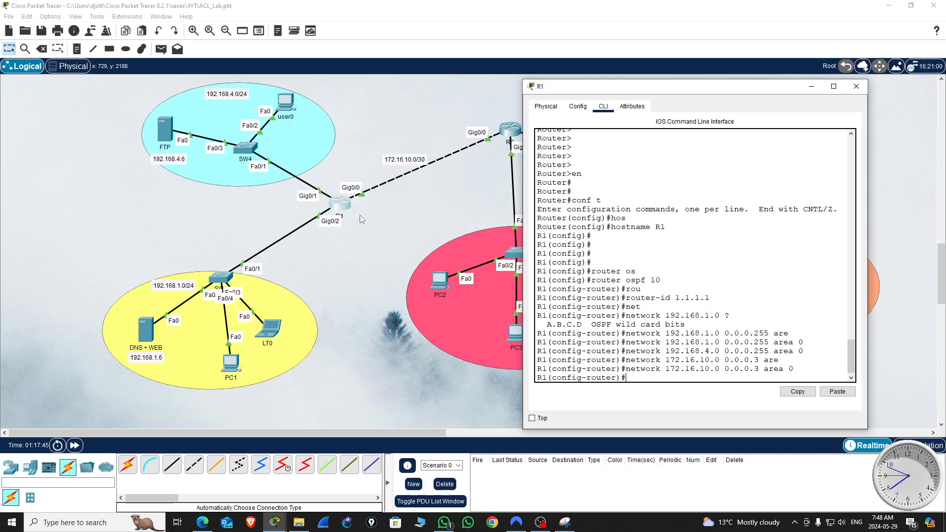
Step: Leave R1's configuration mode, save the configuration with wr, and close R1's window
left_click_drag(773, 92, 327, 150)
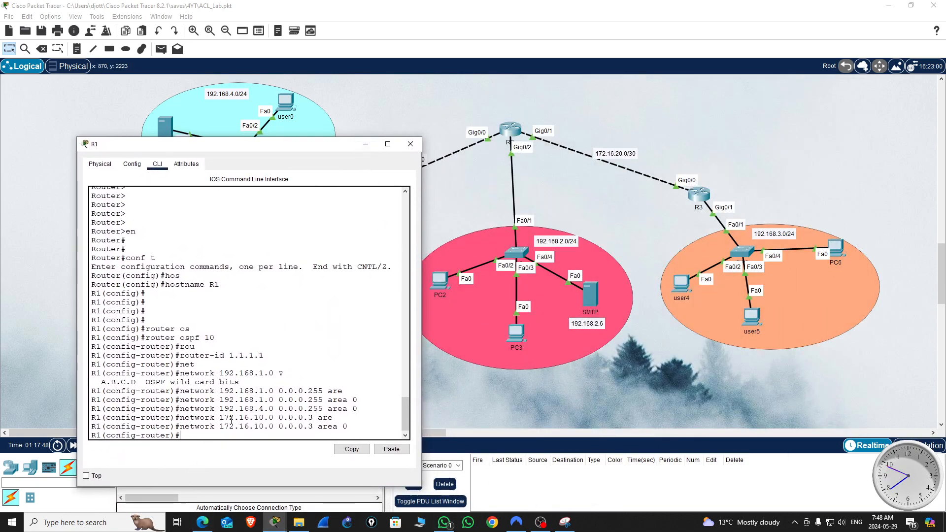
key("Return")
key("Return")
key("Return")
key("Return")
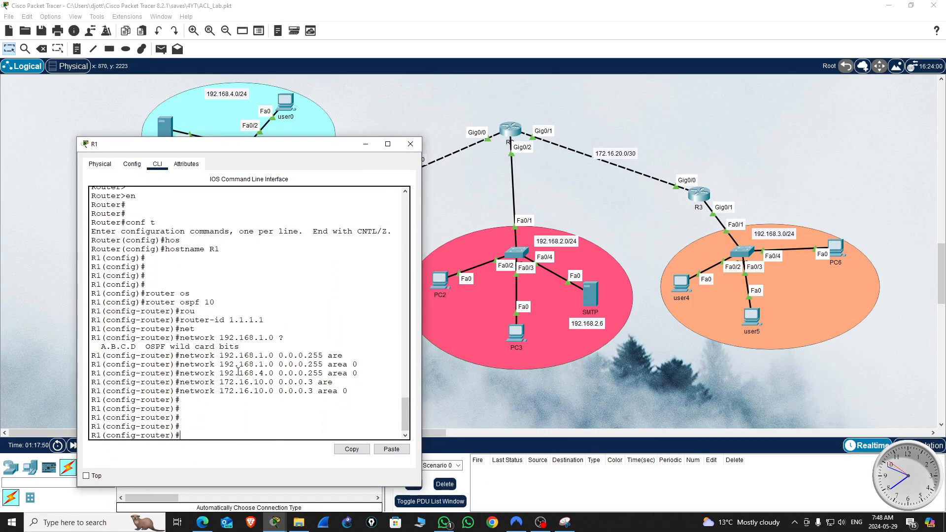
key("ctrl+z")
type("wr")
key("Return")
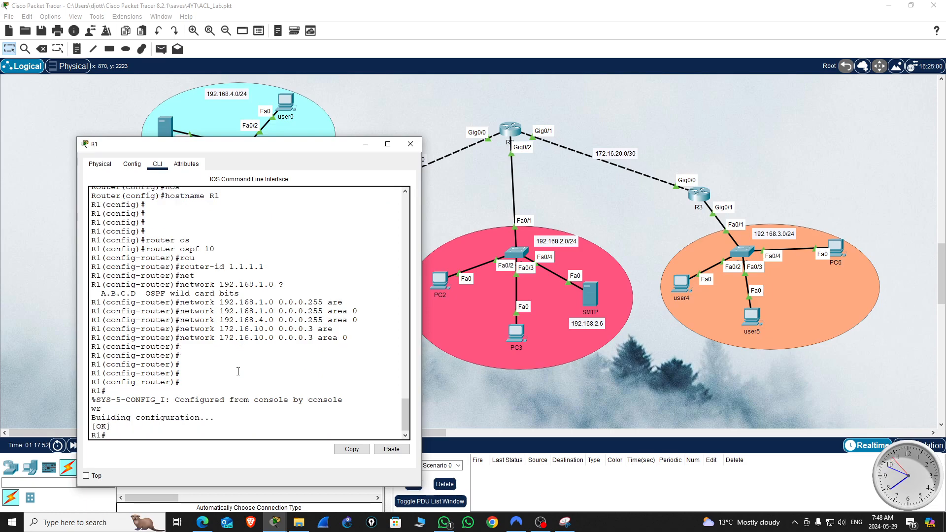
left_click(411, 144)
Step: Open R2's command-line interface and bring up its user prompt, keeping R2's networks in view
left_click(511, 133)
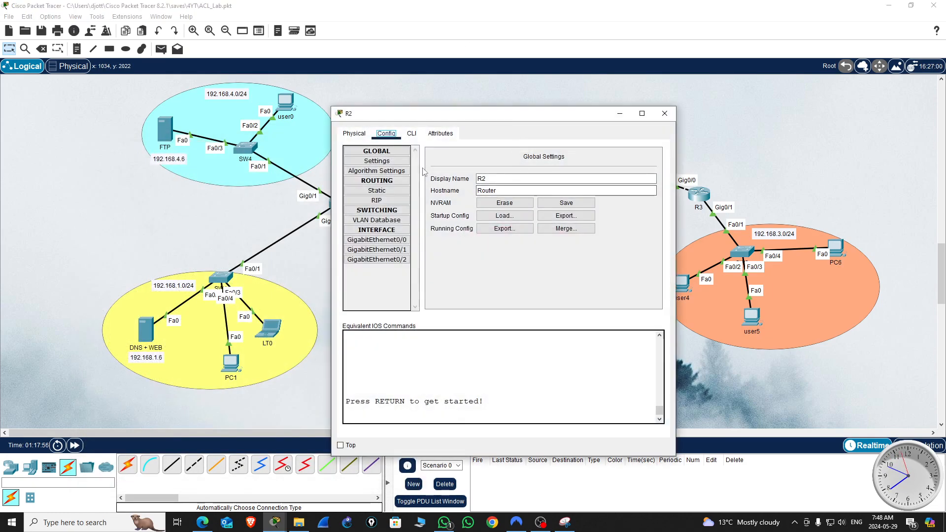
left_click_drag(552, 119, 322, 115)
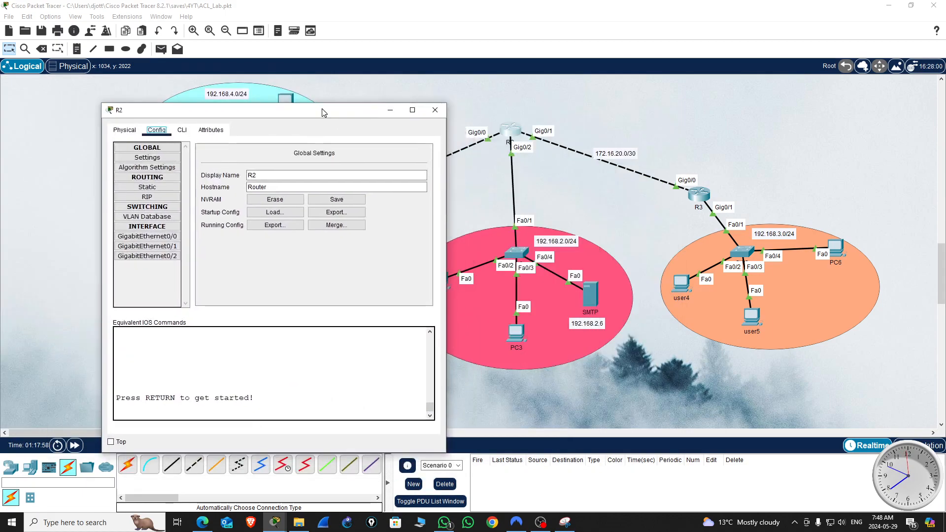
left_click(182, 130)
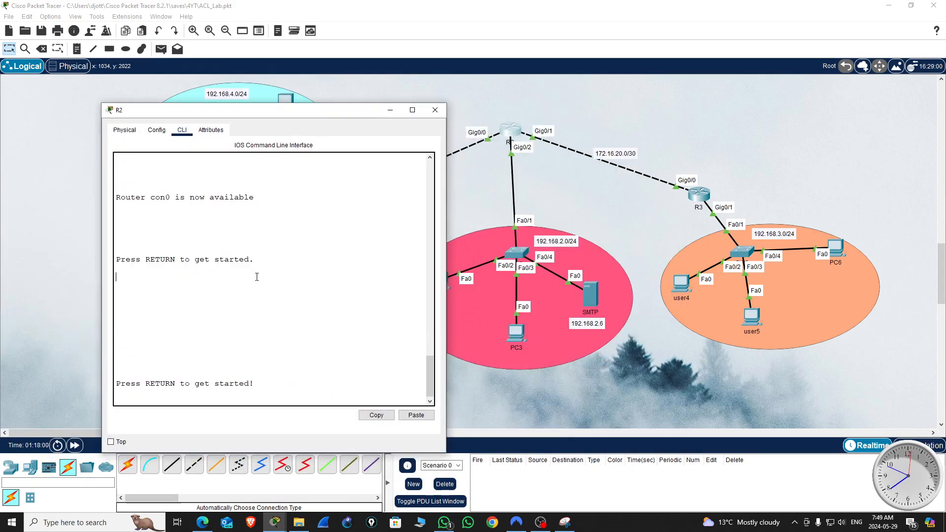
key("Return")
key("Return")
Step: Enter privileged mode on R2 with en and global configuration mode with conf t
key("Return")
key("Return")
key("Return")
key("Return")
key("Return")
type("en")
key("Return")
key("Return")
key("Return")
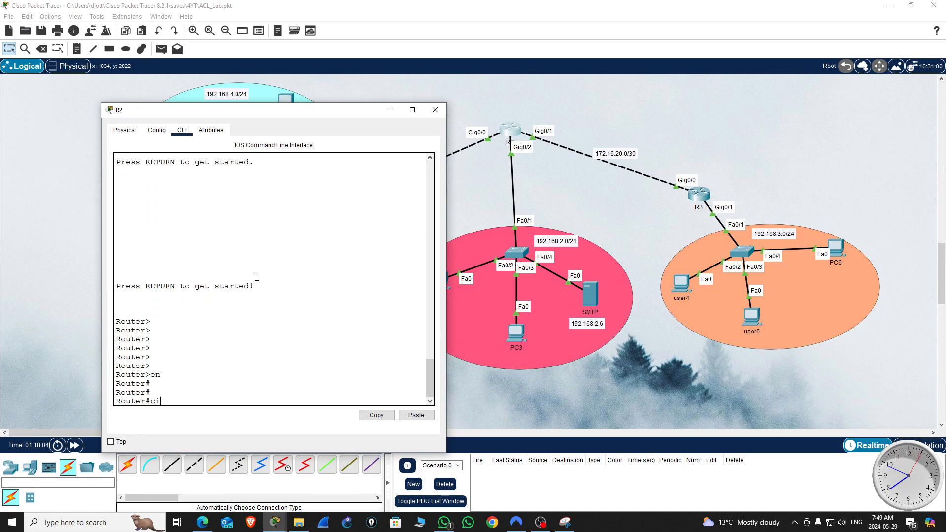
type("conf t")
key("Return")
key("Return")
key("Return")
Step: Set the second router's hostname to R2
type("hos")
key("Tab")
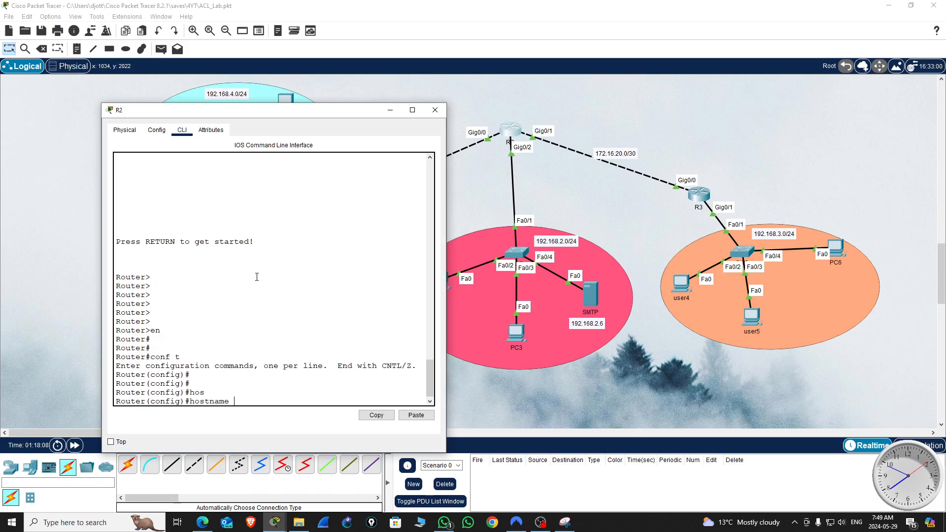
type("R2")
key("Return")
key("Return")
key("Return")
key("Return")
key("Return")
key("Return")
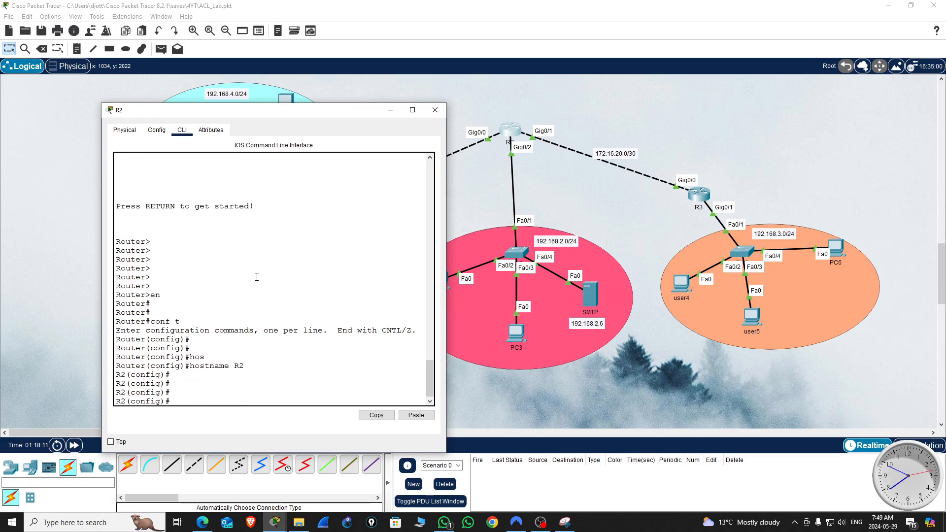
Step: Start OSPF process 10 on R2, checking the syntax help for the process ID
type("rou")
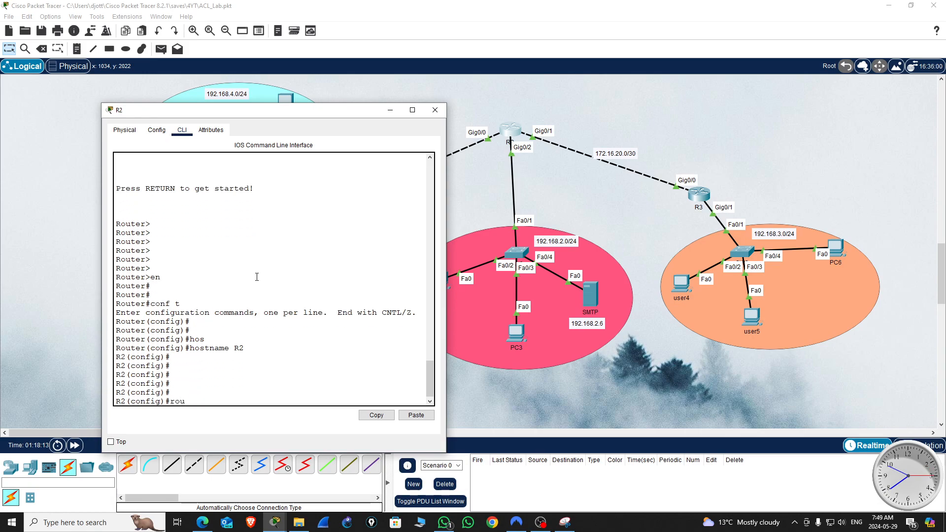
type("ter")
key("Tab")
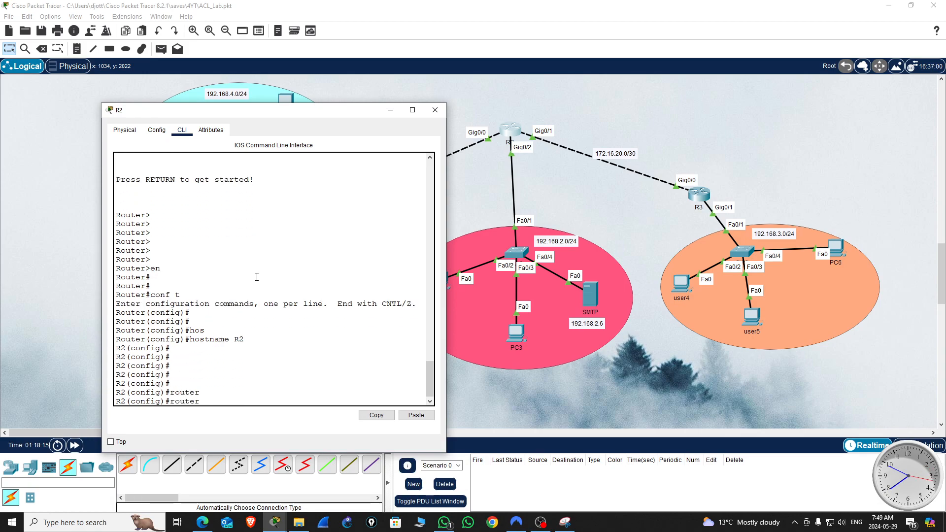
type("os")
key("Tab")
type("10")
key("BackSpace")
type("?")
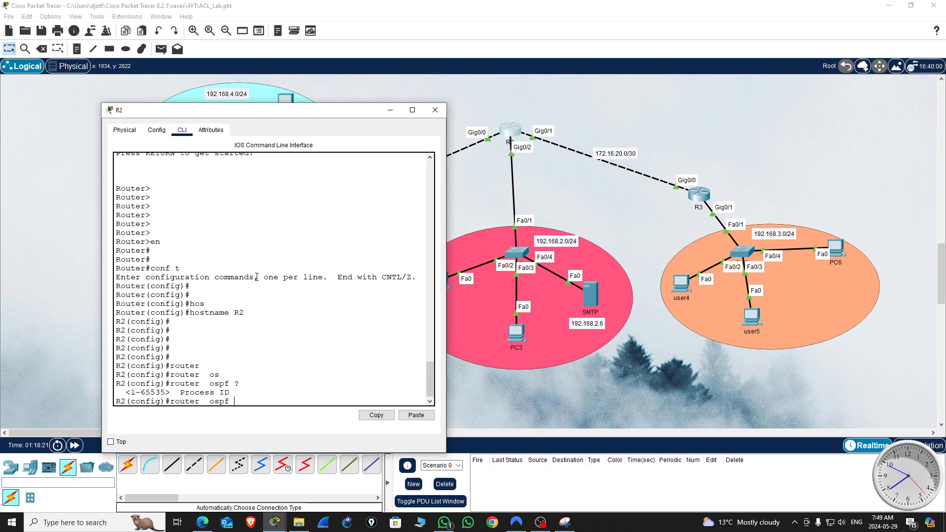
type("10")
key("Return")
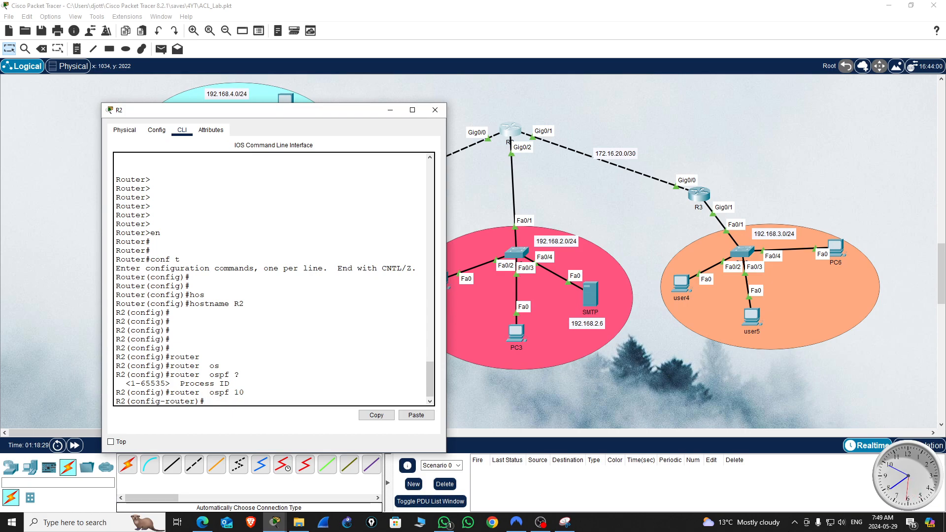
Step: Set R2's OSPF router ID to 2.2.2.2
key("Return")
key("Return")
key("Return")
type("rou")
key("Tab")
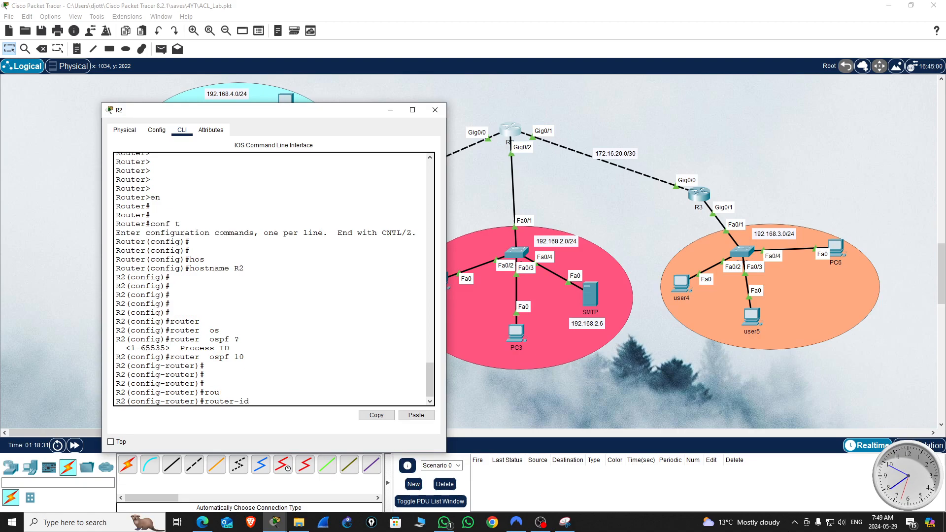
type("2.2.2.2")
key("Return")
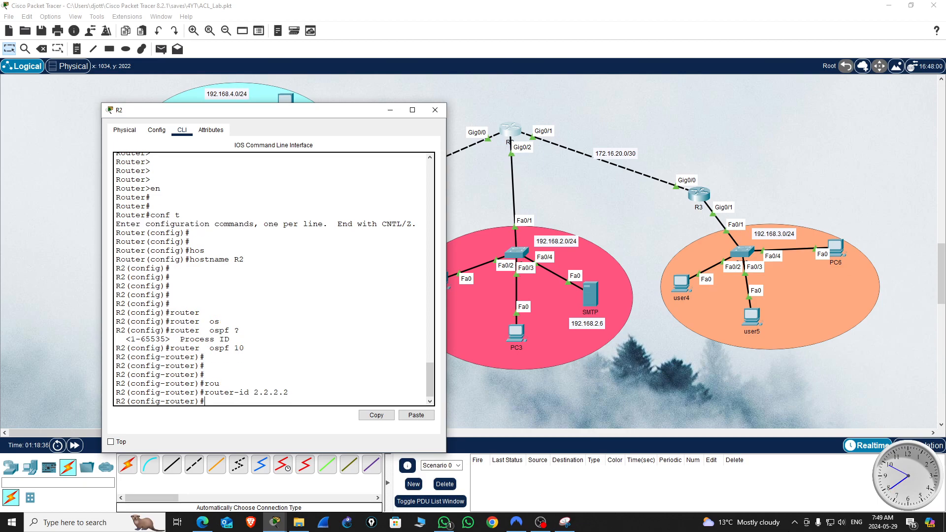
Step: Advertise the link to R1, network 172.16.10.0 with wildcard 0.0.0.3, in OSPF area 0 on R2
type("net")
key("Tab")
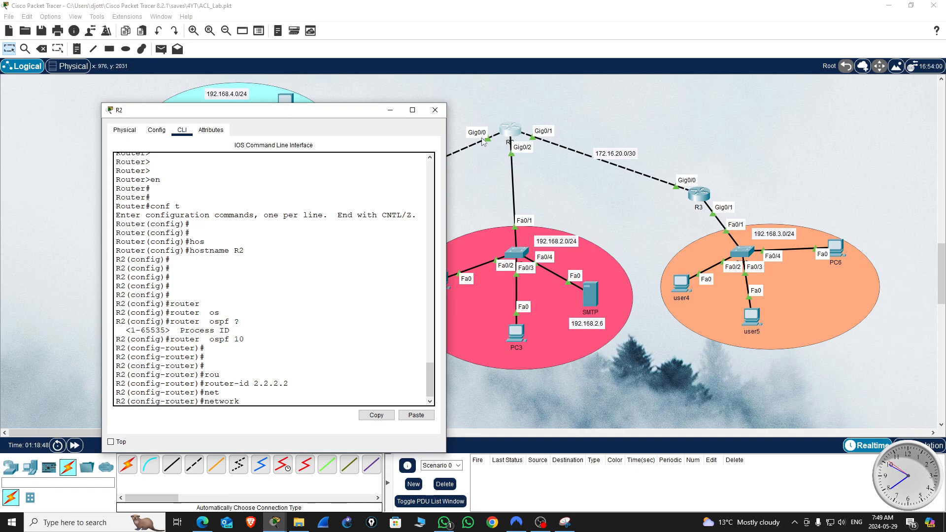
left_click_drag(378, 112, 761, 125)
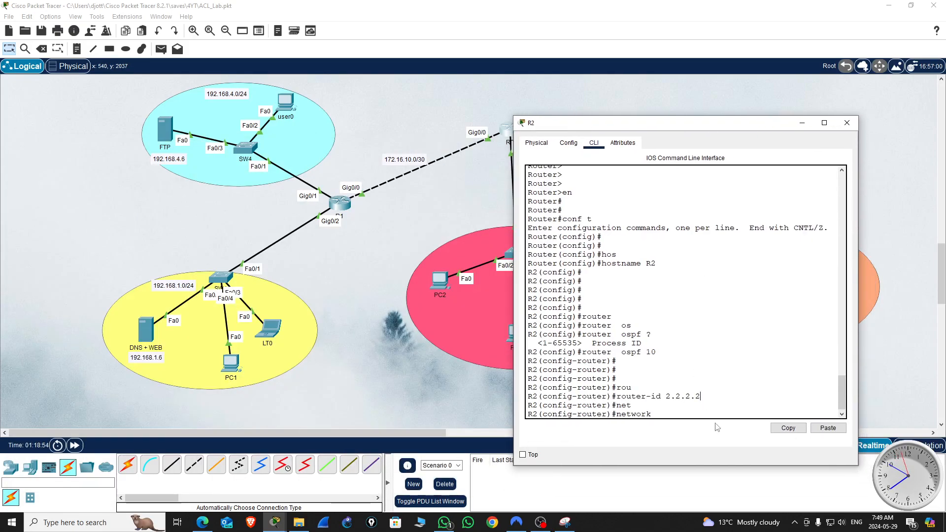
type("172.16.10.0 0.0.0.3 are")
key("Tab")
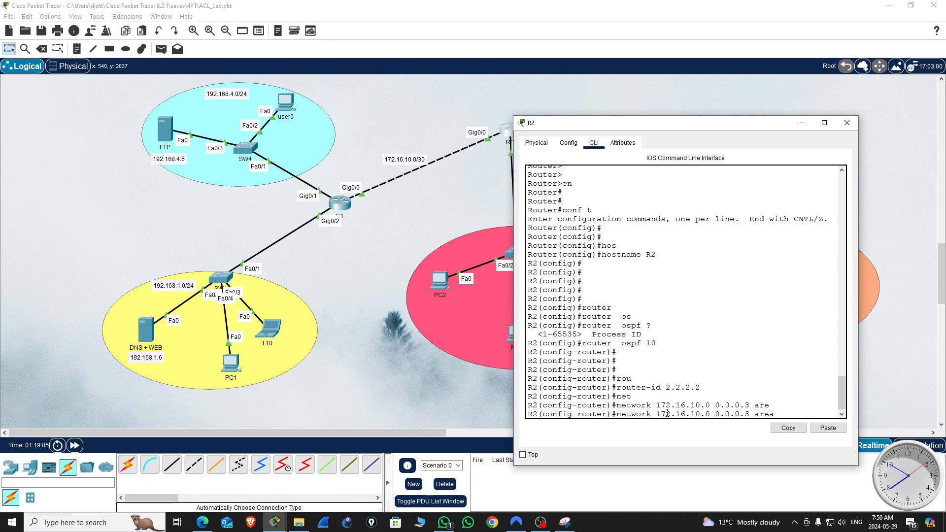
type("0")
key("Return")
Step: Advertise the link to R3, network 172.16.20.0 with wildcard 0.0.0.3, in OSPF area 0 on R2
key("Up")
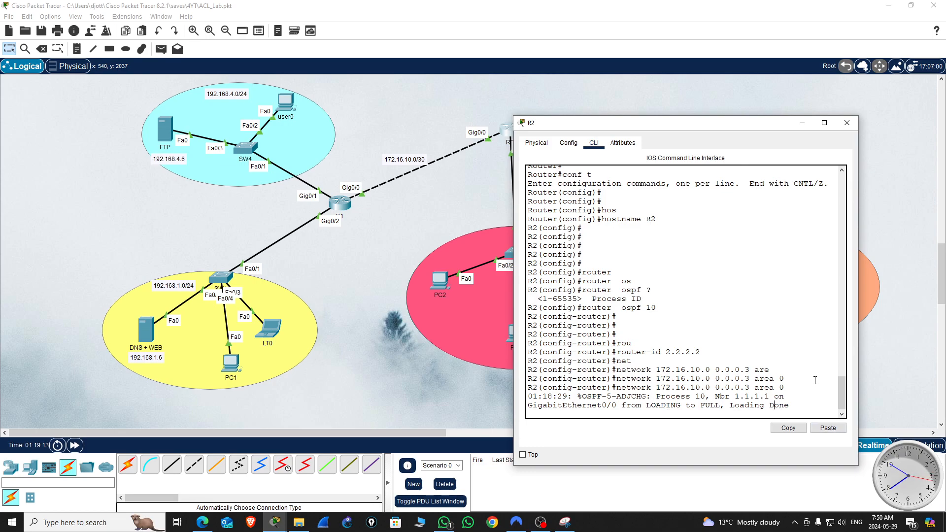
key("Return")
key("Up")
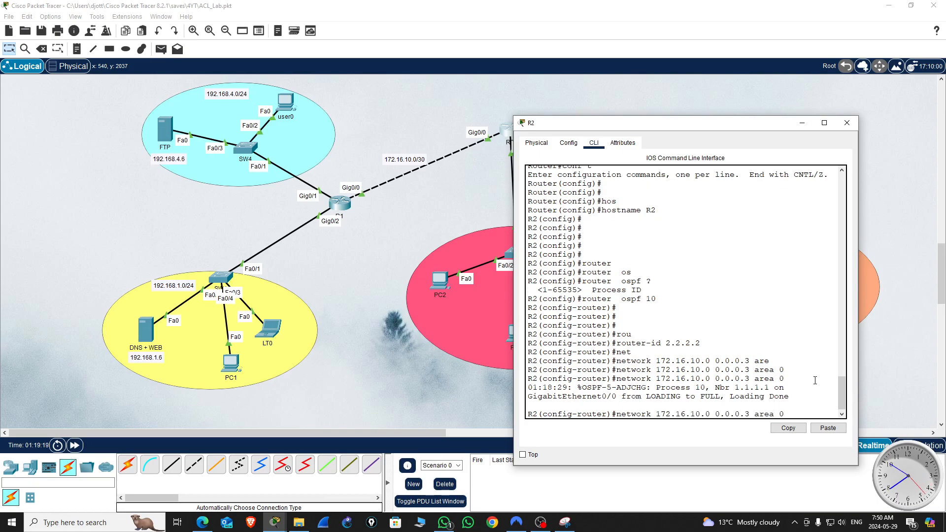
key("BackSpace")
type("2")
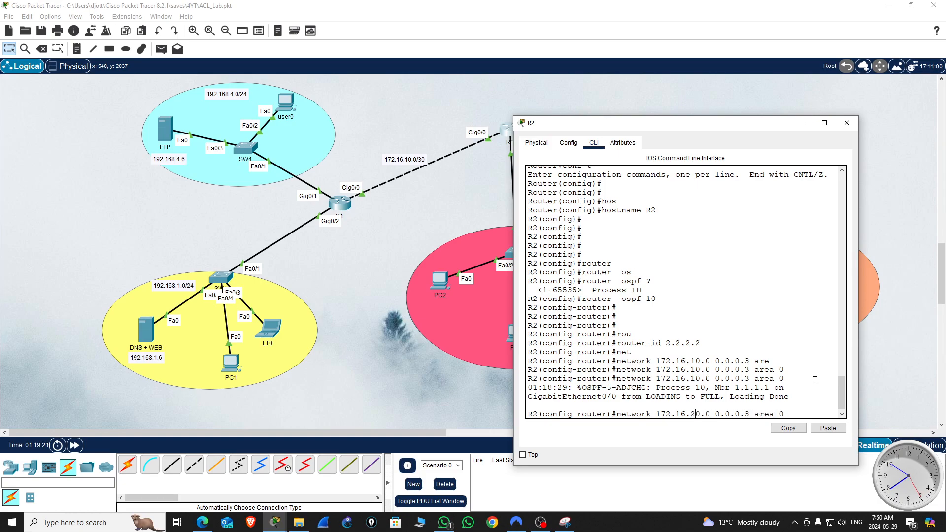
key("Return")
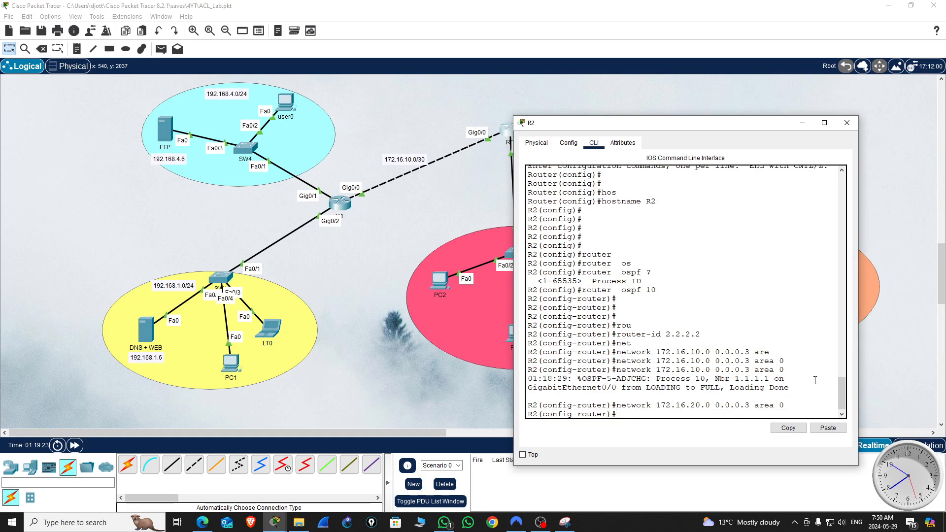
key("Return")
key("Return")
key("Return")
Step: Advertise R2's LAN, network 192.168.2.0 with wildcard 0.0.0.255, in OSPF area 0
key("Up")
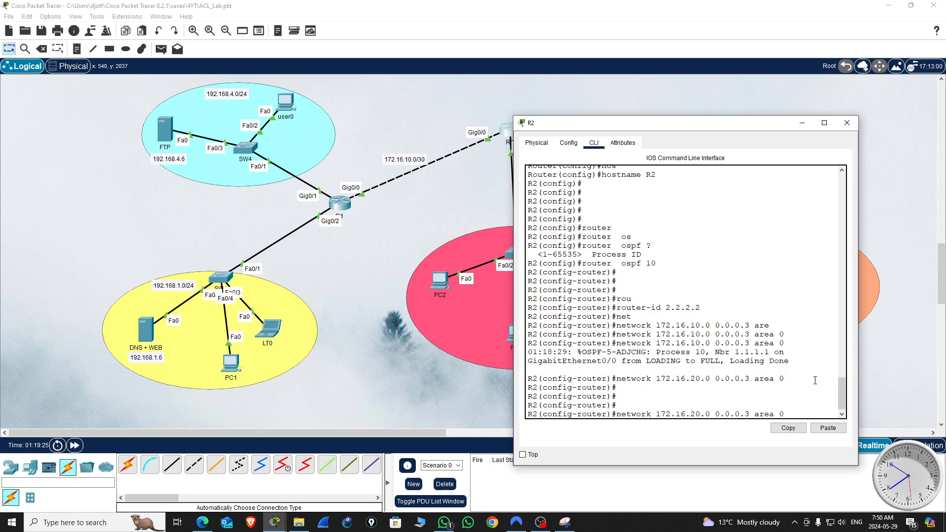
key("BackSpace")
key("BackSpace")
key("BackSpace")
key("BackSpace")
key("BackSpace")
key("BackSpace")
key("BackSpace")
key("BackSpace")
key("BackSpace")
key("BackSpace")
key("BackSpace")
key("BackSpace")
key("BackSpace")
key("BackSpace")
key("BackSpace")
key("BackSpace")
key("BackSpace")
key("BackSpace")
key("BackSpace")
key("BackSpace")
key("BackSpace")
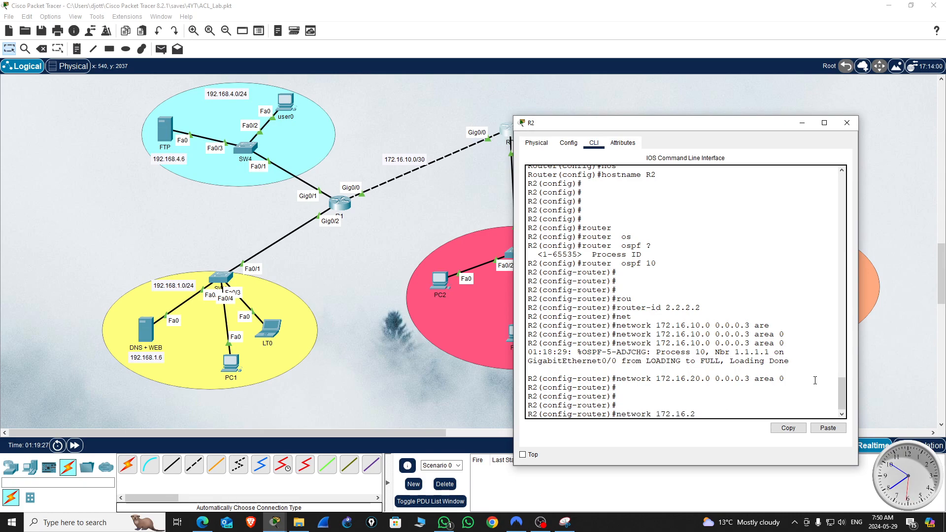
key("BackSpace")
key("BackSpace")
key("BackSpace")
type("92.168")
key("Return")
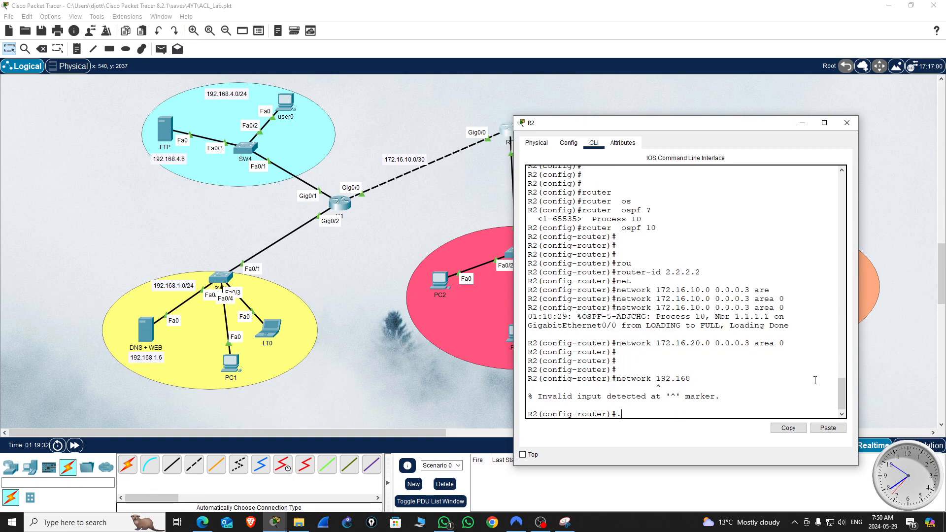
key("Up")
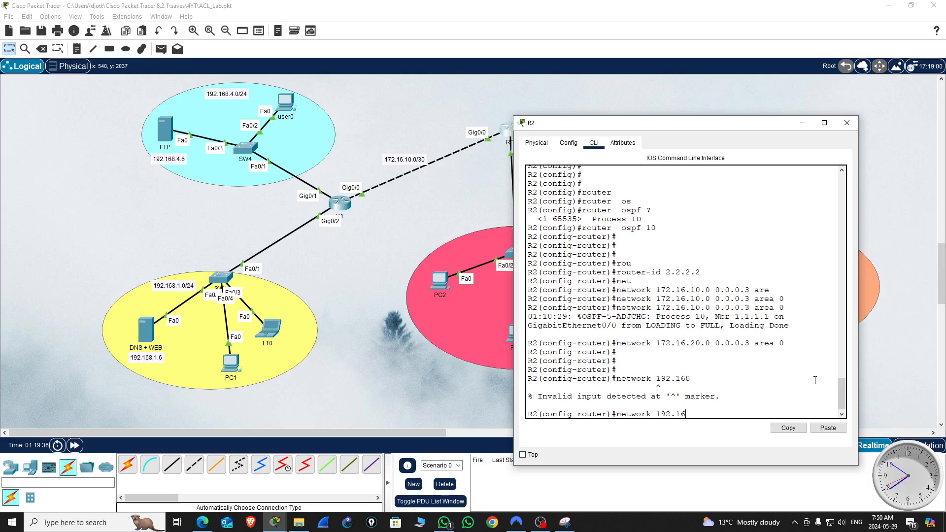
type("8.2.0 0.0.0.255 are")
key("Tab")
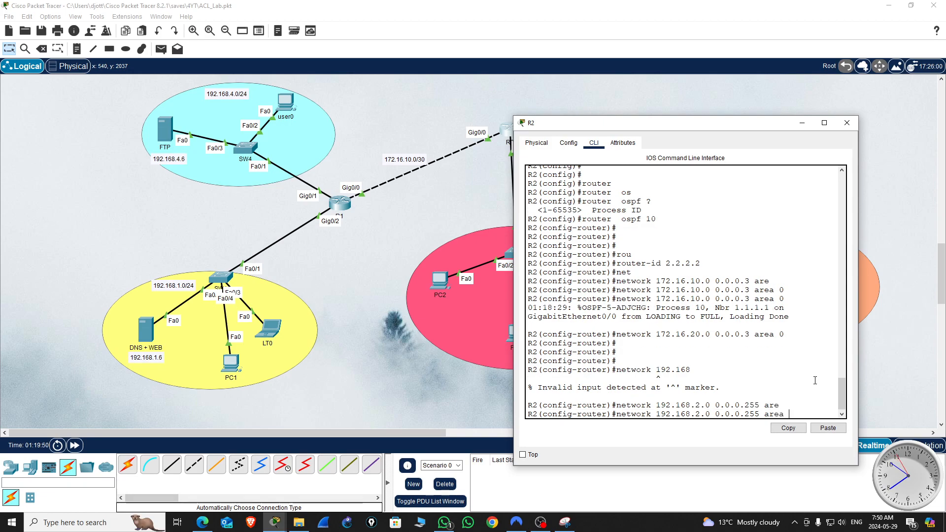
type("0")
key("Return")
Step: Leave configuration mode on R2 and display its running configuration through to the OSPF section
key("Return")
key("Return")
key("Return")
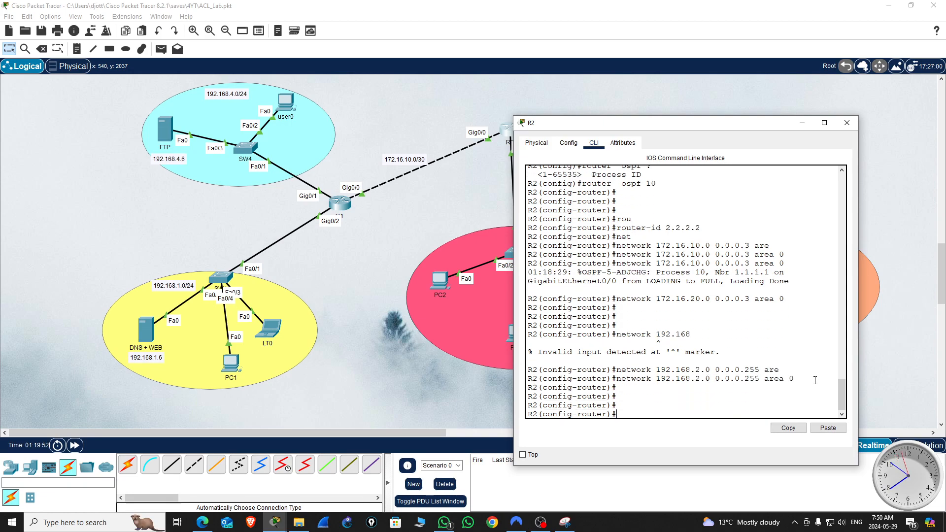
key("ctrl+z")
key("Return")
key("Return")
type("sh ru")
key("Return")
key("space")
key("space")
key("space")
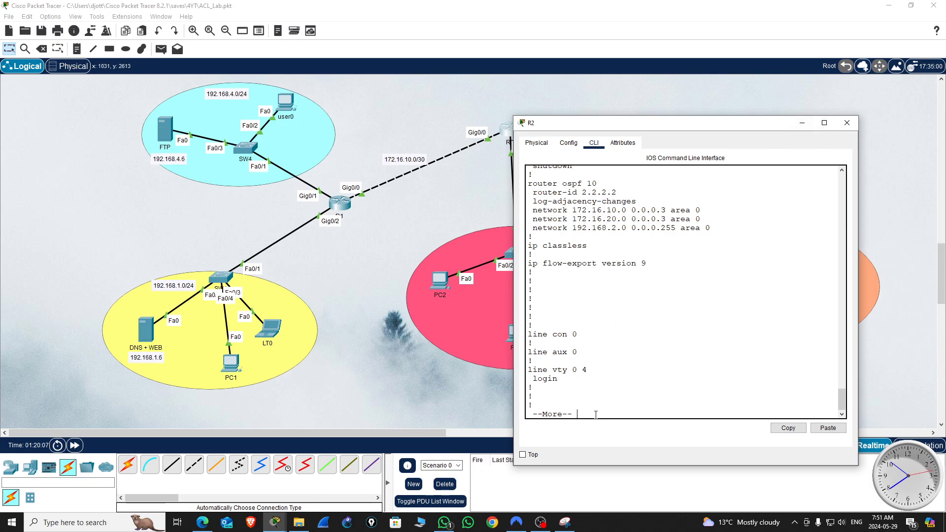
type("v")
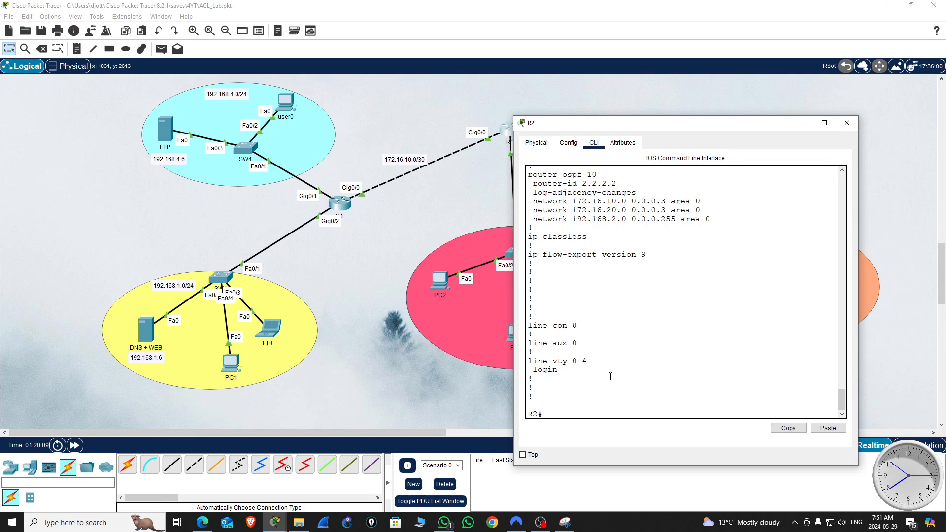
Step: Save R2's configuration with the wr command and close the router's window
key("Return")
key("Return")
type("wr")
key("Return")
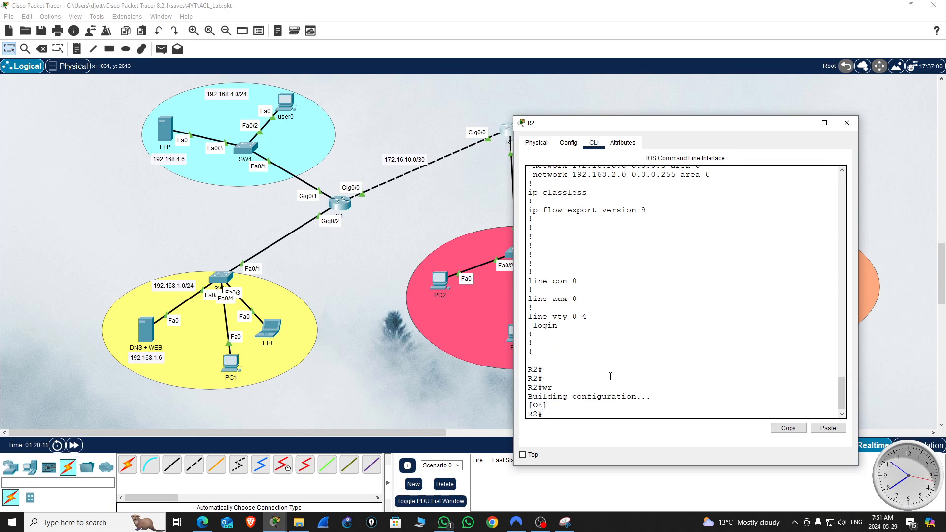
left_click(845, 124)
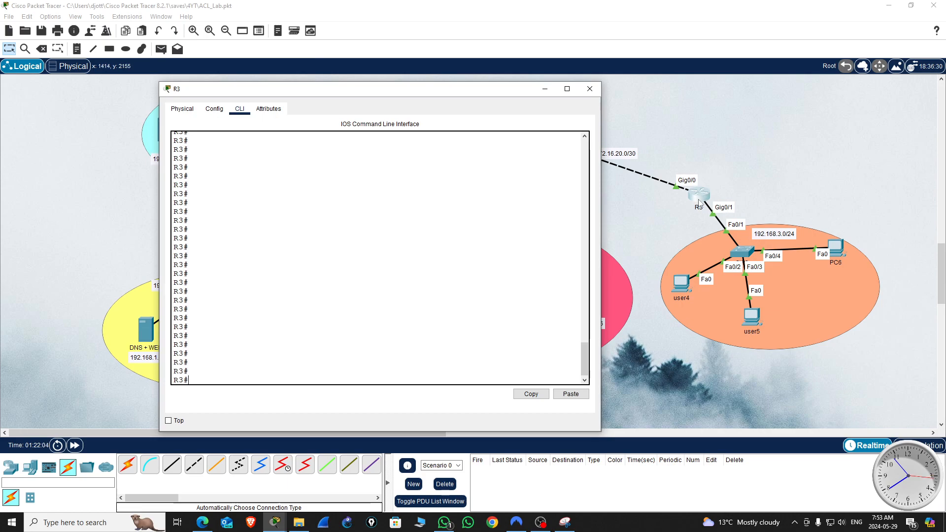
Step: Display R3's running configuration and examine its OSPF router ID and advertised networks
left_click(337, 250)
type("sh ru")
key("Return")
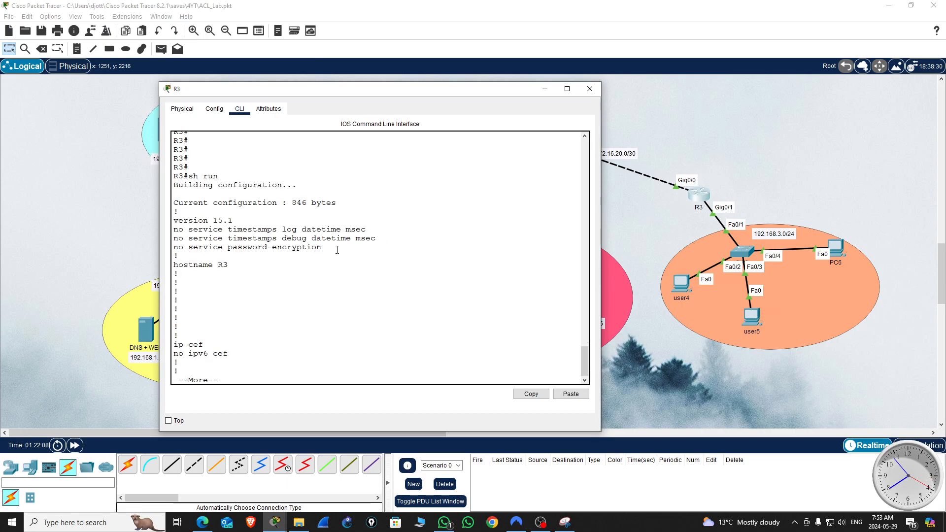
key("space")
key("space")
scroll(348, 251, "up", 1)
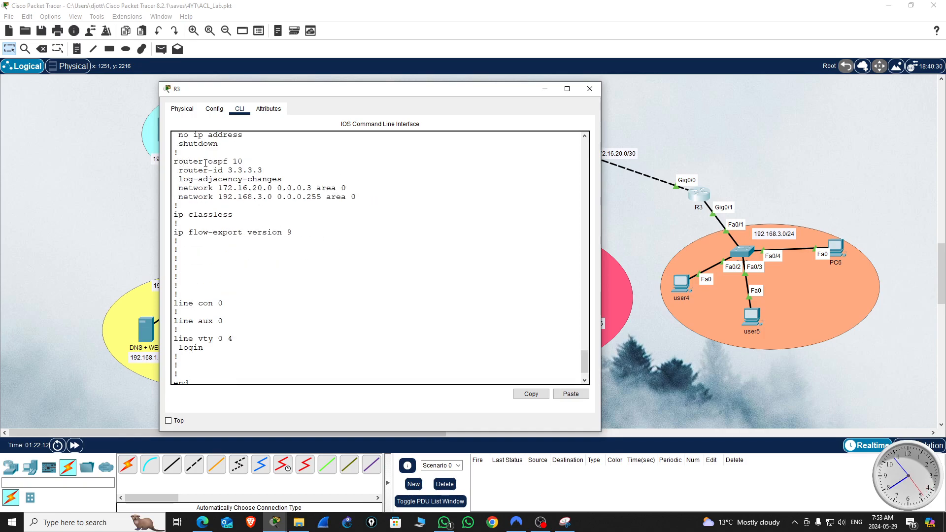
double_click(245, 170)
scroll(253, 354, "down", 1)
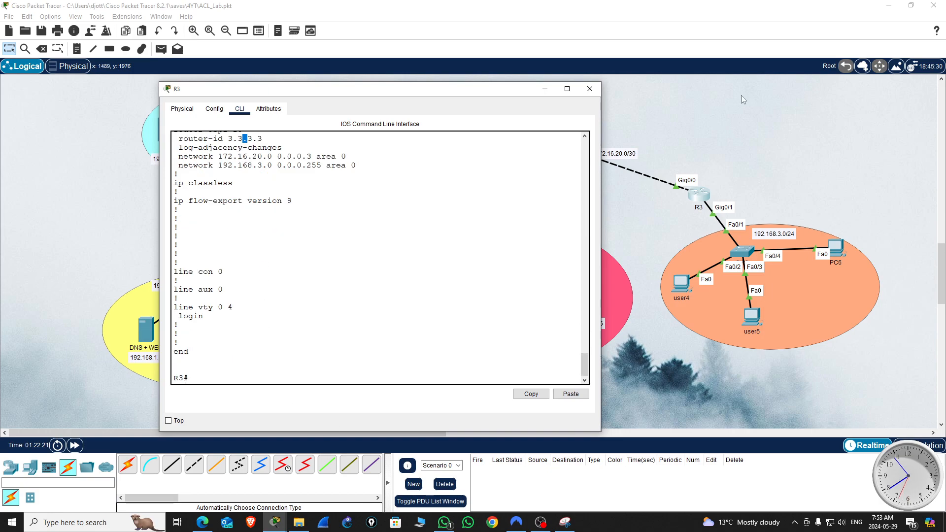
left_click(589, 88)
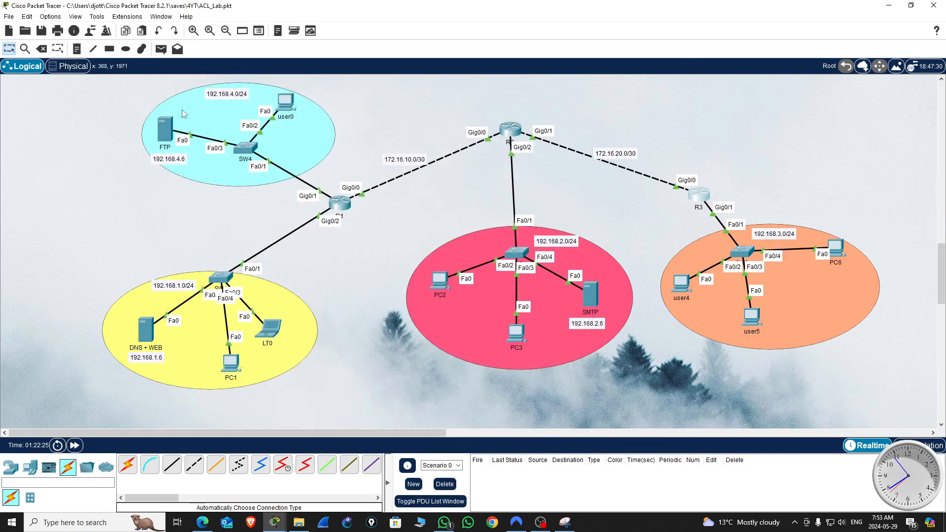
Step: Ping R3's link address 172.16.20.2 from the R1 command line
left_click(340, 203)
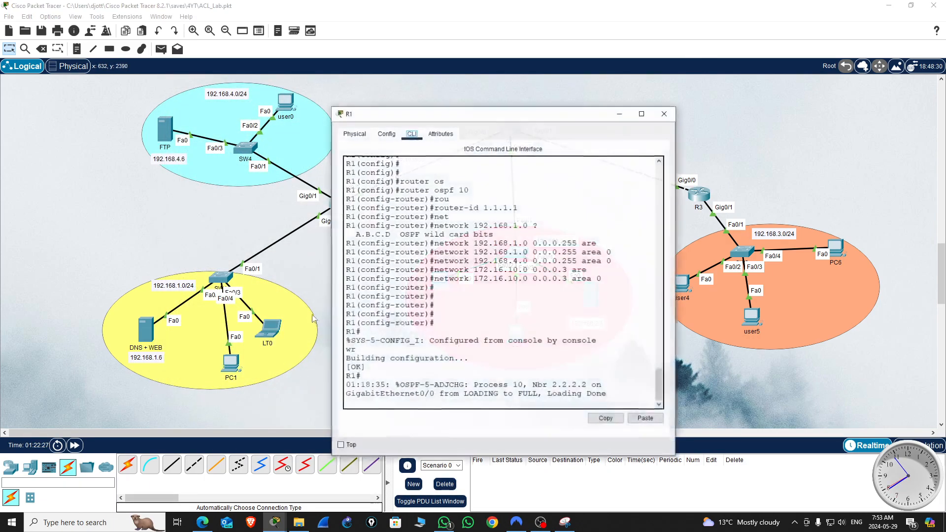
key("Return")
key("Return")
key("Return")
key("Return")
key("Return")
type("ping ")
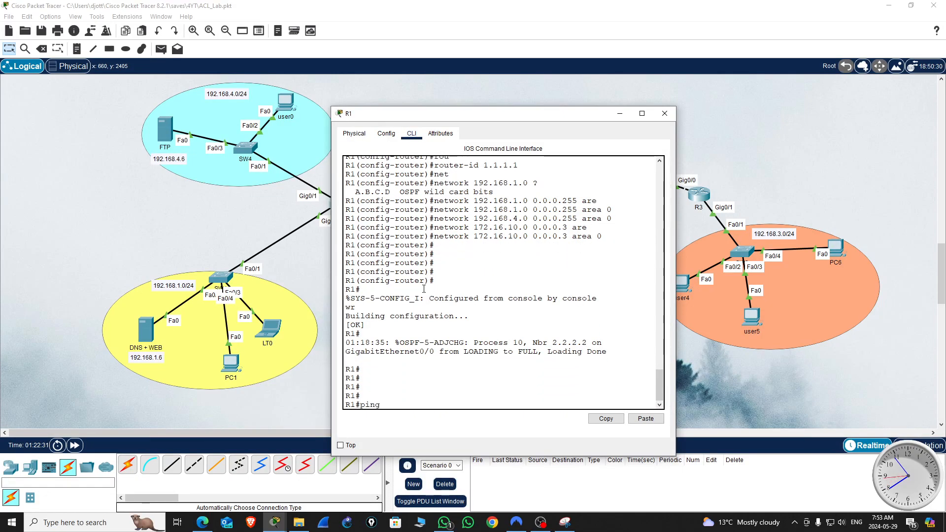
type("172.16.20")
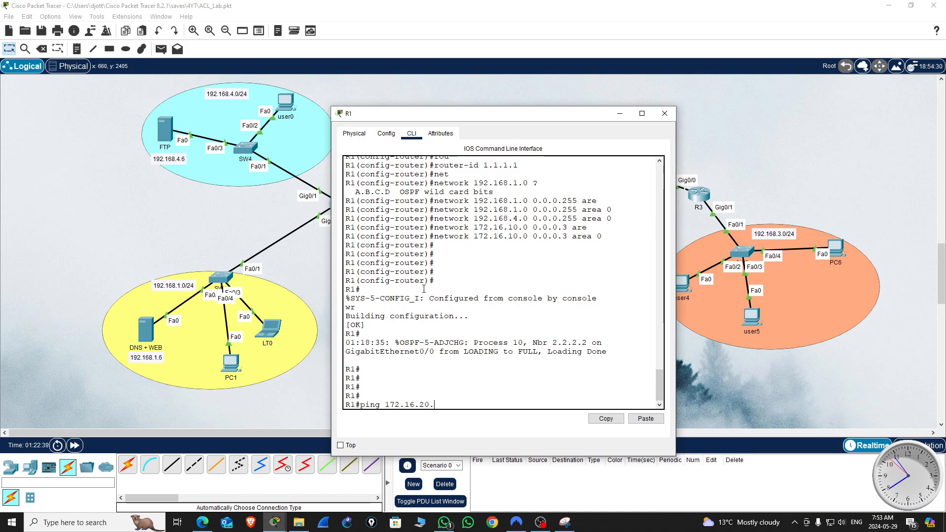
type(".1")
key("BackSpace")
type("32")
key("BackSpace")
key("BackSpace")
type("2")
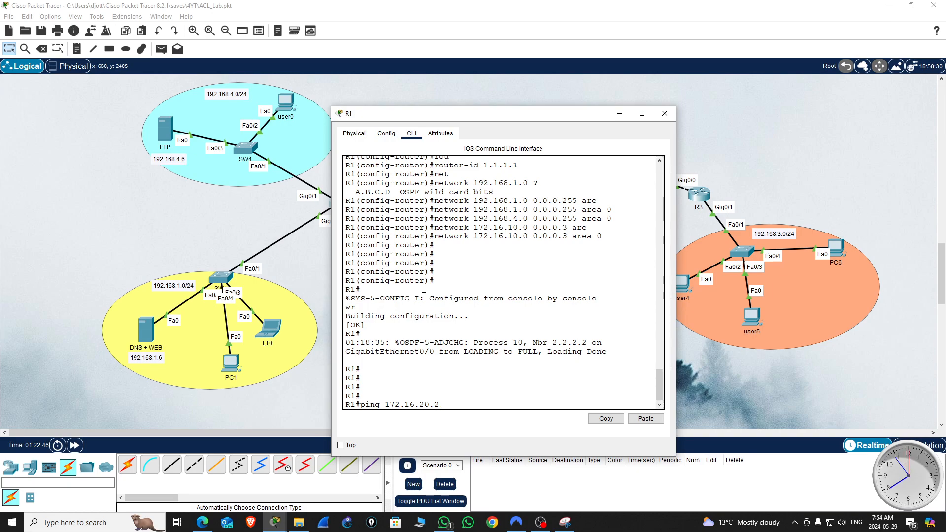
key("Return")
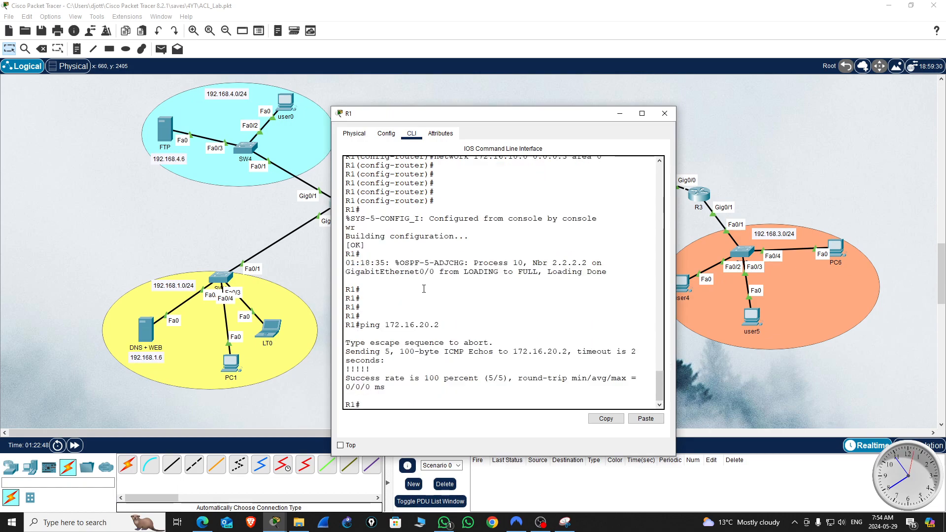
Step: Ping host 192.168.3.5 on R3's LAN from R1 and close R1's window
key("Return")
key("Return")
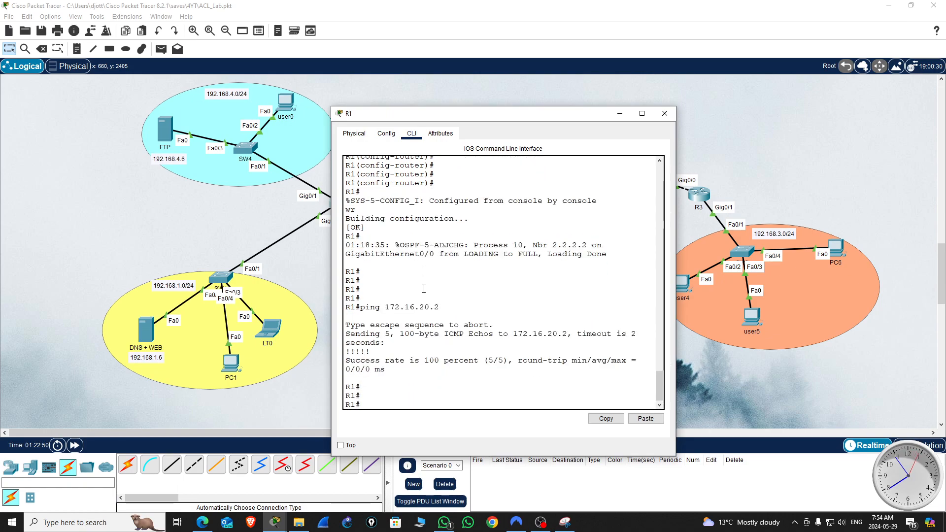
type("ping")
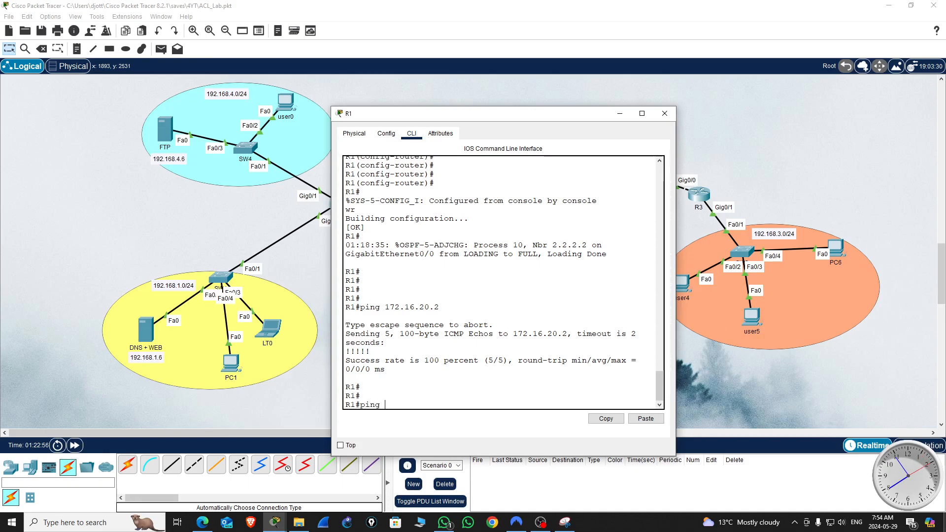
type("192.168.")
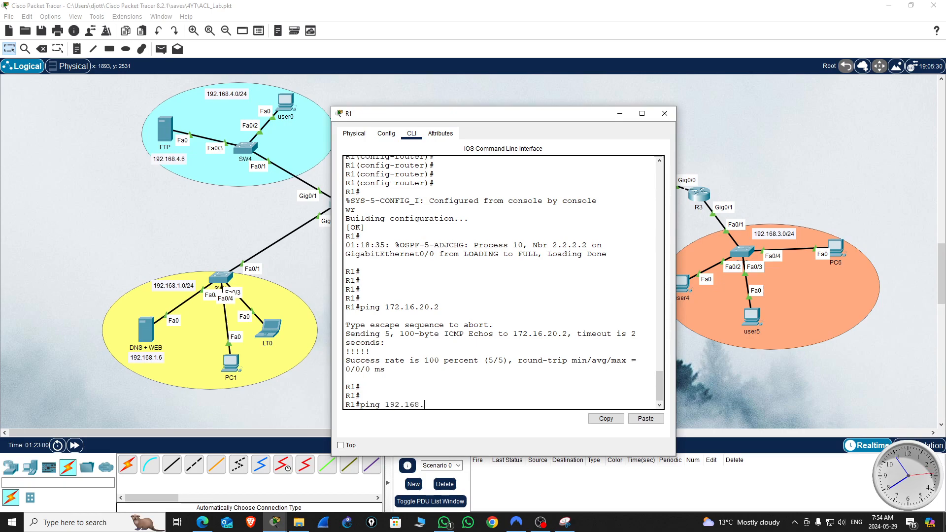
type("3.5")
key("Return")
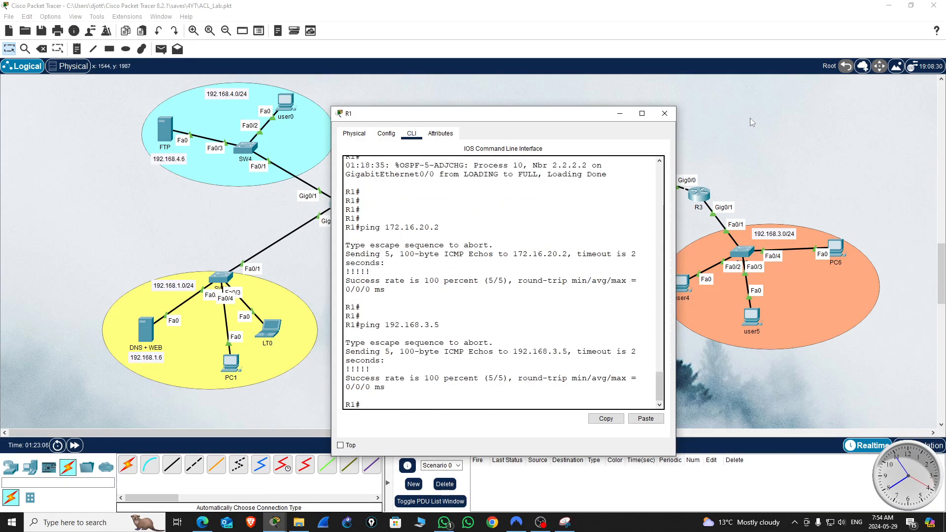
left_click(669, 118)
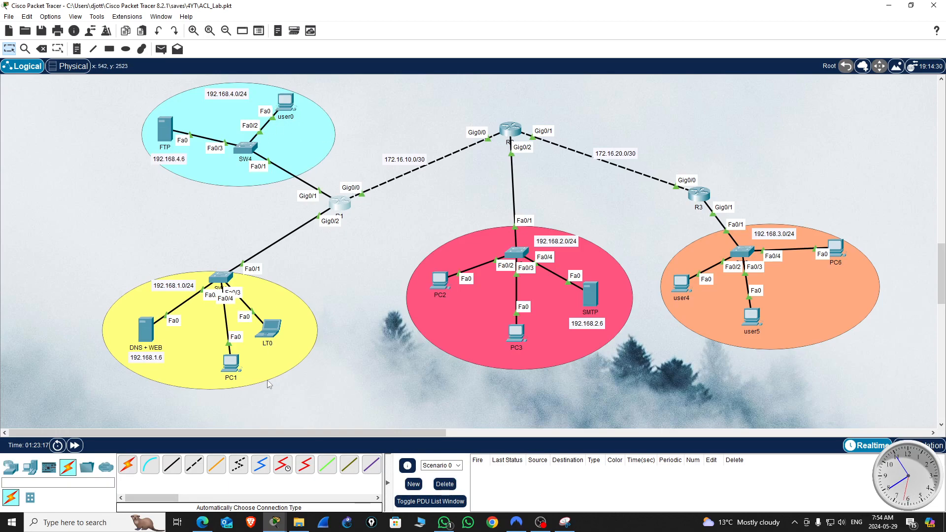
Step: Ping 192.168.3.5 from PC1's command prompt and stop the ping after a few replies
left_click(231, 364)
left_click(559, 179)
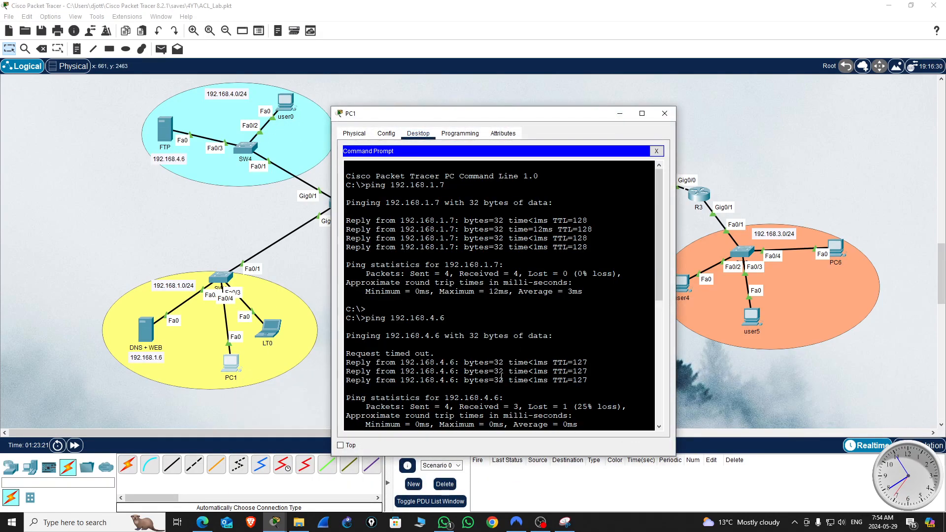
scroll(531, 304, "down", 3)
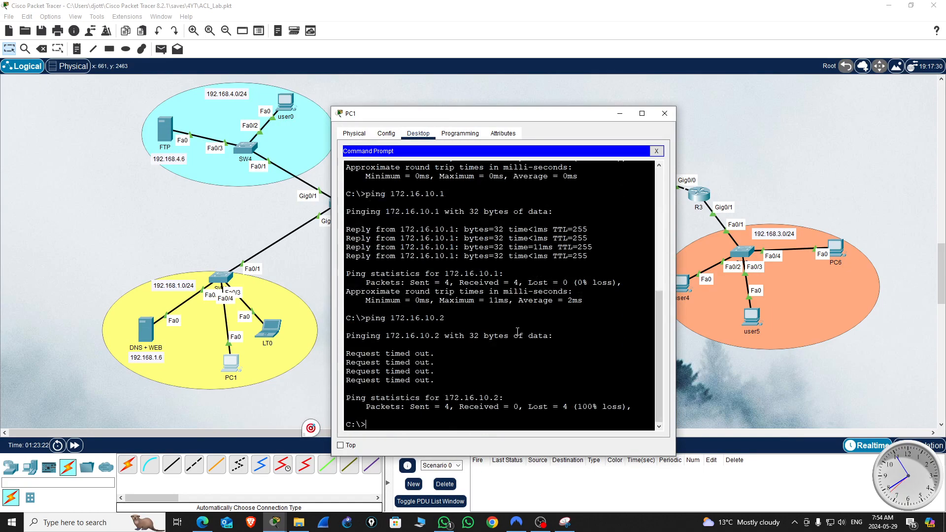
left_click_drag(560, 118, 351, 77)
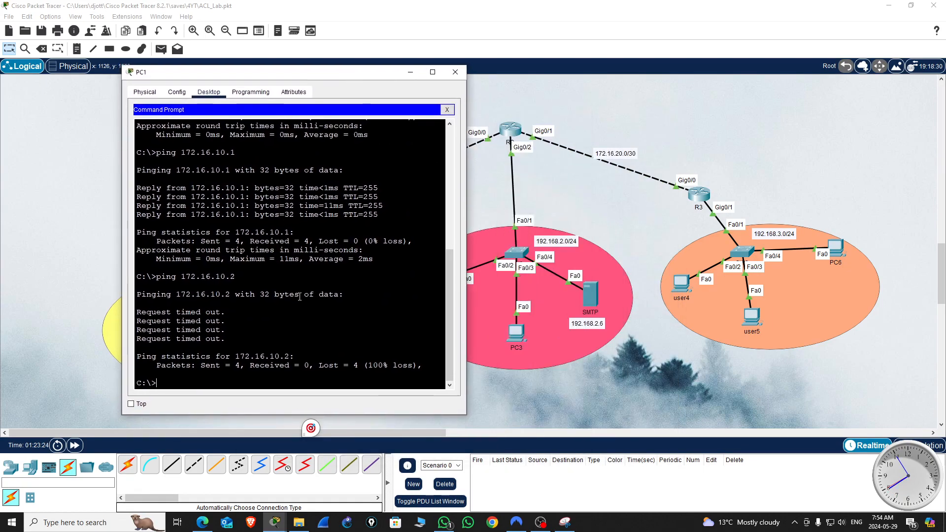
key("Return")
key("Return")
key("Return")
type("ping")
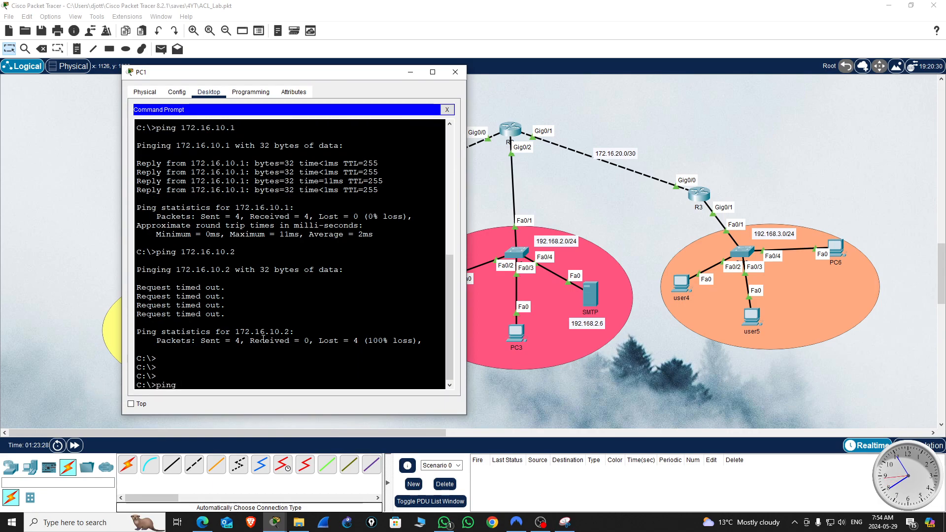
type(" 192.168.3.5")
key("Return")
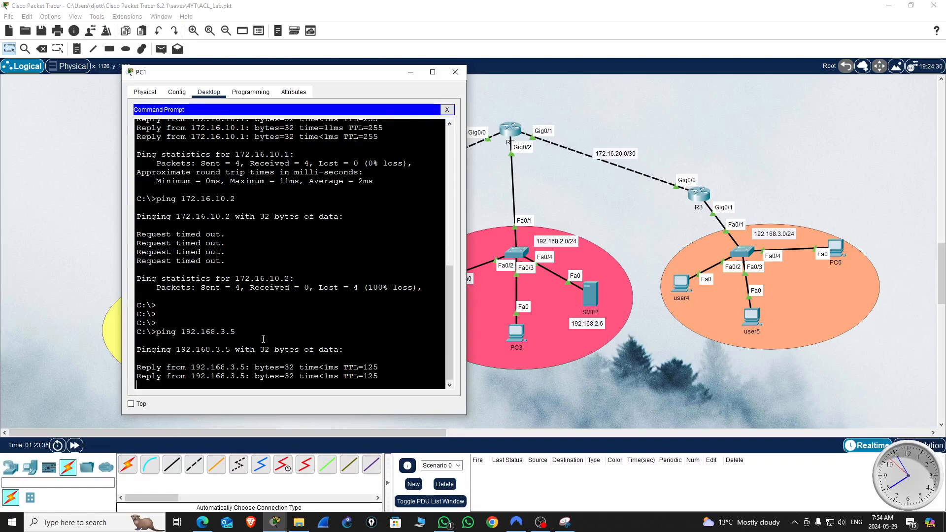
key("ctrl+c")
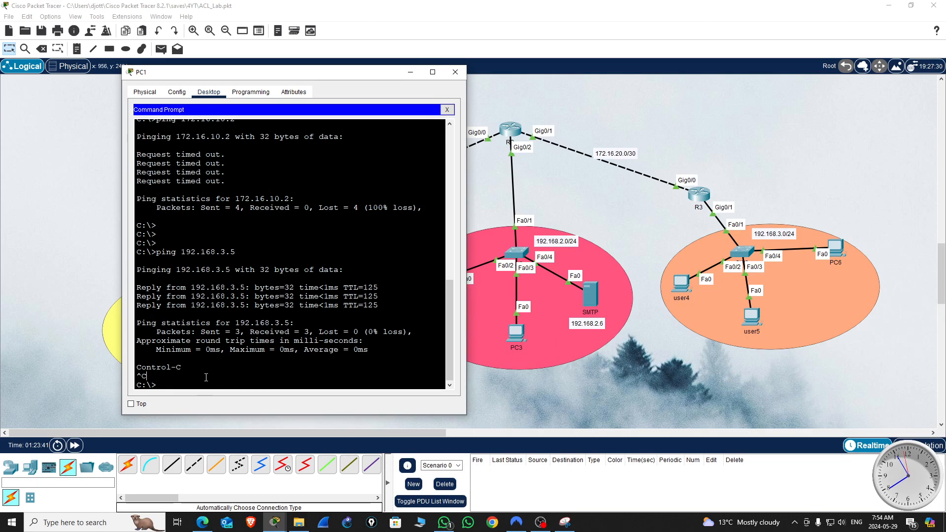
Step: Ping host 192.168.2.3 on R2's LAN from PC1 and close PC1's window
key("Up")
key("BackSpace")
key("BackSpace")
key("BackSpace")
type("2.168.2.2")
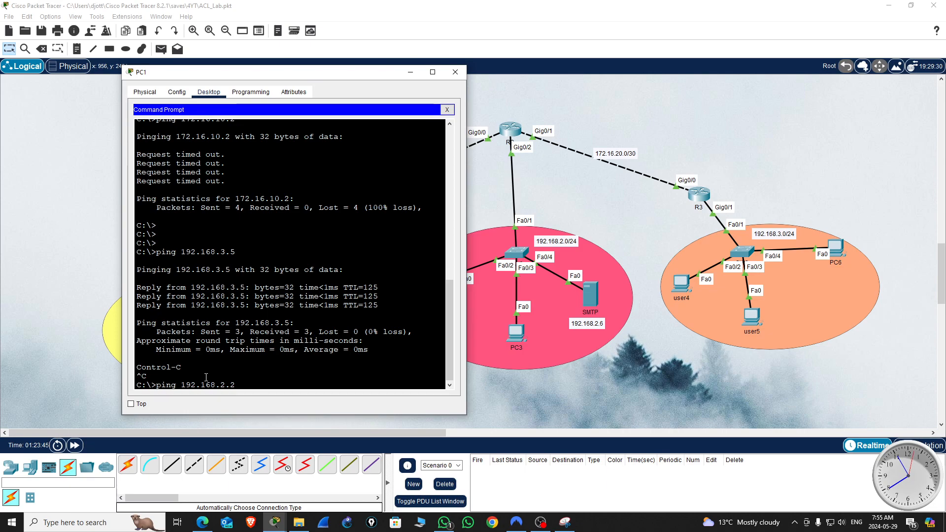
key("BackSpace")
type("3")
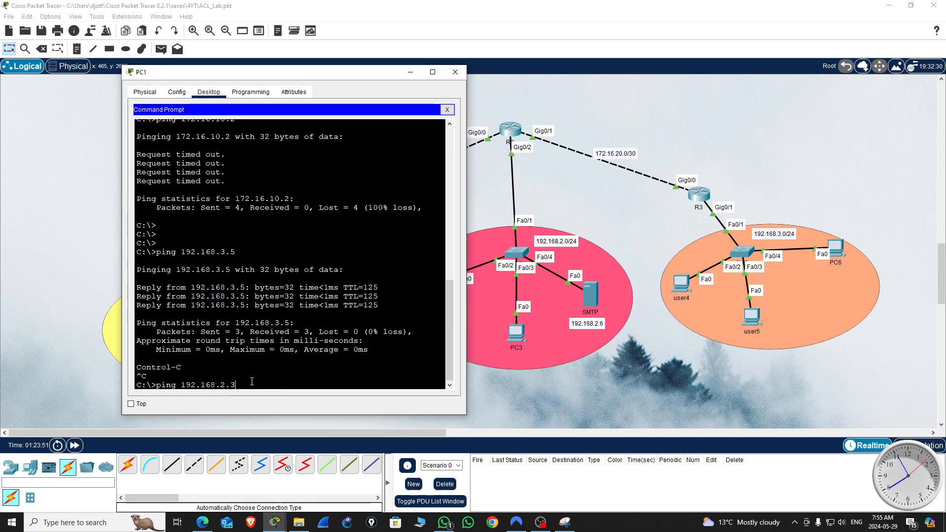
key("Return")
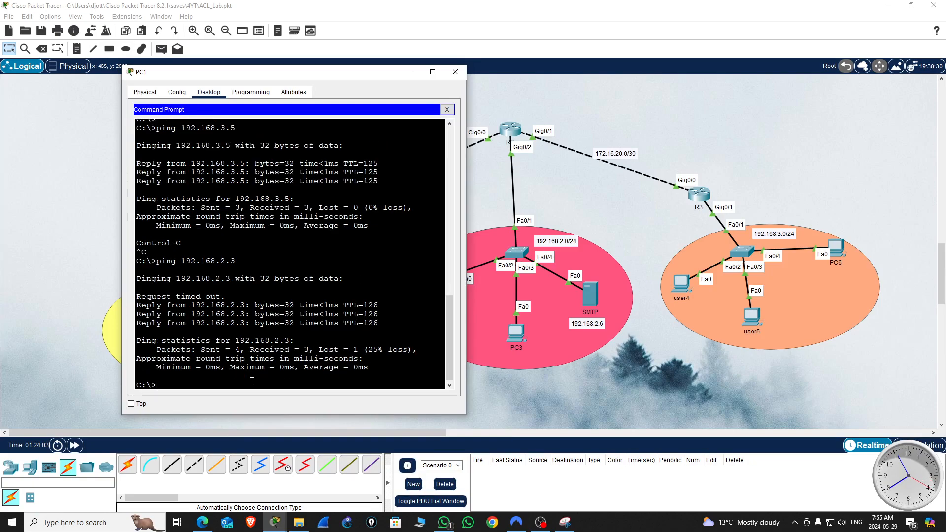
key("Return")
key("Return")
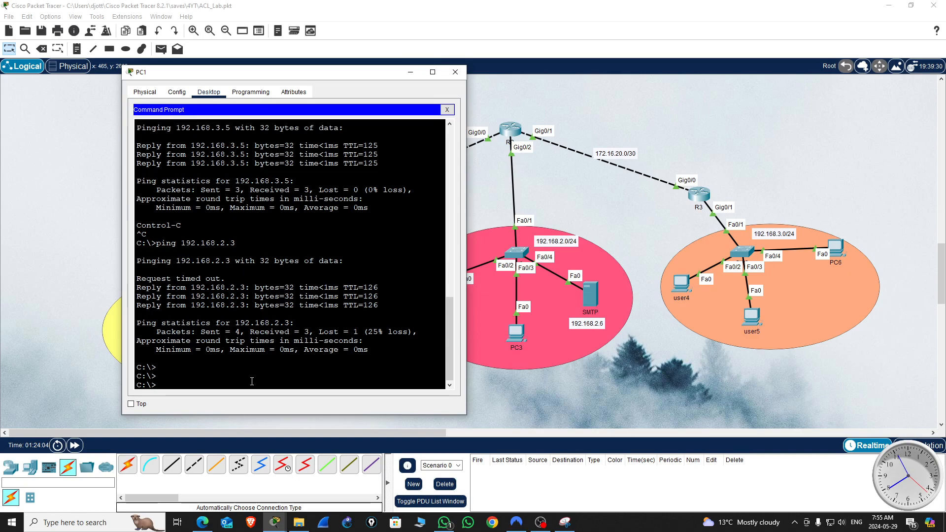
left_click(455, 72)
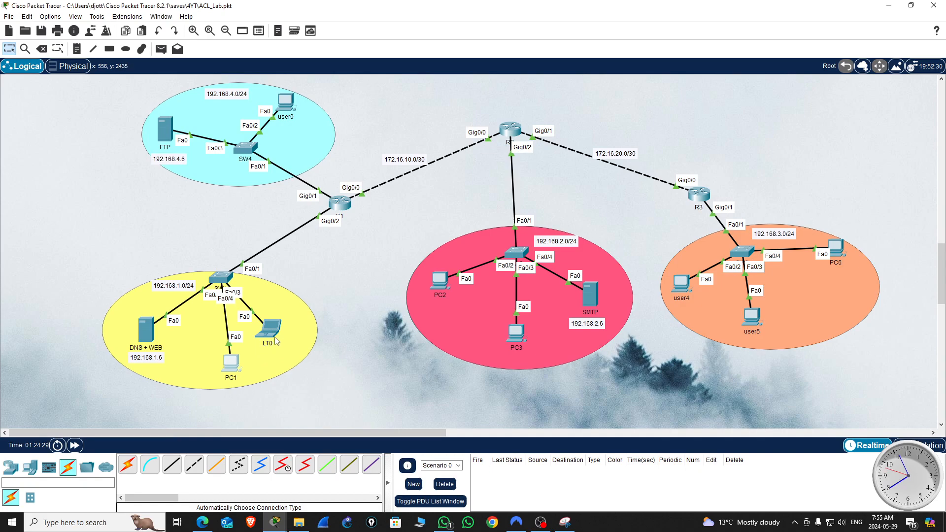
mouse_move(270, 339)
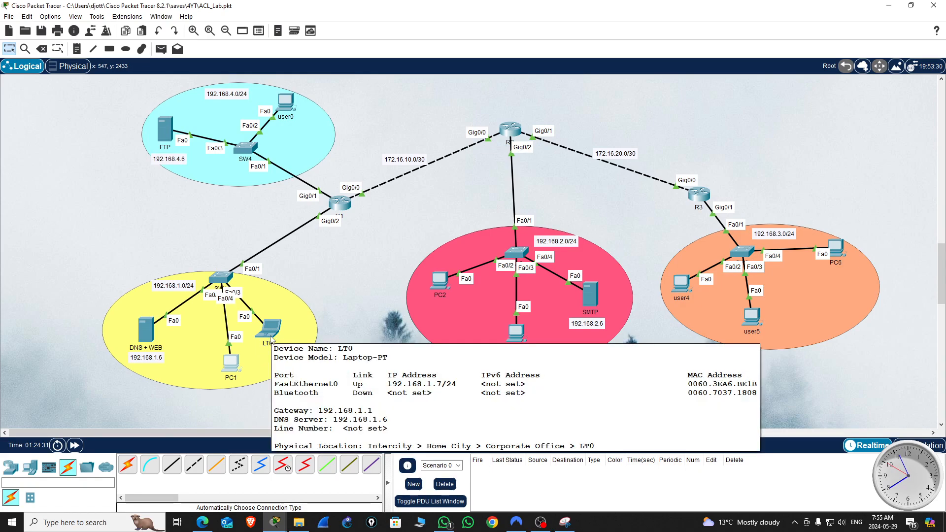